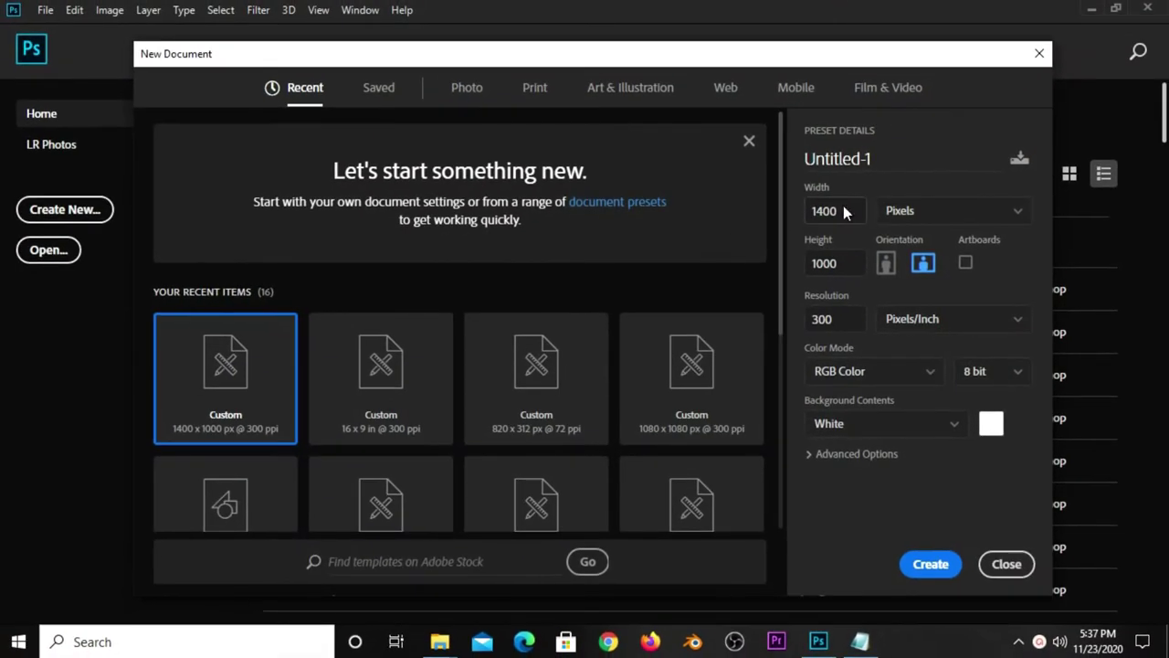
Check the 1400 px width in the New Document preset (1400 × 1000, 300 ppi).
left_click(846, 212)
Confirm height 1000 and resolution 300, then create the blank document.
left_click(851, 263)
left_click(845, 319)
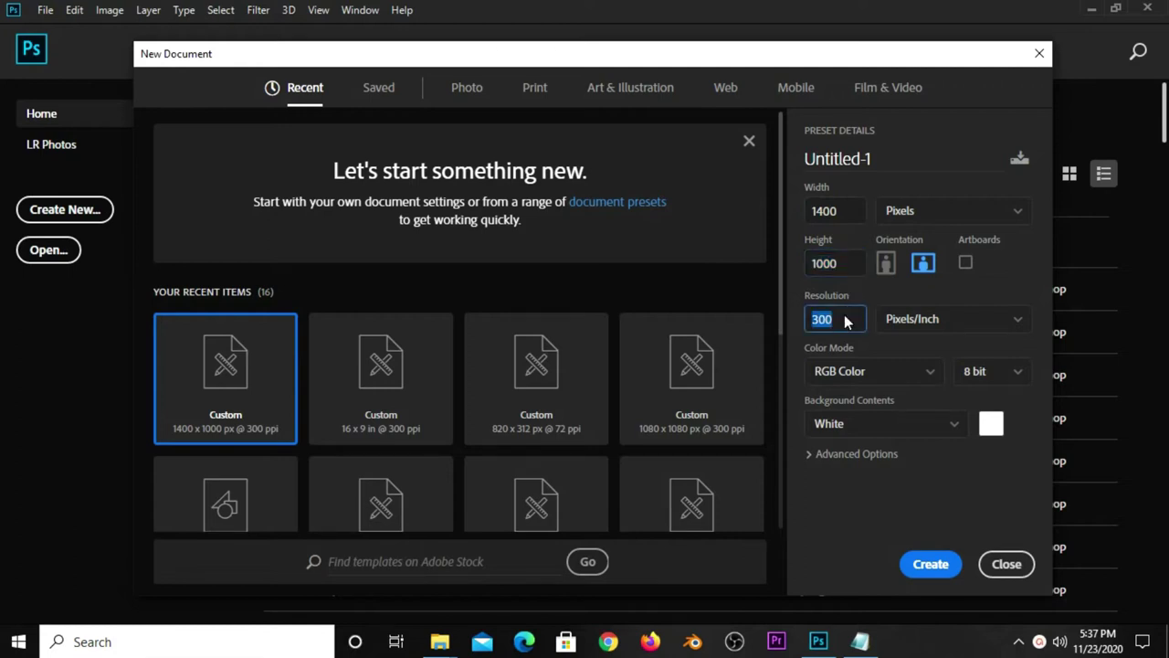
left_click(931, 562)
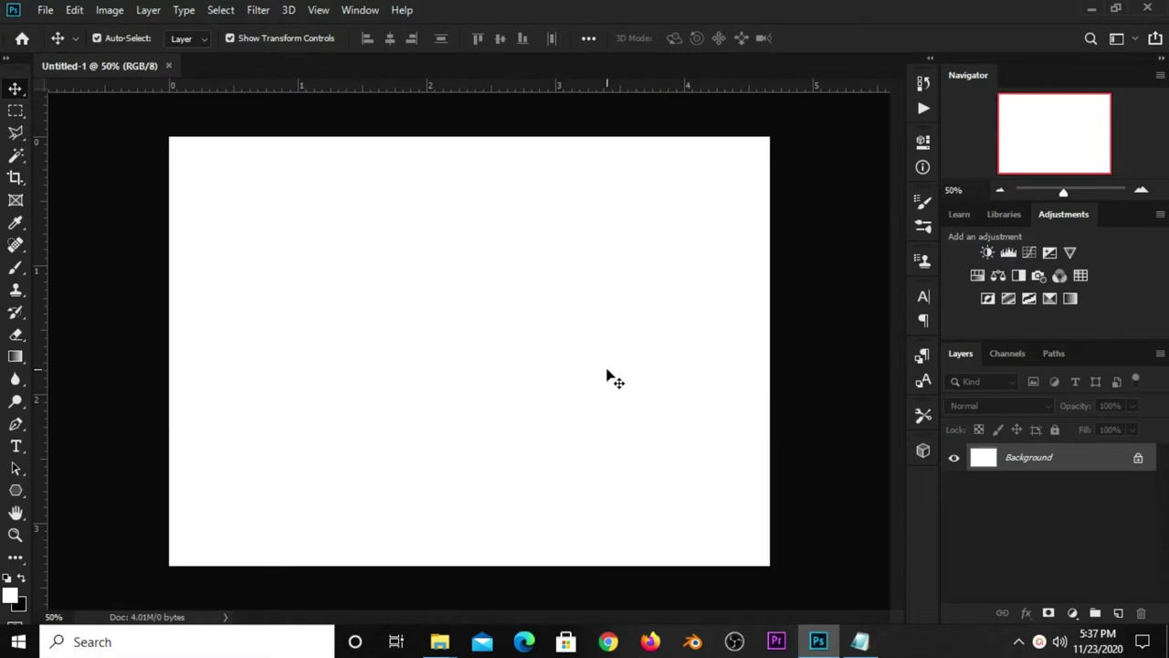
Copy the colour code 58913e from the notes and return to Photoshop.
left_click(860, 642)
double_click(626, 256)
key("alt+Tab")
left_click(860, 641)
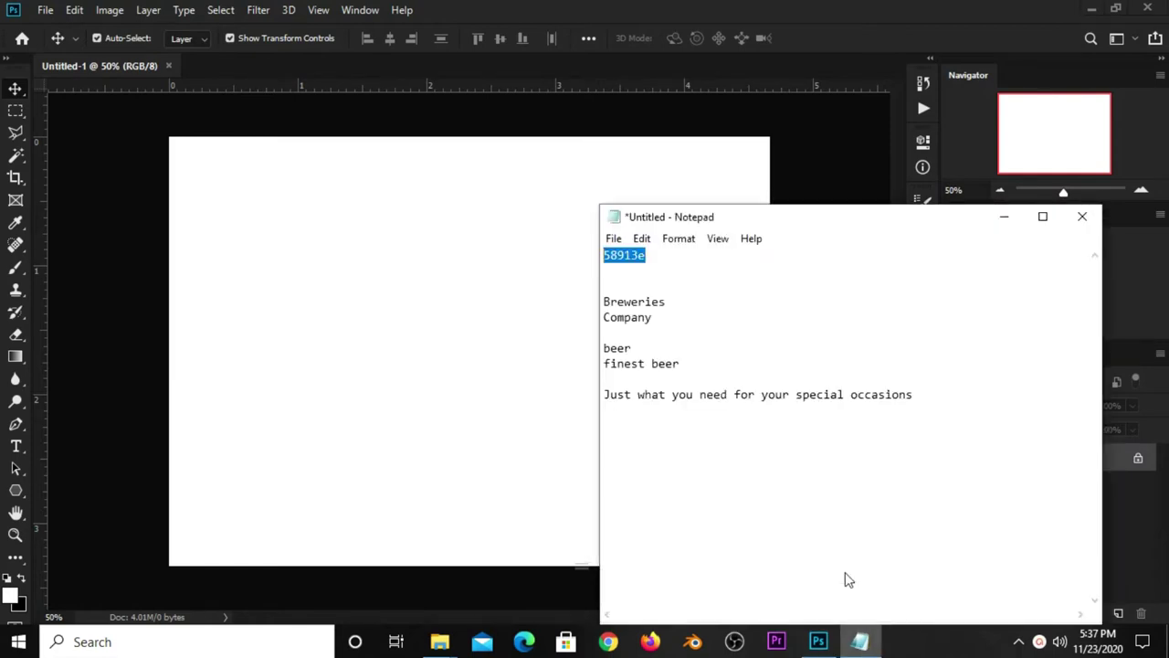
right_click(625, 256)
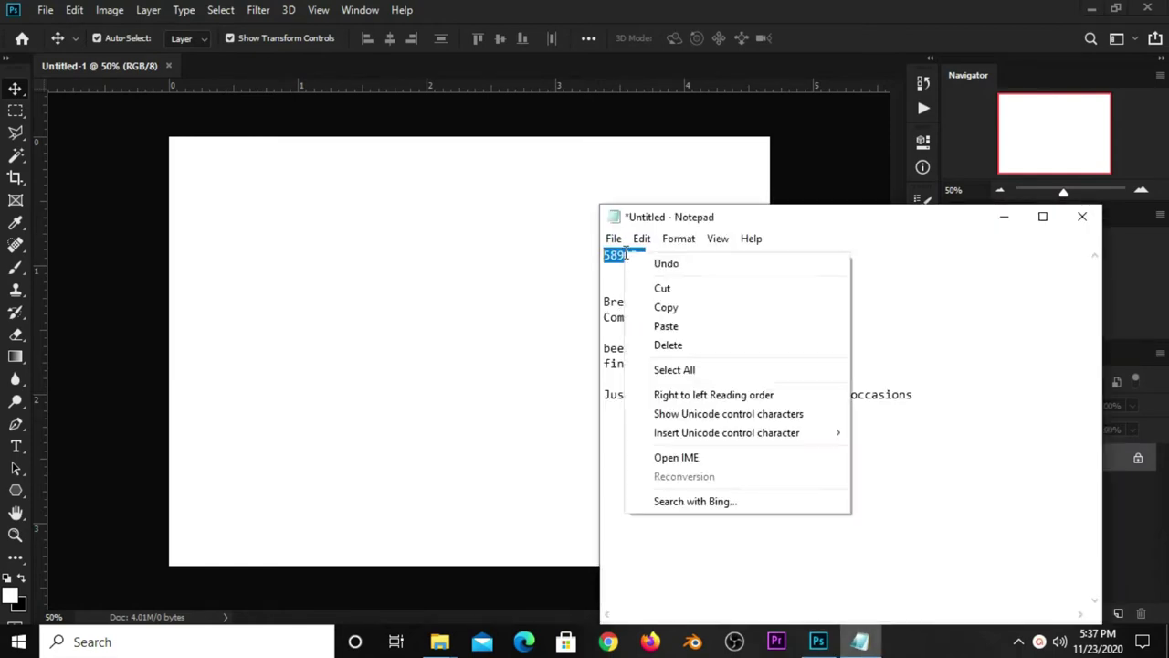
left_click(648, 305)
left_click(813, 18)
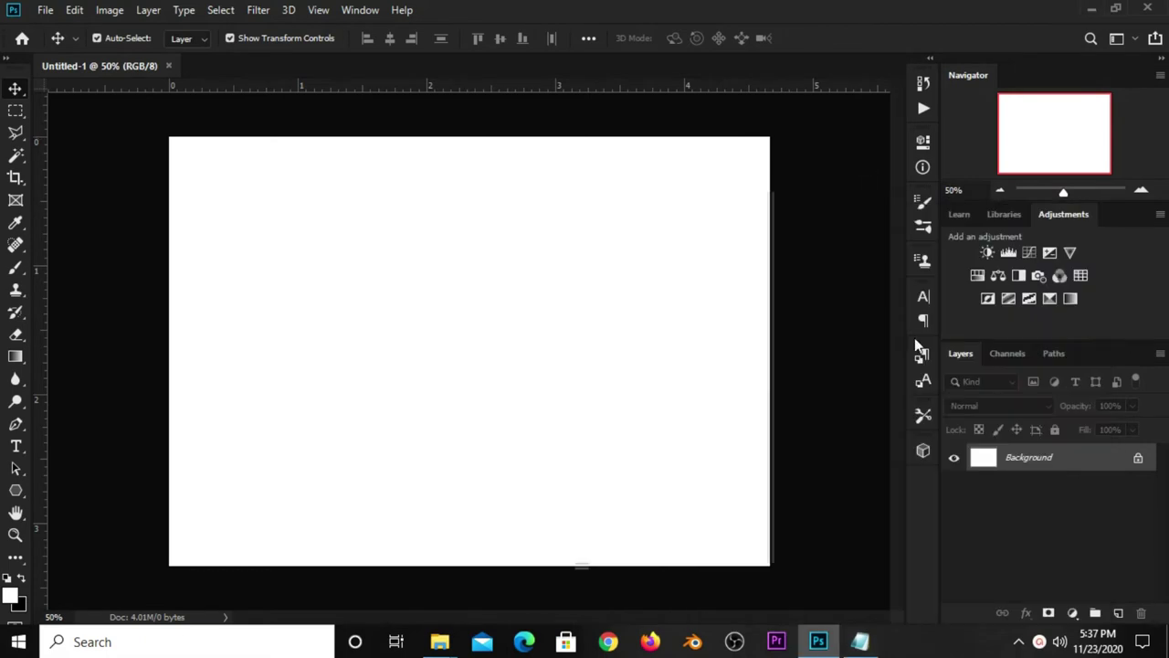
Add a Solid Color fill layer using the pasted hex 58913e.
left_click(1074, 612)
left_click(1059, 321)
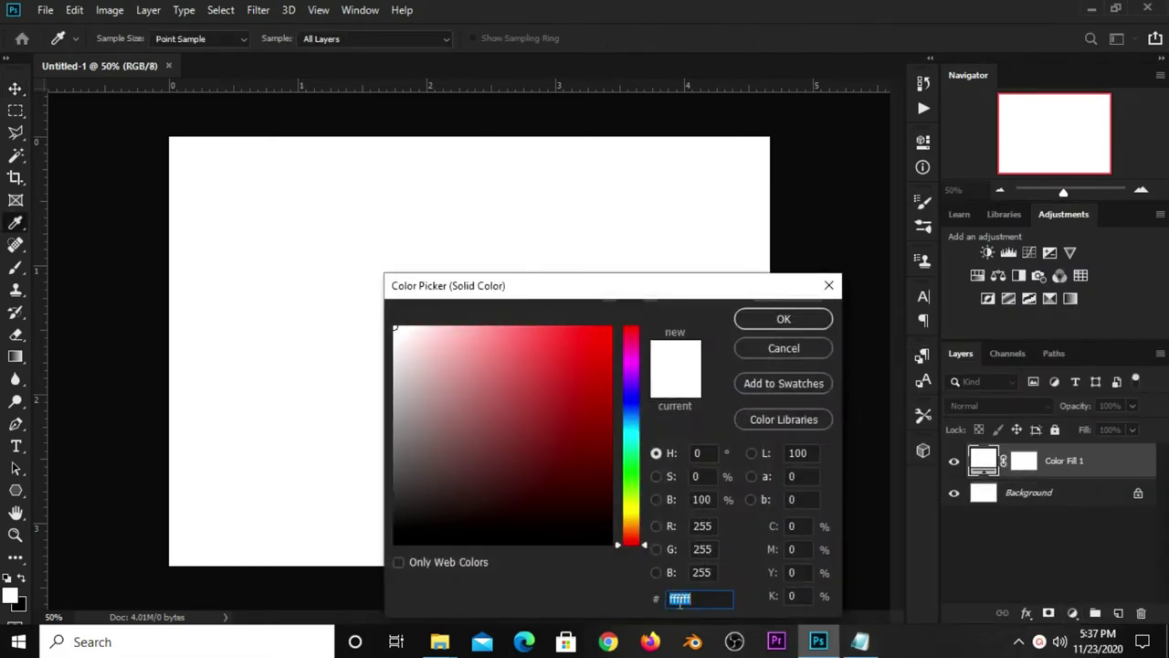
right_click(680, 599)
left_click(712, 440)
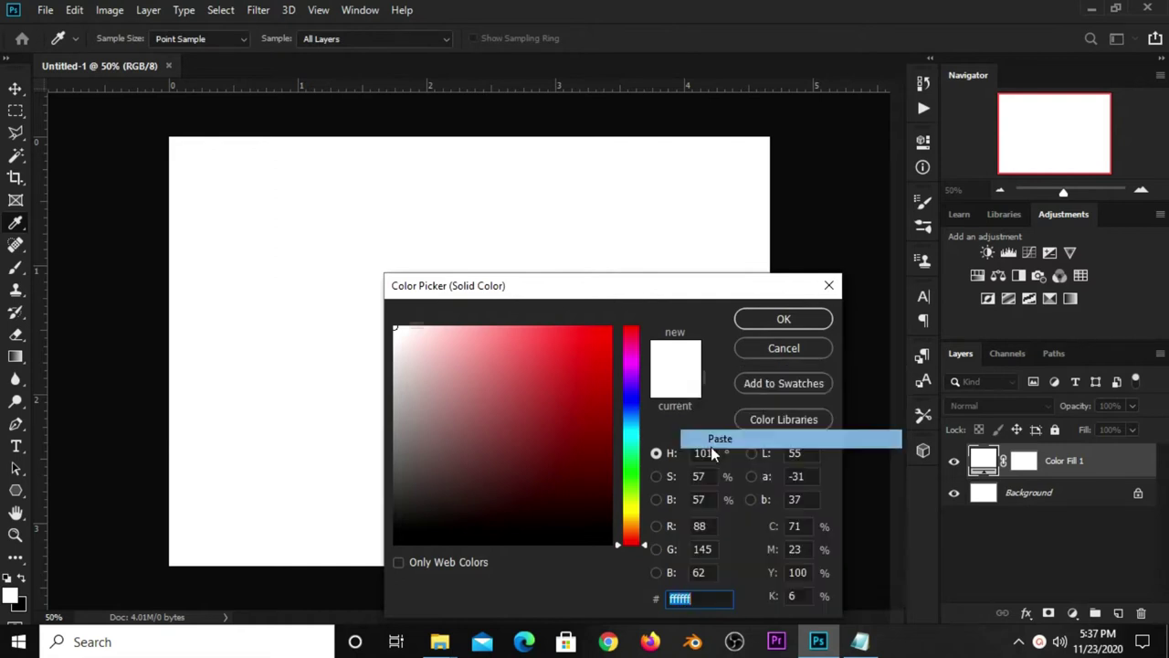
double_click(681, 599)
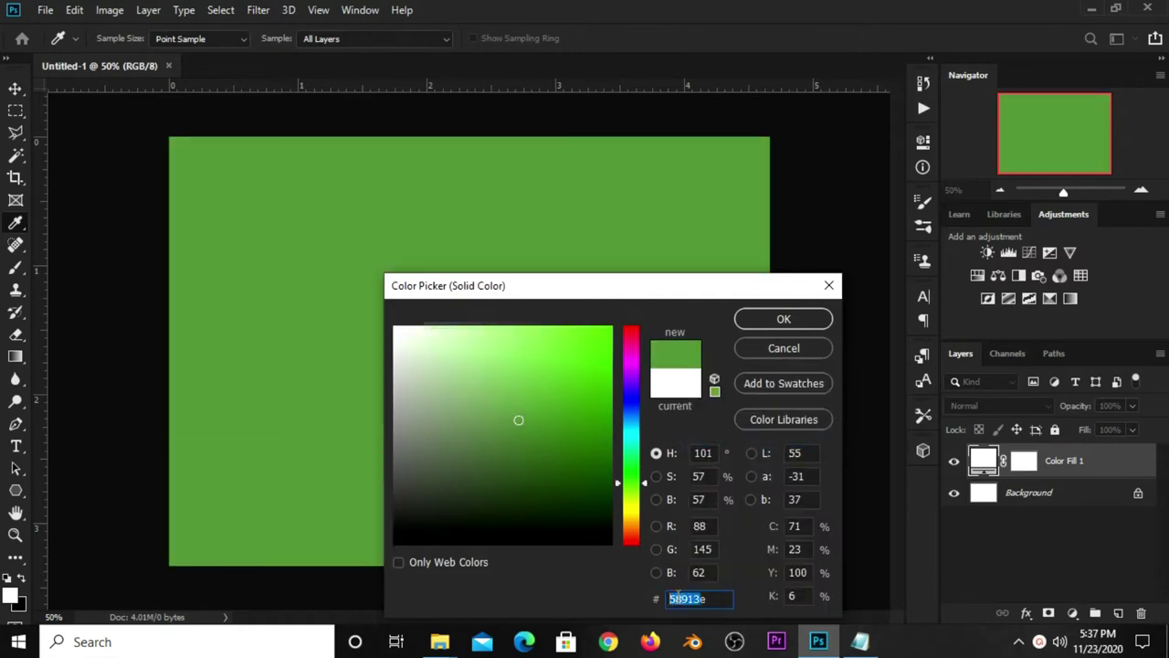
left_click(762, 321)
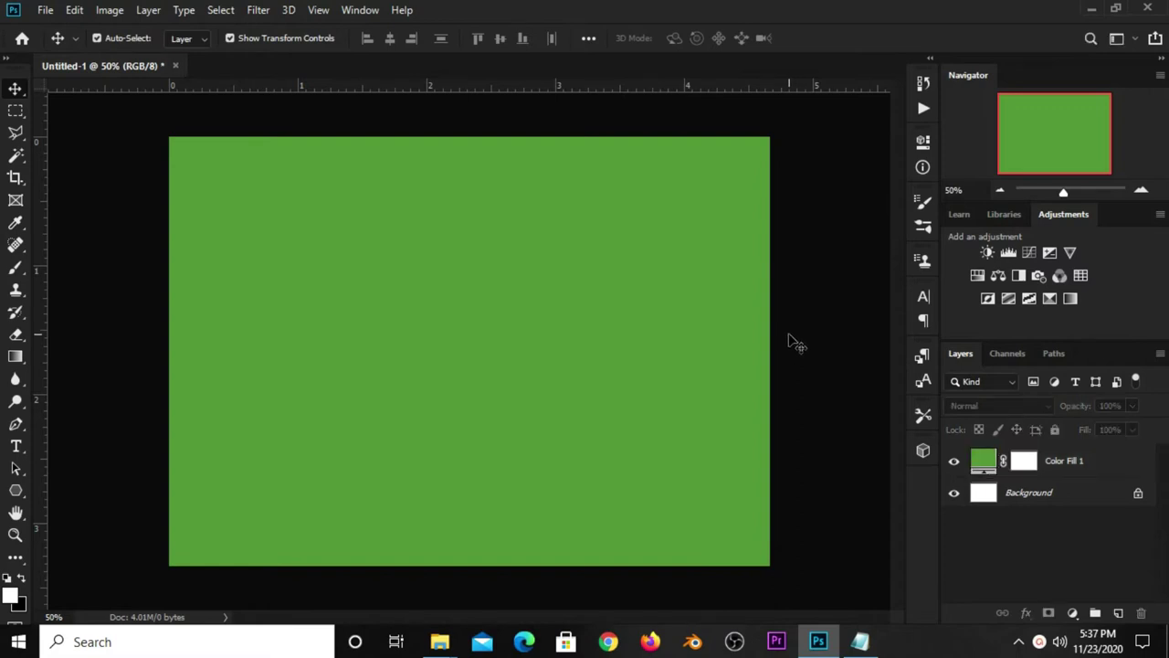
left_click(45, 10)
mouse_move(78, 110)
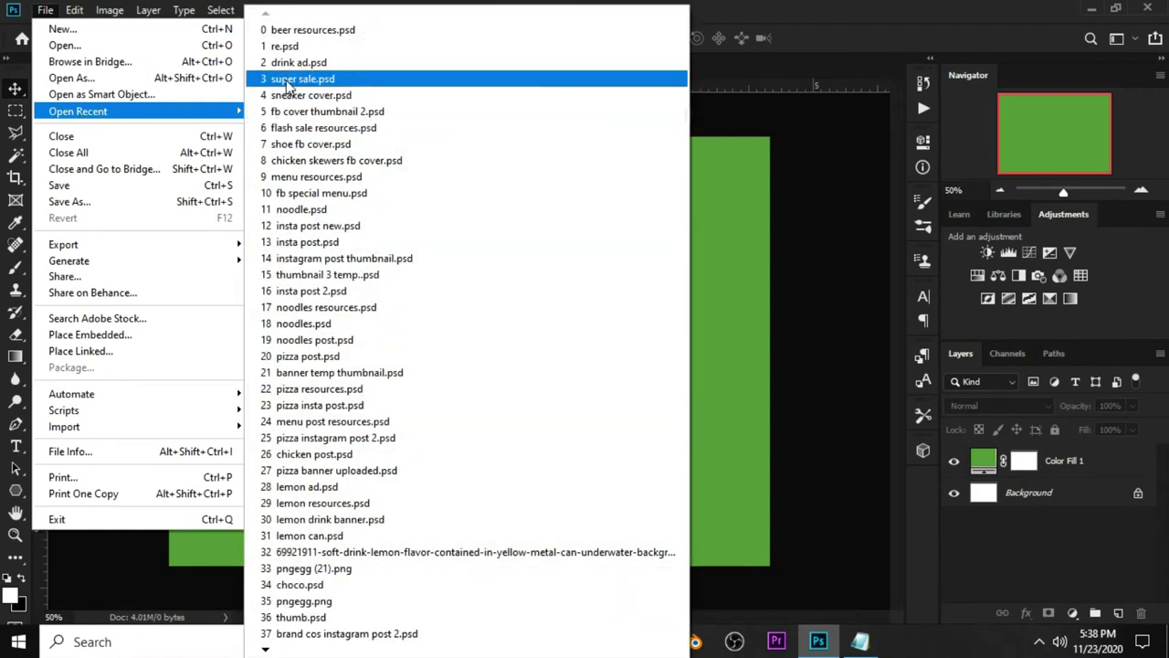
Copy the ice-cubes water layer from beer resources.psd and paste it into Untitled-1.
left_click(301, 30)
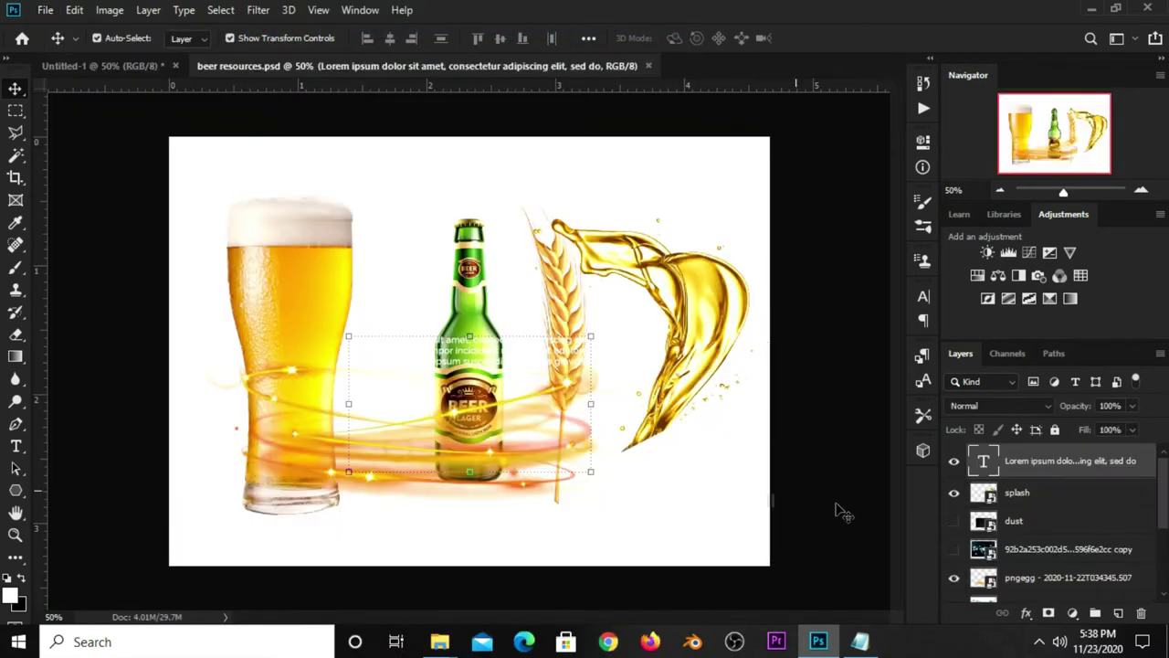
scroll(994, 537, "down", 3)
scroll(1014, 535, "down", 1)
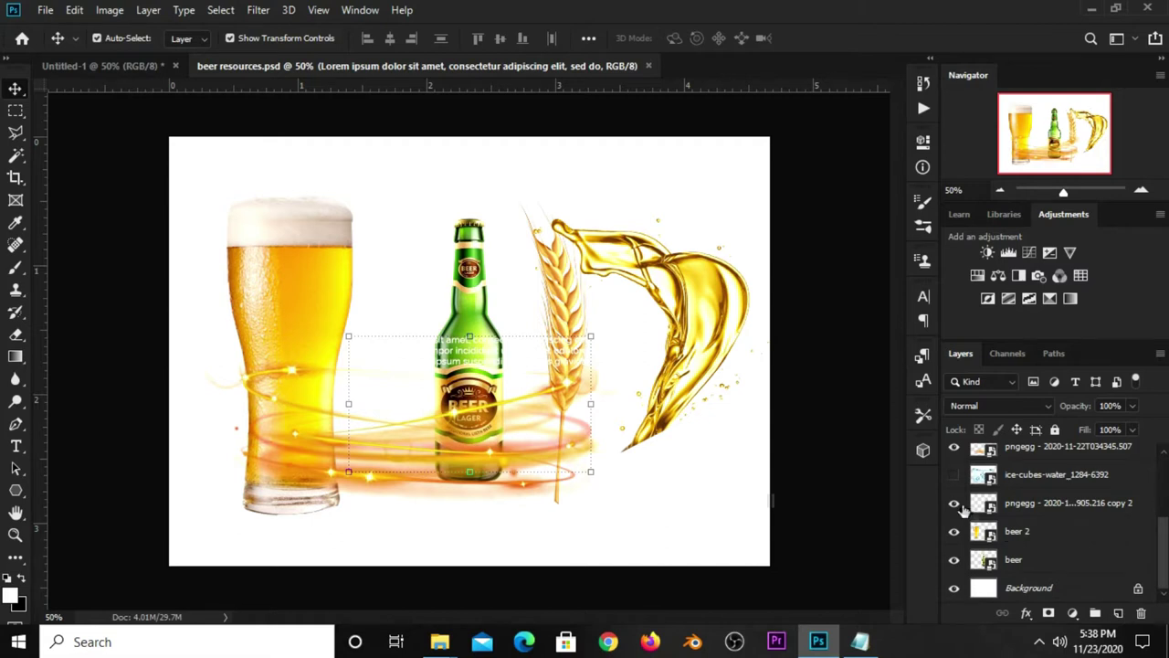
left_click(953, 477)
left_click(626, 485)
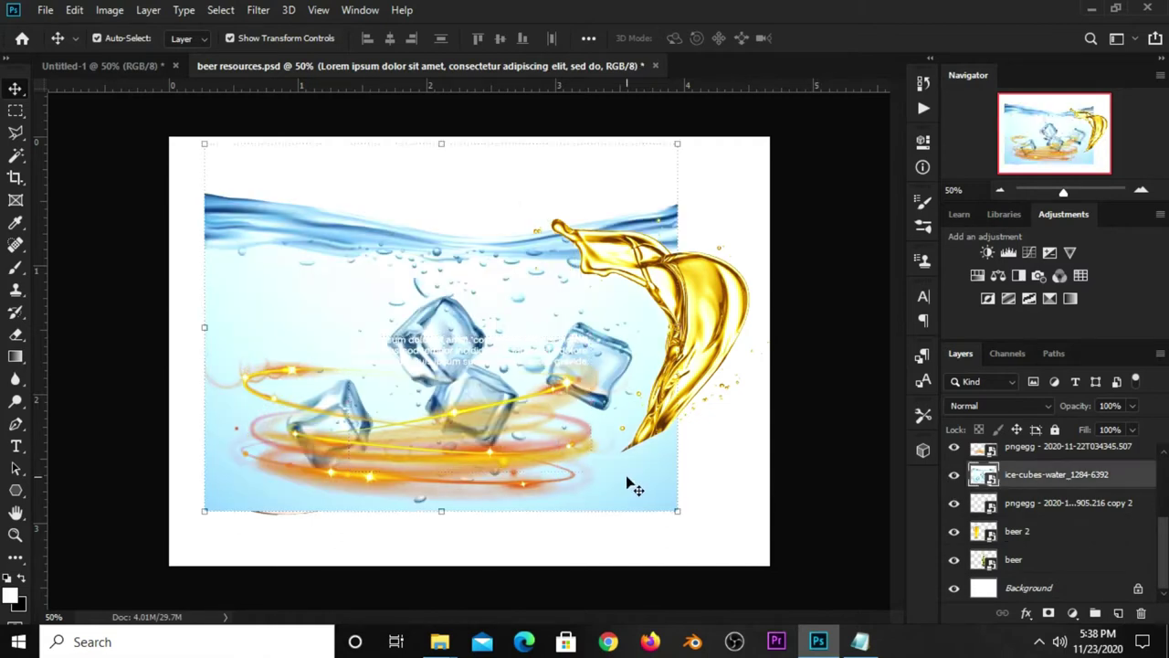
key("ctrl+c")
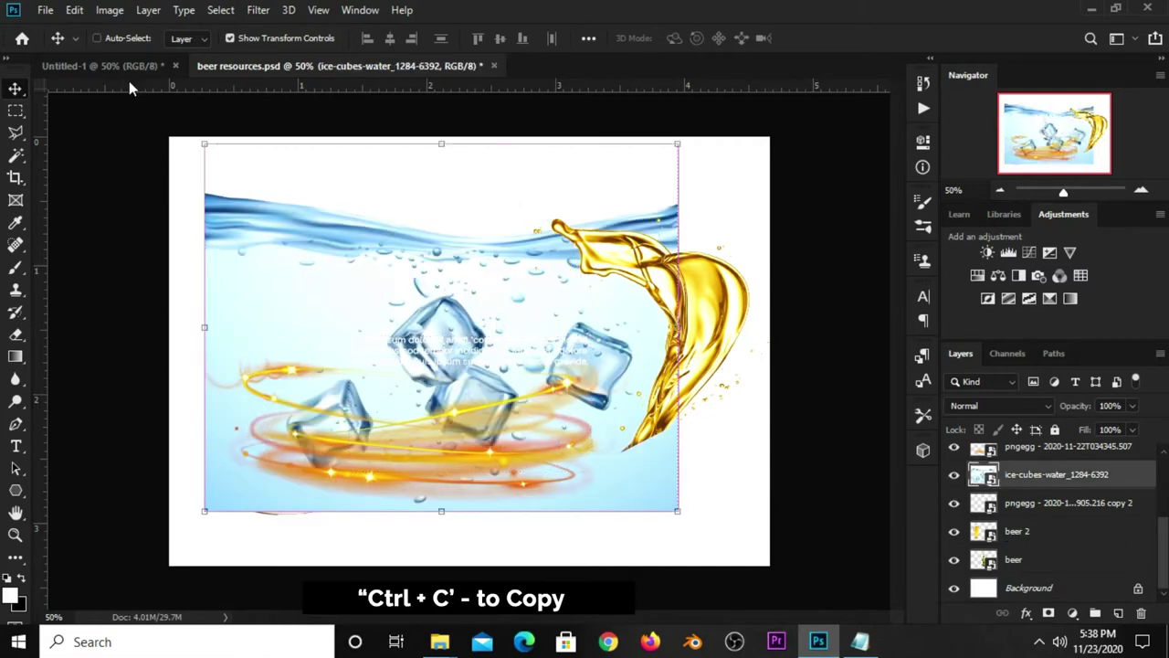
left_click(160, 68)
key("ctrl+v")
Position the ice-cubes image and blend it as Overlay at 20% opacity.
left_click_drag(361, 283, 513, 370)
left_click(976, 405)
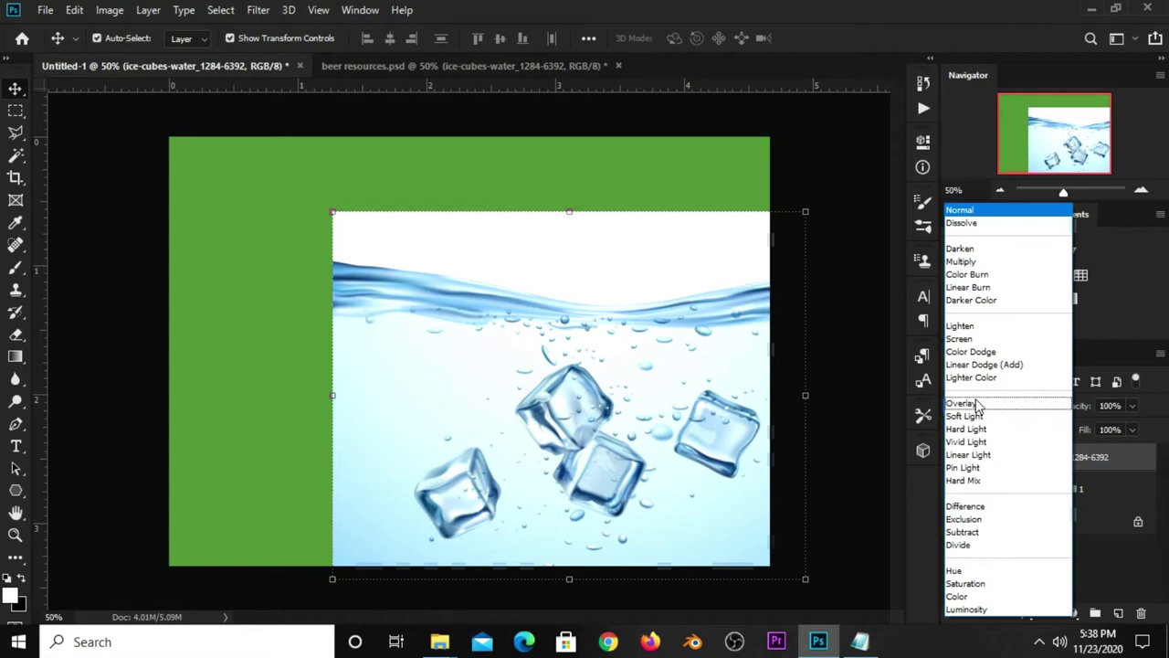
left_click(1131, 405)
left_click_drag(1074, 429, 1071, 430)
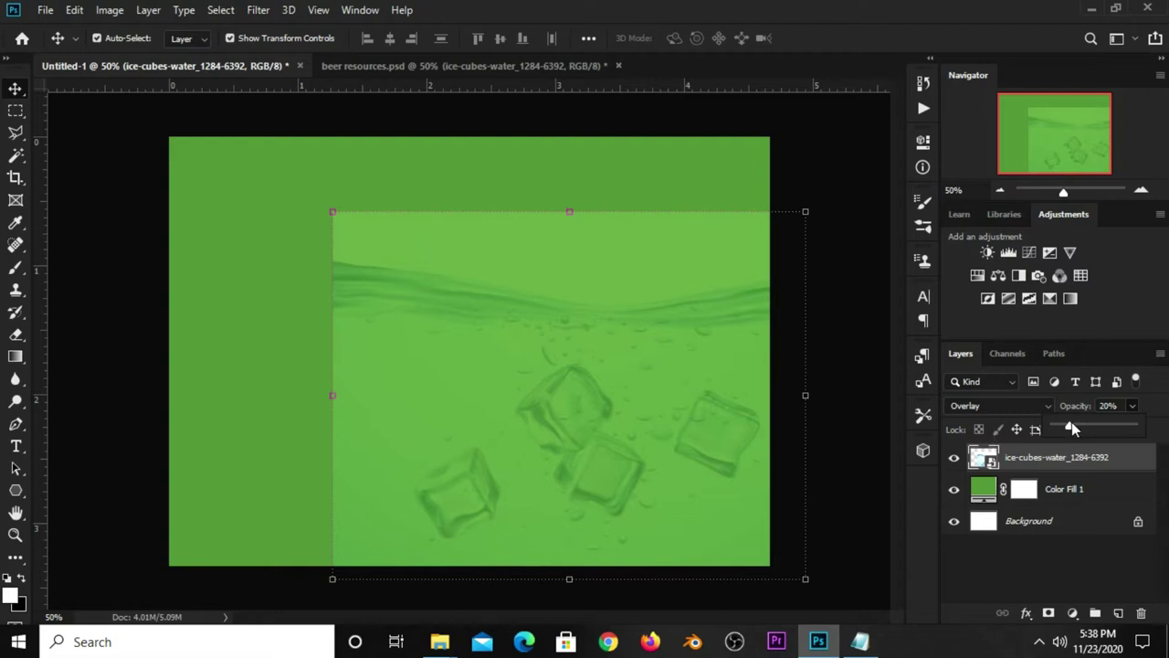
key("ctrl+t")
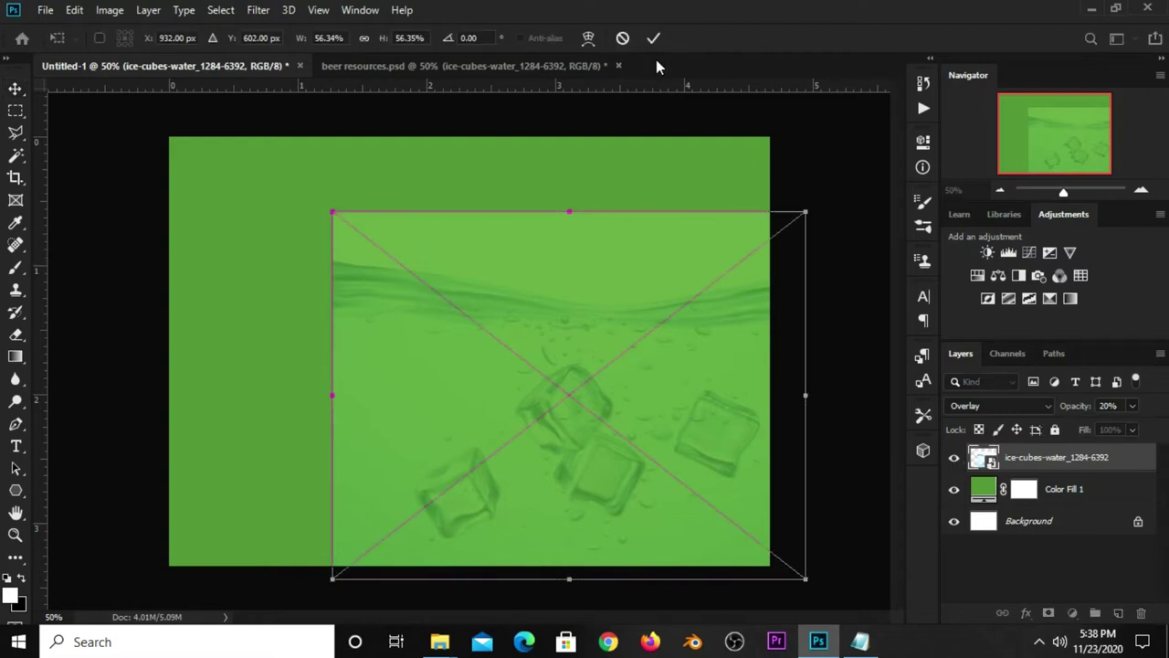
left_click(653, 39)
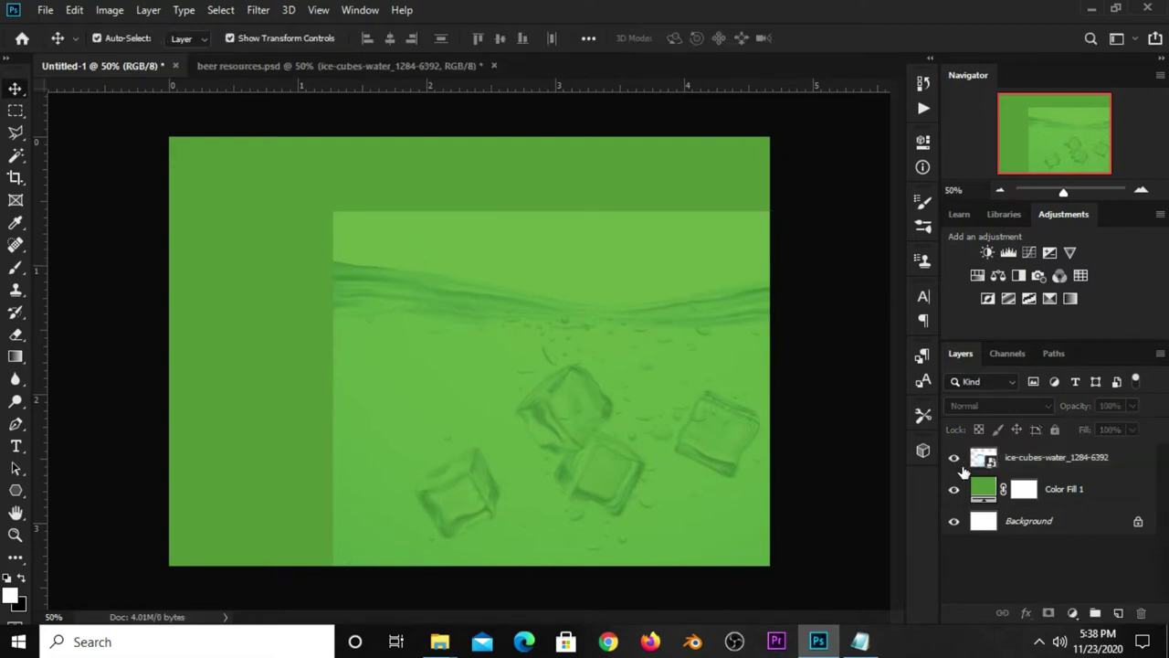
Compare the ice-cubes layer on and off and add a layer mask to it.
left_click(954, 462)
left_click(954, 462)
left_click(1023, 464)
left_click(1047, 613)
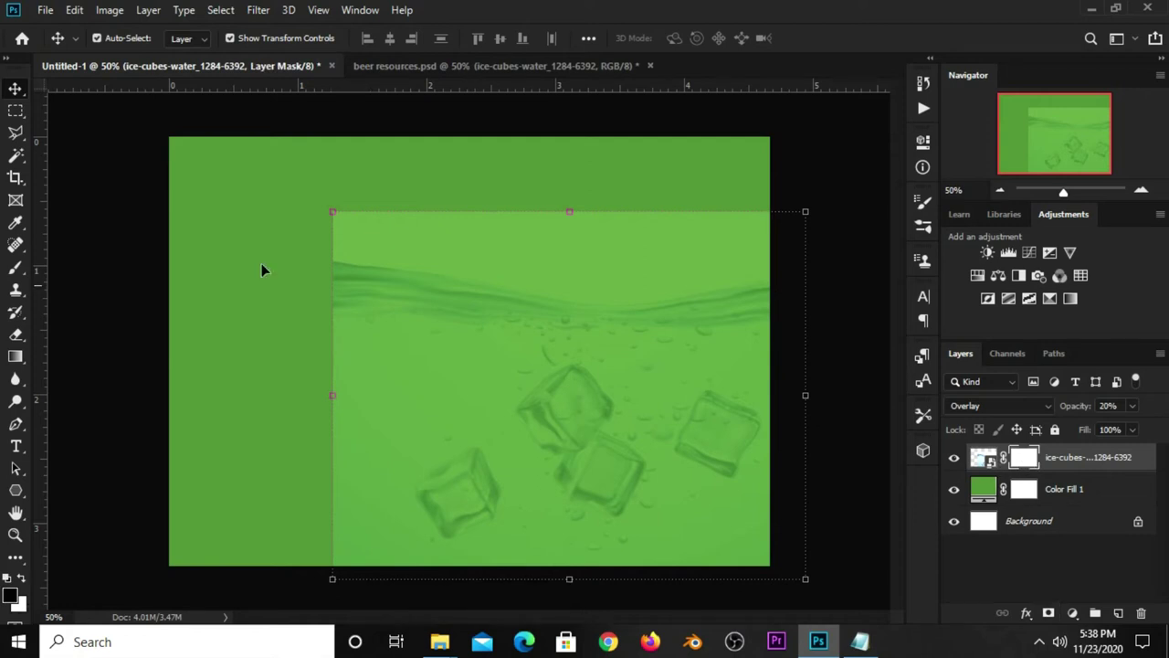
Select the Brush tool with opacity raised to 100%.
right_click(16, 267)
left_click(102, 264)
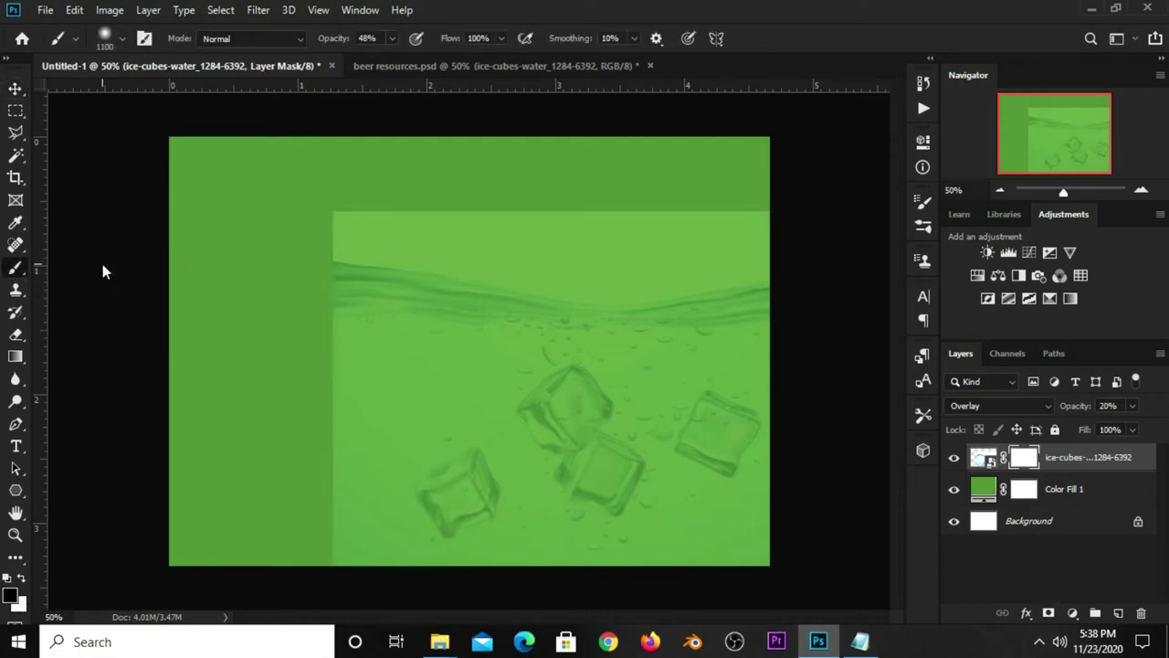
left_click(392, 38)
left_click_drag(391, 58, 512, 67)
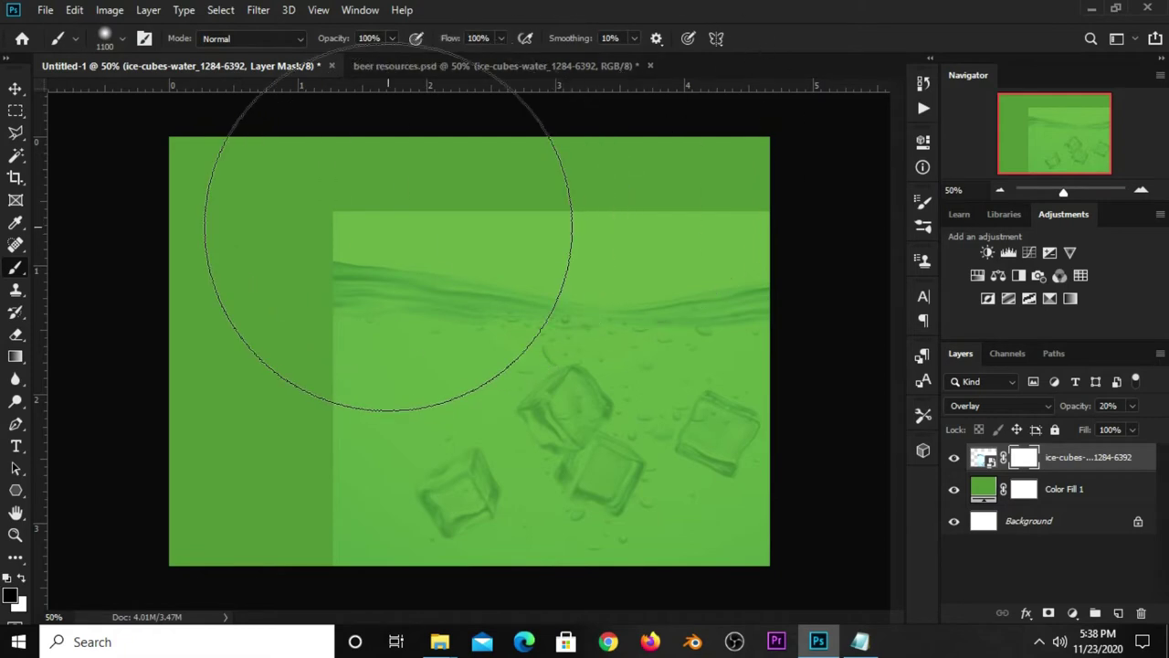
Mask out the image's top band and splash with 800 and 500 px brushes.
left_click(376, 223)
key("bracketleft")
key("bracketleft")
key("bracketleft")
left_click_drag(339, 214, 654, 212)
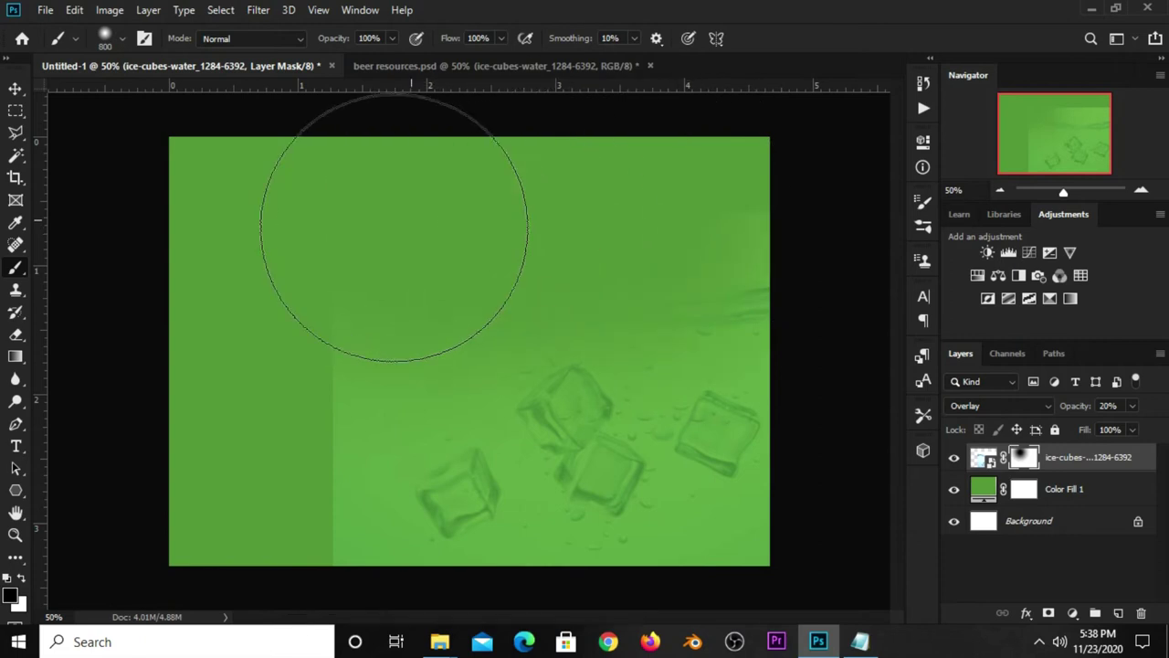
key("bracketleft")
key("bracketleft")
key("bracketleft")
left_click_drag(319, 334, 524, 299)
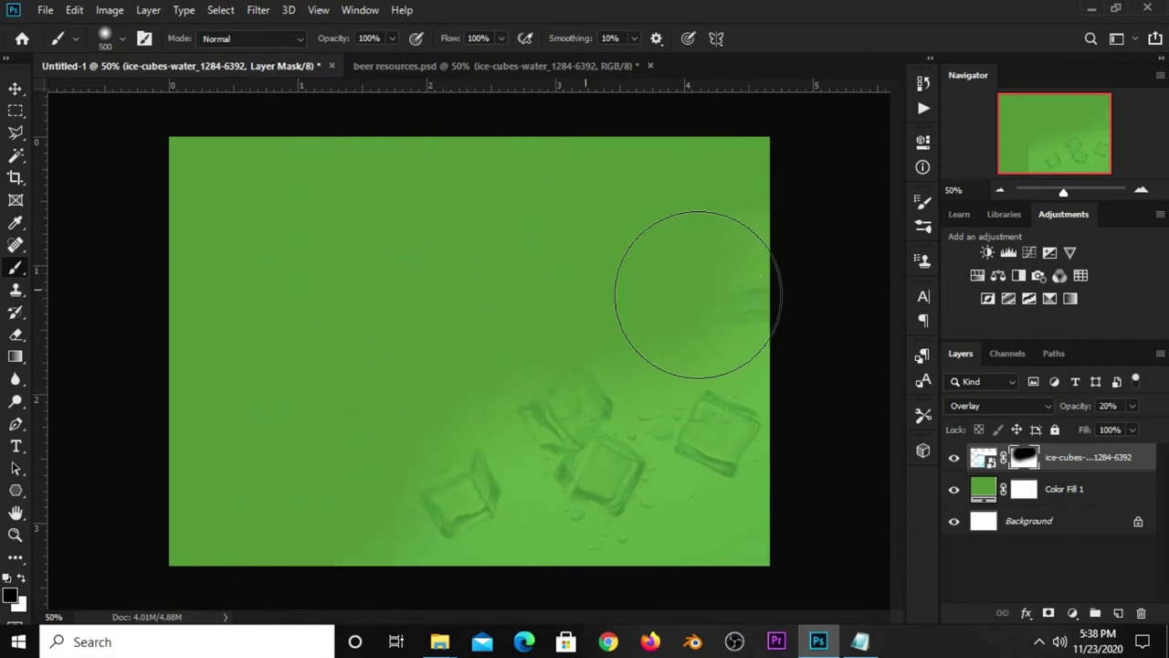
left_click_drag(700, 279, 705, 496)
Refine the mask with 250, 150 and 100 px brushes, fading around the lower ice cubes.
key("bracketleft")
key("bracketleft")
key("bracketleft")
mouse_move(679, 535)
left_mouse_down()
mouse_move(728, 523)
mouse_move(560, 548)
mouse_move(527, 520)
left_mouse_up()
key("bracketleft")
key("bracketleft")
key("bracketleft")
mouse_move(524, 470)
left_mouse_down()
mouse_move(542, 501)
mouse_move(615, 530)
mouse_move(670, 496)
left_mouse_up()
key("bracketleft")
mouse_move(658, 435)
left_mouse_down()
mouse_move(648, 386)
mouse_move(667, 484)
left_mouse_up()
mouse_move(765, 396)
left_mouse_down()
mouse_move(668, 390)
mouse_move(722, 477)
left_mouse_up()
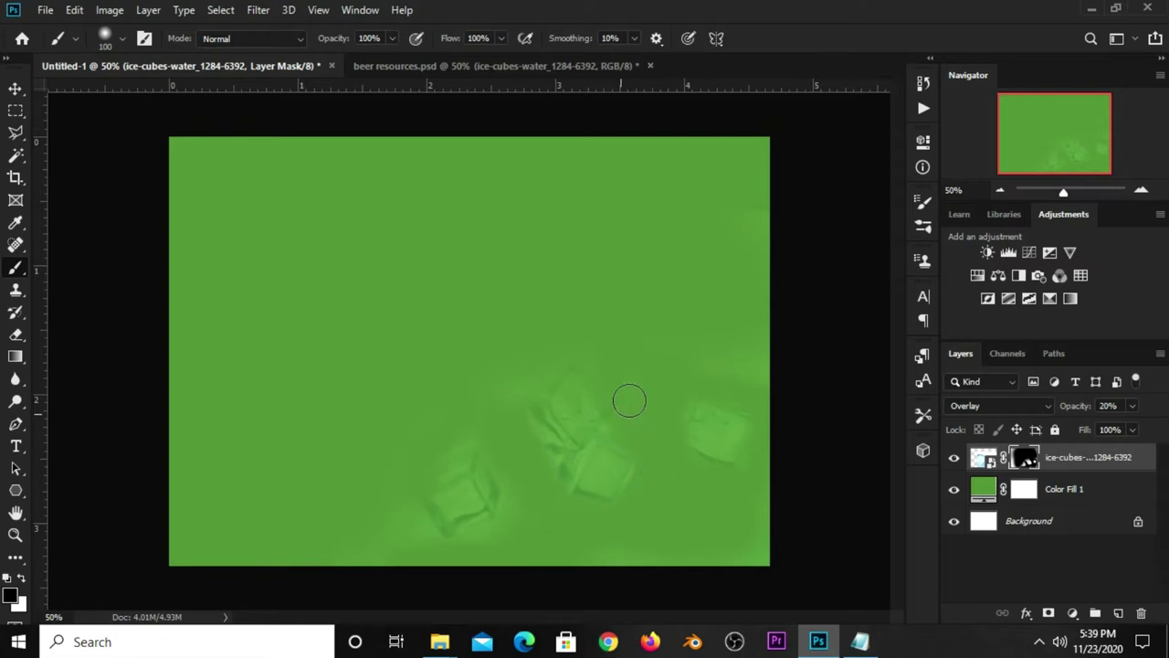
key("bracketright")
key("bracketright")
key("bracketright")
left_click(954, 460)
left_click(15, 89)
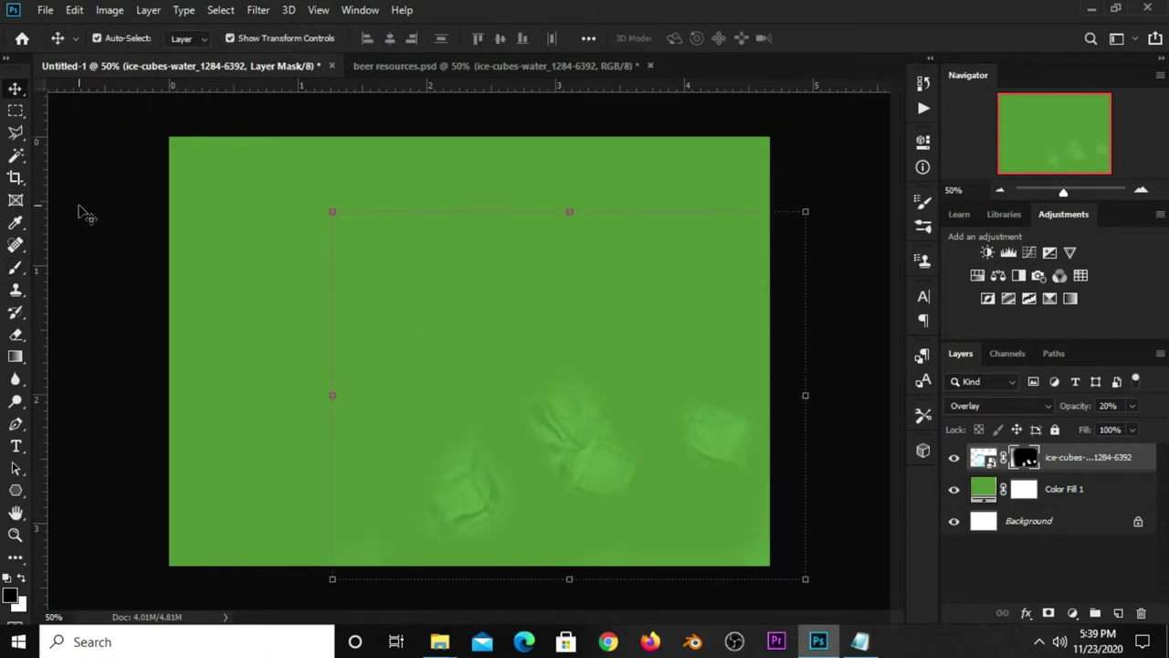
On a new layer, dab a large white brush at the canvas centre.
left_click(108, 213)
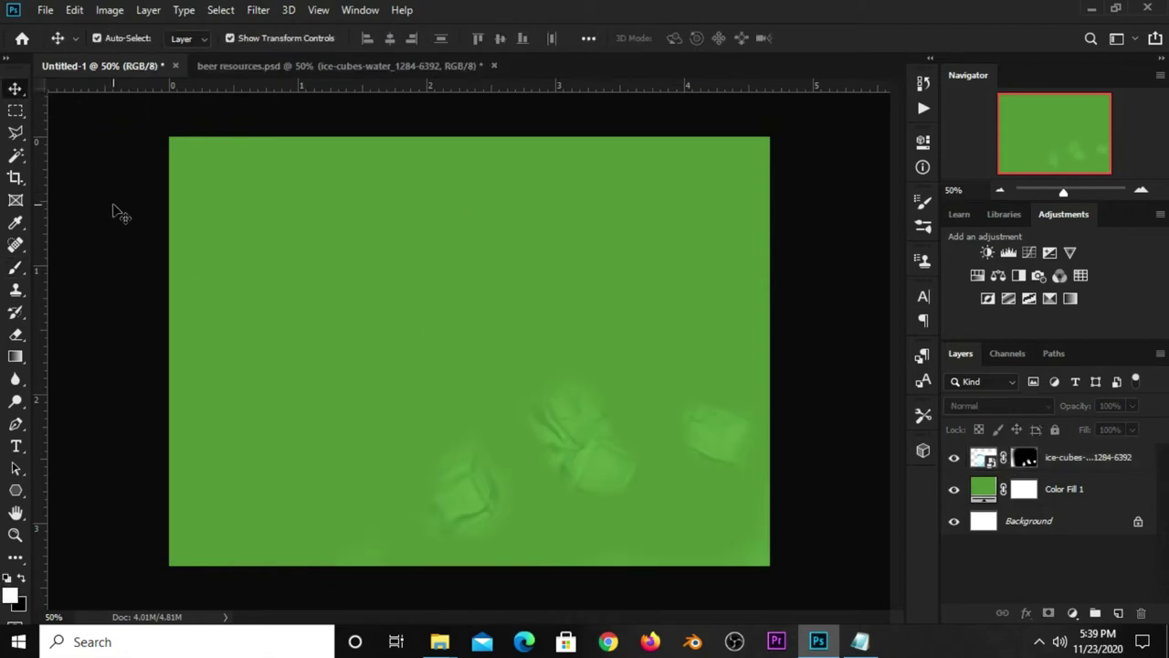
left_click(1119, 612)
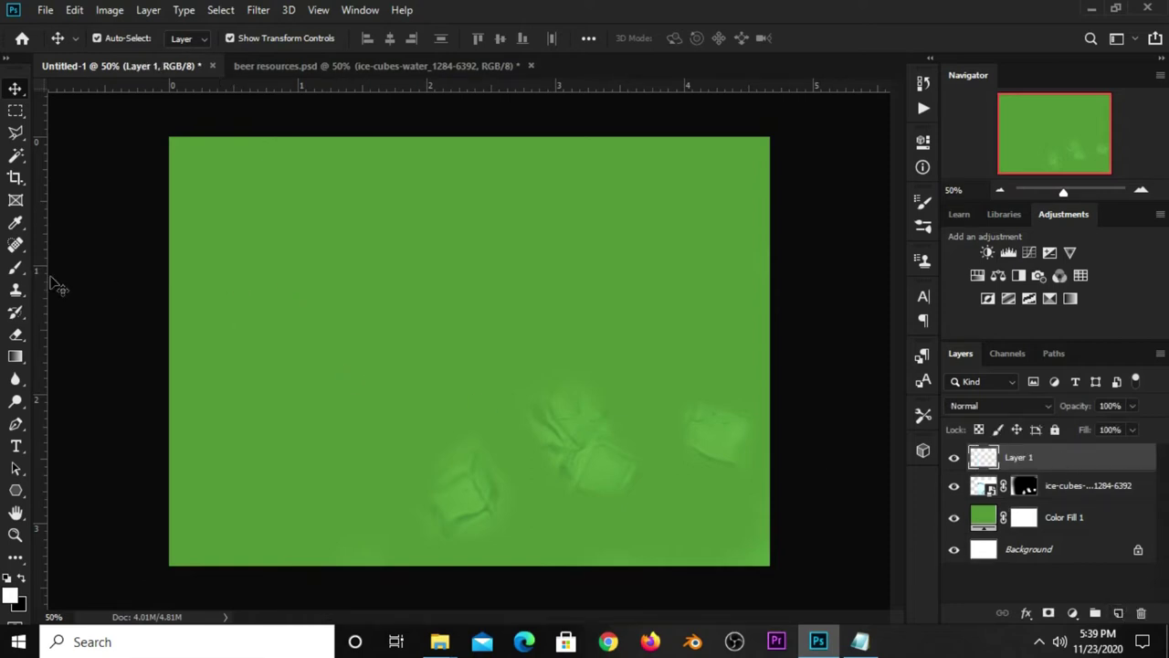
left_click(15, 267)
left_click(82, 266)
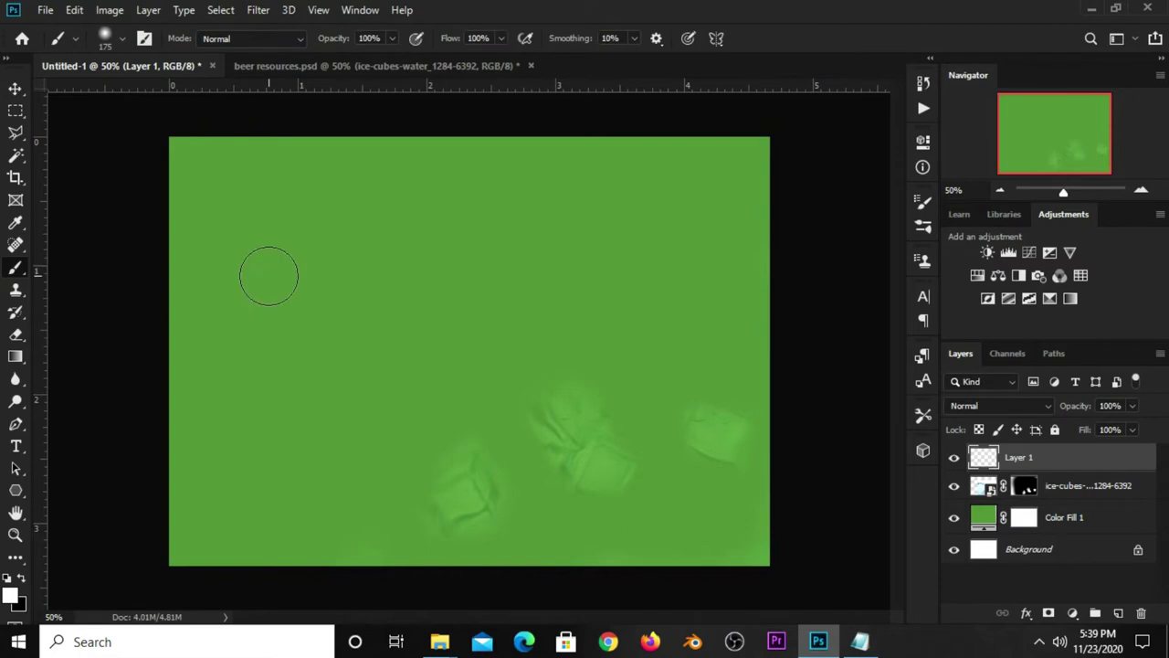
left_click(10, 596)
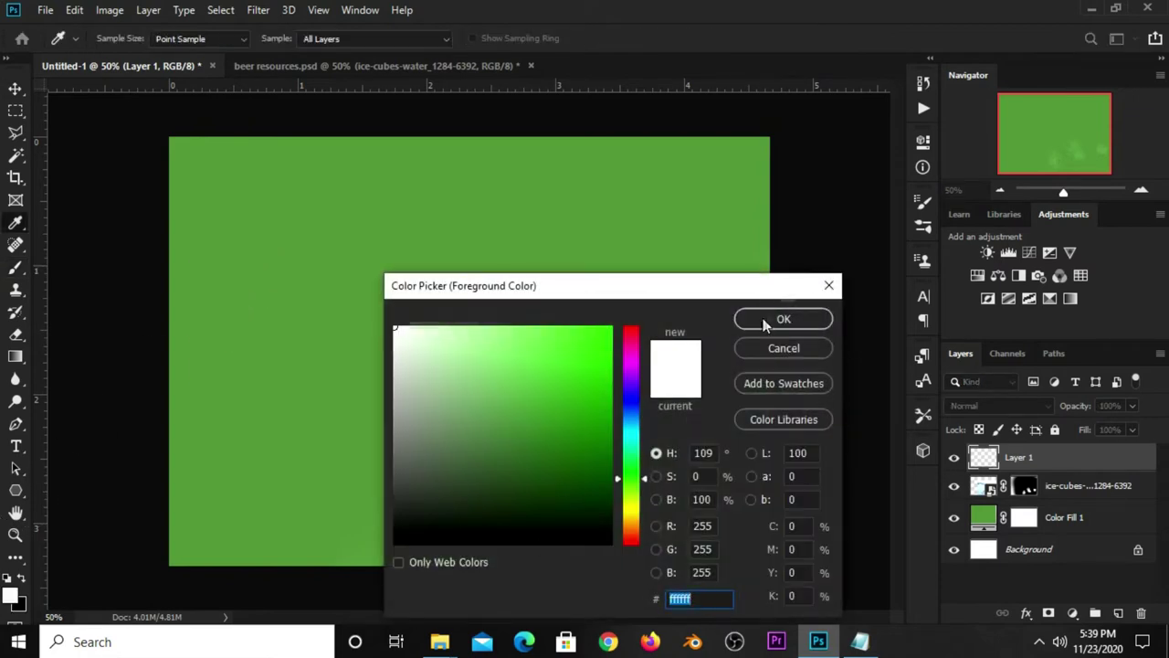
left_click(782, 319)
key("bracketright")
key("bracketright")
key("bracketright")
key("bracketright")
key("bracketright")
key("bracketright")
key("bracketright")
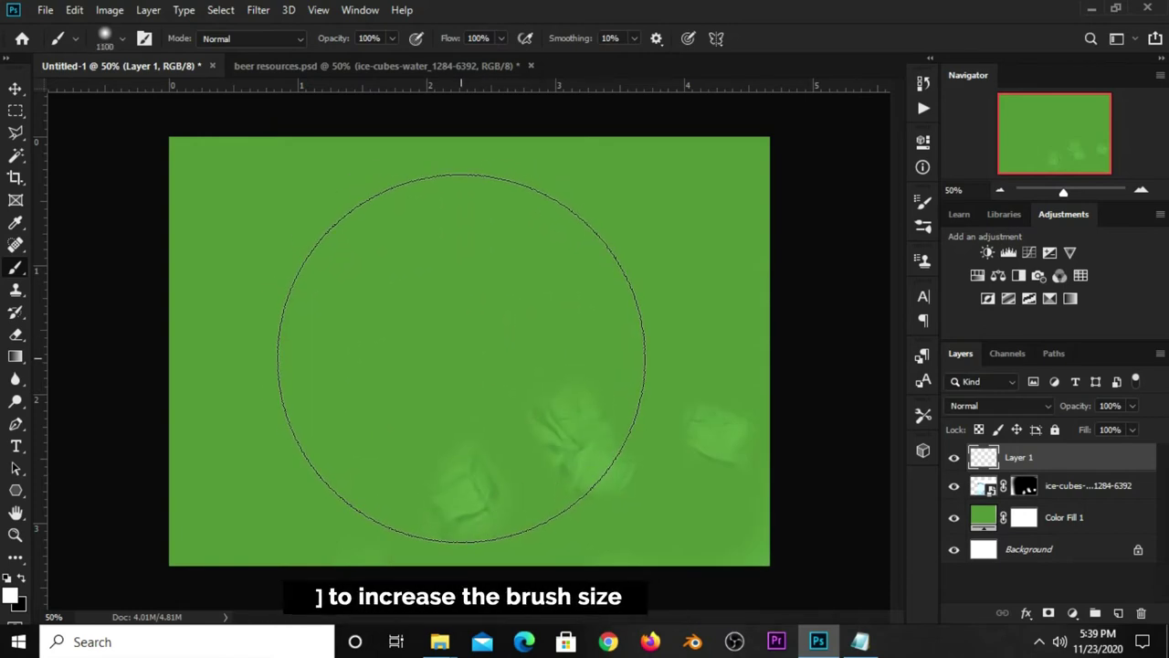
left_click(461, 358)
Set the white glow layer to Overlay blending at 90% opacity.
key("v")
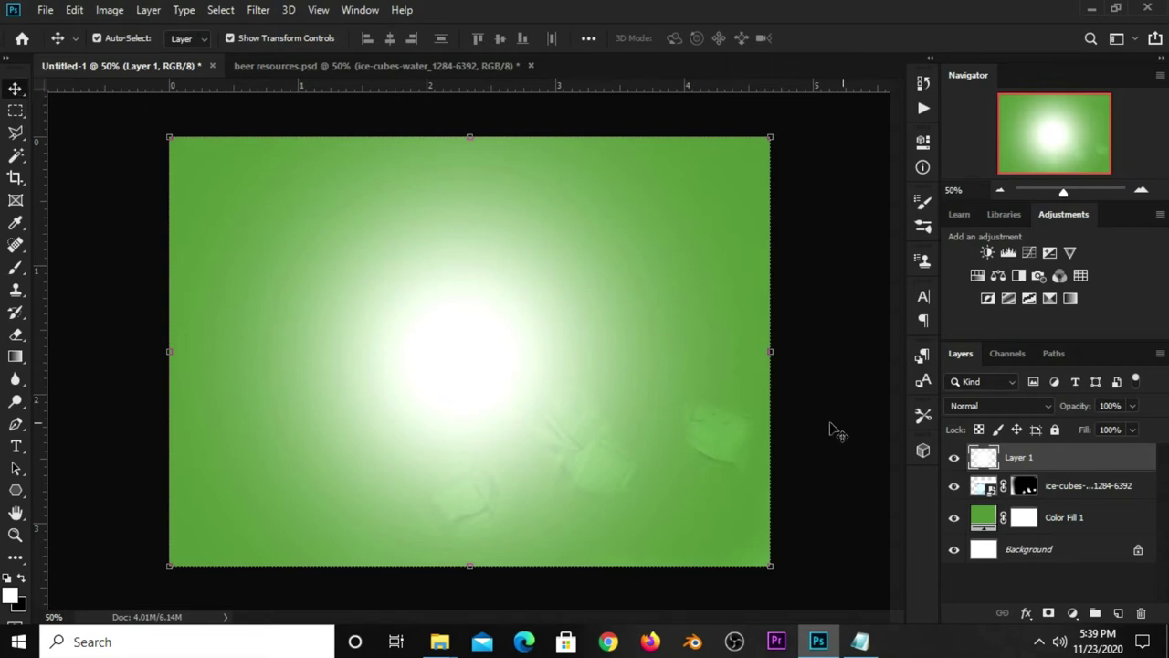
left_click(995, 407)
left_click(991, 408)
left_click(1133, 407)
mouse_move(1118, 429)
left_mouse_down()
mouse_move(1084, 430)
mouse_move(1127, 430)
left_mouse_up()
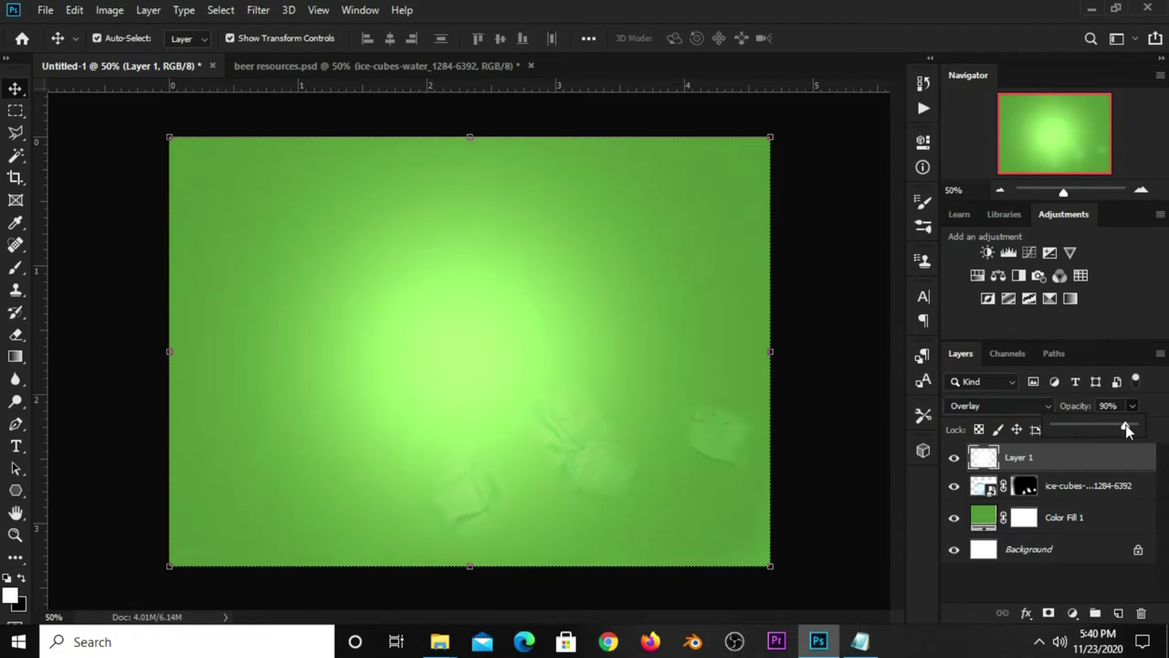
left_click(953, 459)
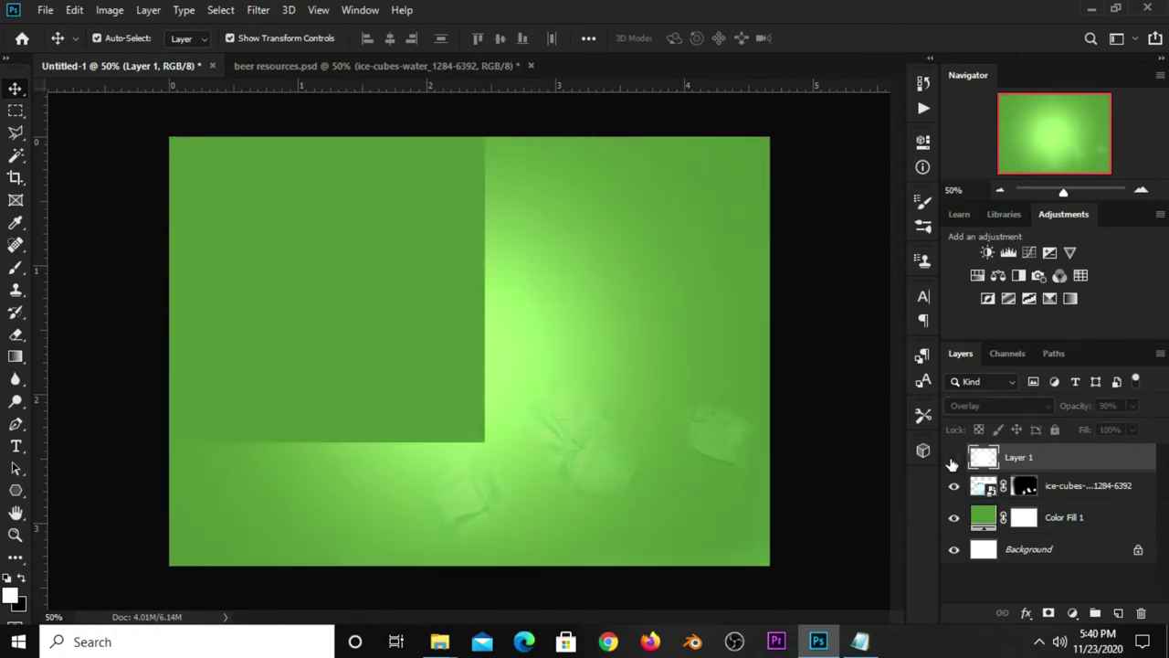
left_click(954, 458)
left_click(815, 421)
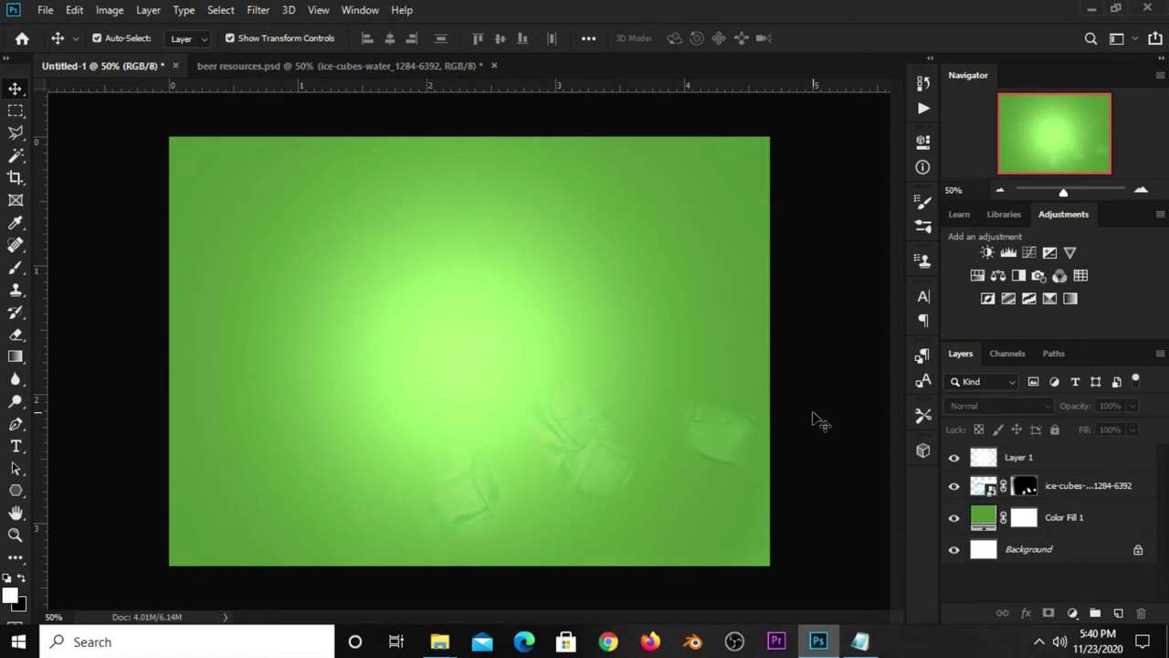
left_click(393, 66)
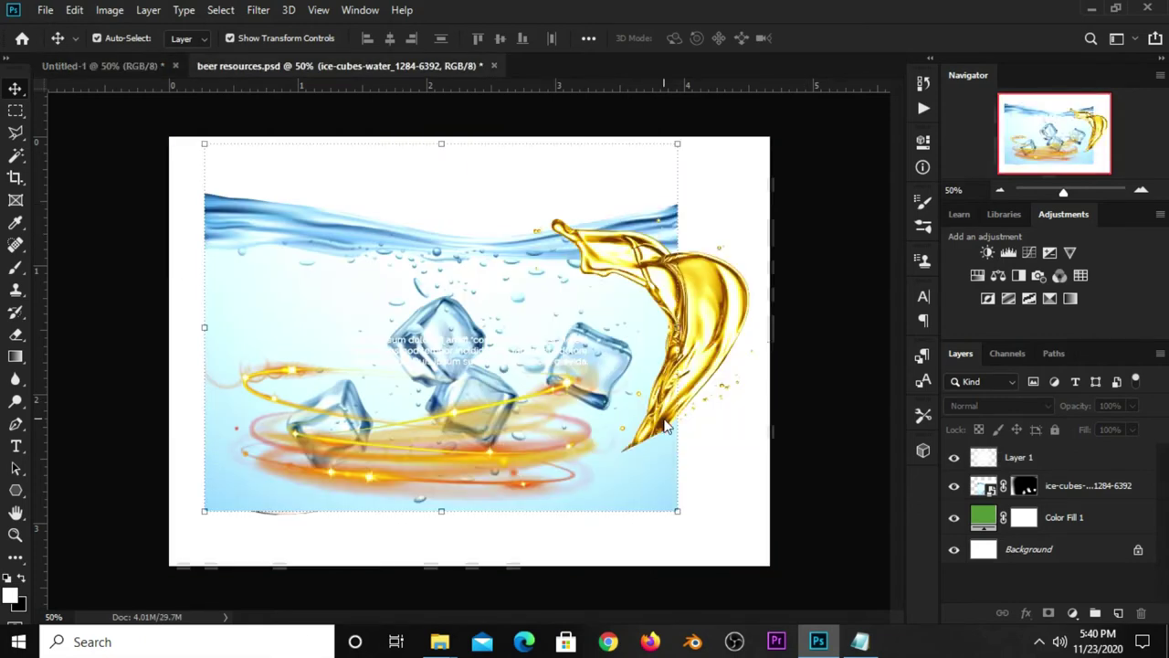
Bring the bokeh layer into Untitled-1 and scale it up to cover the canvas.
left_click(1051, 531)
left_click(954, 531)
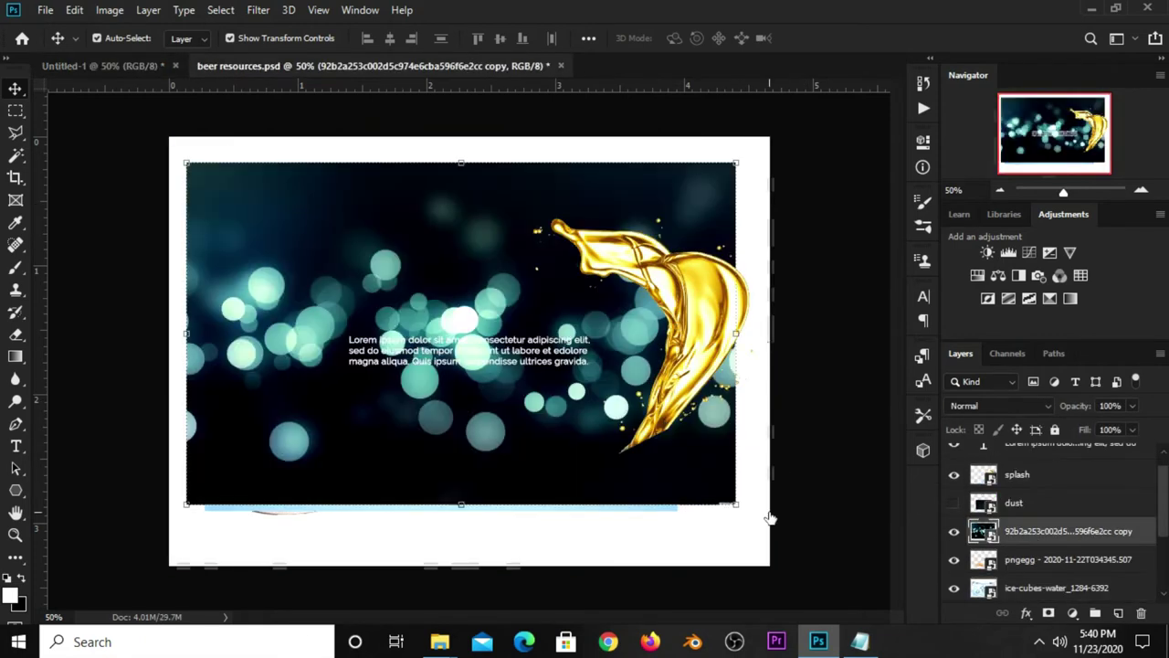
left_click_drag(460, 310, 255, 245)
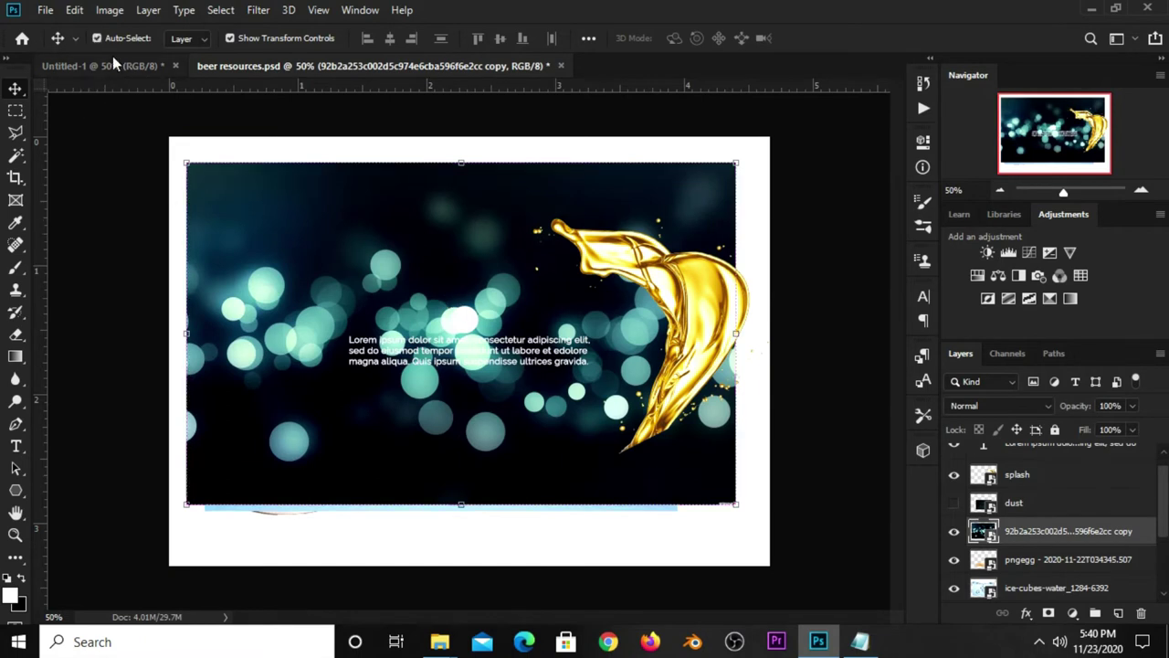
left_click_drag(399, 348, 350, 295)
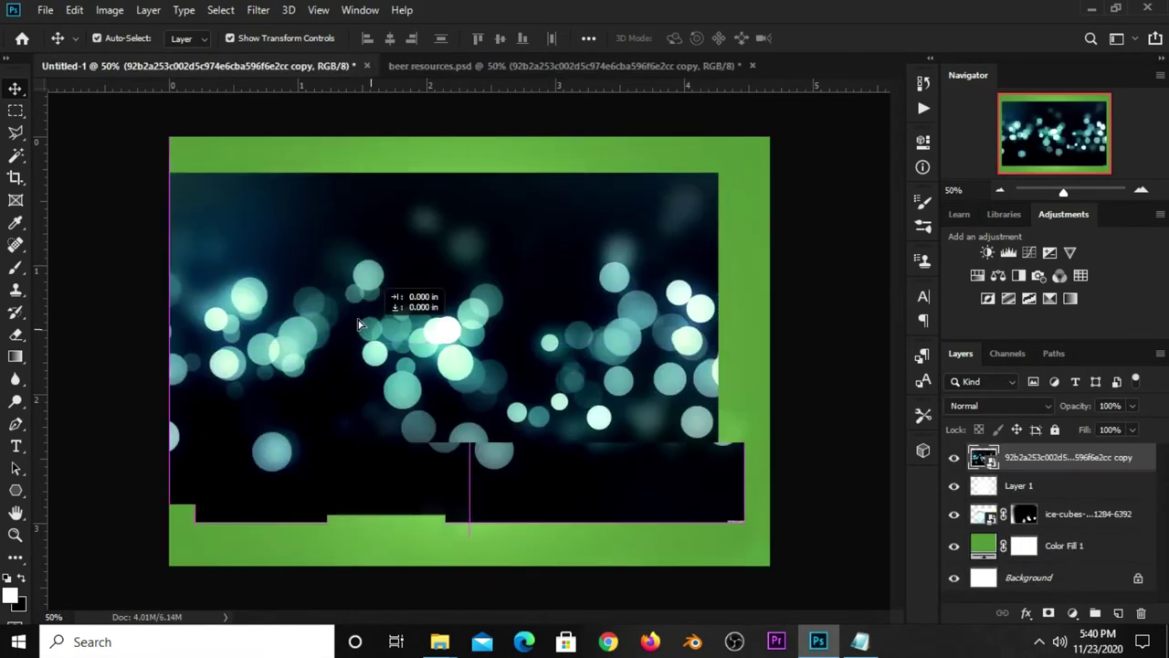
key("ctrl+t")
key("ctrl+0")
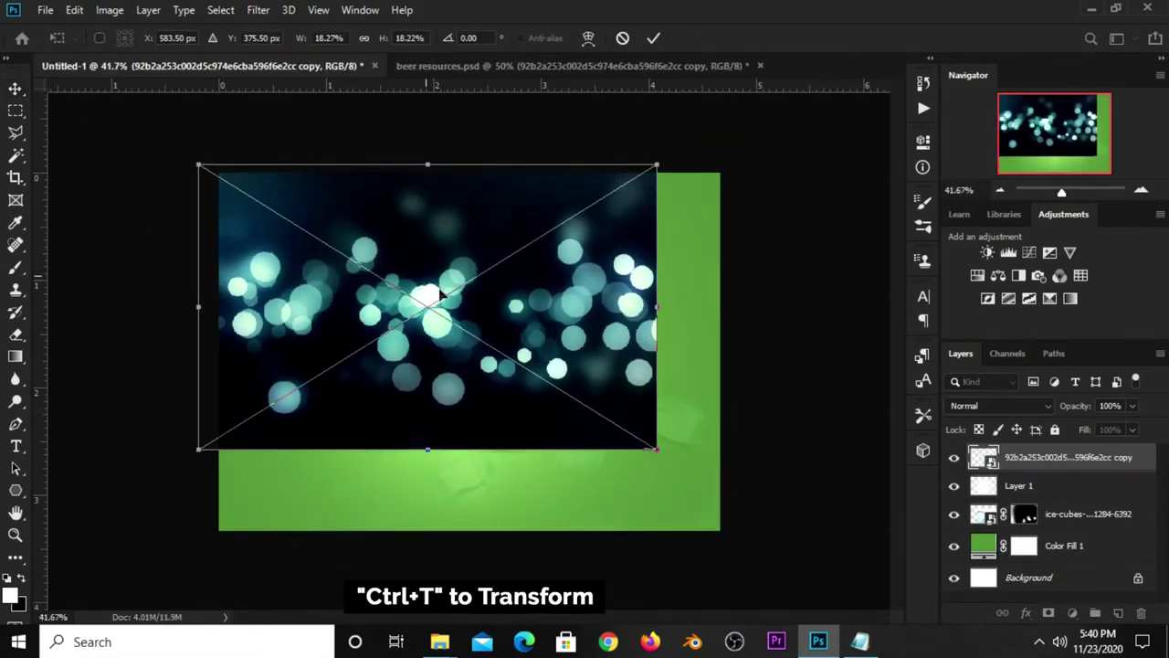
left_click_drag(652, 445, 775, 526)
key("ctrl+0")
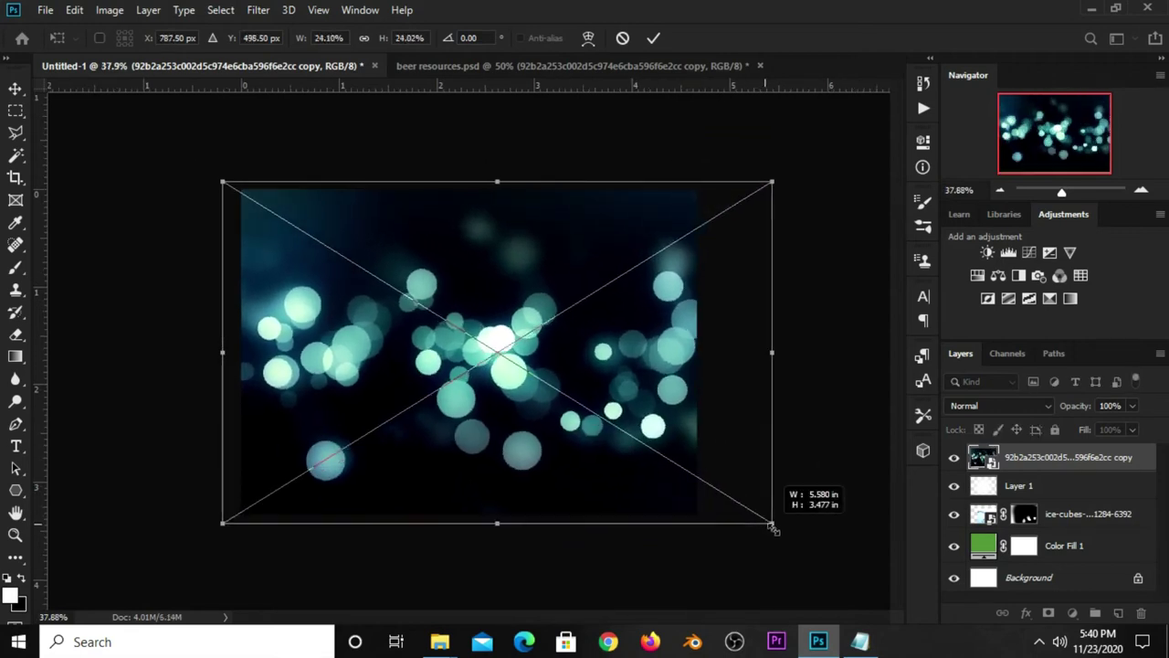
left_click(654, 39)
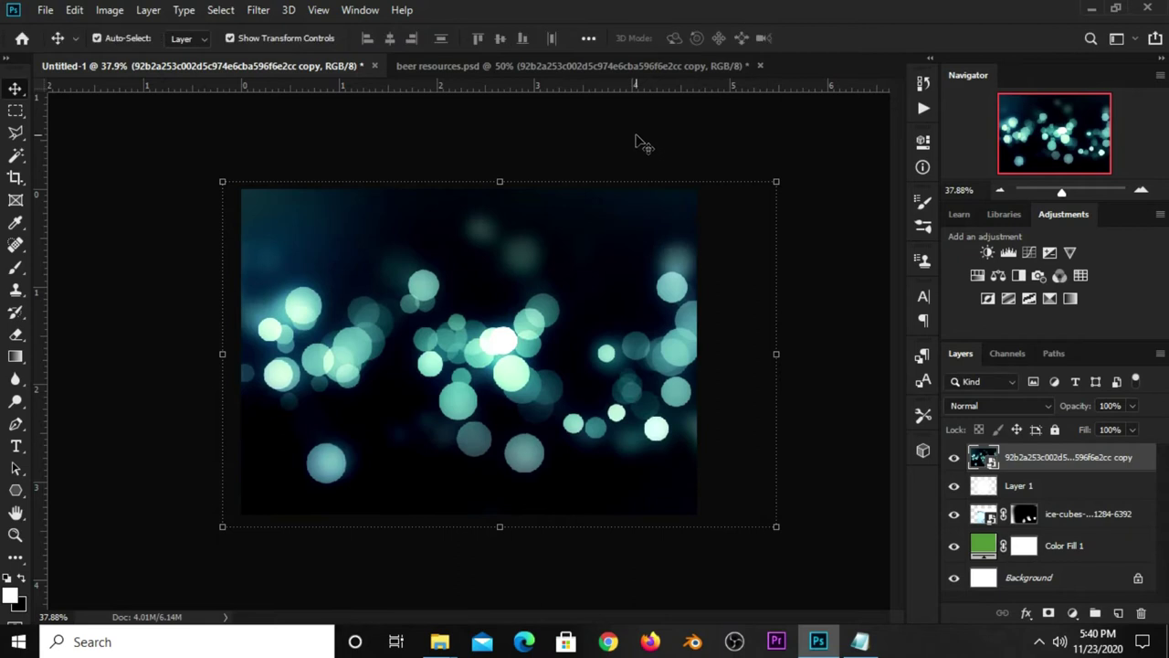
Blend the bokeh layer in Screen mode at 5% opacity and zoom to 50%.
left_click(970, 410)
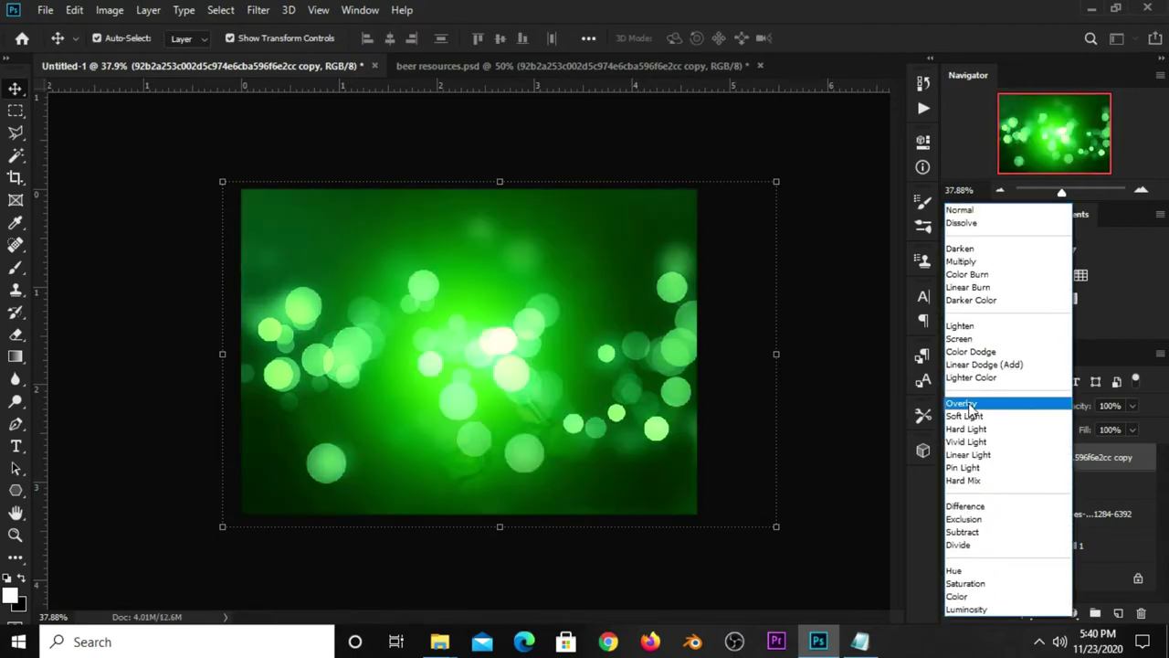
left_click(959, 338)
left_click(1130, 428)
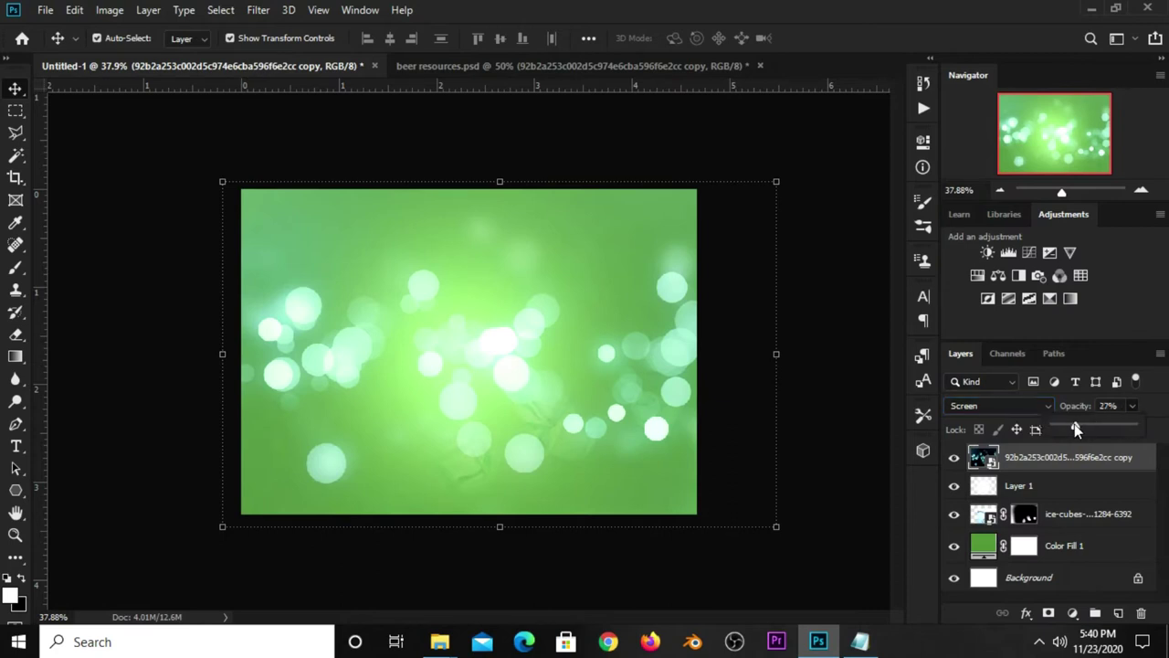
left_click_drag(1076, 429, 1070, 430)
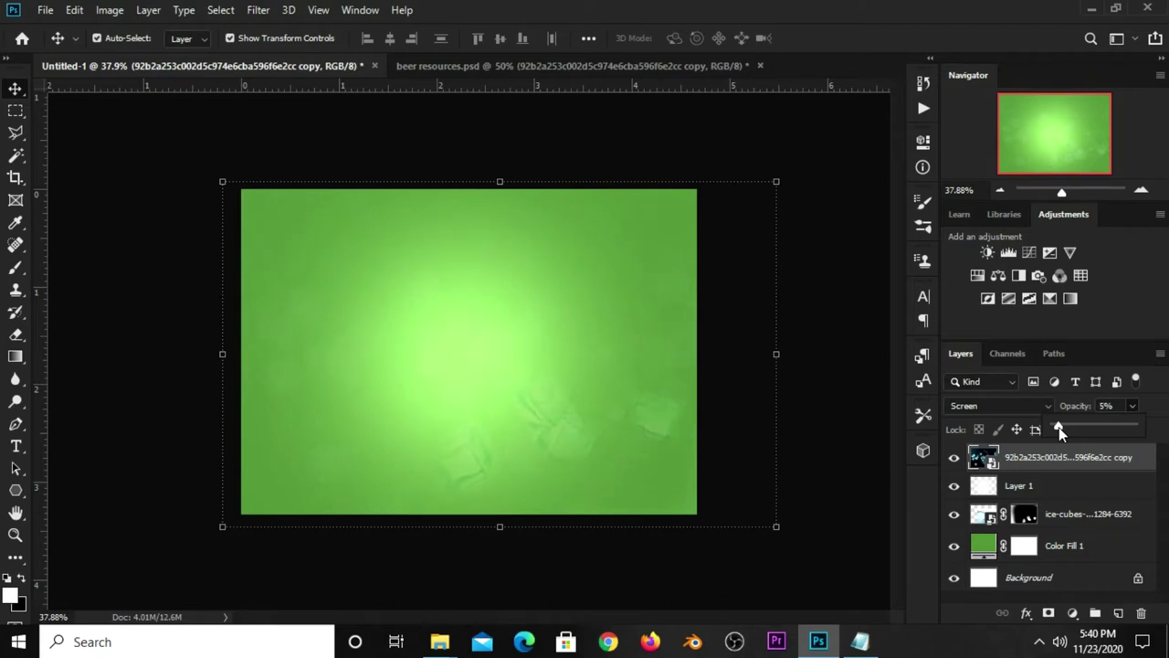
left_click(945, 454)
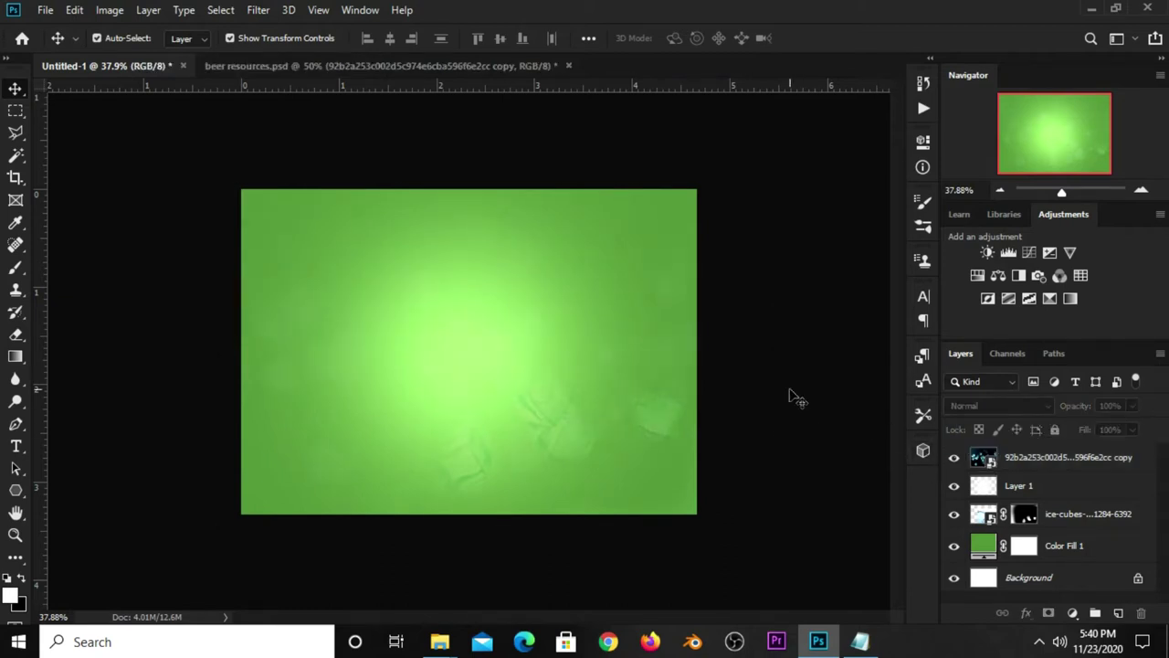
key("ctrl+plus")
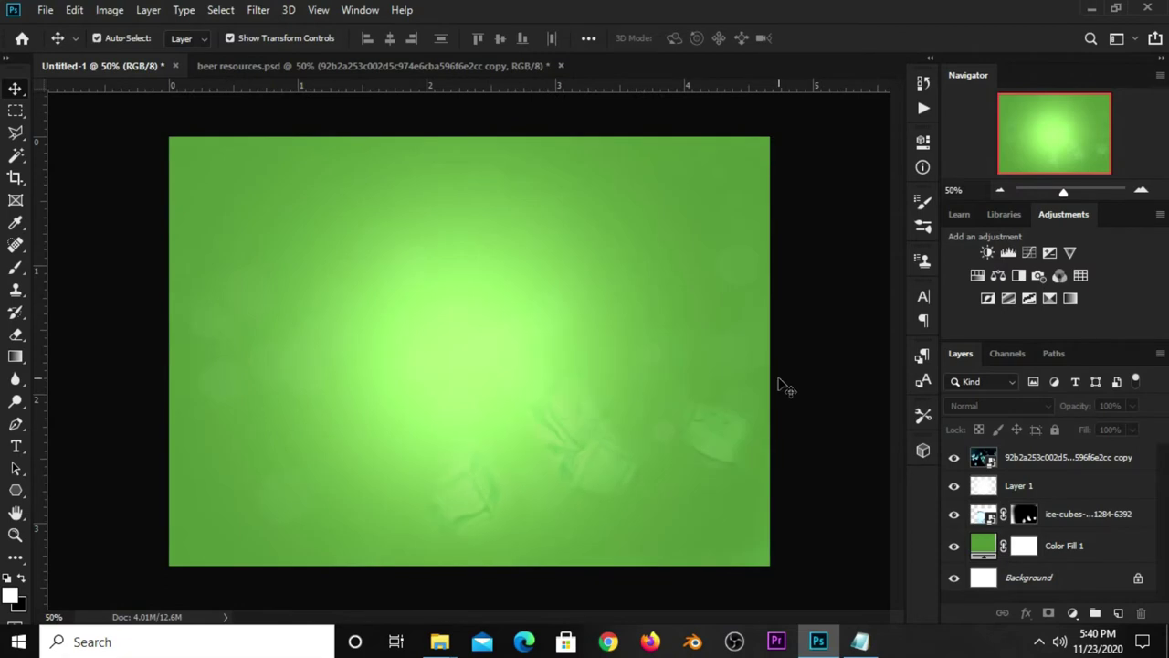
Add an Exposure adjustment layer with gamma lowered to about 0.79.
left_click(1067, 608)
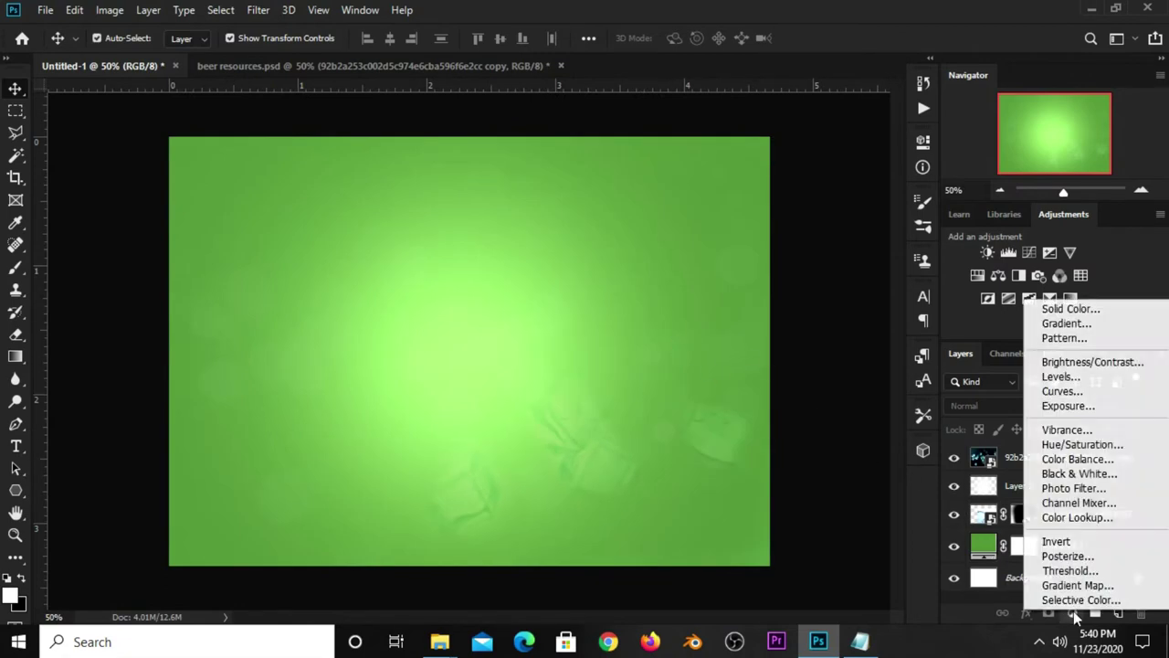
left_click(1067, 406)
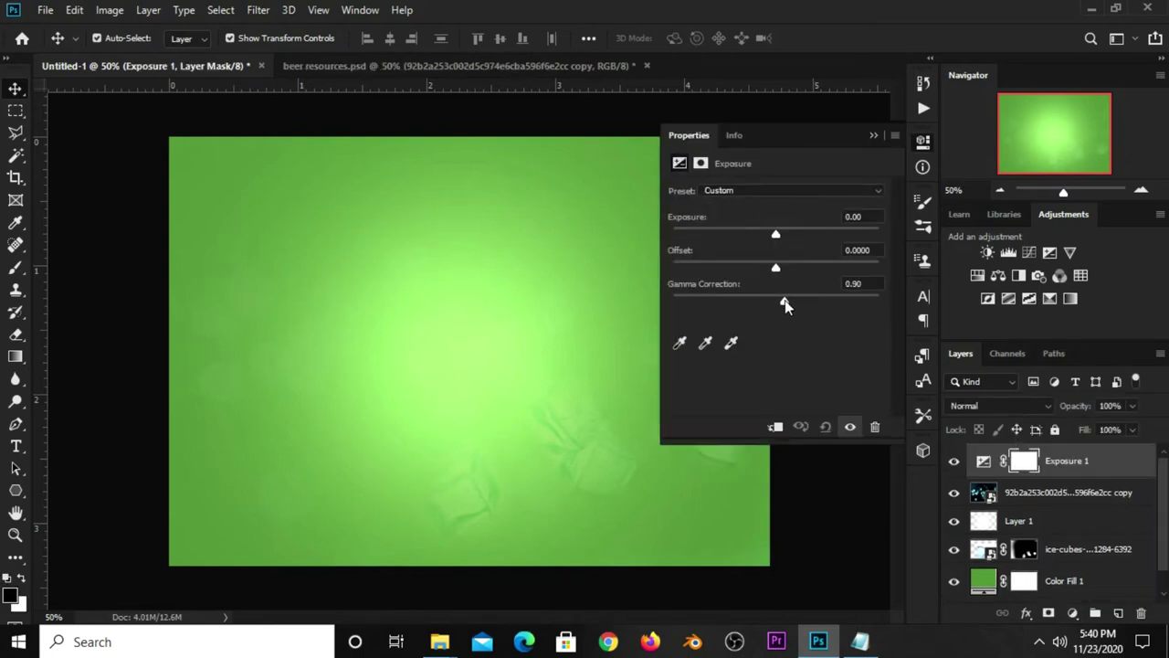
mouse_move(785, 300)
left_mouse_down()
mouse_move(801, 300)
mouse_move(792, 304)
left_mouse_up()
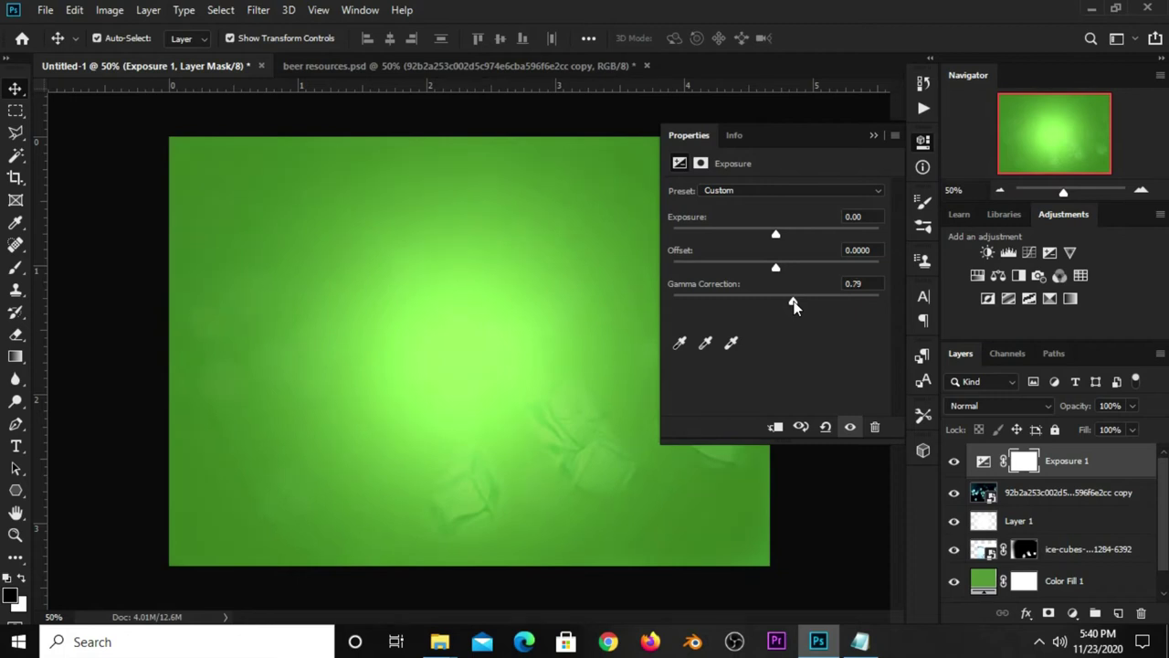
left_click(871, 135)
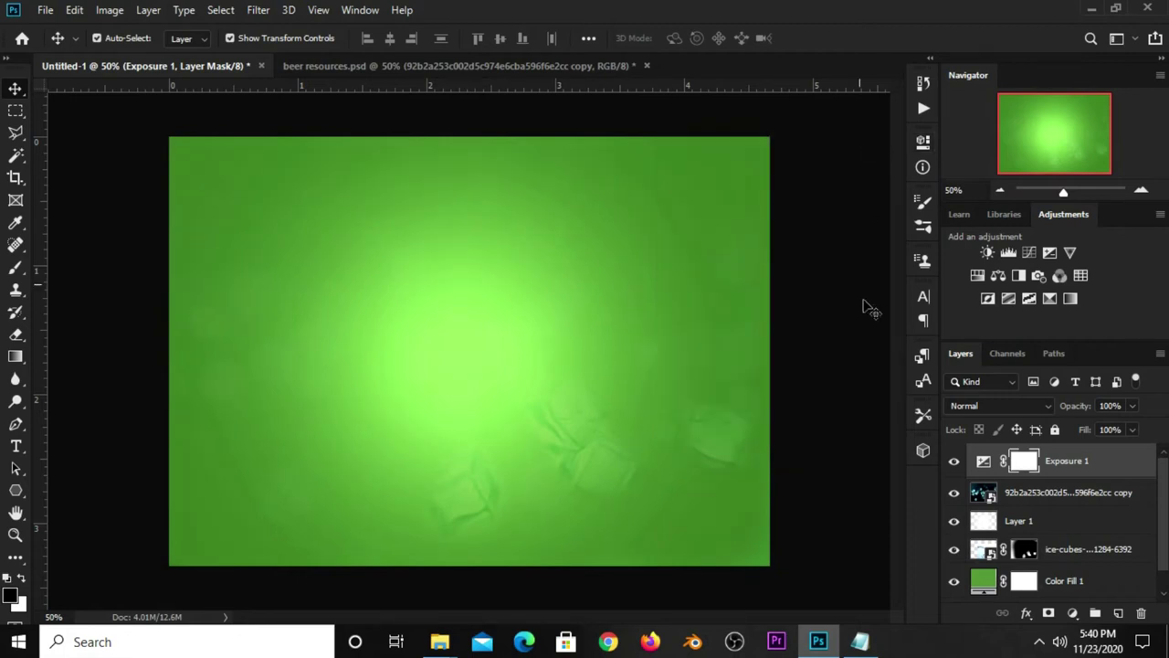
left_click(954, 460)
left_click(819, 402)
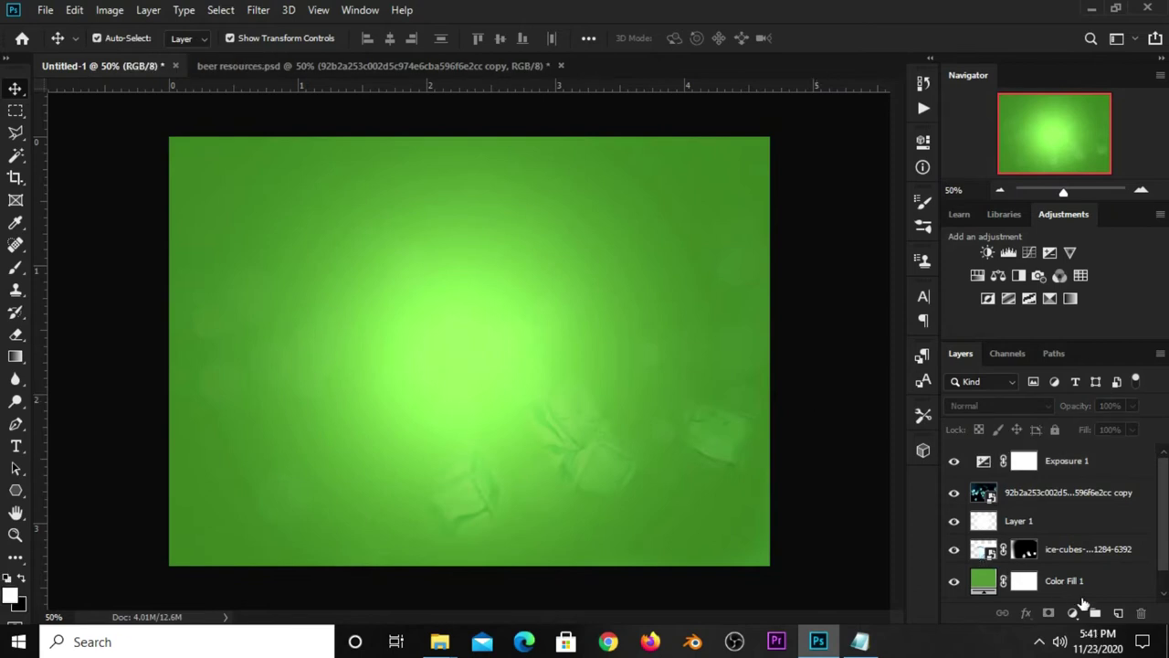
left_click(1069, 616)
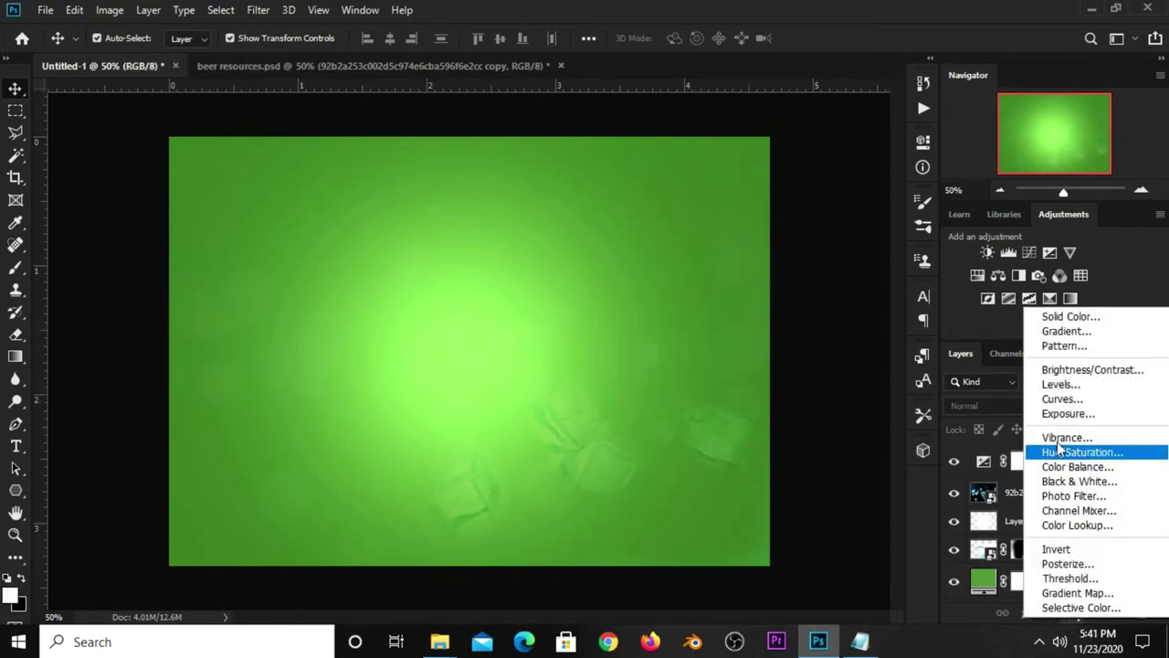
Add a Curves adjustment with the curve bent down to darken the canvas.
left_click(1029, 252)
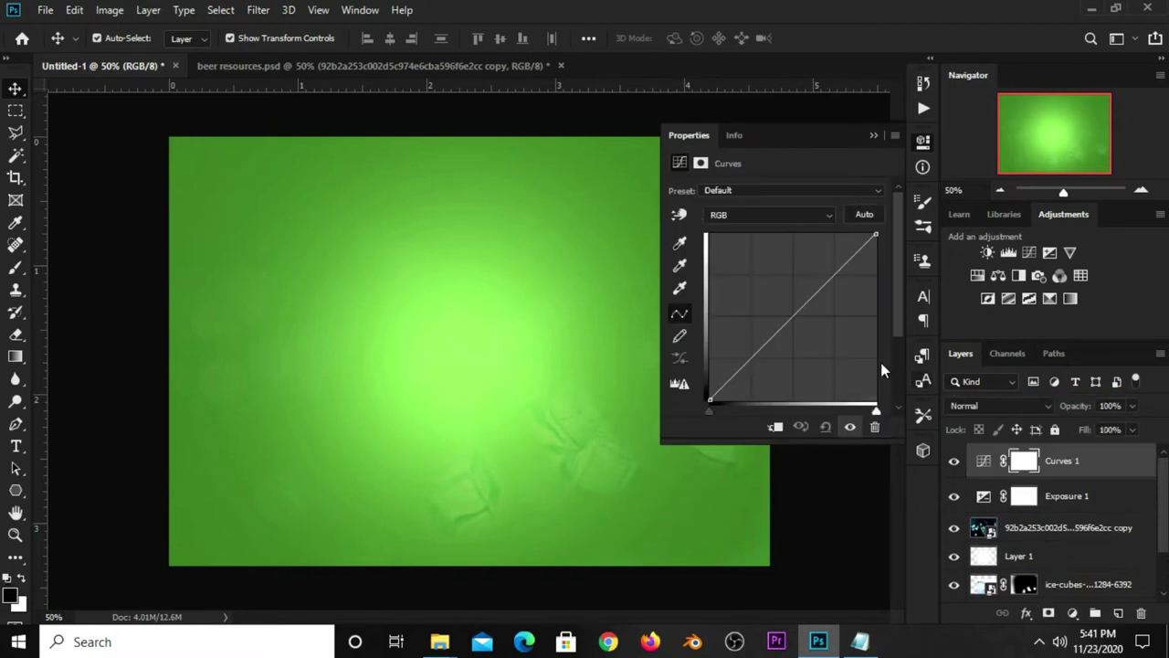
left_click_drag(777, 332, 778, 343)
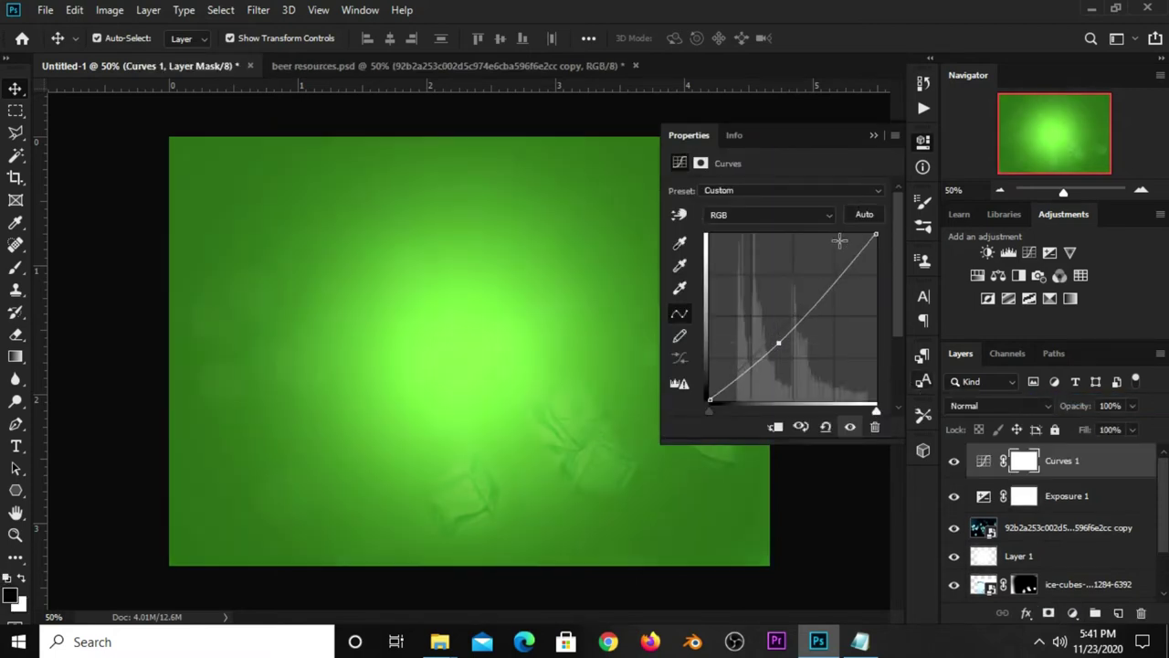
left_click(874, 135)
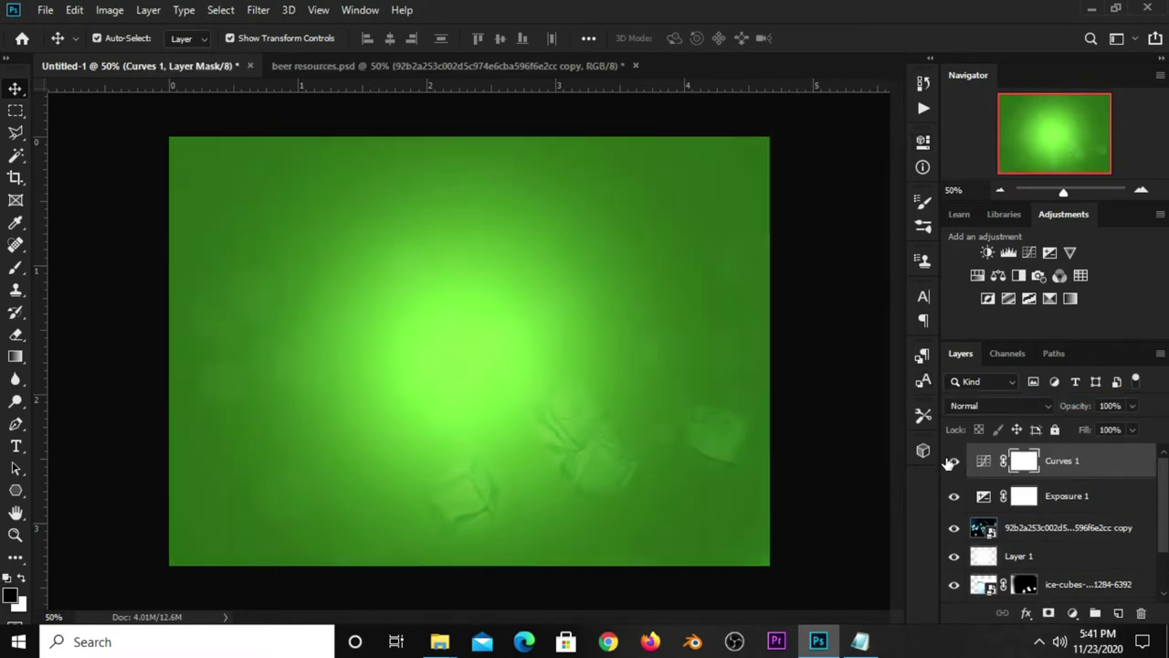
left_click(952, 461)
left_click(953, 461)
Brush black at 39% opacity on the Curves mask to keep the centre glowing.
right_click(15, 266)
left_click(92, 265)
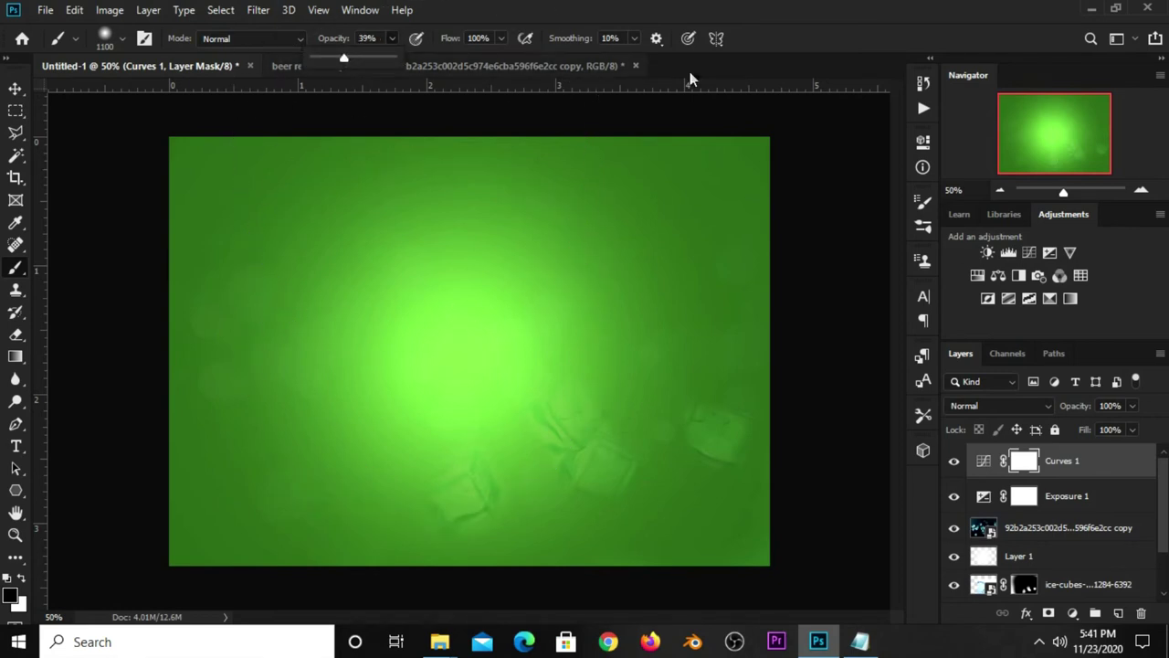
left_click(752, 38)
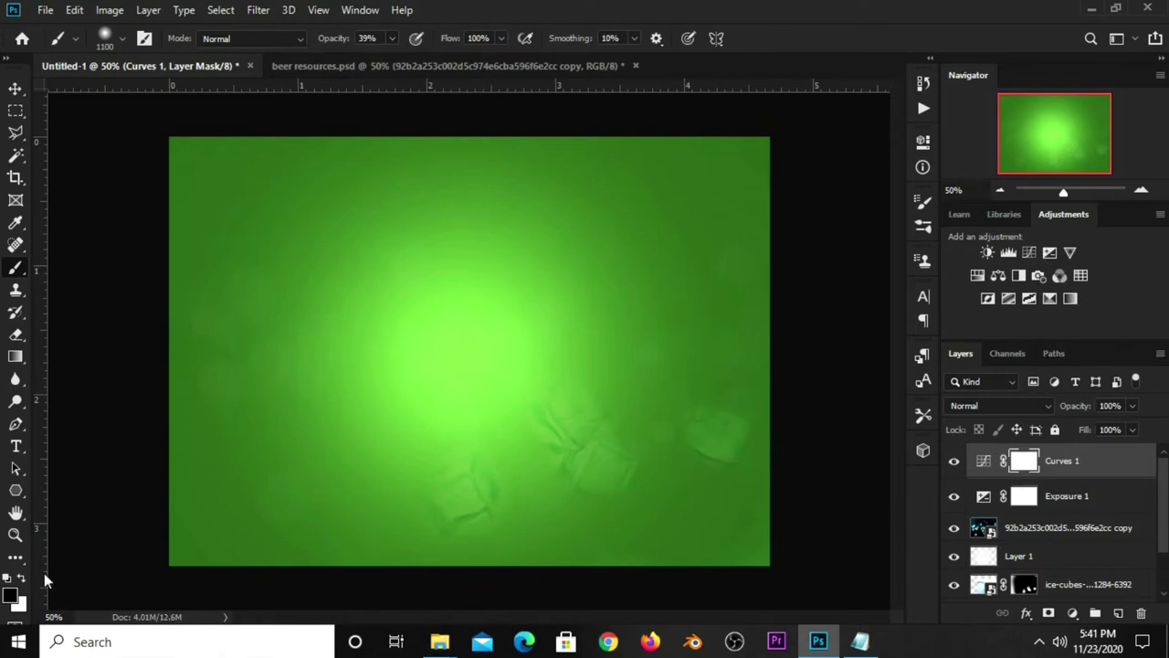
left_click(11, 596)
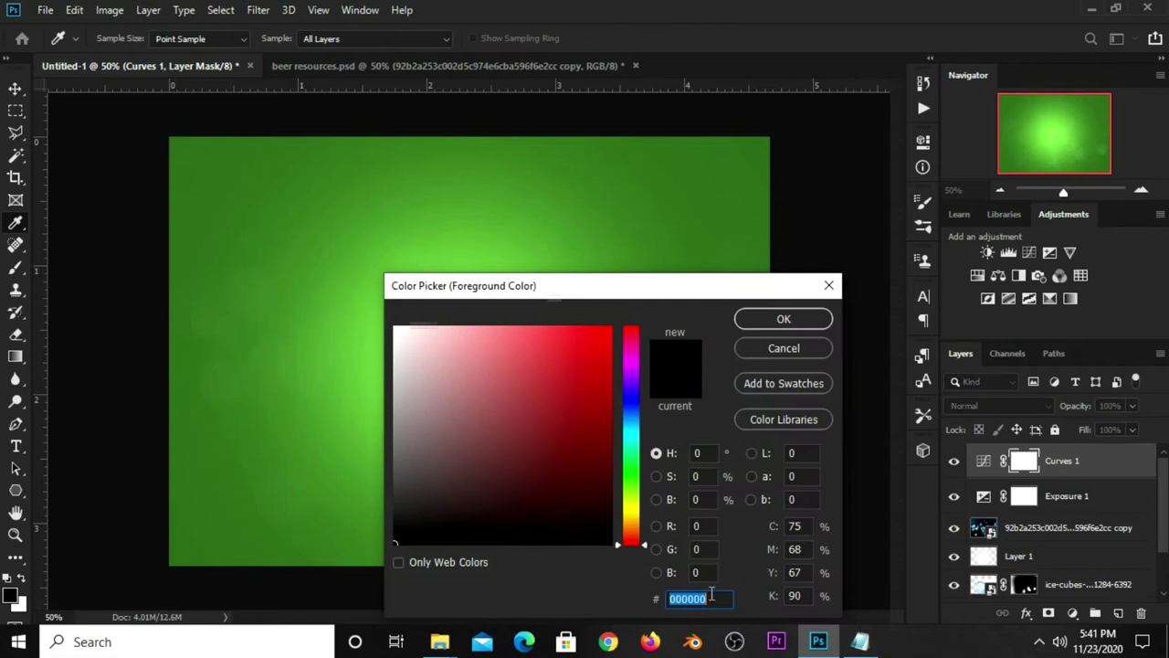
left_click(762, 341)
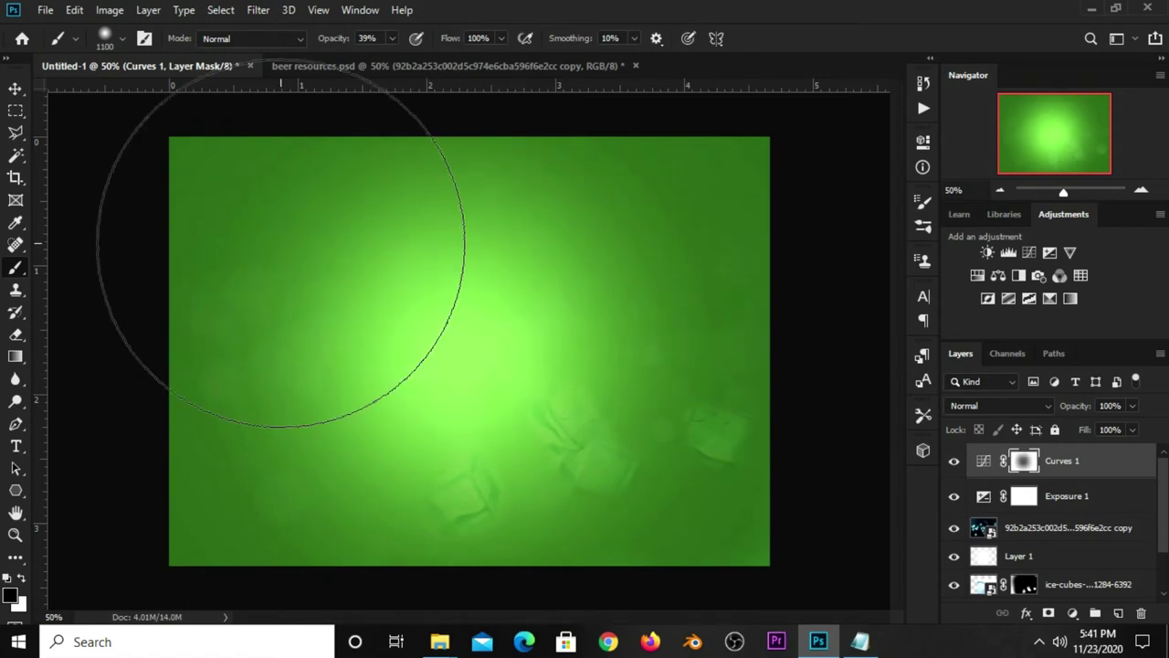
left_click(14, 89)
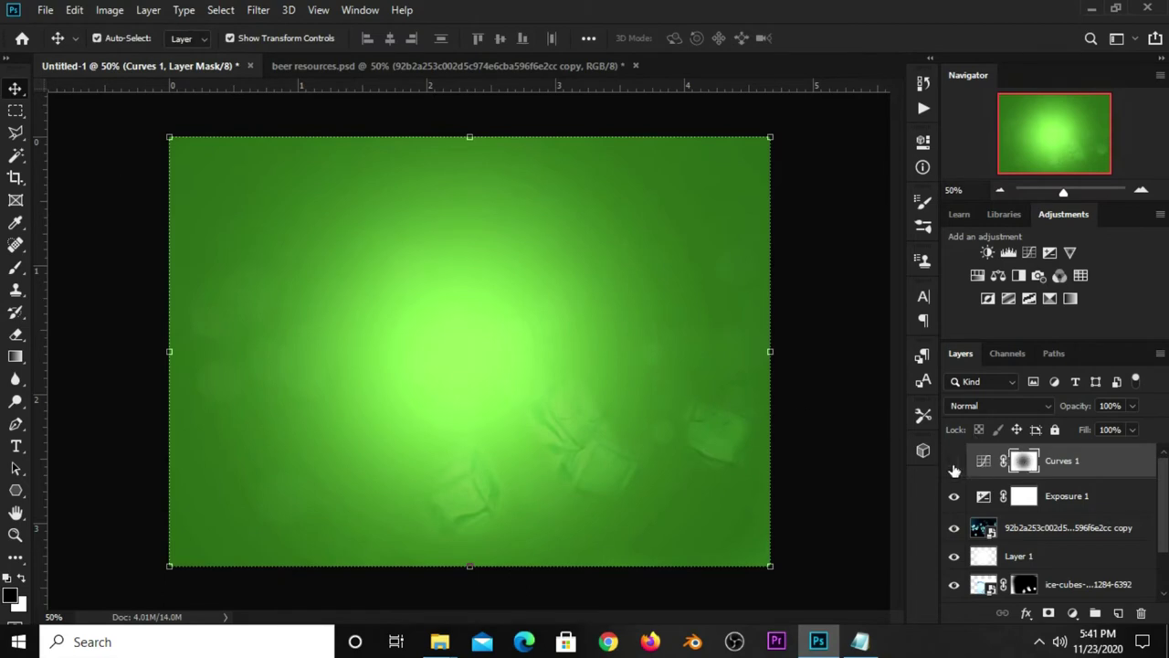
In beer resources.psd, hide the bokeh and ice-cubes layers and select the dust layer.
left_click(800, 397)
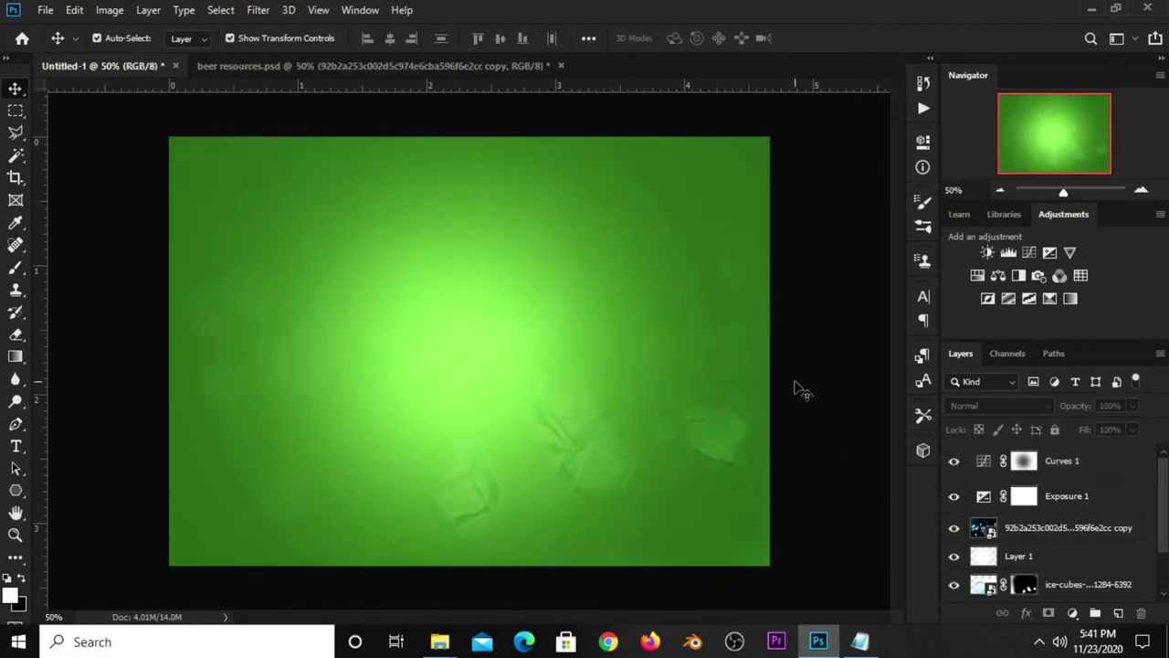
left_click(301, 67)
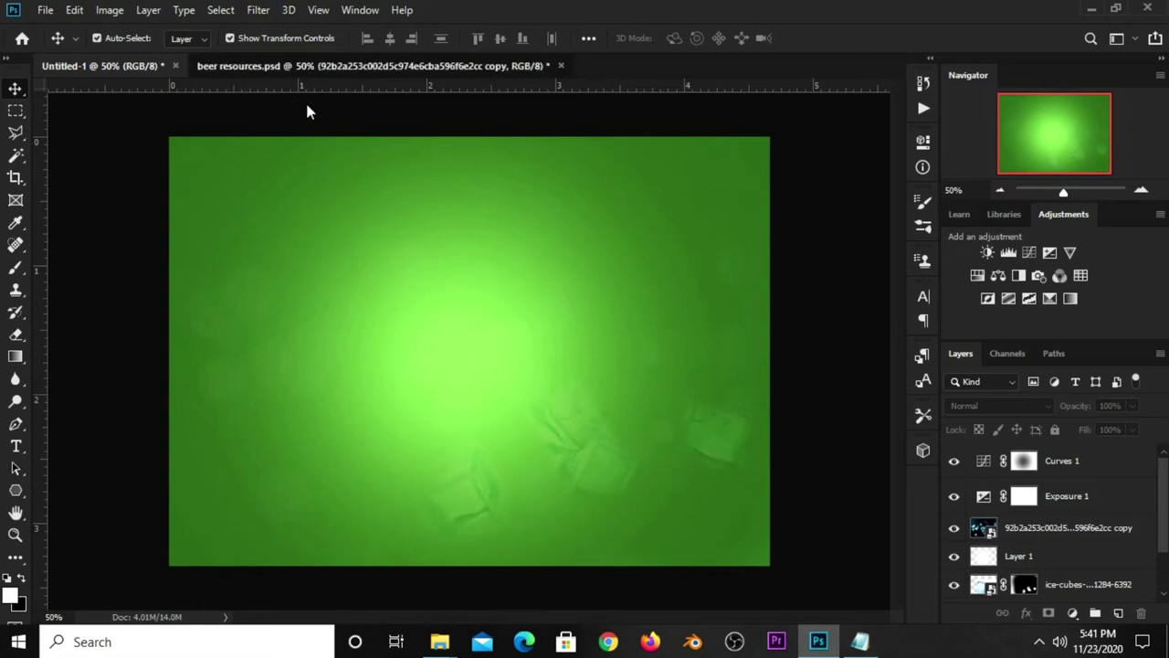
left_click(952, 551)
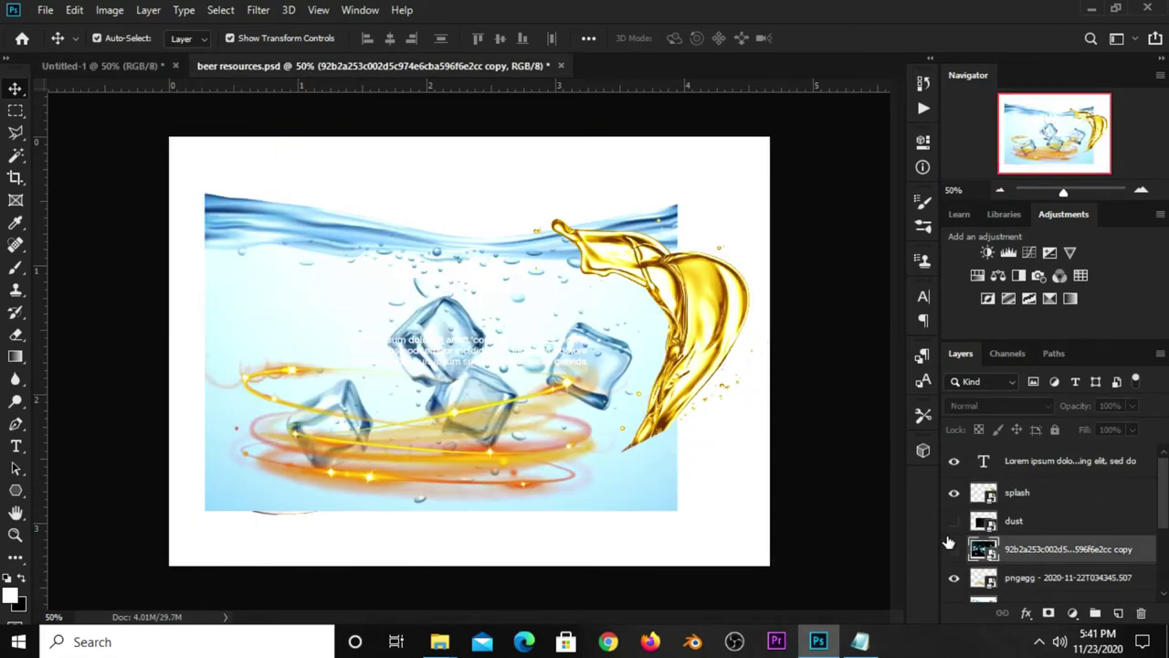
scroll(983, 554, "down", 1)
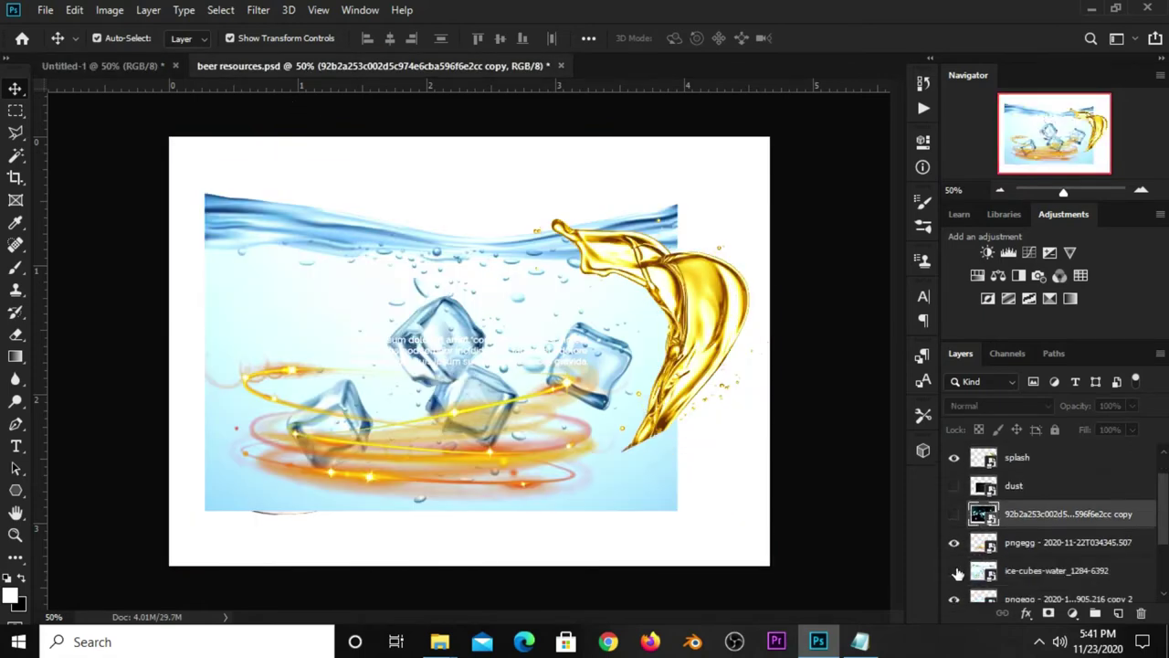
left_click(954, 570)
left_click(953, 485)
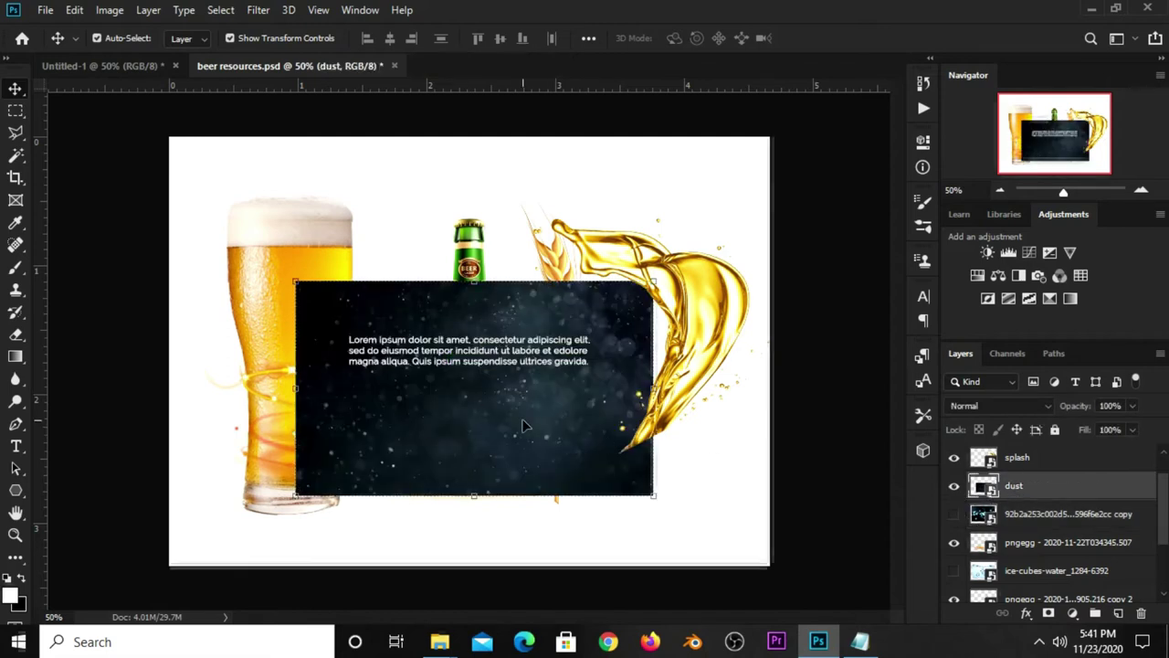
Copy the dust image into Untitled-1 and enlarge it to cover the canvas.
left_click(86, 67)
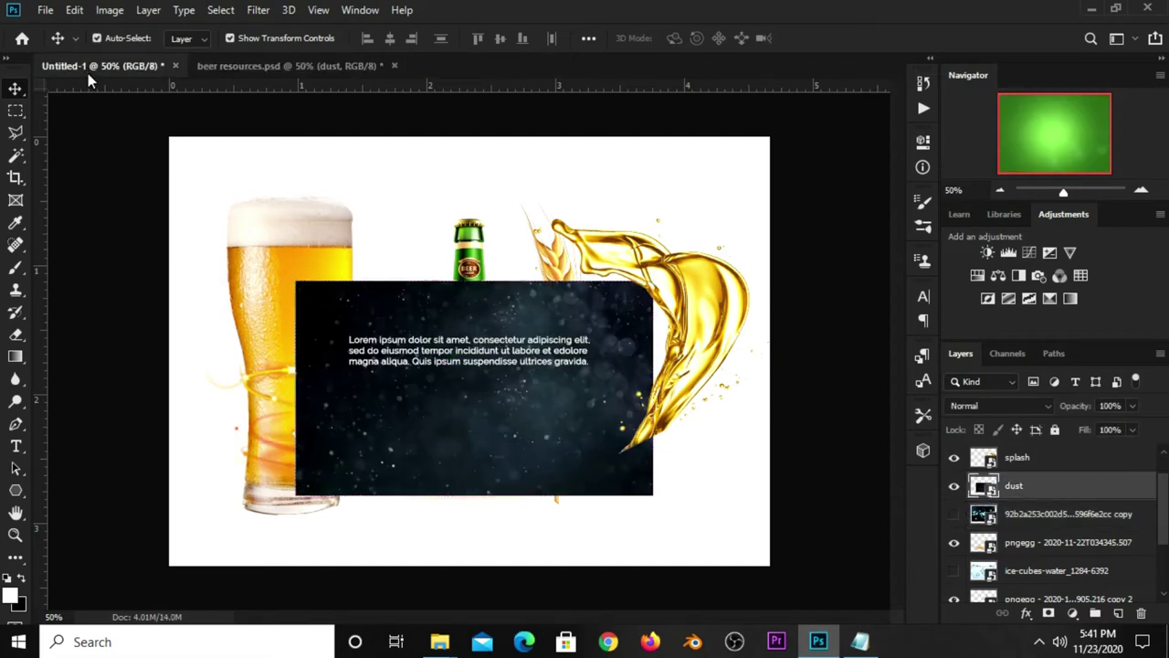
mouse_move(88, 74)
left_mouse_down()
mouse_move(392, 347)
mouse_move(305, 284)
mouse_move(254, 217)
left_mouse_up()
key("ctrl+t")
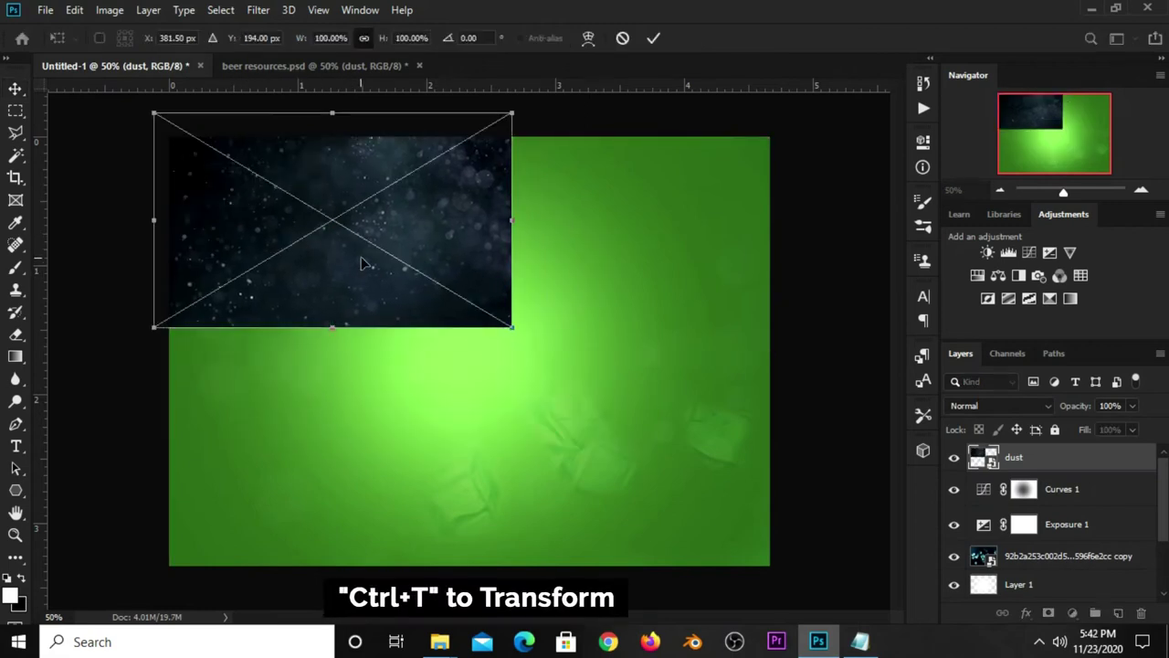
scroll(520, 347, "down", 1)
left_click_drag(504, 328, 844, 570)
Commit the dust image resize, return to 50% zoom and try Overlay blending on the dust layer.
left_click(654, 38)
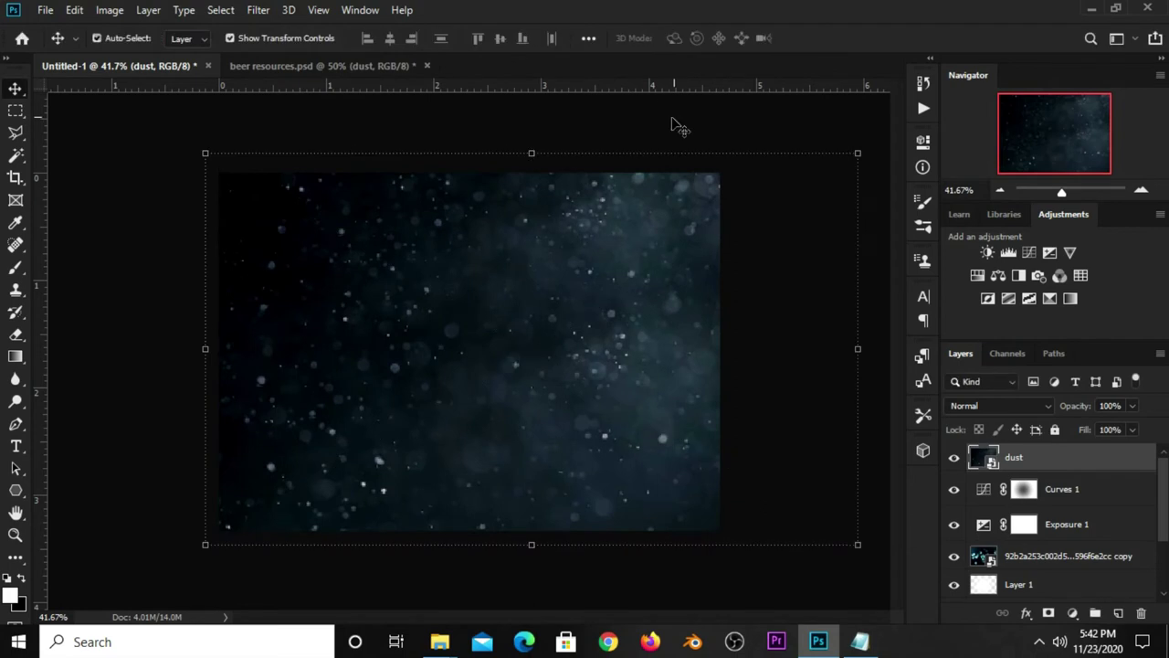
left_click(679, 128)
key("ctrl+plus")
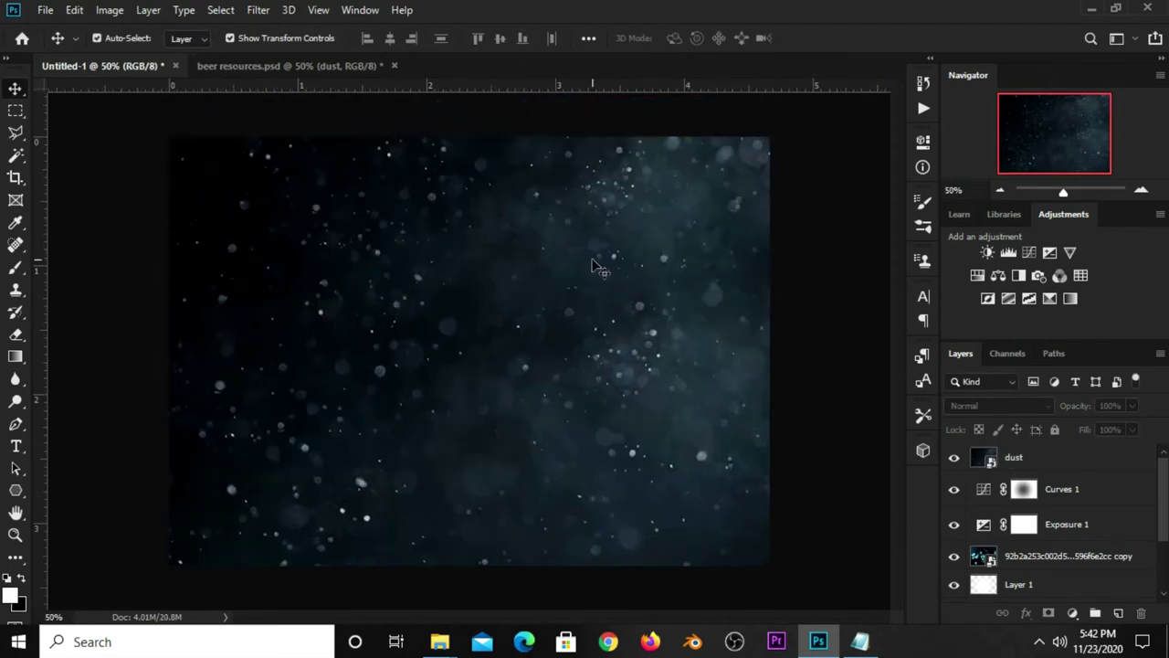
left_click(596, 267)
left_click(984, 409)
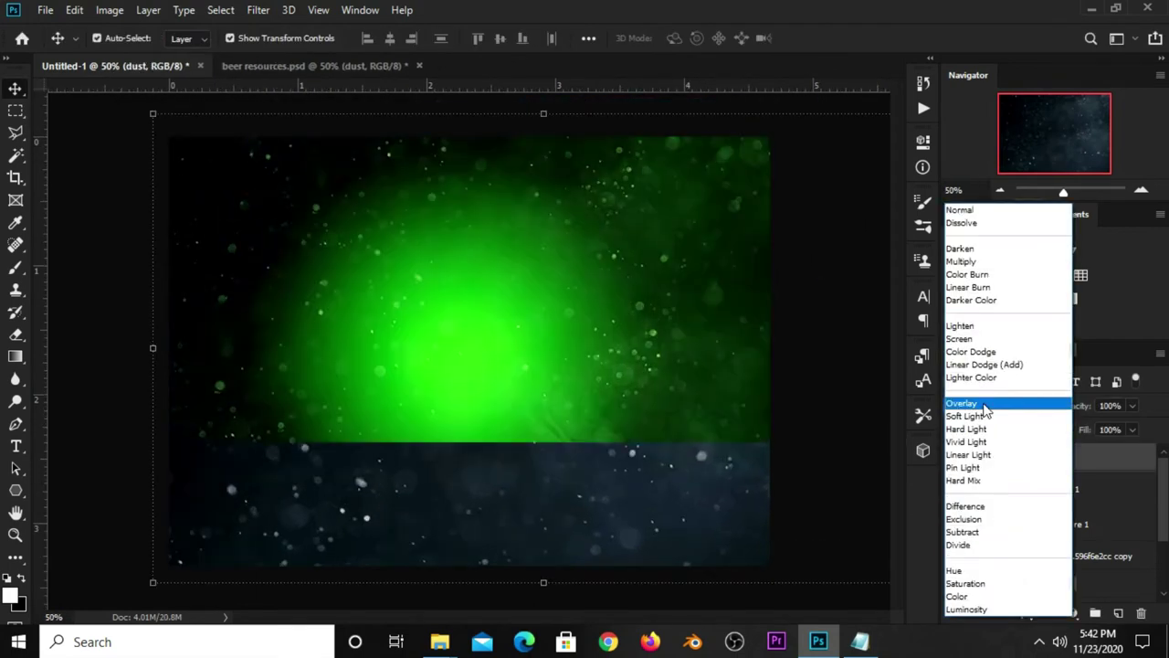
left_click(988, 406)
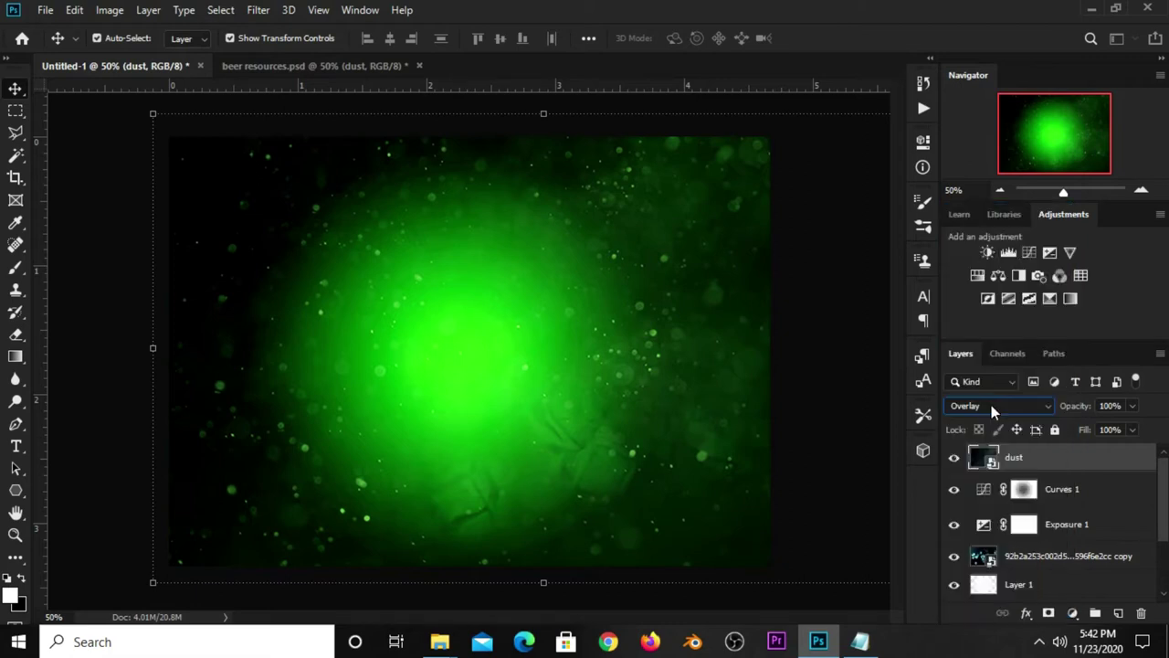
Switch the dust layer to Soft Light and lower its opacity to 90%.
left_click(1131, 412)
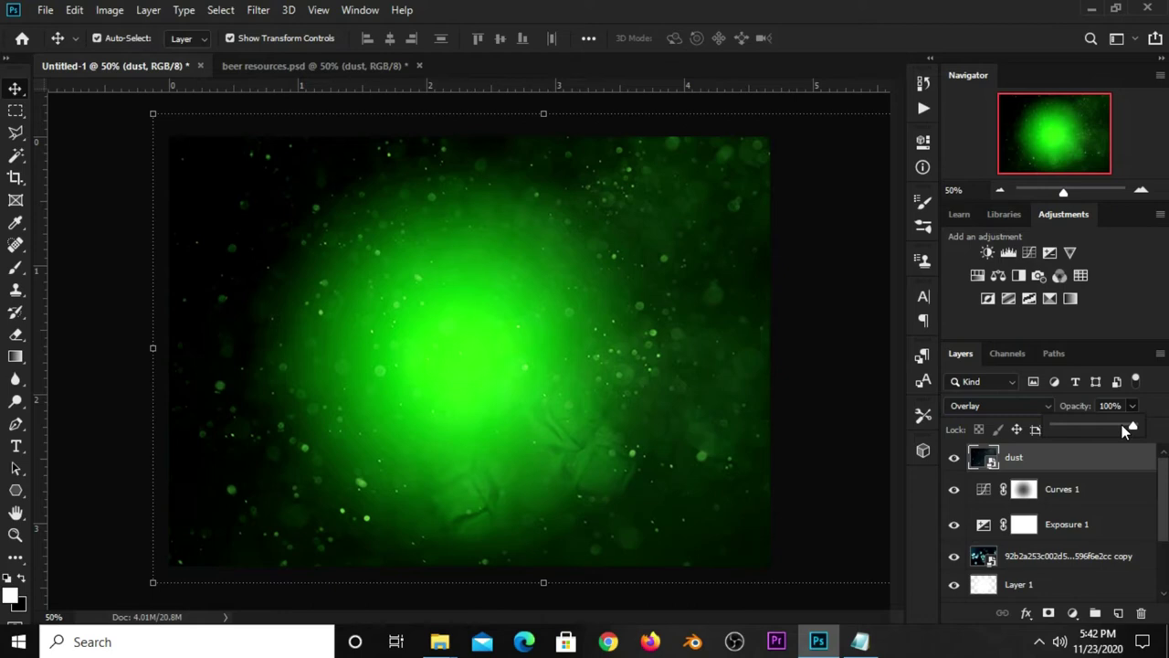
left_click(992, 404)
left_click(992, 404)
left_click(992, 404)
left_click(995, 412)
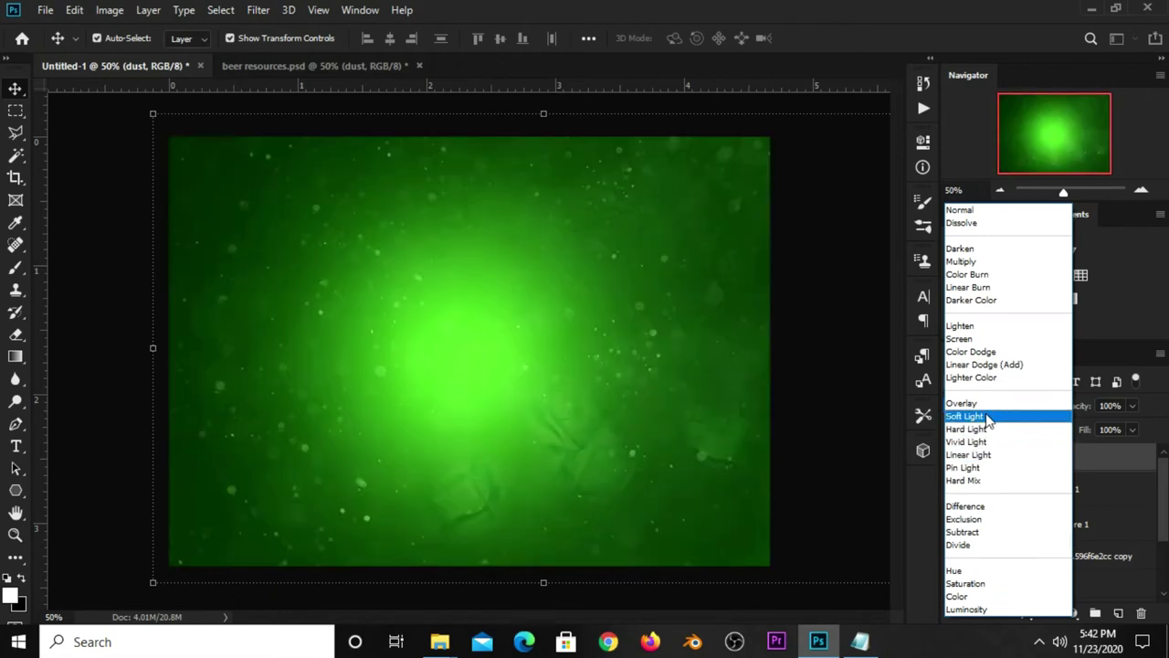
left_click(987, 419)
left_click(1133, 407)
left_click_drag(1136, 430, 1118, 431)
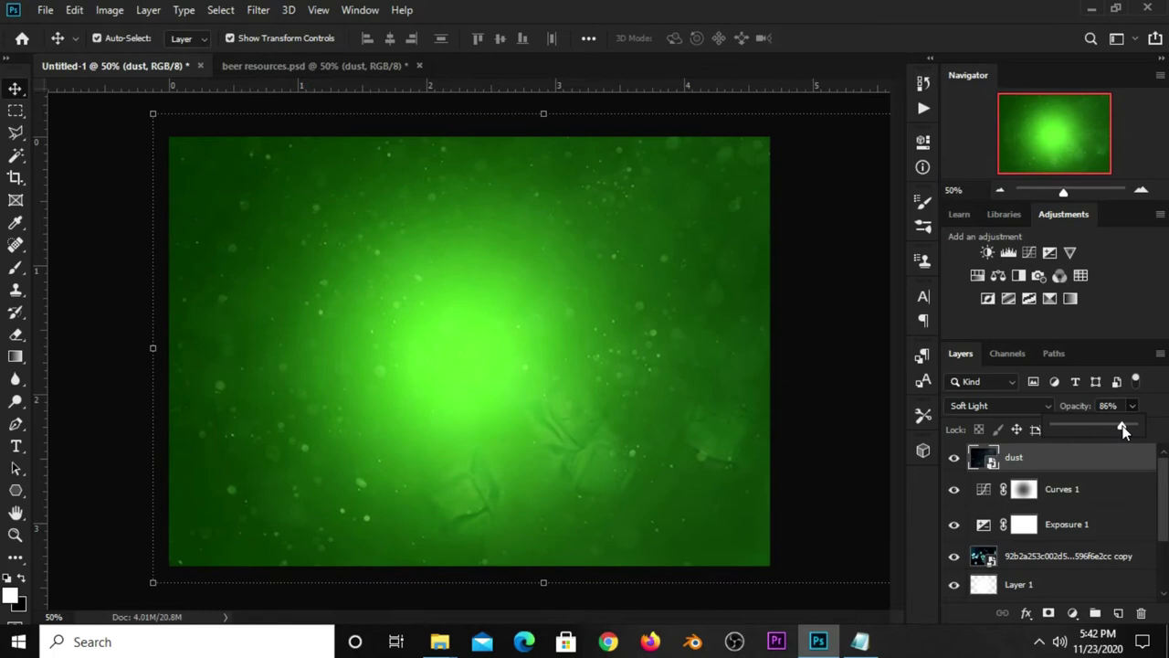
Toggle the dust layer's visibility to compare the effect, then deselect it.
left_click(954, 458)
left_click(954, 458)
left_click(858, 445)
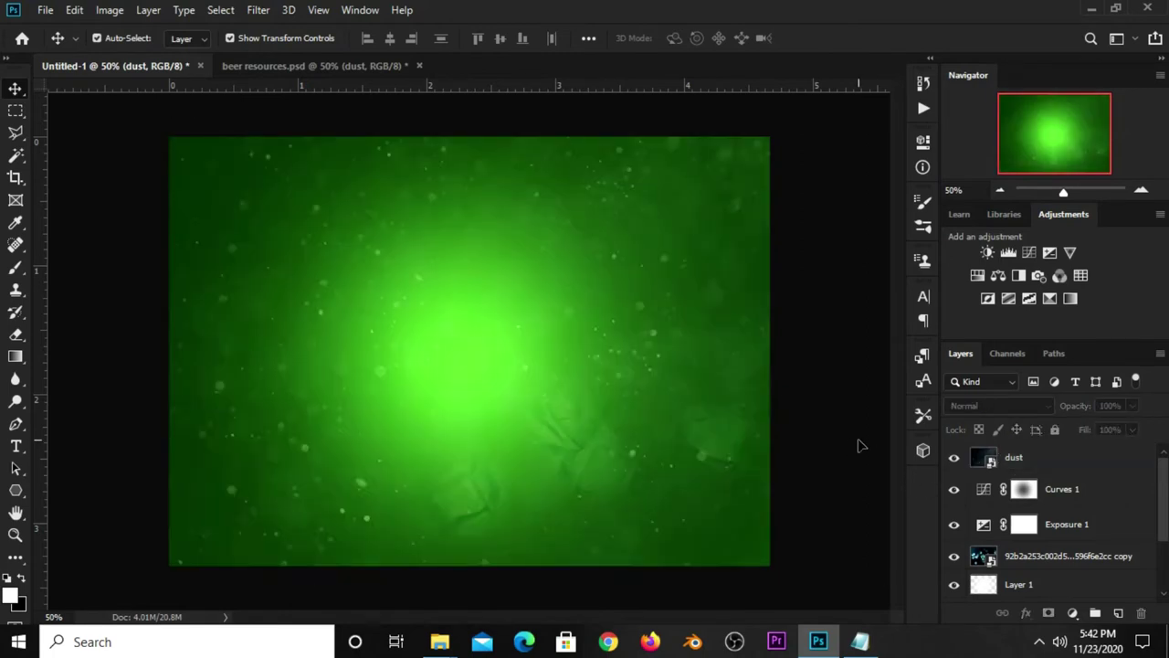
left_click(1072, 613)
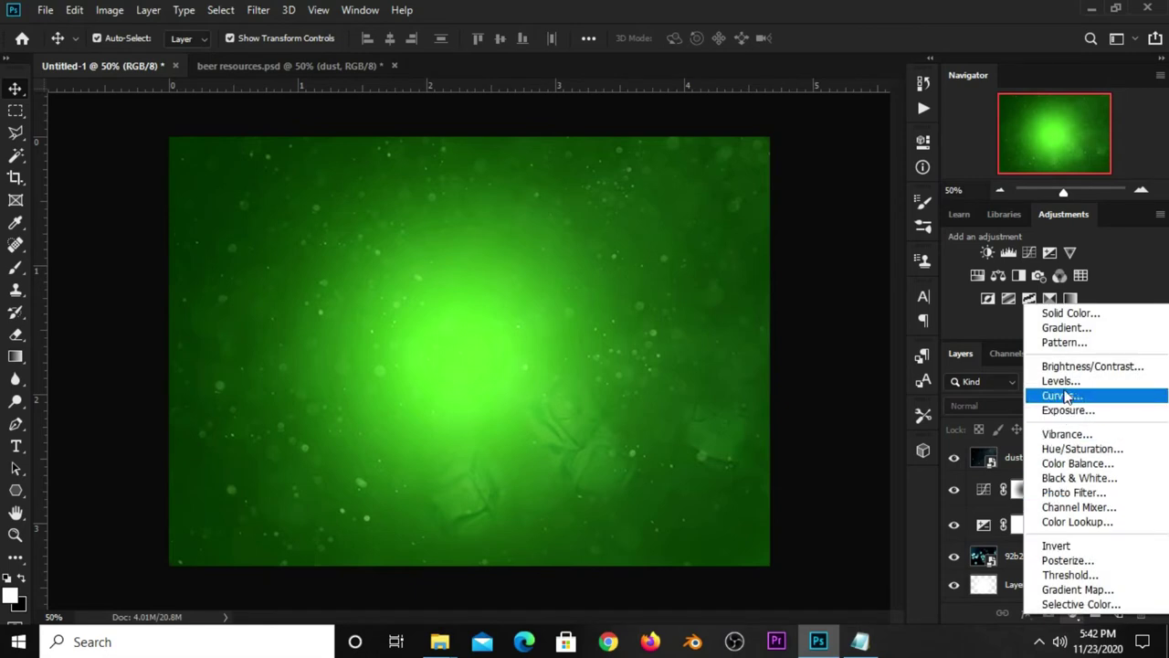
Add a Levels 1 adjustment clipped to dust with white output at 181, and compare the result.
left_click(1061, 381)
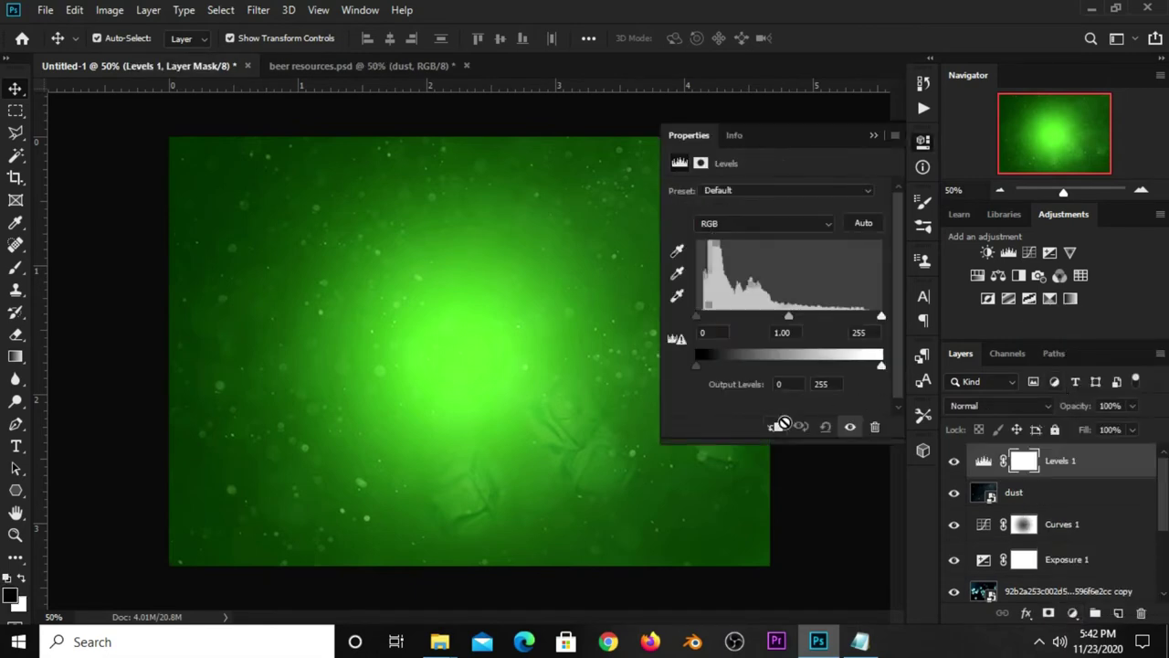
left_click(776, 426)
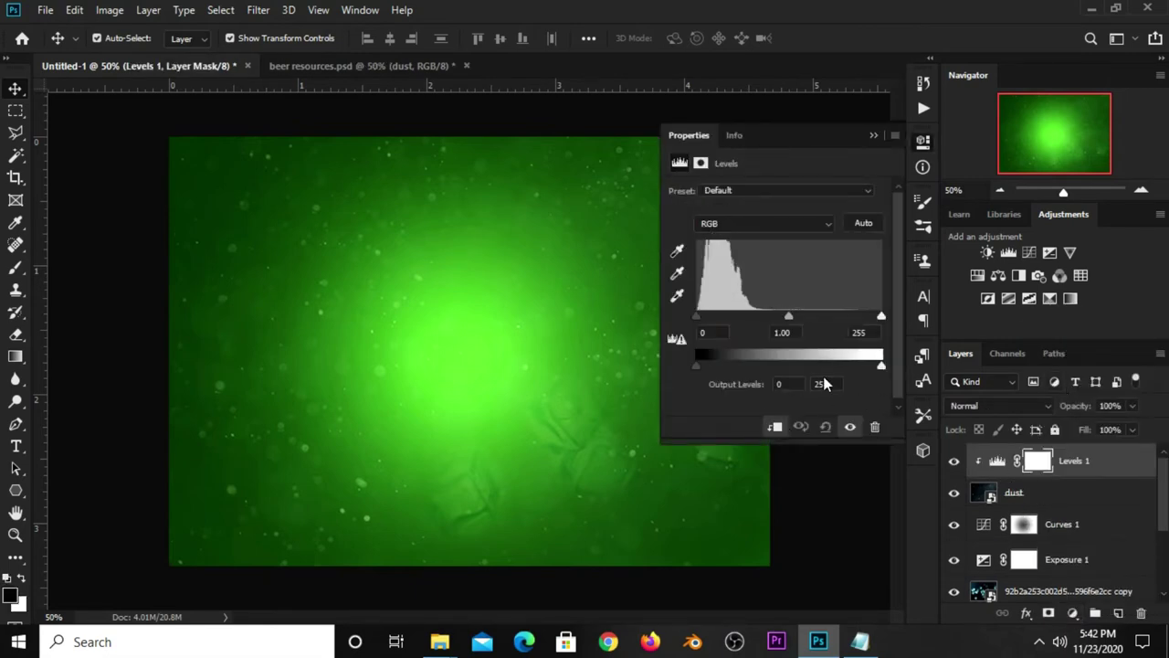
left_click_drag(856, 365, 838, 365)
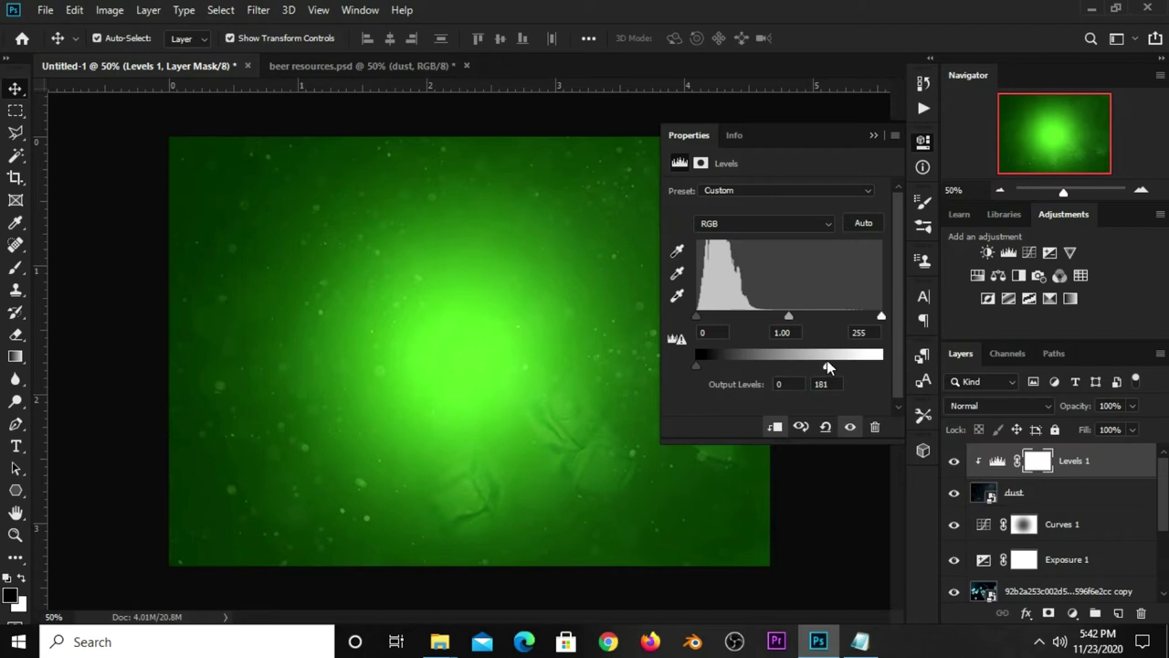
left_click(873, 135)
left_click(955, 461)
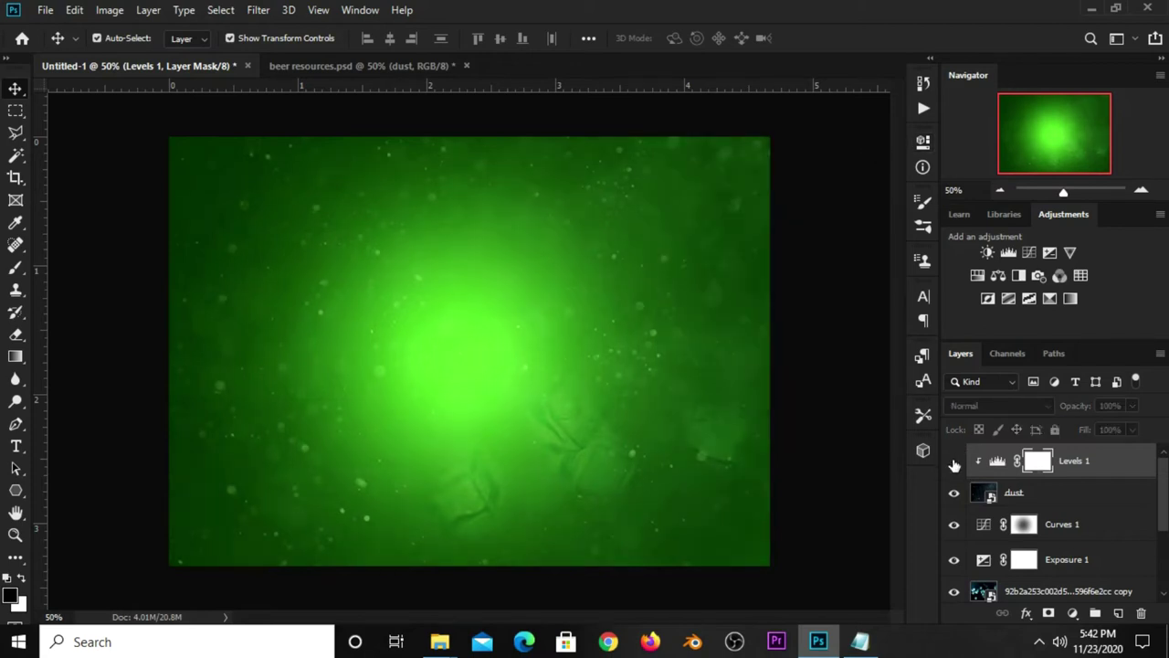
left_click(953, 461)
left_click(844, 391)
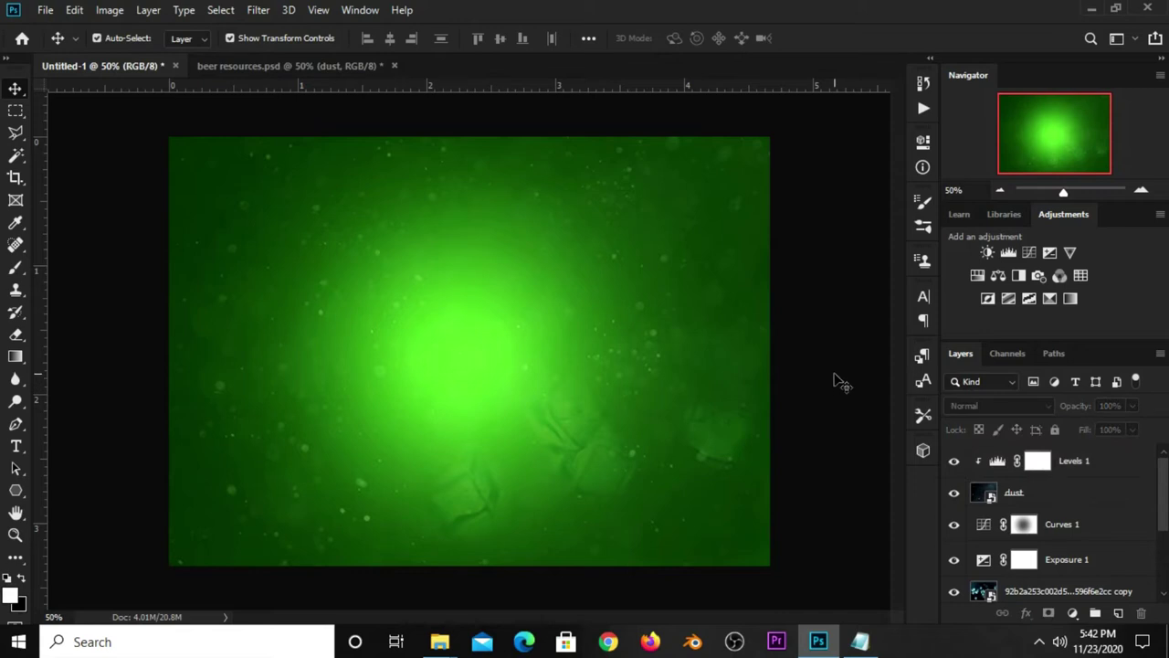
In beer resources, hide the dust and white Background layers and select the beer bottle.
left_click(290, 66)
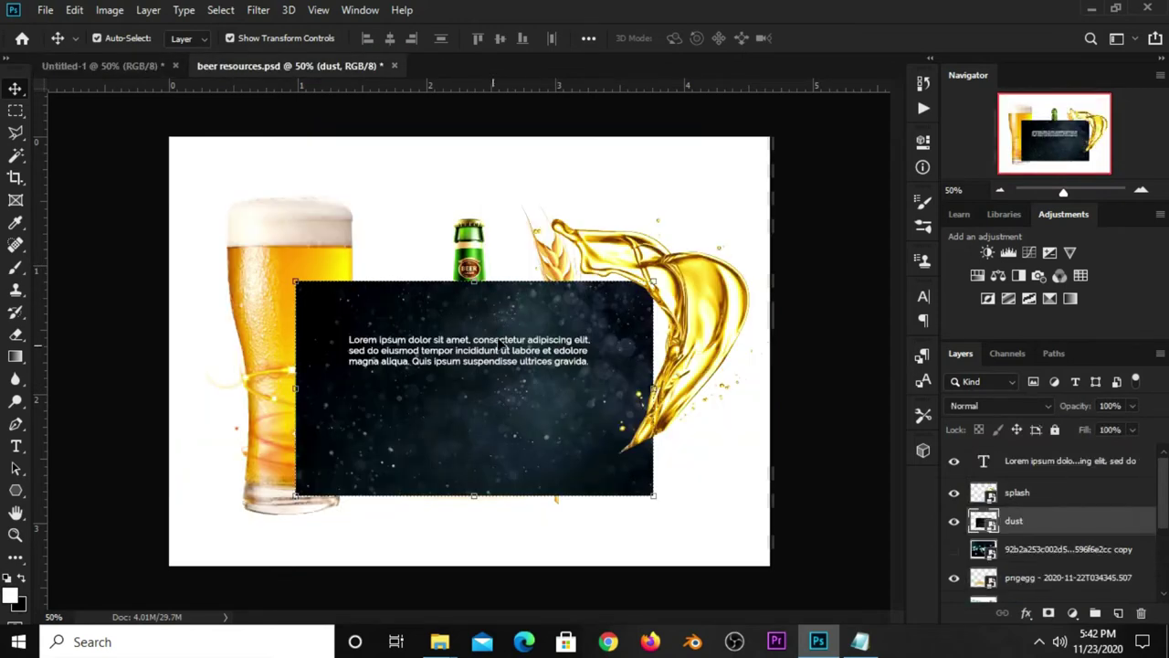
left_click(952, 520)
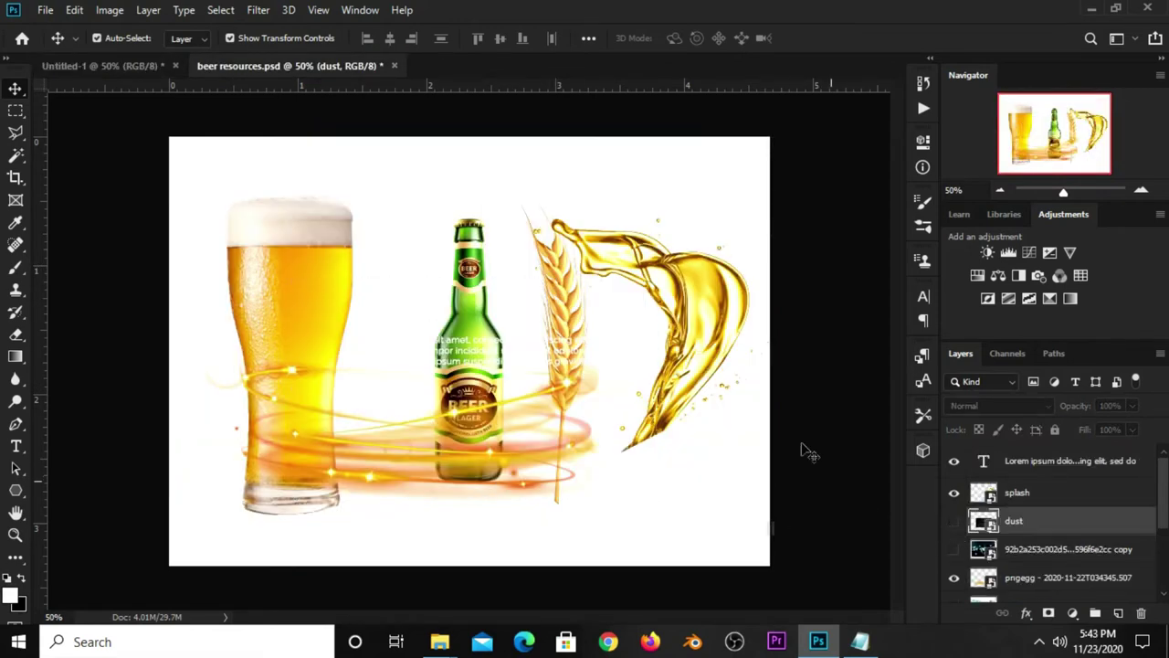
left_click(473, 301)
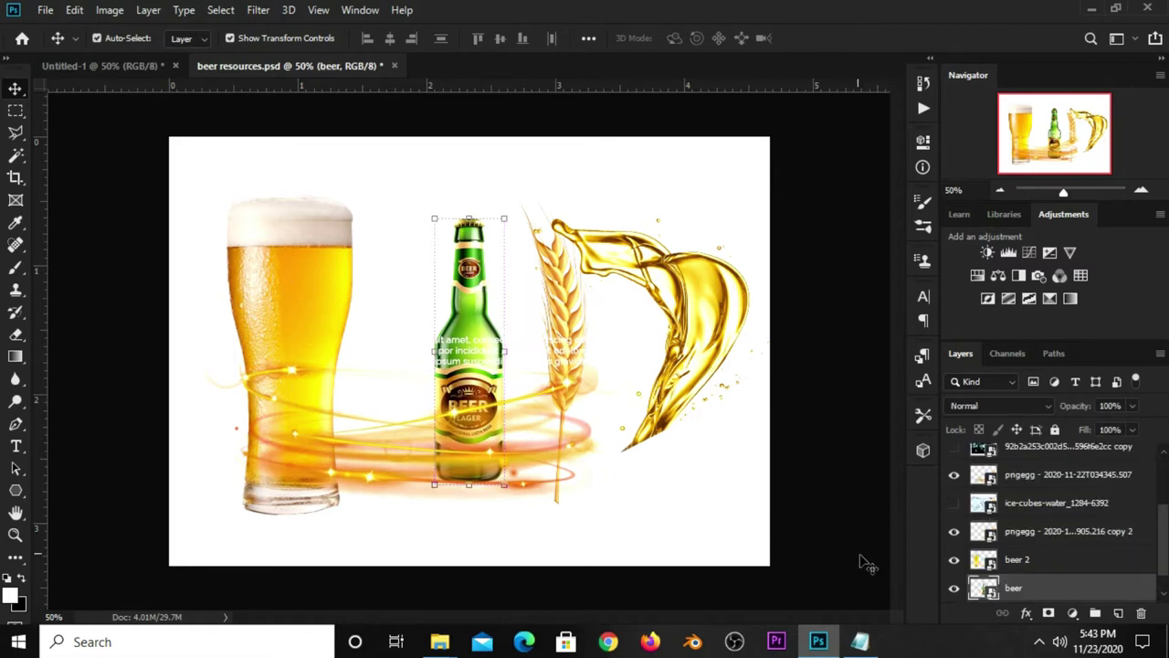
scroll(974, 553, "down", 1)
left_click(954, 587)
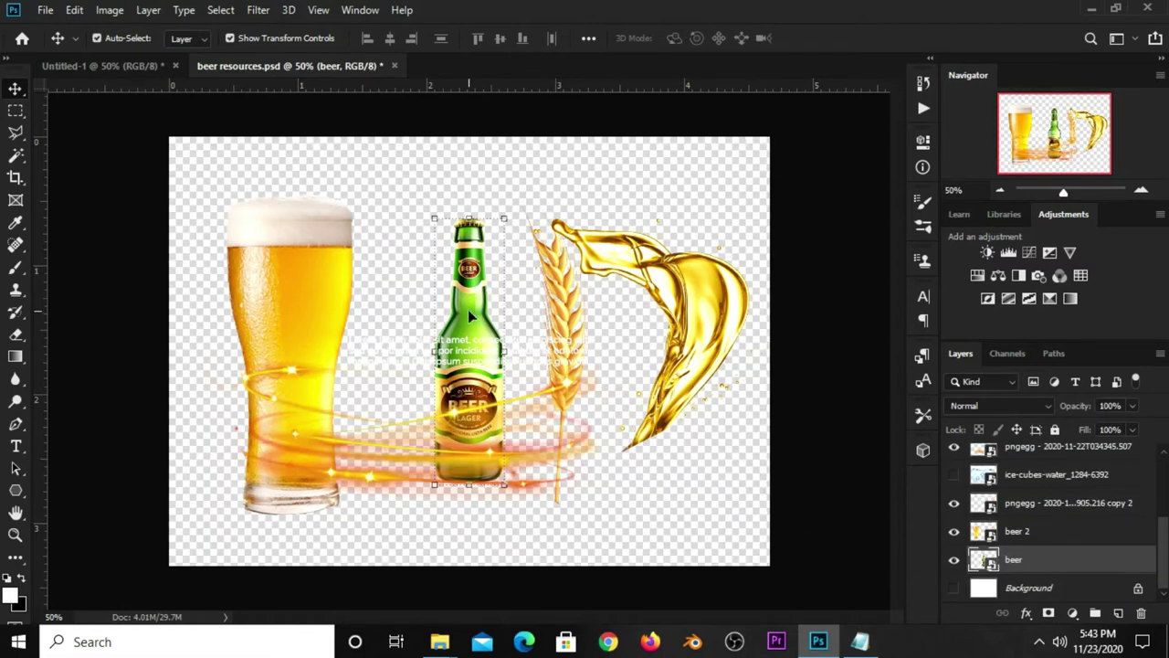
left_click_drag(468, 309, 463, 277)
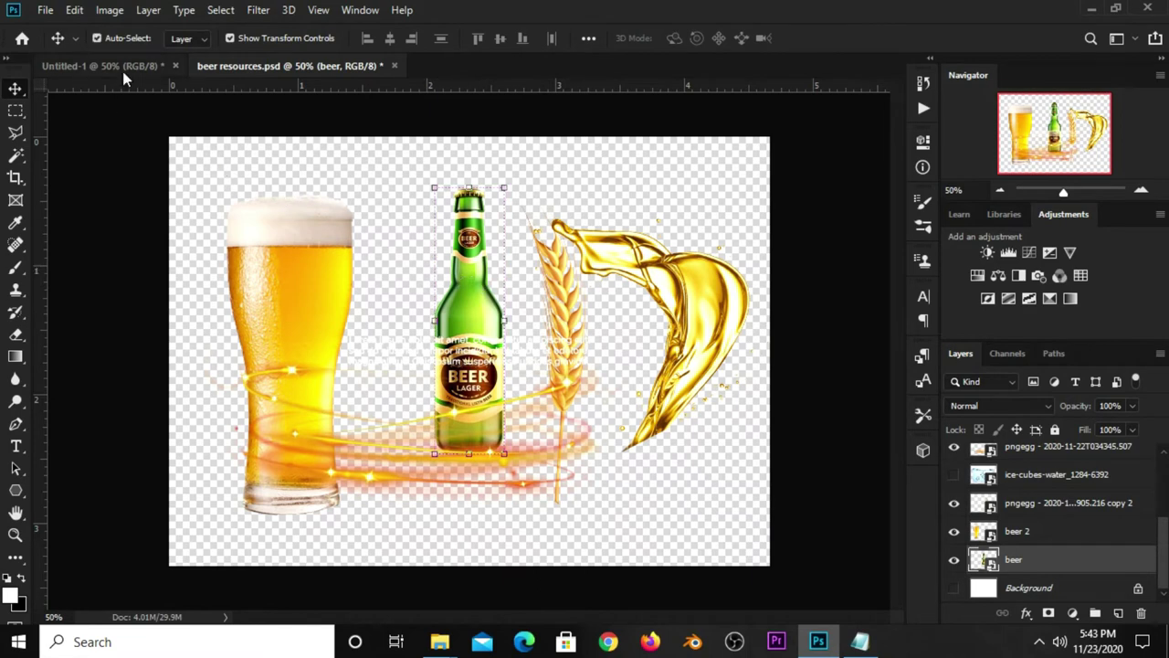
Bring the beer bottle into the green ad, scale it down and tilt it about ten degrees.
mouse_move(123, 71)
left_mouse_down()
mouse_move(484, 425)
mouse_move(583, 425)
left_mouse_up()
left_click_drag(534, 221, 475, 265)
mouse_move(559, 343)
left_mouse_down()
mouse_move(551, 358)
mouse_move(524, 356)
left_mouse_up()
key("Return")
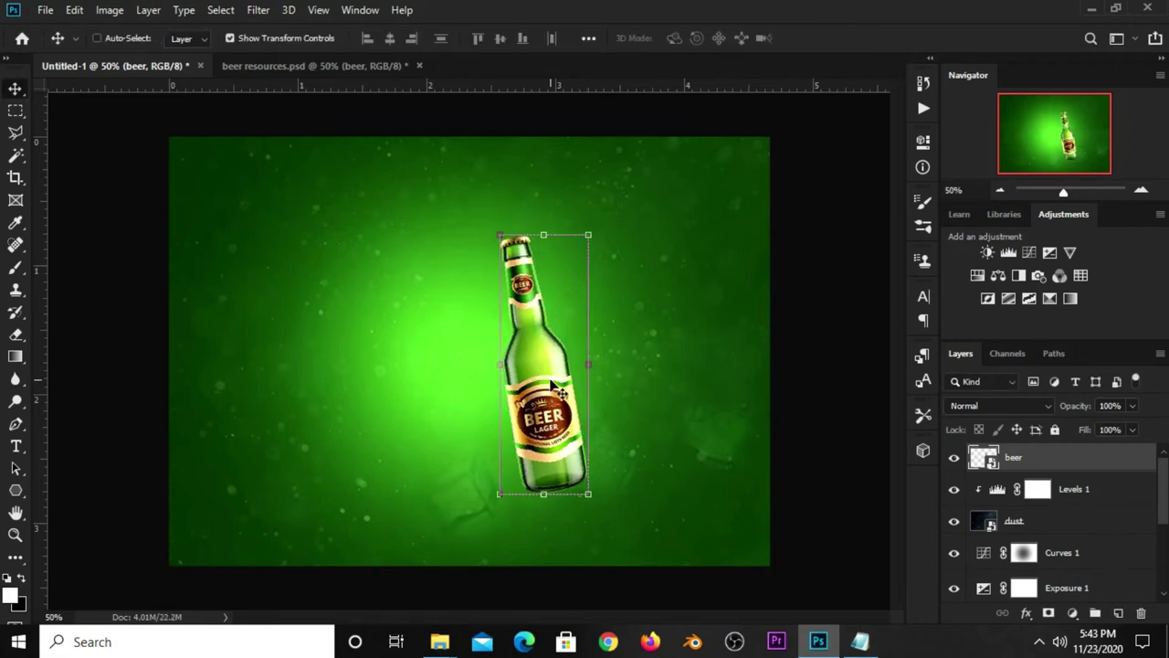
Duplicate the bottle, move the copy right of the original and tilt it to the right.
key("ctrl+j")
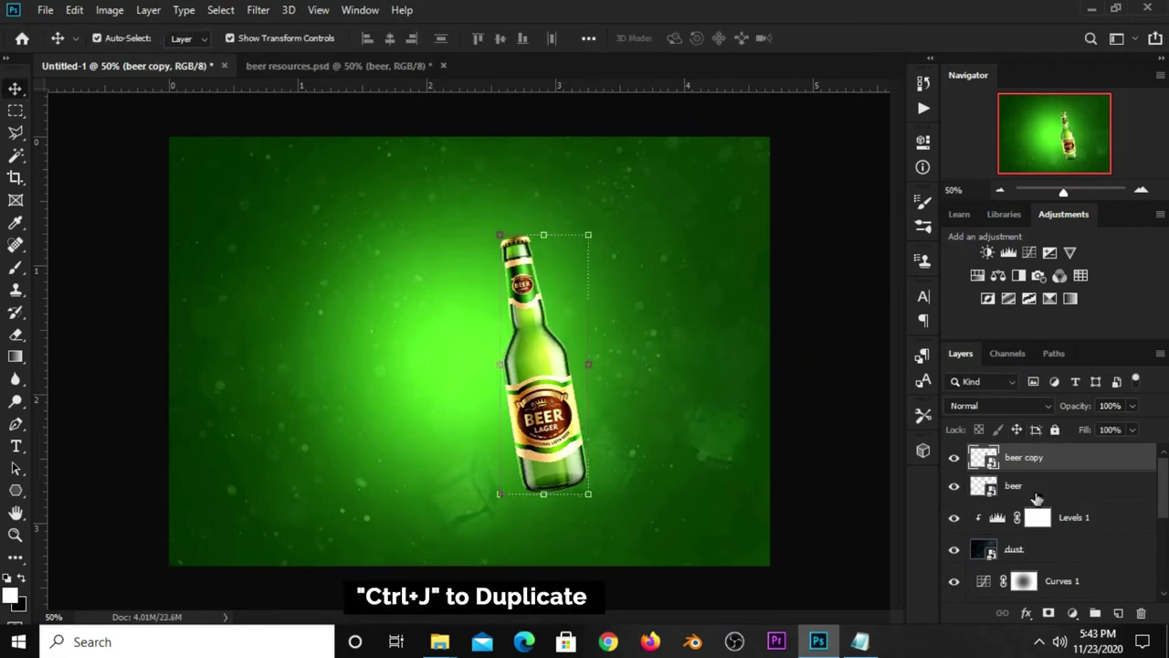
left_click(1003, 489)
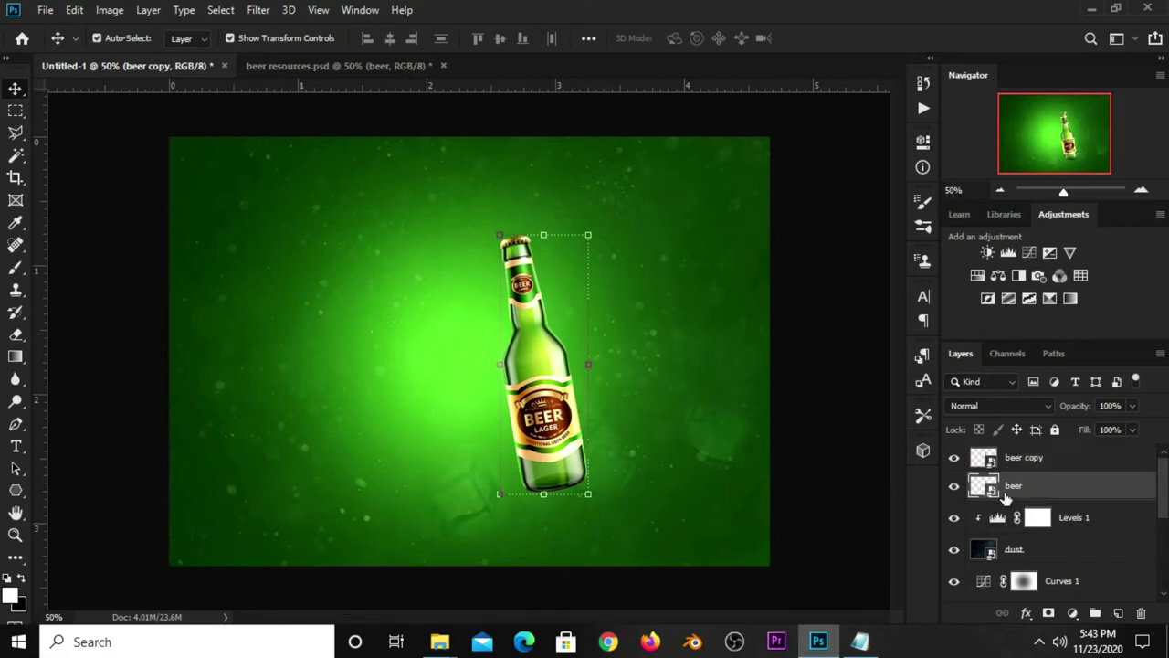
left_click_drag(560, 361, 603, 360)
key("ctrl+t")
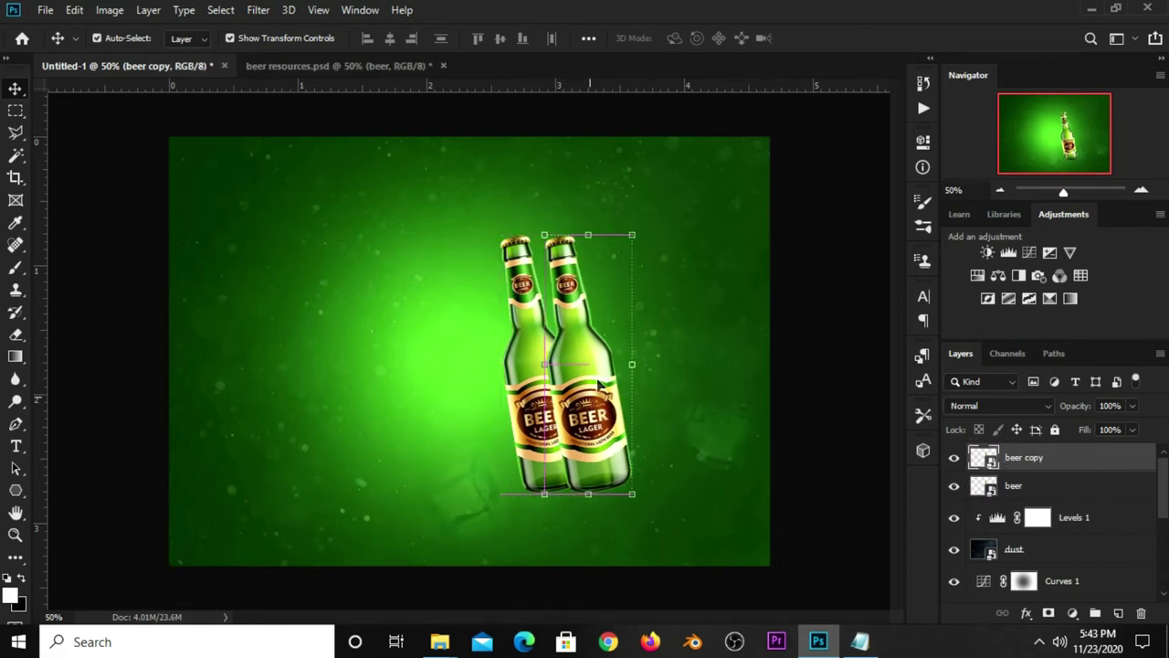
left_click_drag(609, 233, 659, 249)
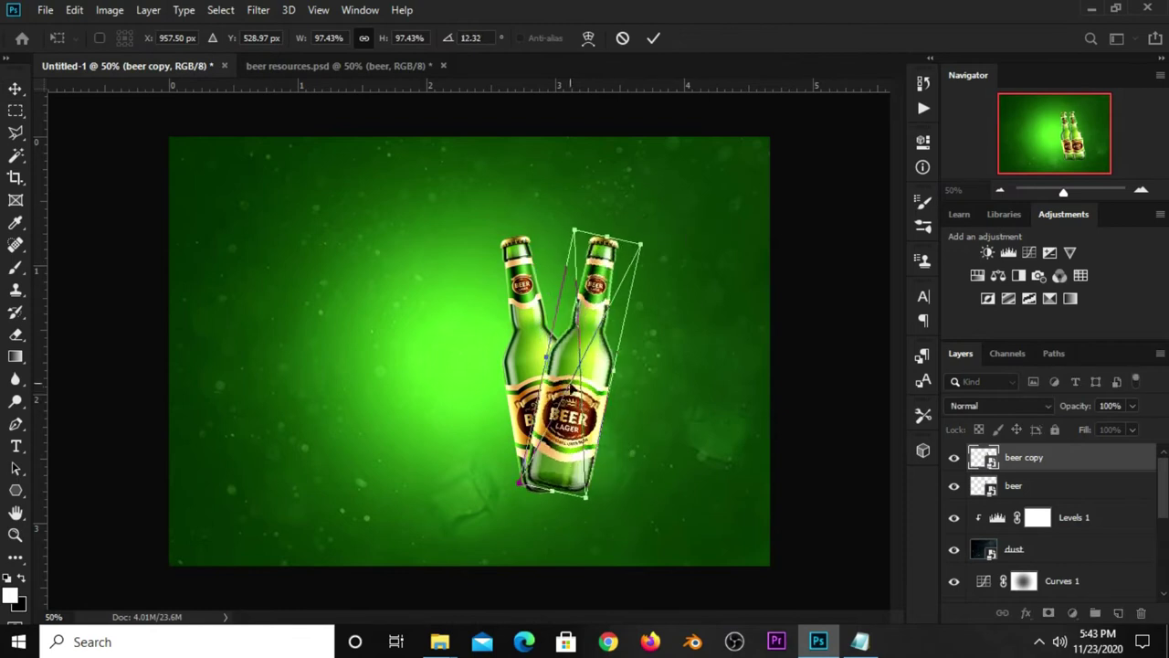
left_click_drag(592, 388, 599, 369)
key("Return")
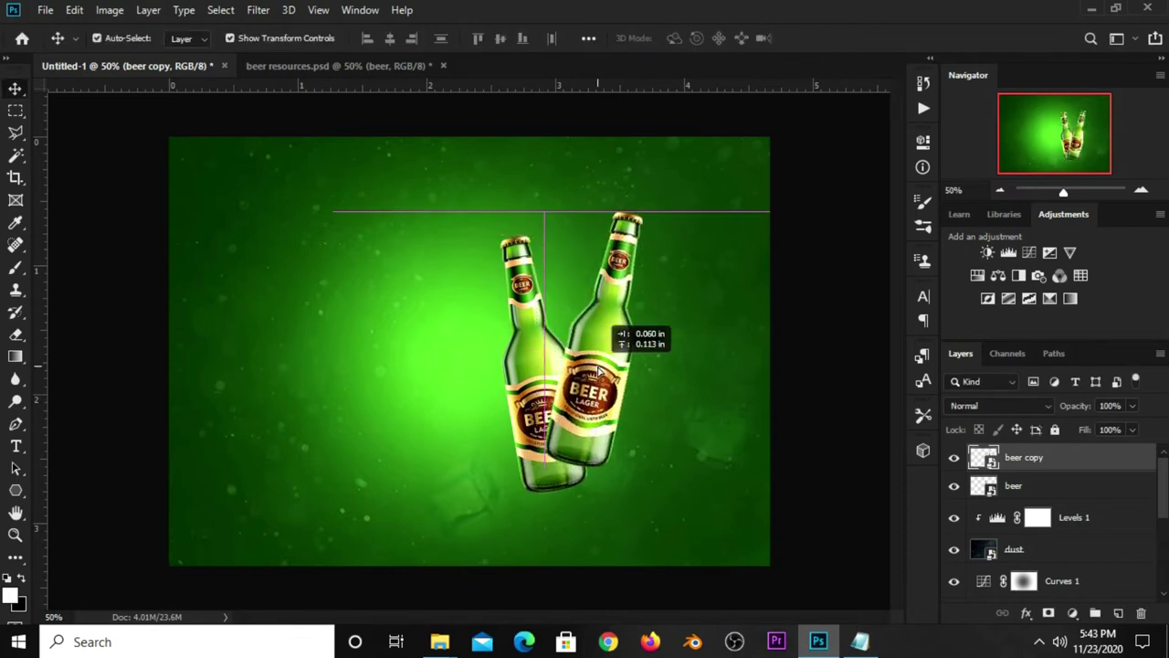
Place the duplicate bottle behind the original and nudge it slightly down and left.
left_click_drag(1039, 465, 1035, 497)
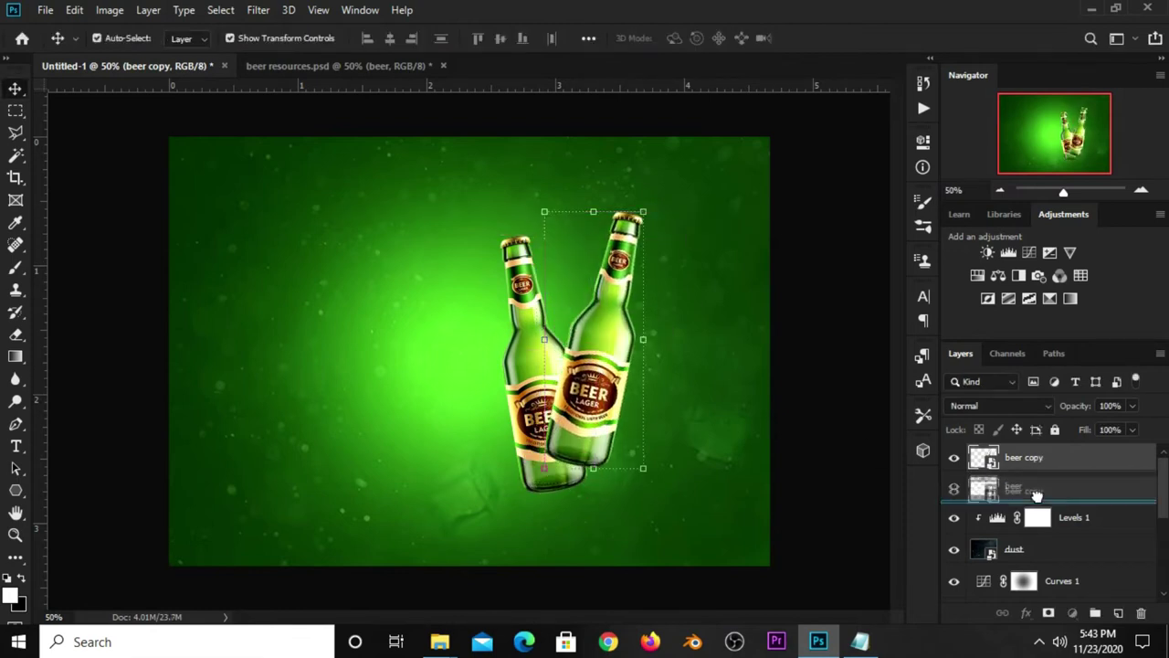
left_click(827, 374)
left_click(604, 330)
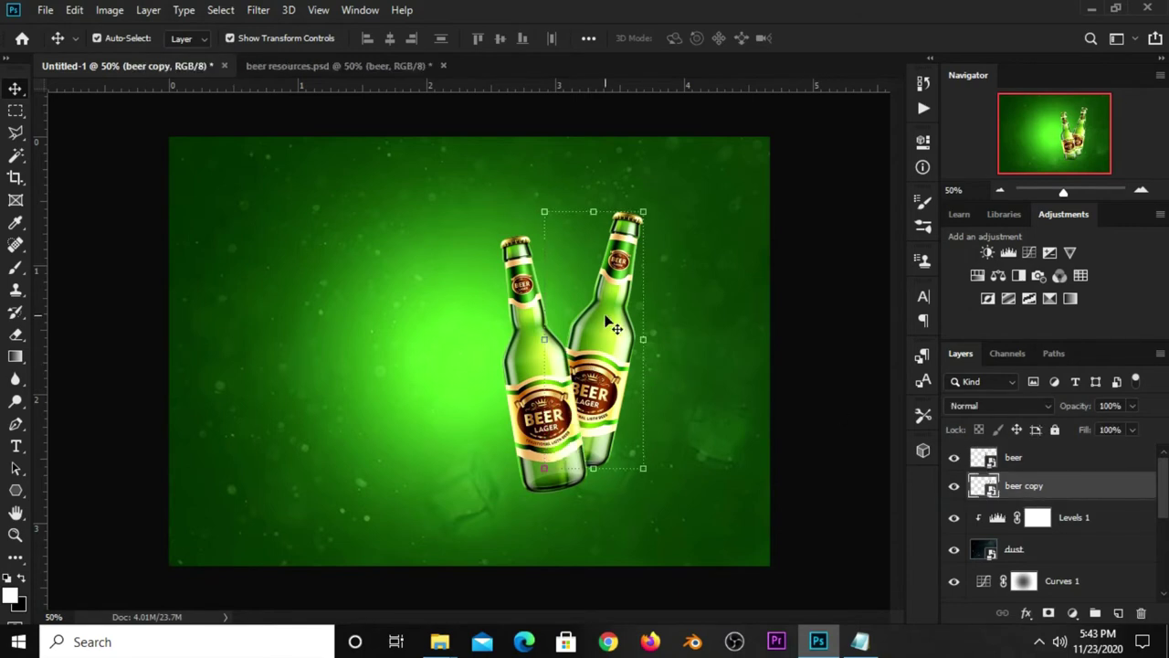
left_click_drag(612, 325, 609, 329)
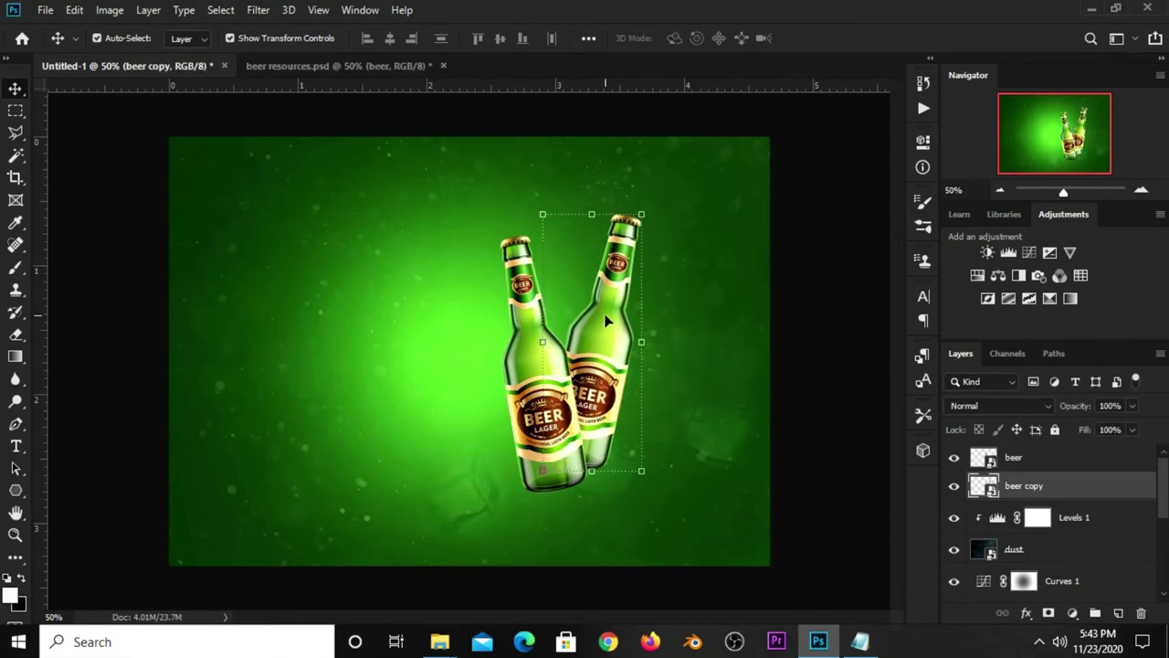
left_click(808, 336)
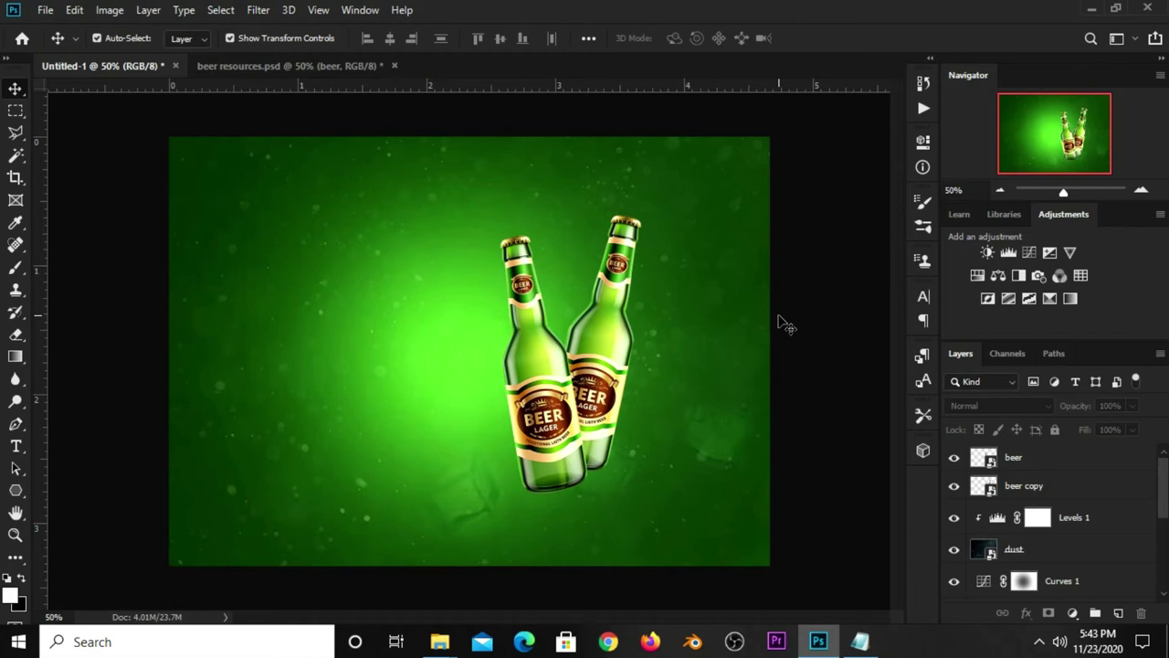
Bring the wheat stalk from beer resources into the ad, shrink it and flip it horizontally.
left_click(310, 66)
left_click(567, 288)
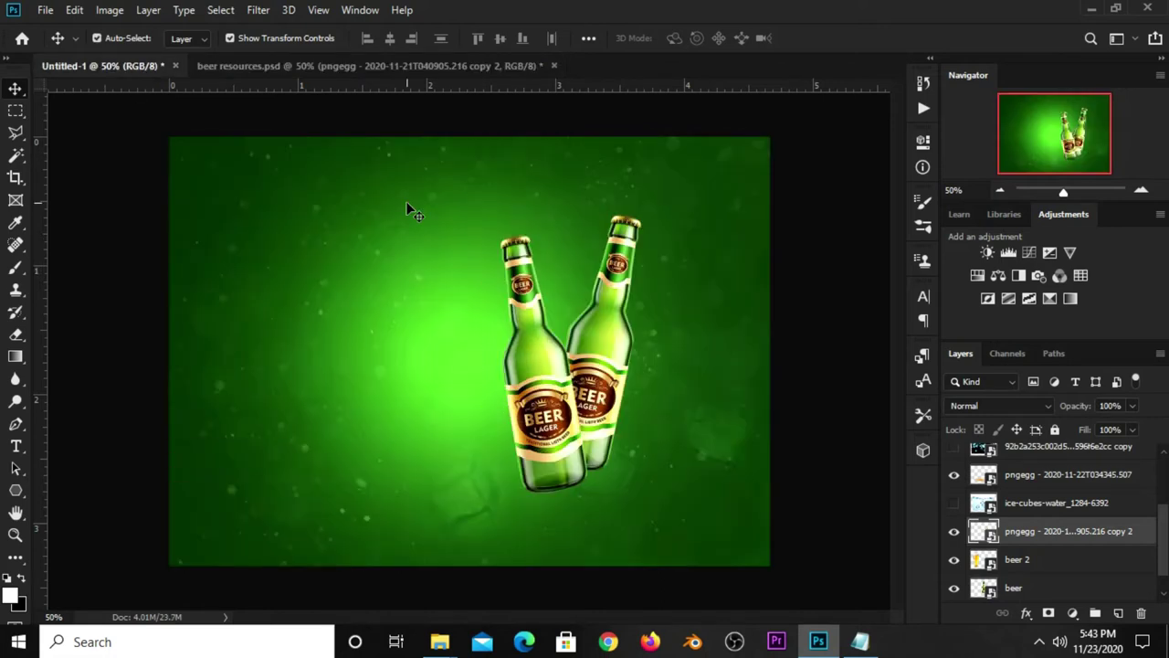
left_click_drag(114, 78, 555, 289)
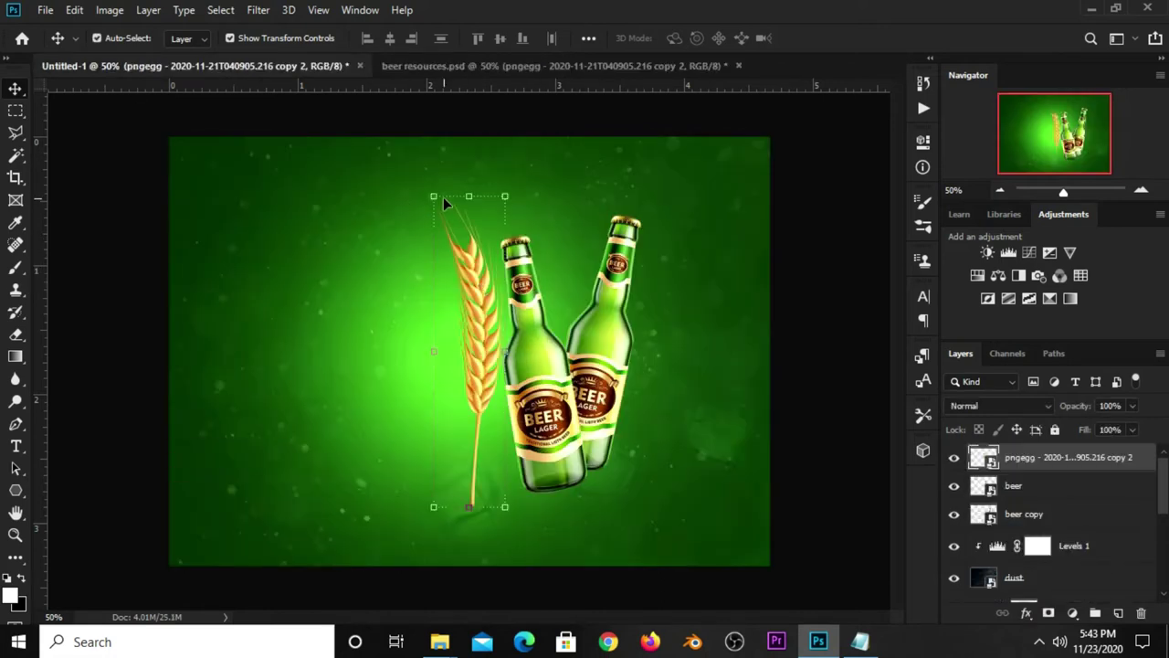
left_click_drag(436, 194, 465, 299)
right_click(501, 394)
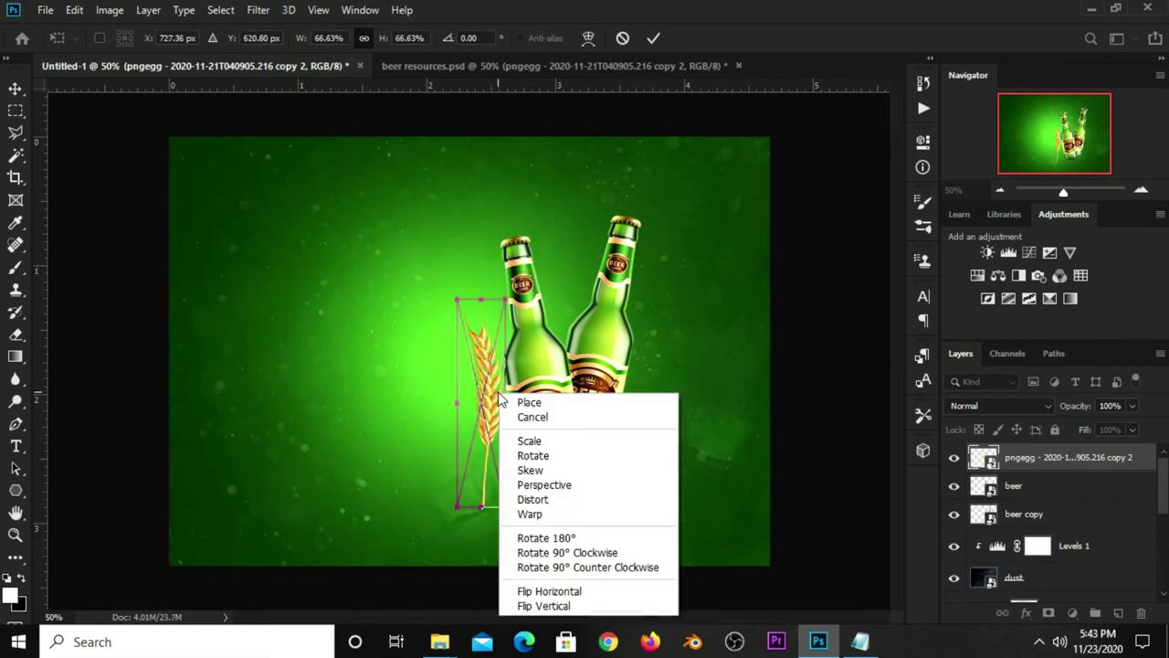
left_click(522, 591)
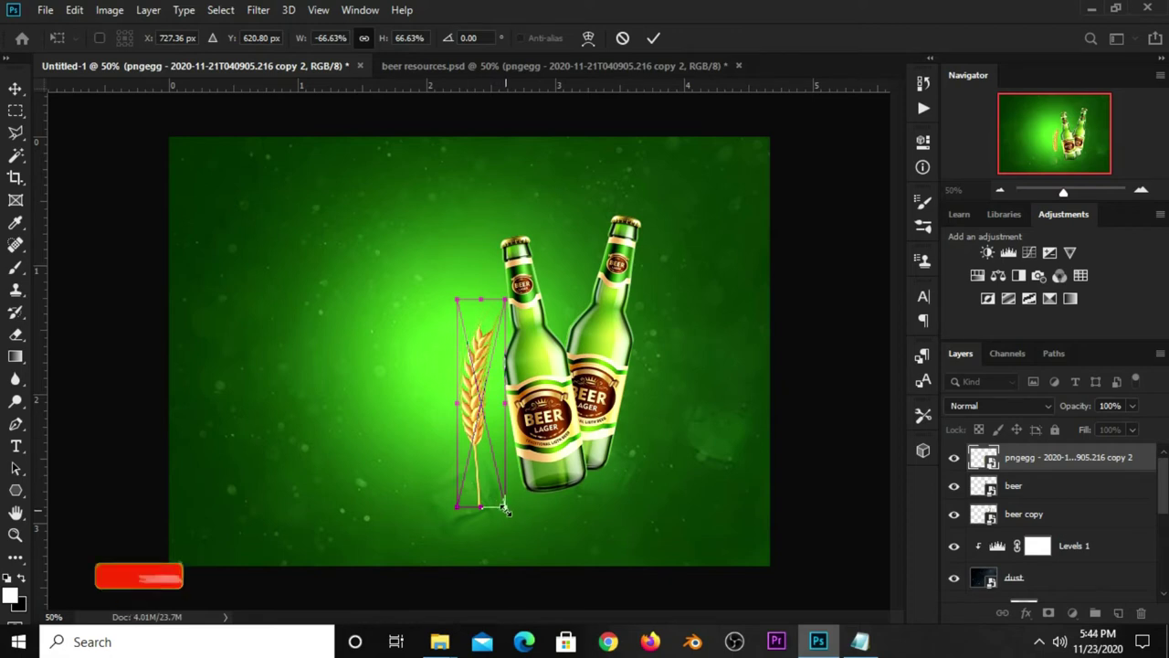
Shrink the wheat further, tilt it leftward and set it beside the left bottle.
left_click_drag(505, 510, 482, 429)
mouse_move(418, 360)
left_mouse_down()
mouse_move(433, 390)
mouse_move(448, 330)
left_mouse_up()
left_click_drag(474, 375, 499, 396)
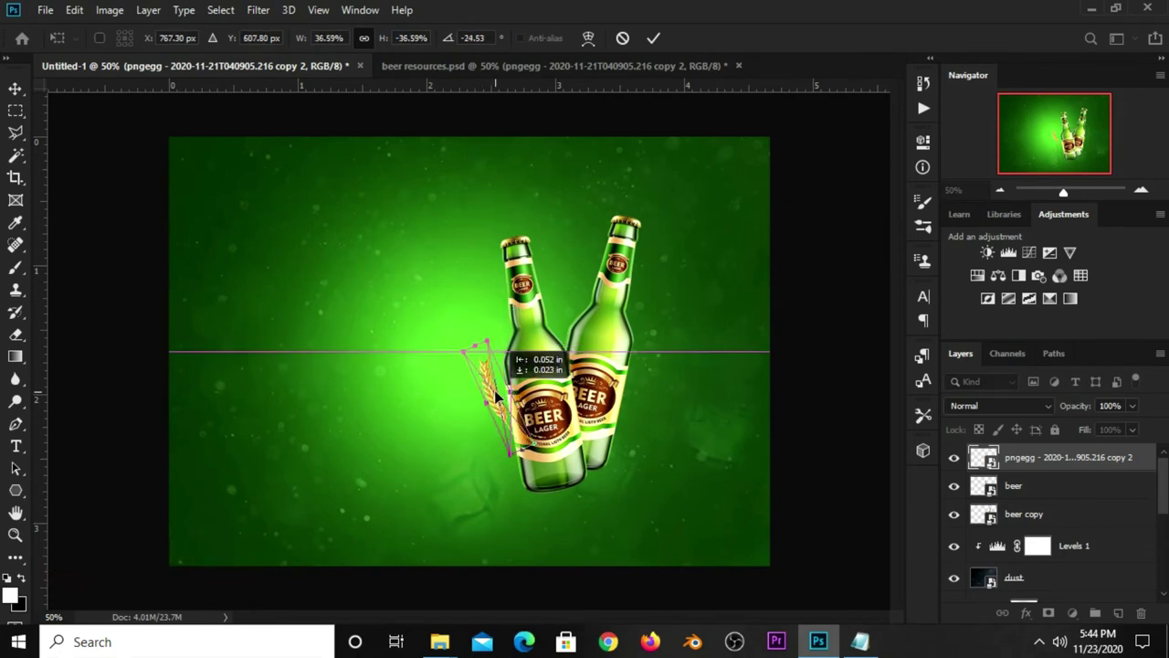
left_click(653, 38)
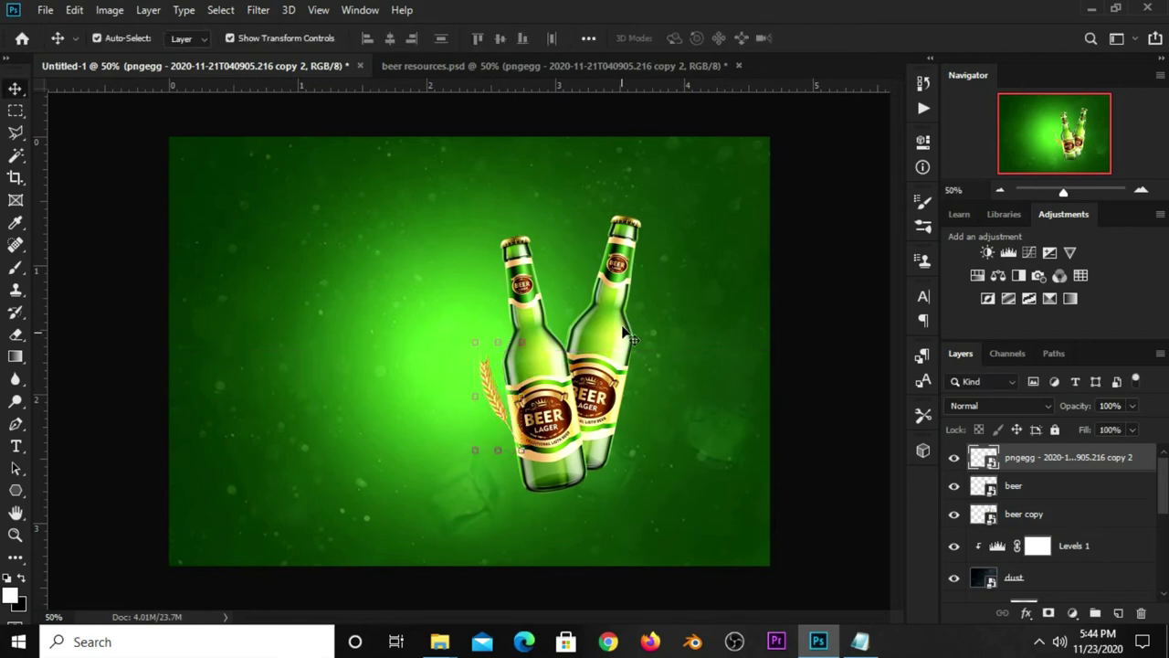
Retransform the wheat stalk to give it a gentler tilt.
left_click(486, 348)
left_click(499, 391)
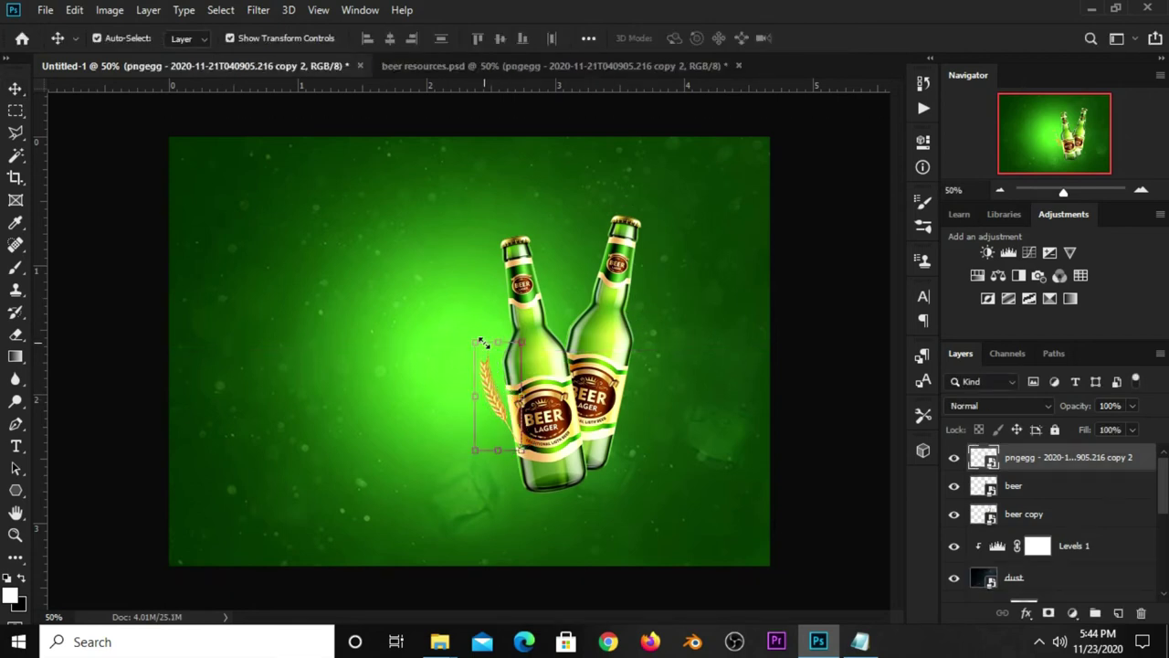
left_click(482, 341)
mouse_move(464, 343)
left_mouse_down()
mouse_move(458, 405)
mouse_move(512, 377)
mouse_move(500, 395)
left_mouse_up()
left_click(654, 38)
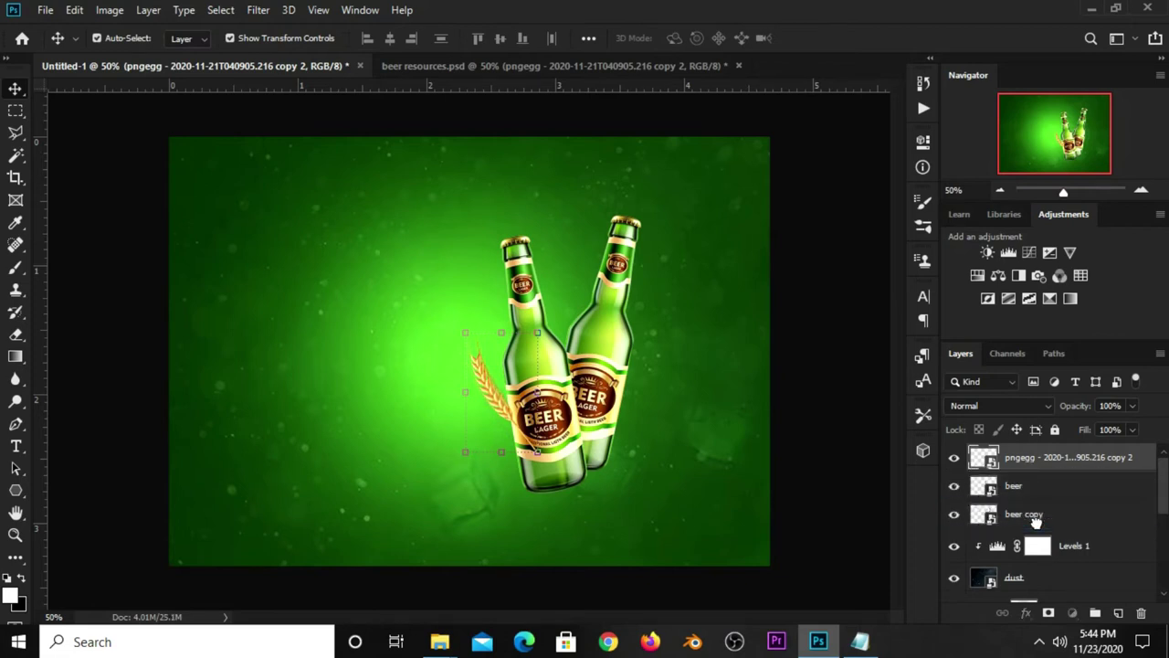
Move the wheat layer behind both bottles and refine it to 43.47% scale and its final tilt.
left_click_drag(1014, 484, 1005, 528)
left_click(820, 408)
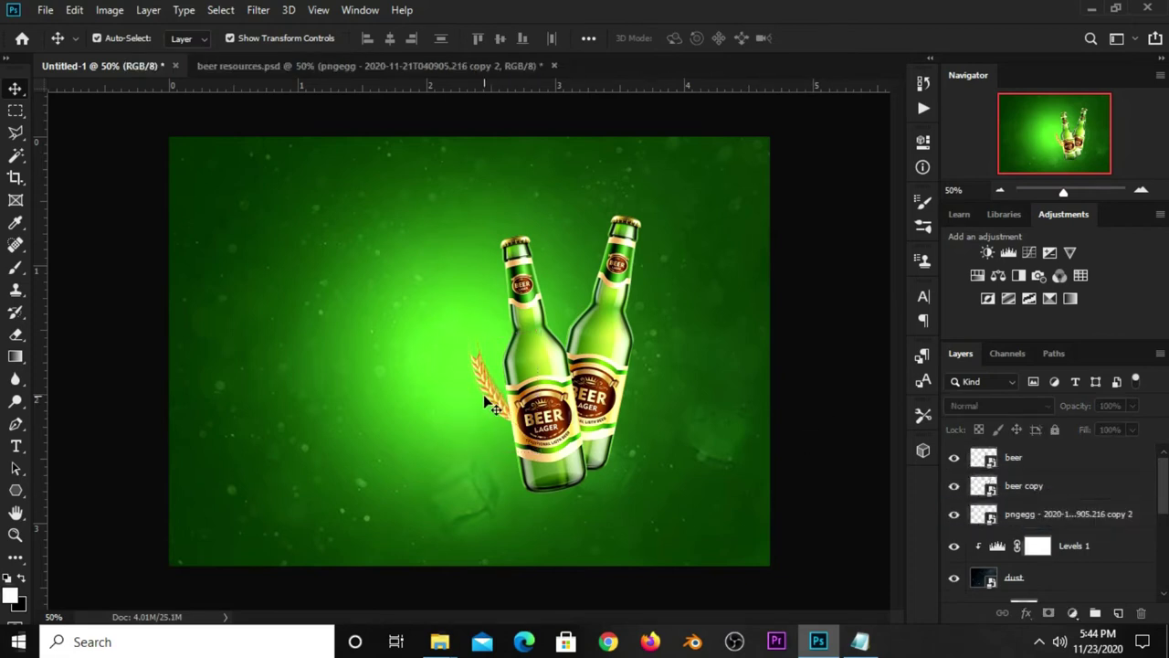
left_click(486, 397)
left_click_drag(469, 333, 500, 407)
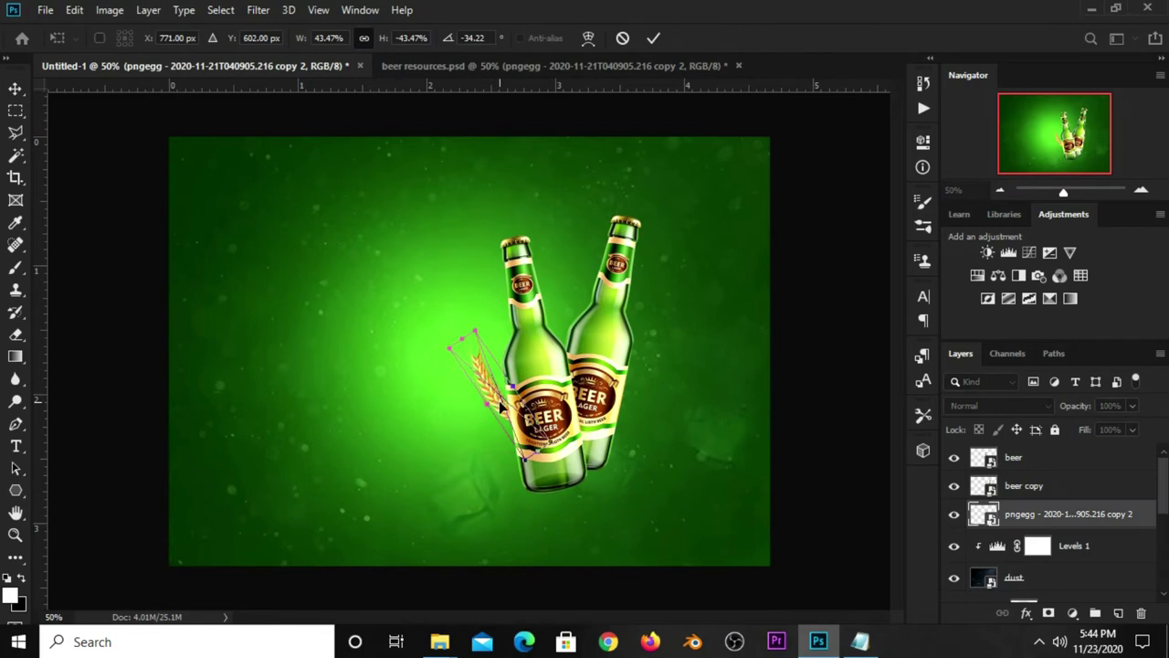
left_click(652, 38)
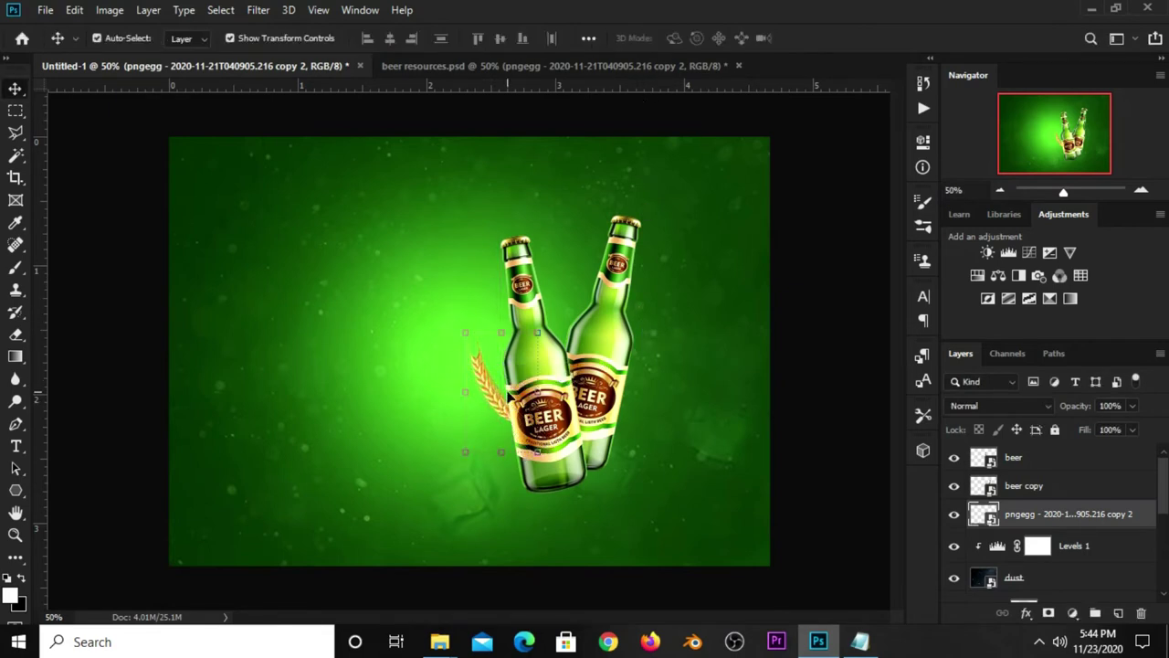
Duplicate the wheat stalk, rotate and shrink the copy, and nudge it down.
key("ctrl+j")
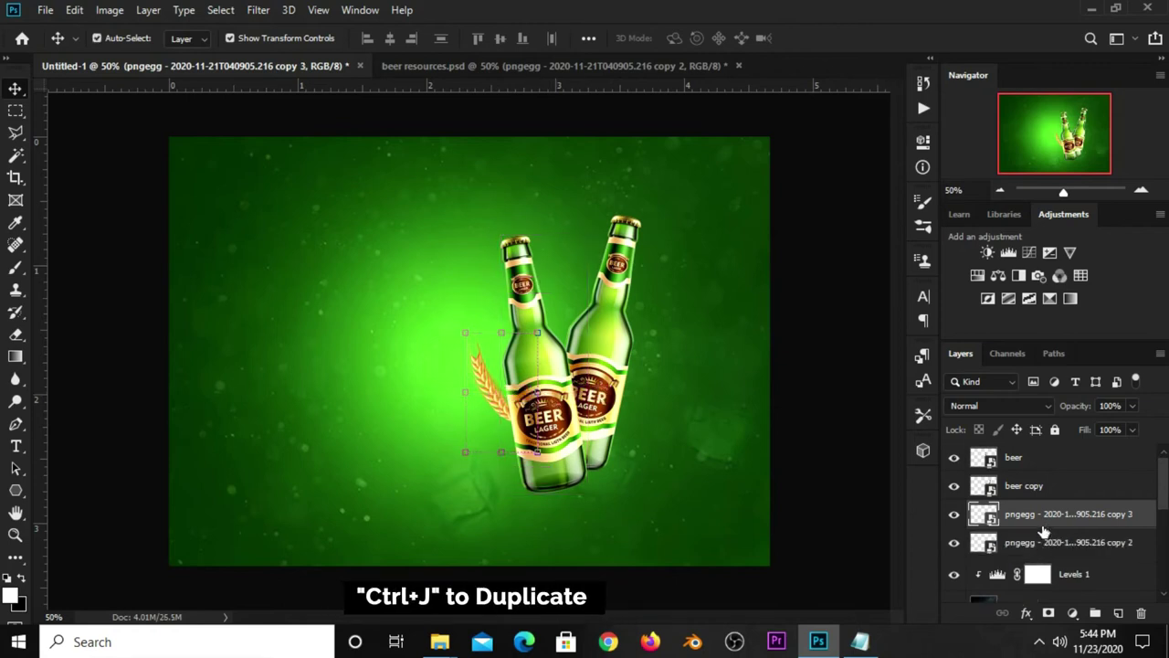
mouse_move(449, 342)
left_mouse_down()
mouse_move(484, 374)
mouse_move(488, 415)
left_mouse_up()
mouse_move(444, 368)
left_mouse_down()
mouse_move(449, 376)
mouse_move(413, 386)
left_mouse_up()
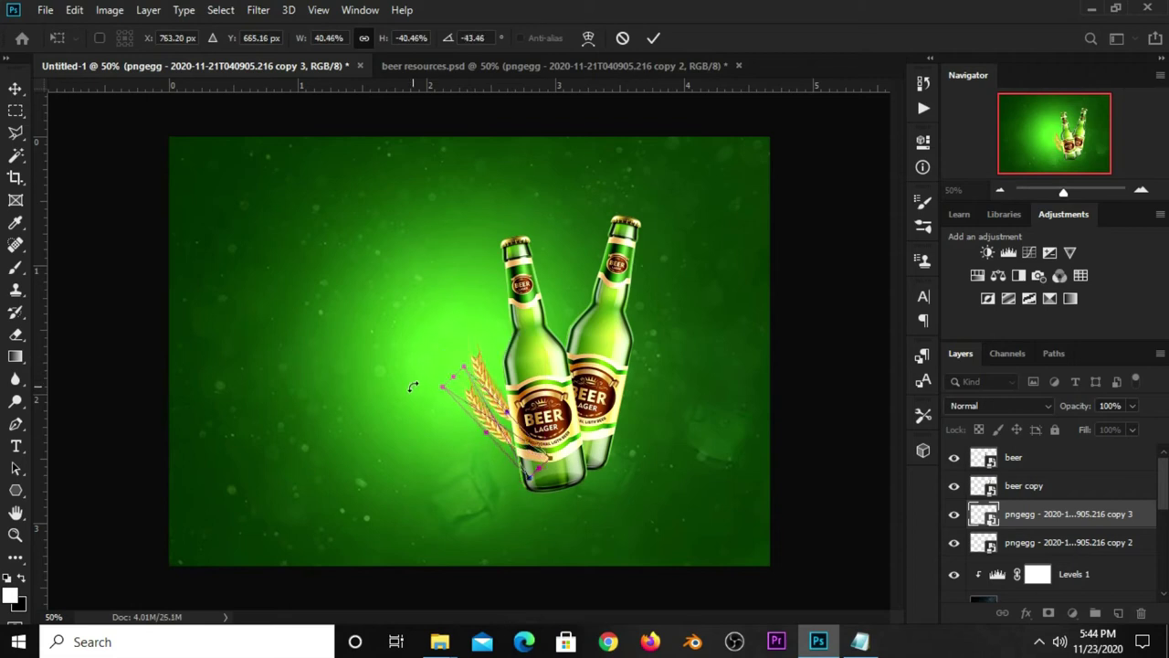
key("Return")
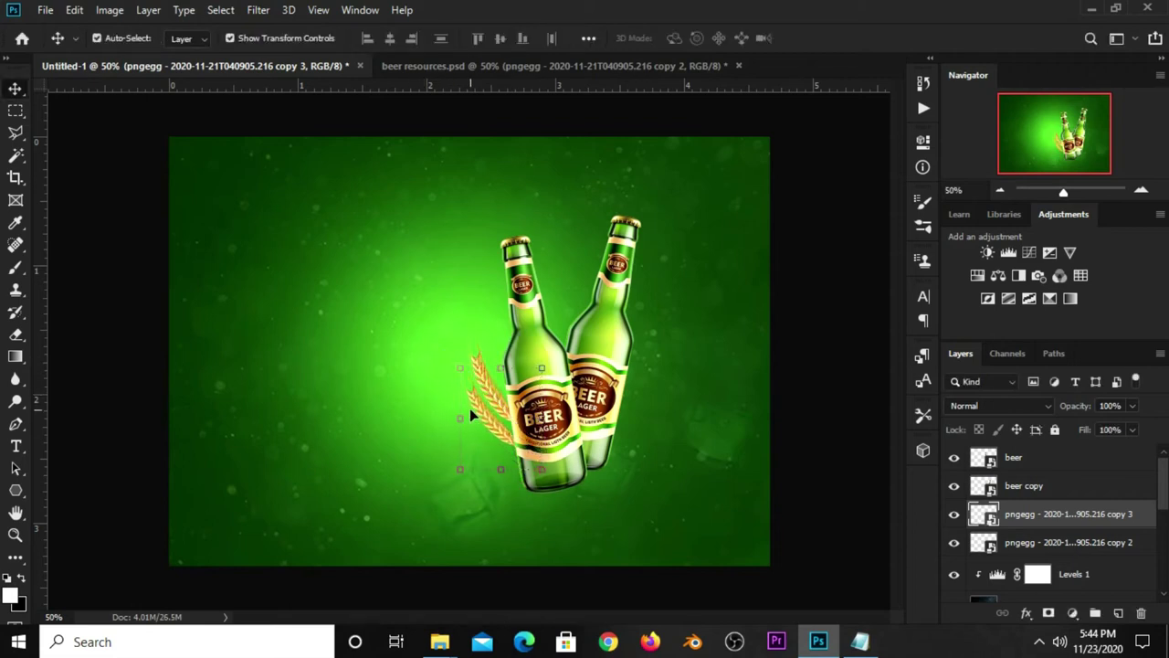
key("Down")
key("Down")
key("Down")
Make a third wheat stalk, rotate it, mirror it horizontally and move it beside the right bottle.
key("ctrl+j")
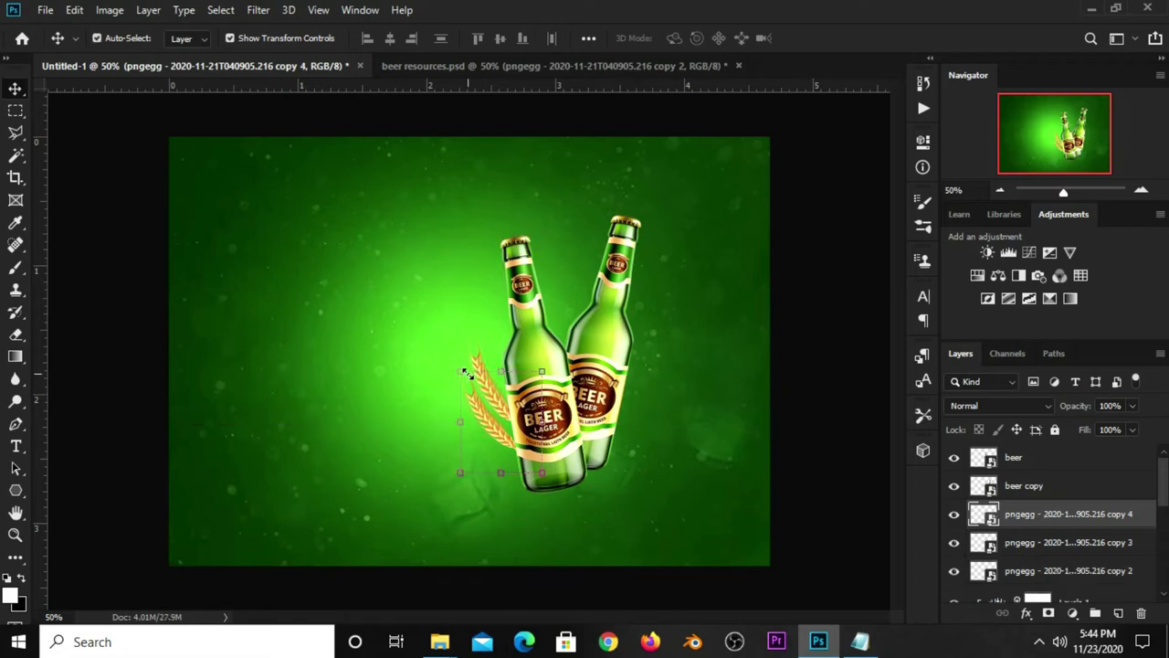
key("ctrl+t")
left_click_drag(561, 449, 622, 391)
left_click_drag(528, 439, 628, 402)
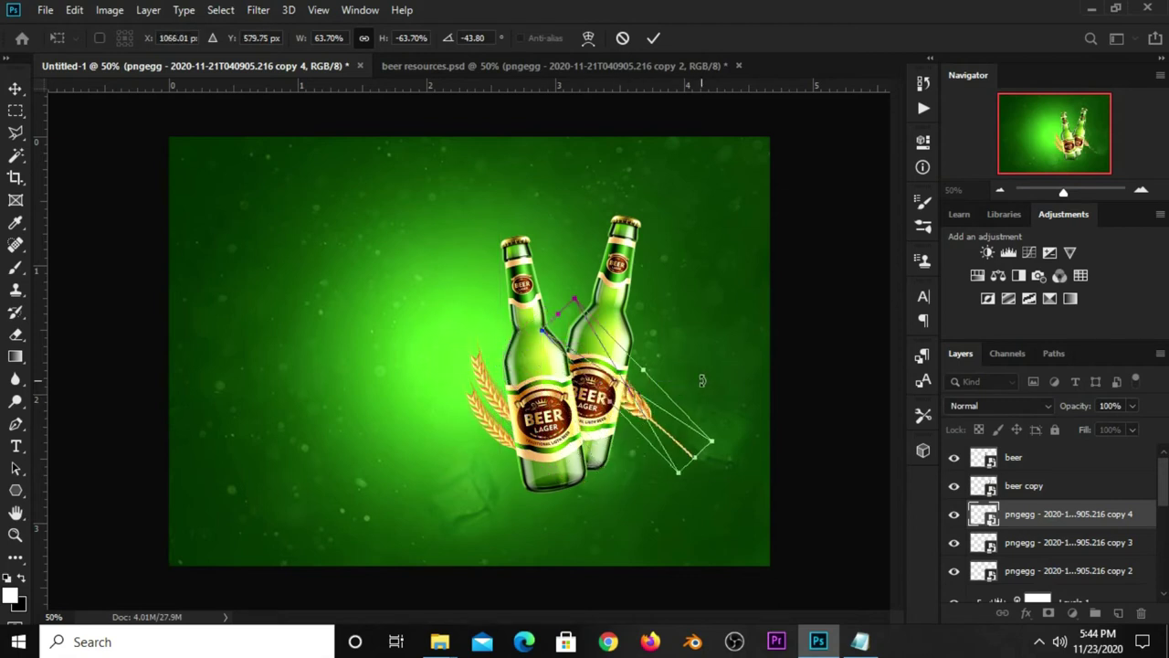
left_click_drag(702, 380, 721, 429)
right_click(619, 402)
left_click(639, 393)
key("ctrl+z")
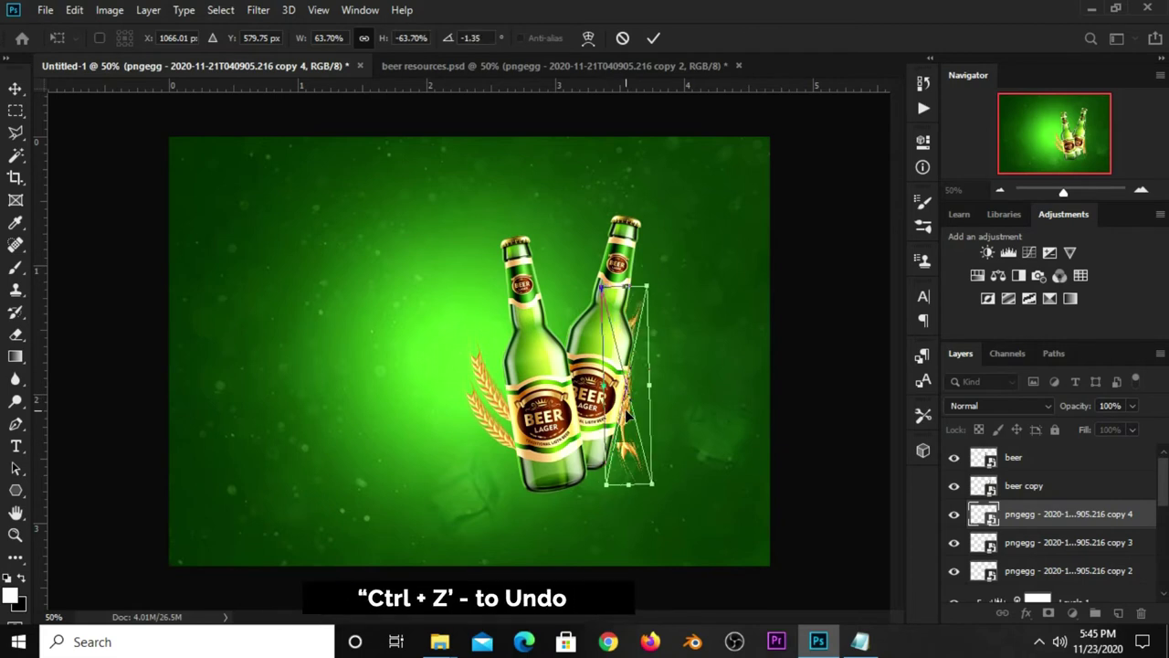
right_click(628, 413)
left_click(665, 387)
left_click_drag(633, 386, 674, 385)
left_click(653, 38)
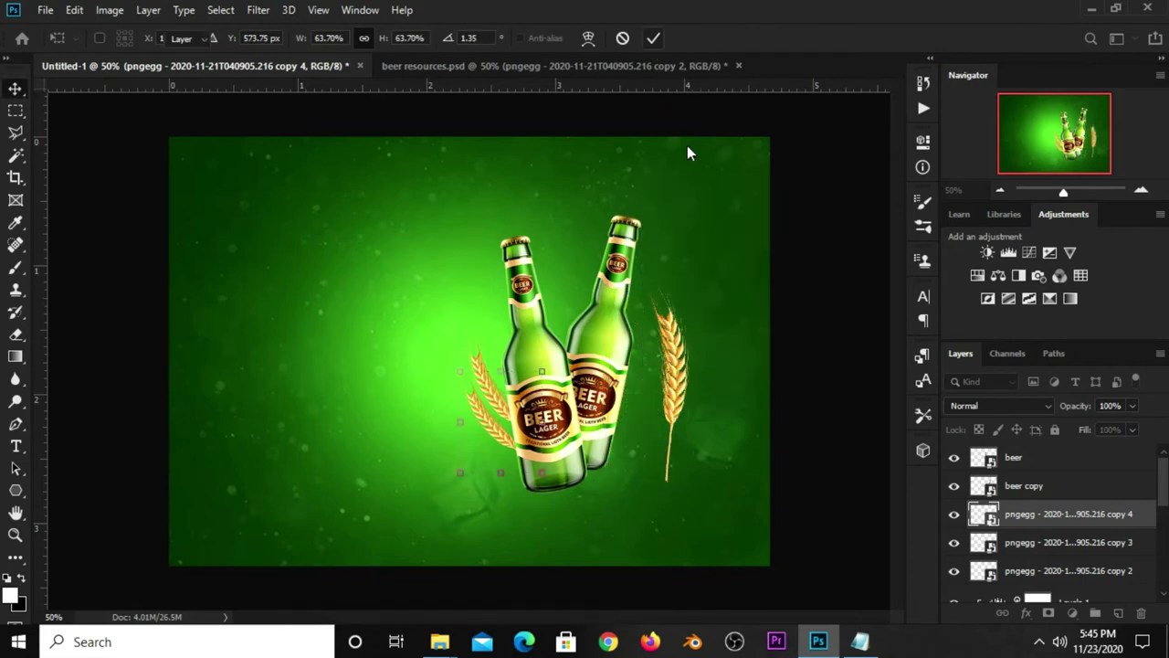
Bring the third wheat in front of the bottles, enlarge it and lean it on the right bottle.
left_click_drag(1021, 513, 1021, 457)
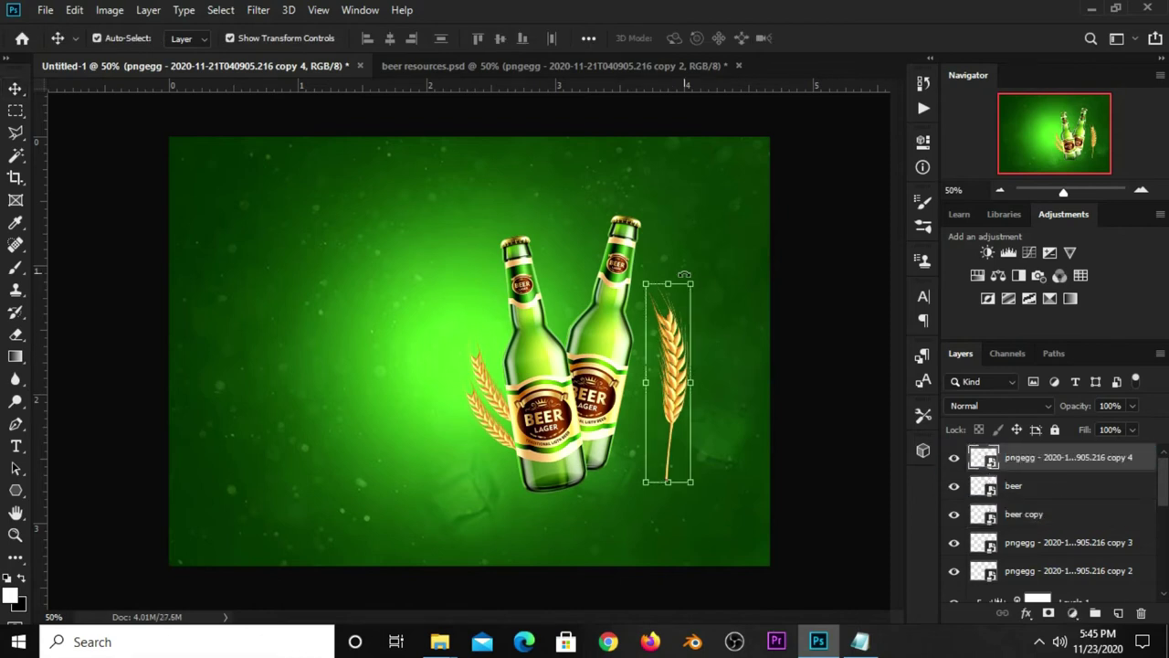
key("ctrl+t")
mouse_move(696, 276)
left_mouse_down()
mouse_move(731, 232)
mouse_move(706, 290)
left_mouse_up()
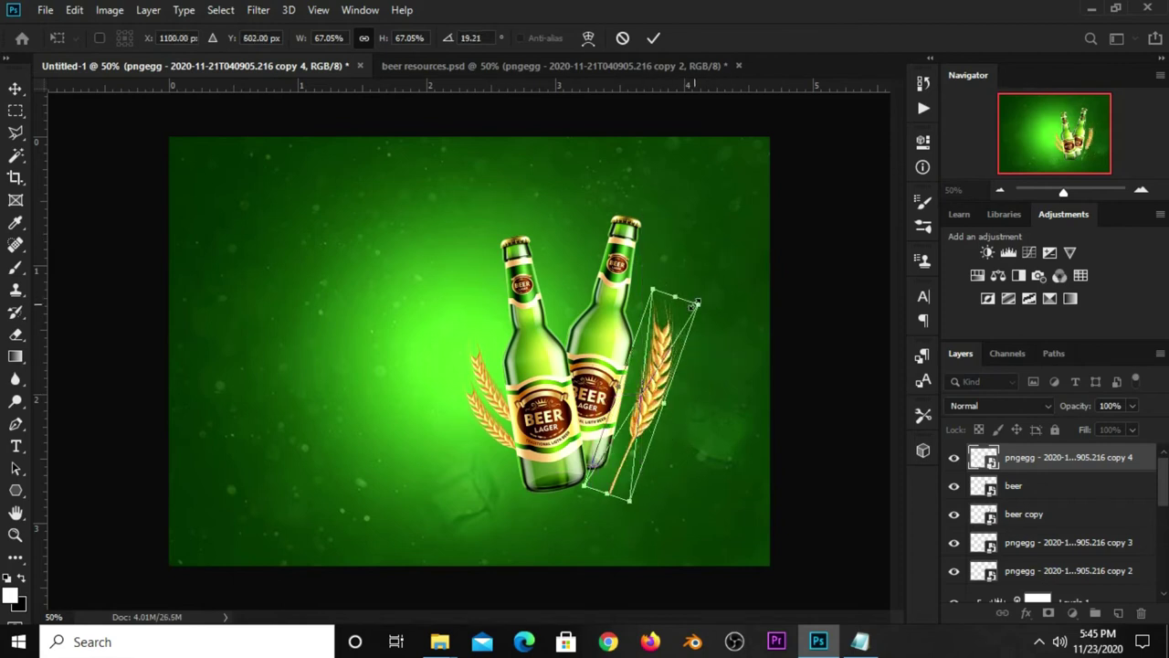
mouse_move(706, 290)
left_mouse_down()
mouse_move(744, 261)
mouse_move(680, 383)
mouse_move(642, 382)
left_mouse_up()
left_click(654, 39)
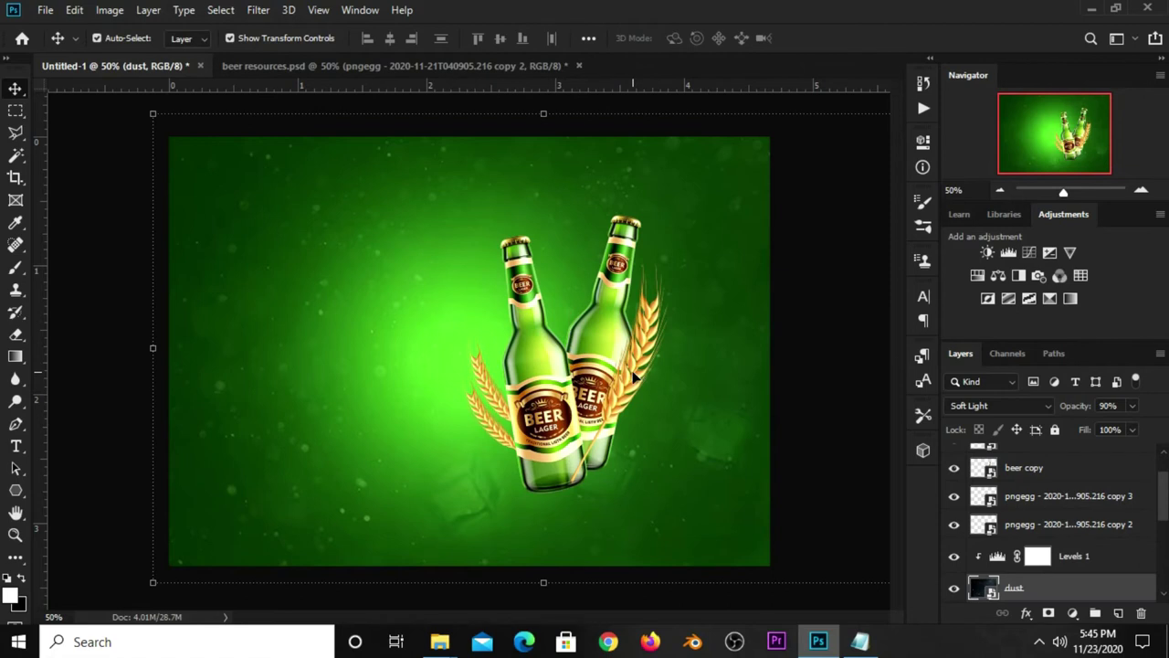
Shift the right wheat stalk and rotate it from about 25° to 29°.
left_click_drag(629, 383, 651, 388)
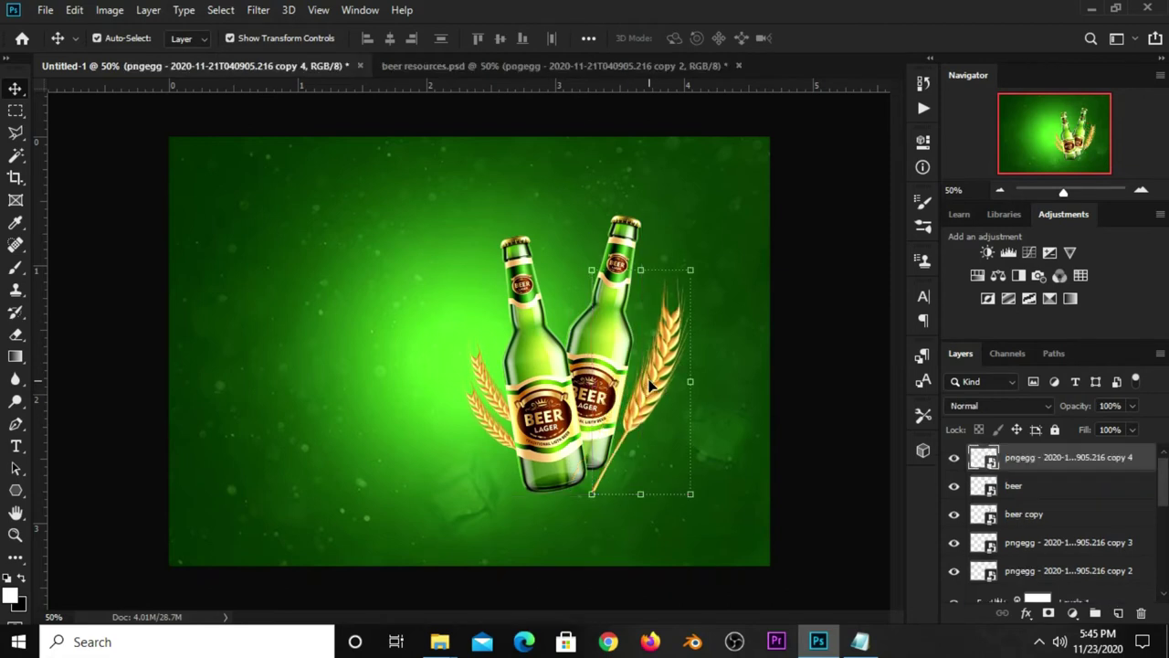
left_click(722, 276)
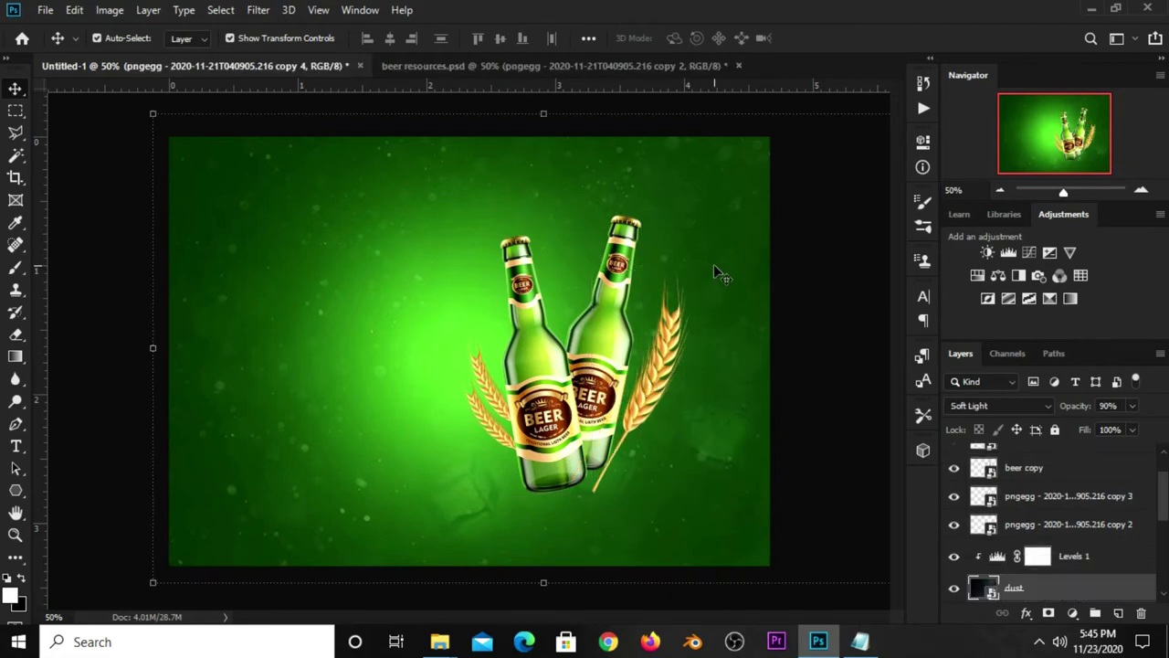
left_click(674, 315)
key("ctrl+t")
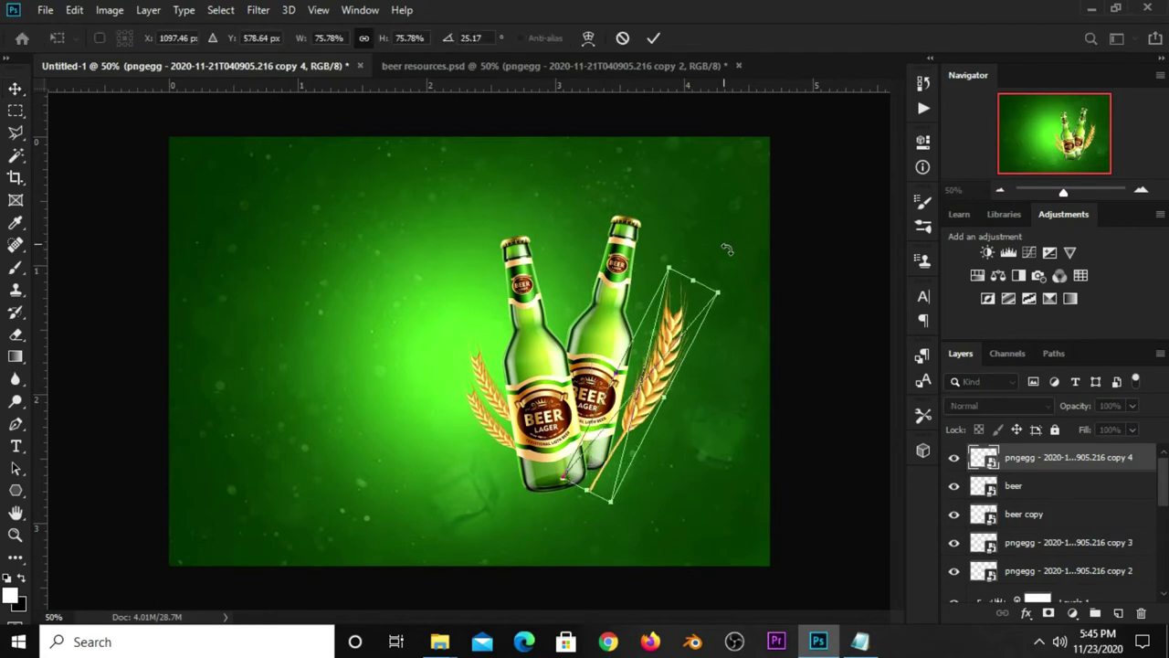
left_click_drag(693, 264, 702, 266)
left_click_drag(665, 387, 659, 365)
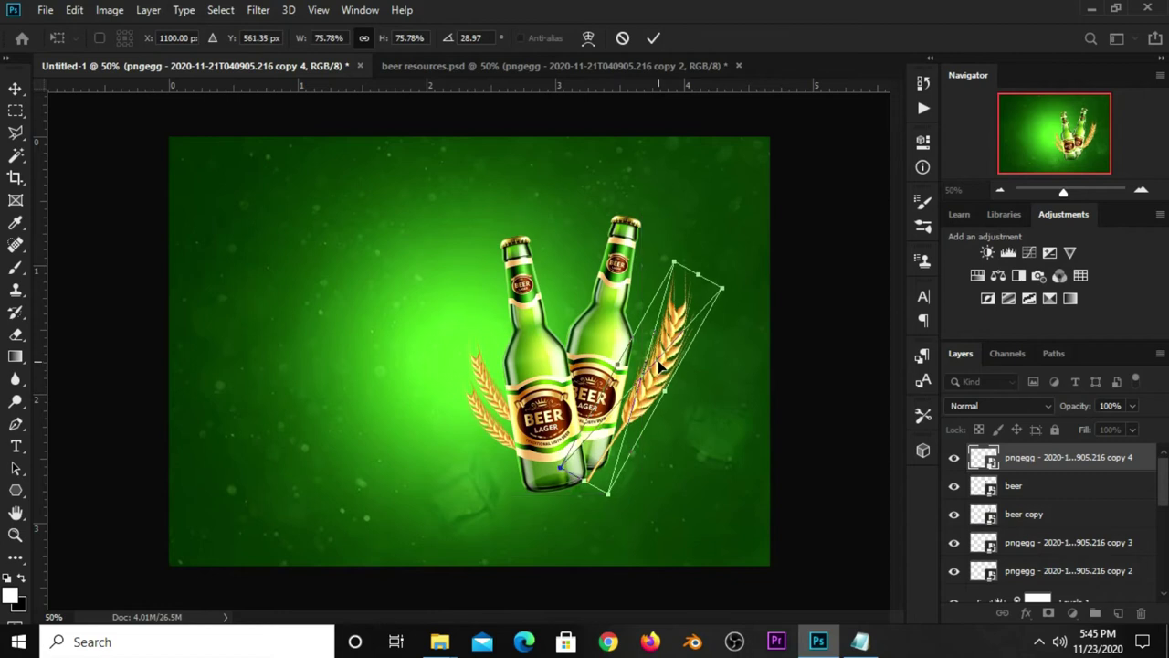
key("Return")
left_click(772, 366)
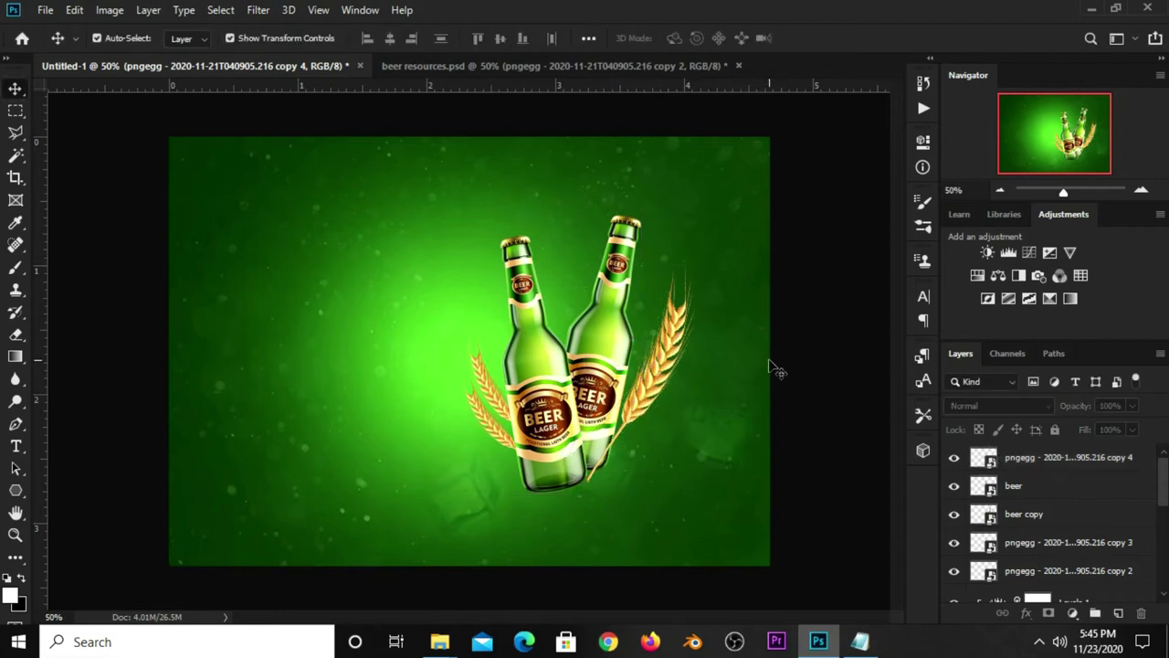
Lock the Color Fill 1, ice-cubes and Layer 1 layers.
scroll(1027, 518, "down", 2)
scroll(1026, 518, "down", 3)
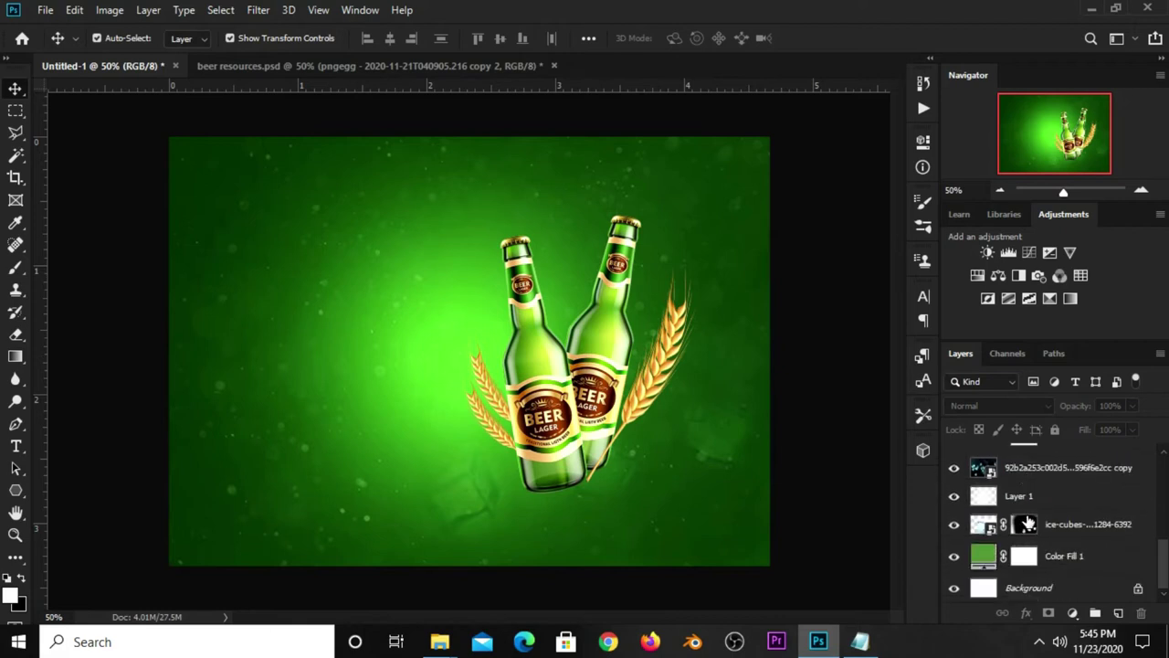
left_click(1063, 557)
key("shift+alt+bracketright")
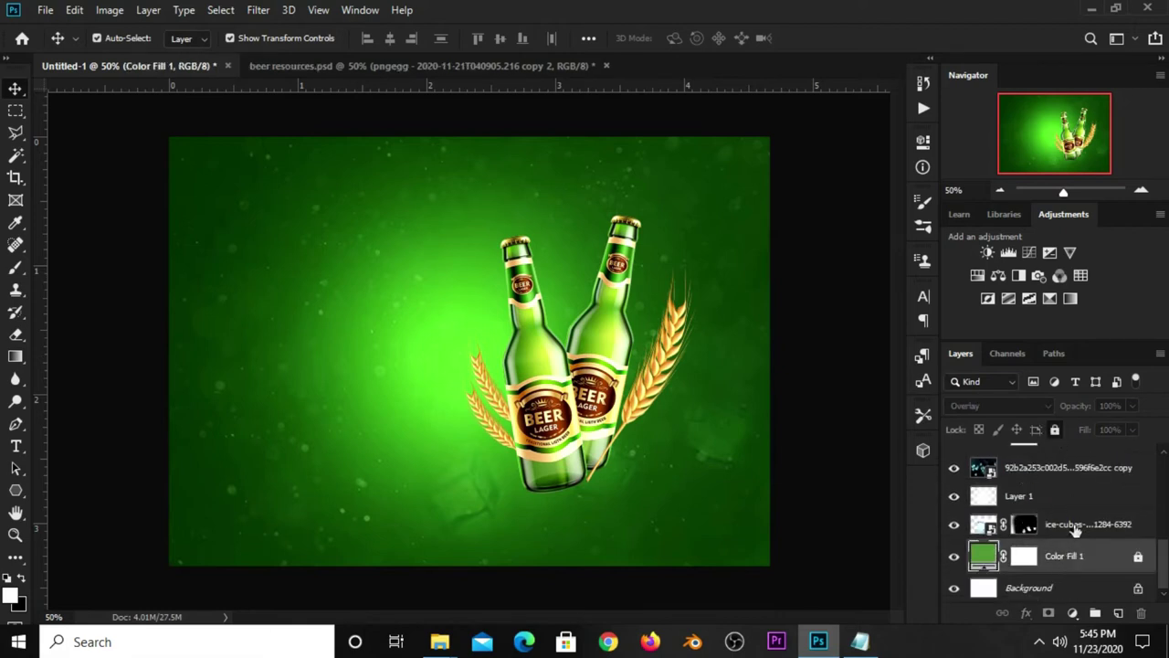
left_click(1054, 429)
key("alt+bracketright")
left_click(1054, 430)
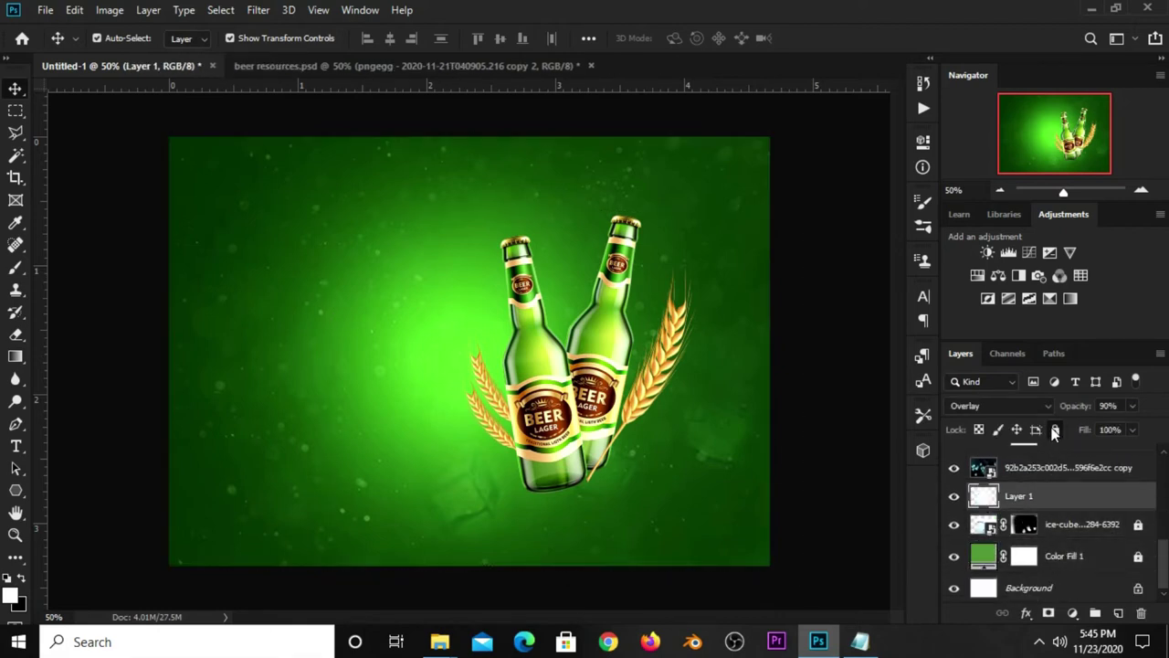
left_click(1055, 466)
Lock the 92b2a copy and Curves 1 layers, then clear the layer selection.
scroll(1050, 493, "up", 1)
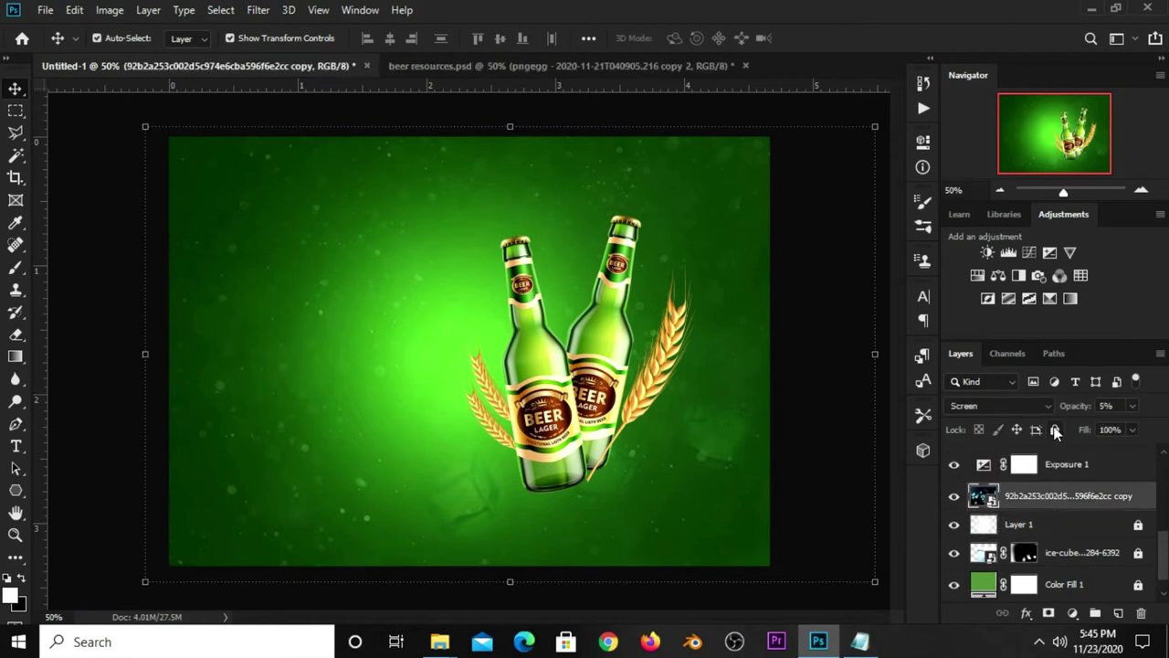
left_click(1055, 430)
left_click(833, 422)
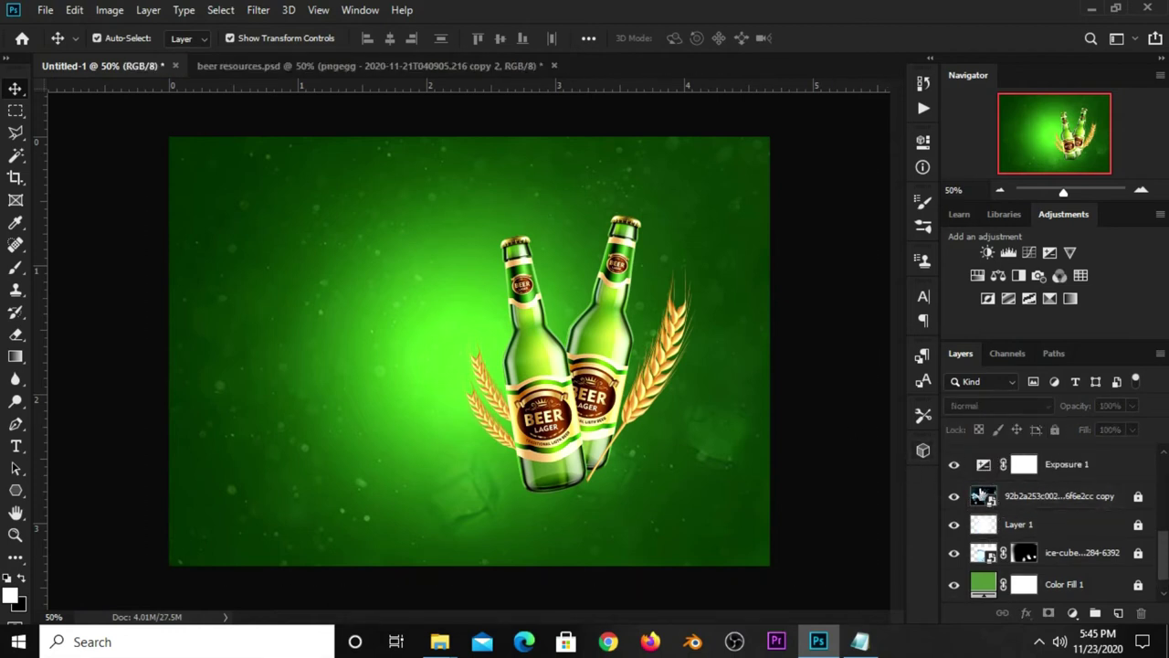
scroll(1100, 504, "up", 3)
left_click(1065, 517)
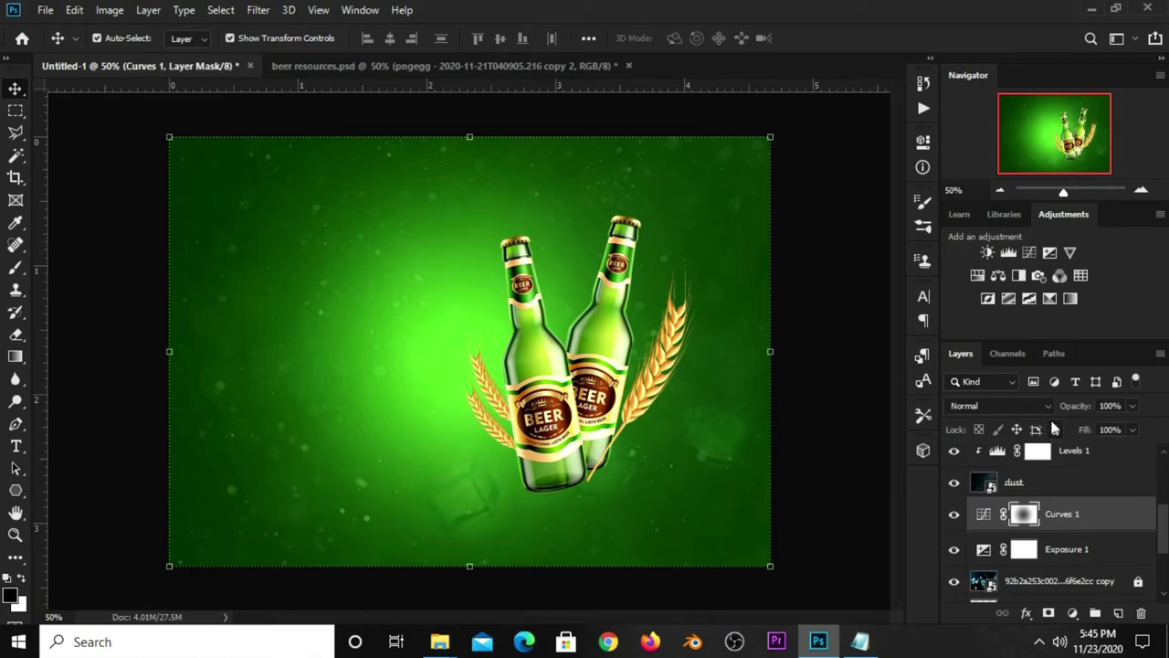
left_click(1054, 428)
scroll(1101, 519, "down", 3)
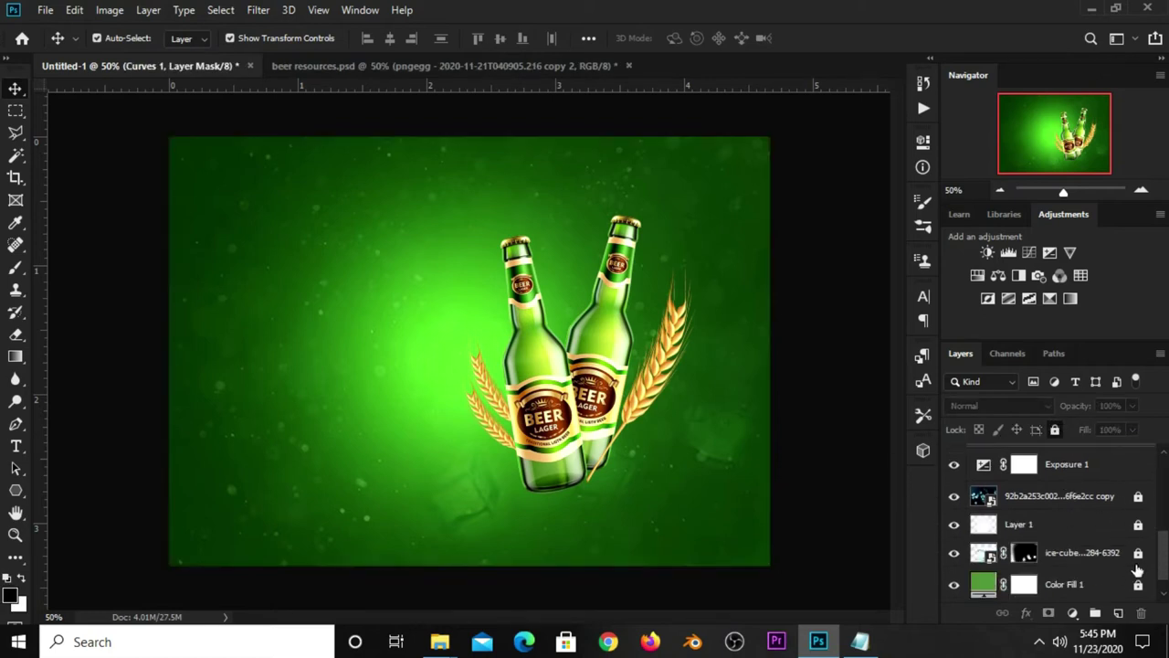
left_click(856, 438)
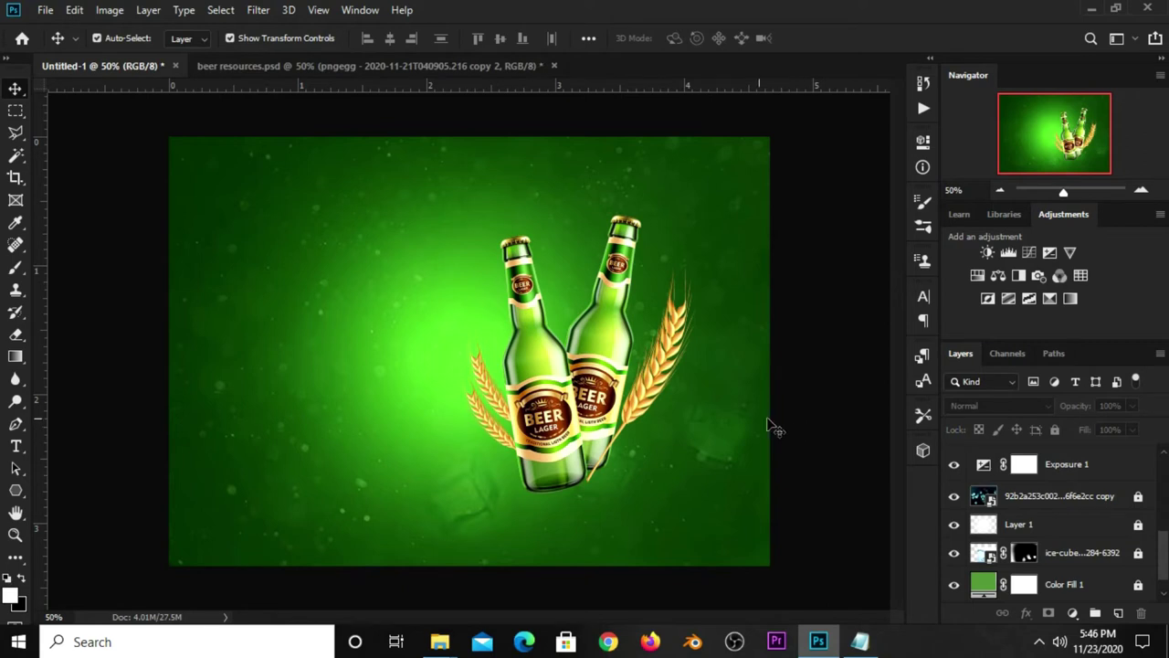
Add vertical guides just left of centre and near the left edge, then show the Notepad ad text.
left_click_drag(45, 482, 445, 479)
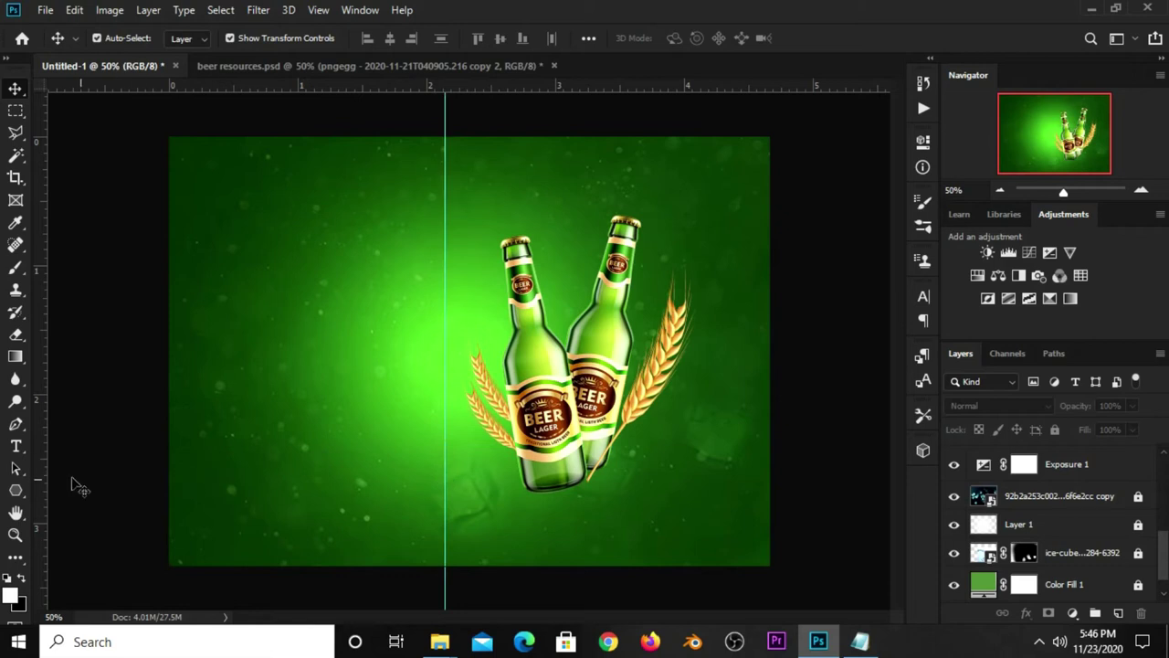
left_click_drag(41, 475, 202, 452)
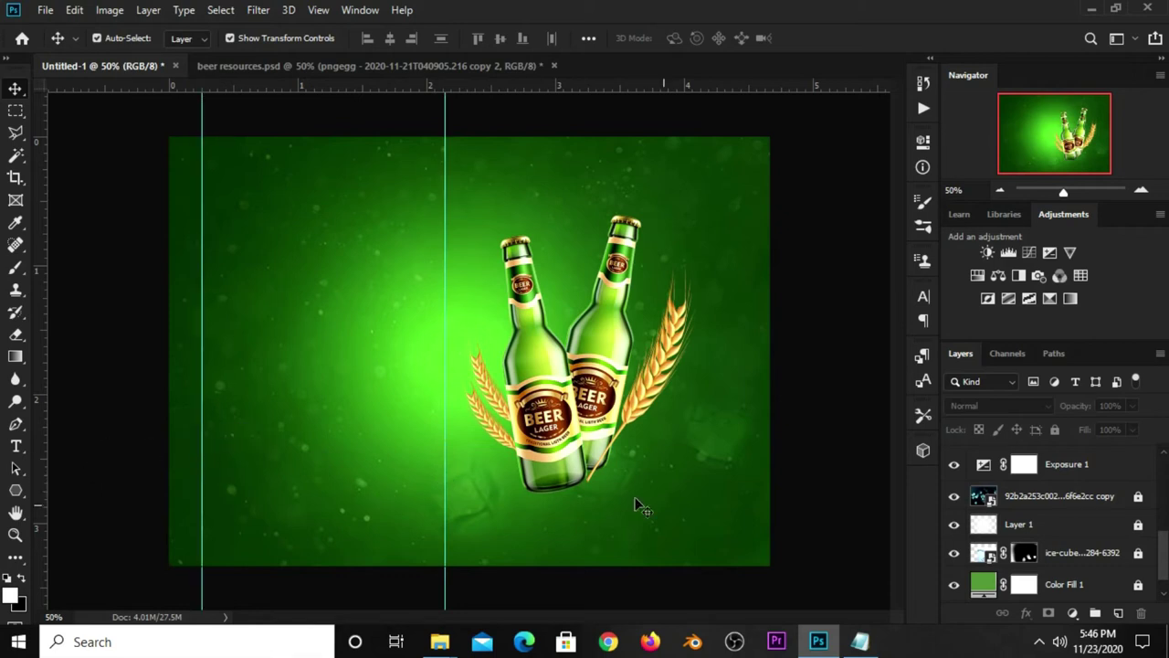
left_click(875, 644)
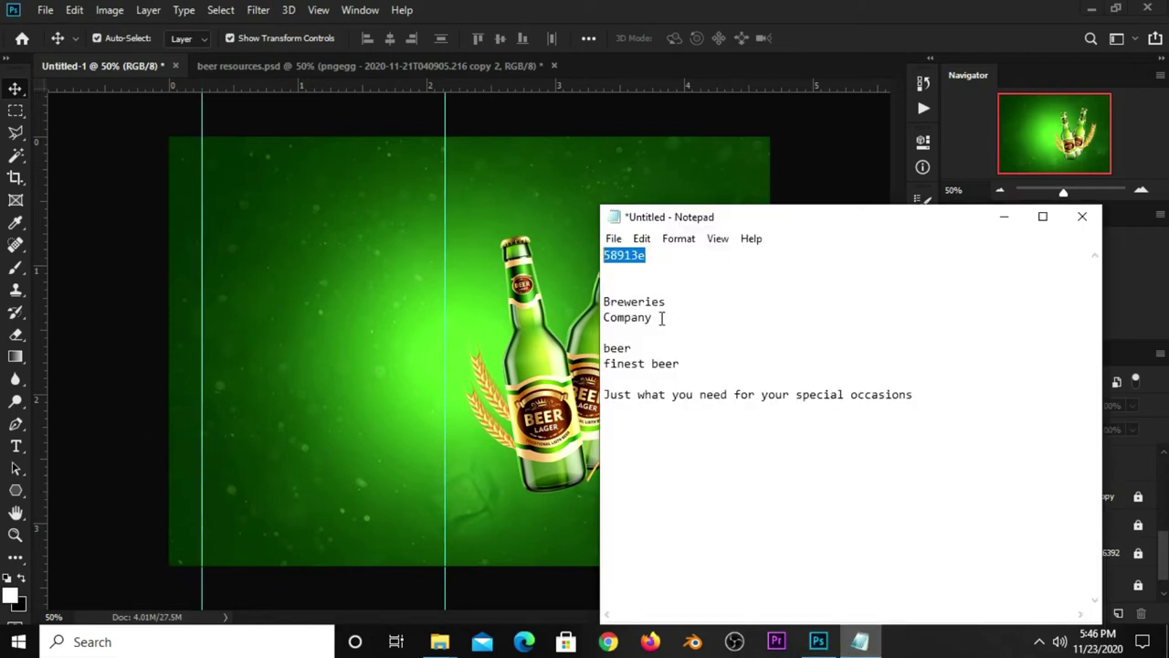
Copy 'beer' from Notepad and paste it as a new text layer near the upper left.
left_click_drag(632, 348, 601, 348)
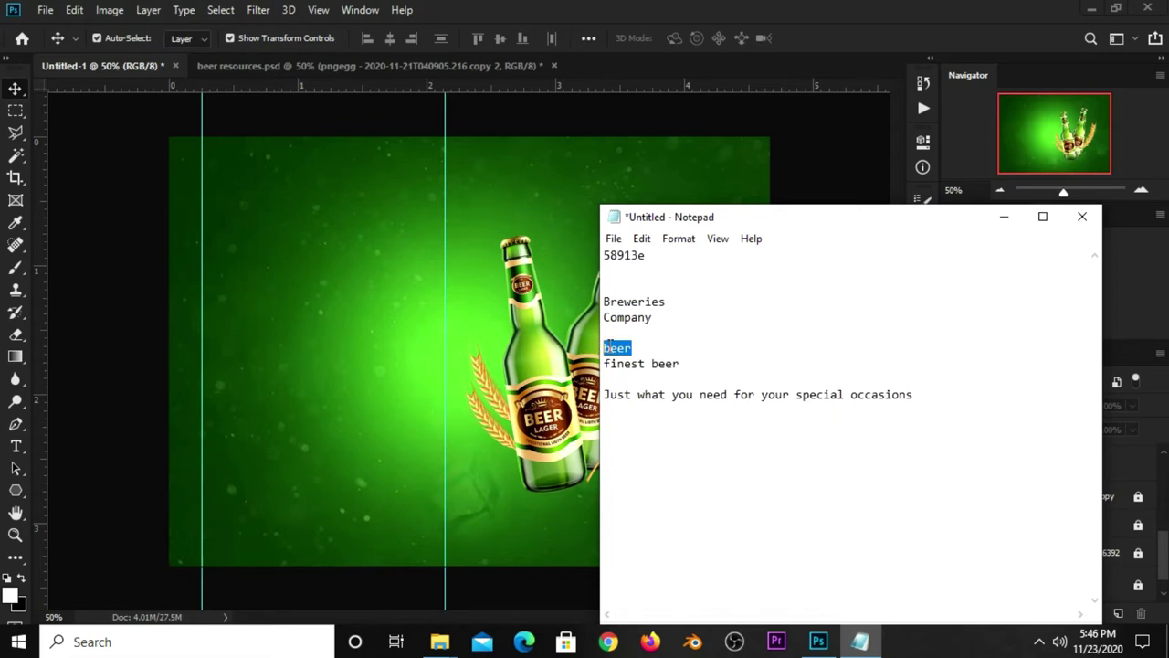
right_click(607, 347)
left_click(650, 402)
left_click(794, 36)
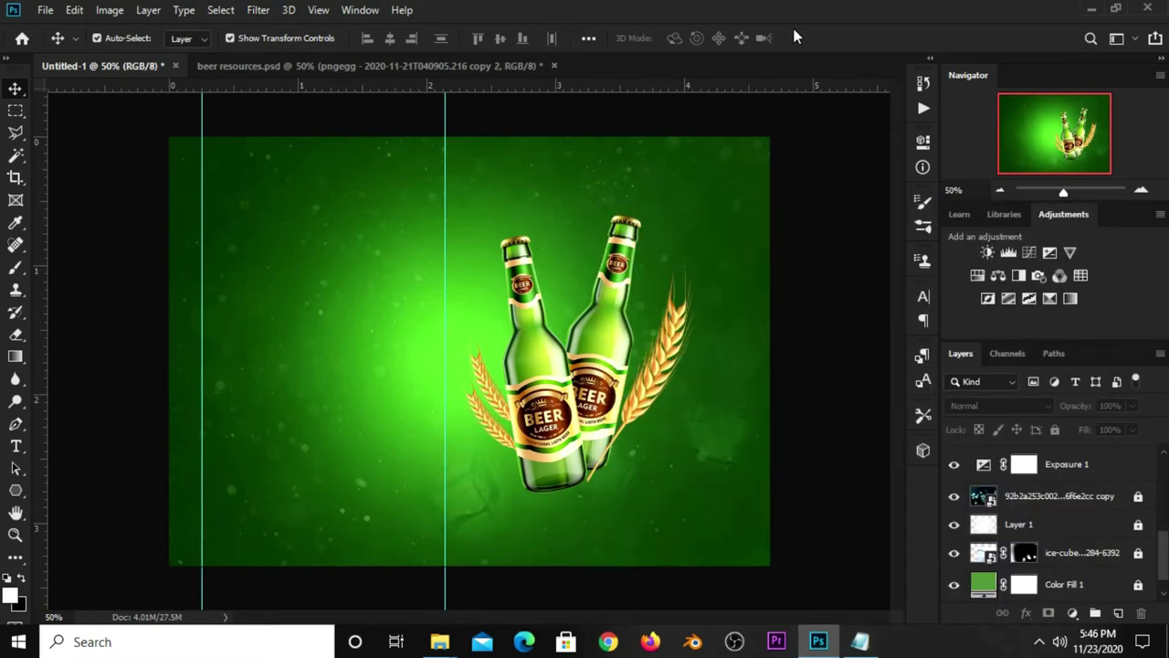
left_click_drag(13, 447, 57, 450)
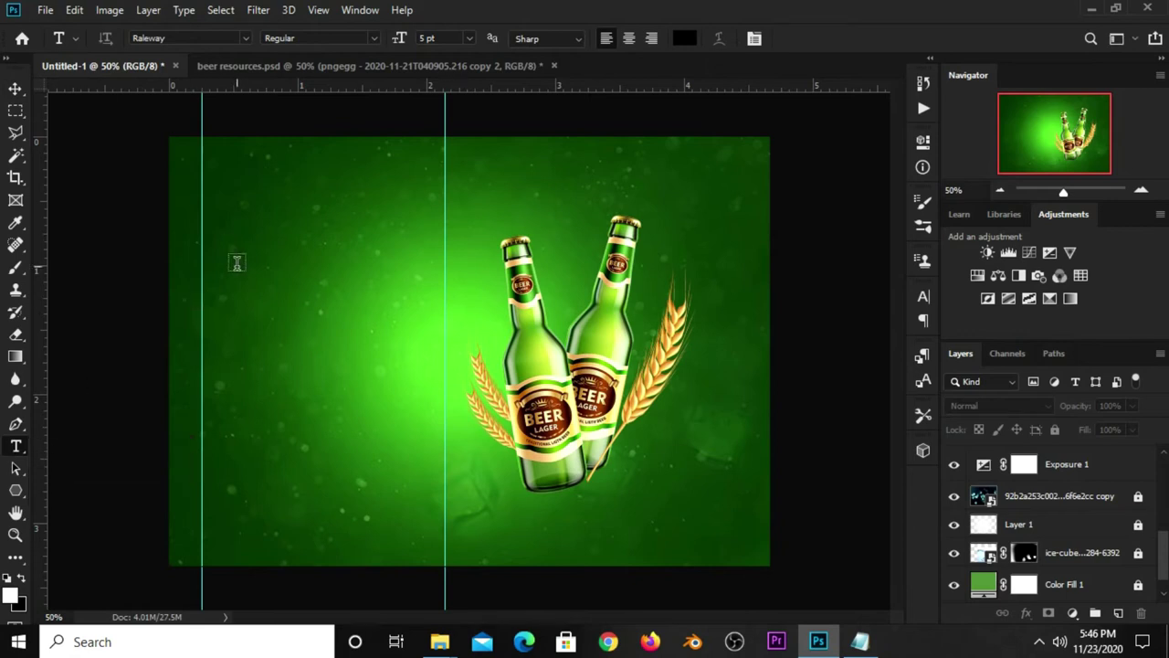
left_click(236, 263)
key("ctrl+v")
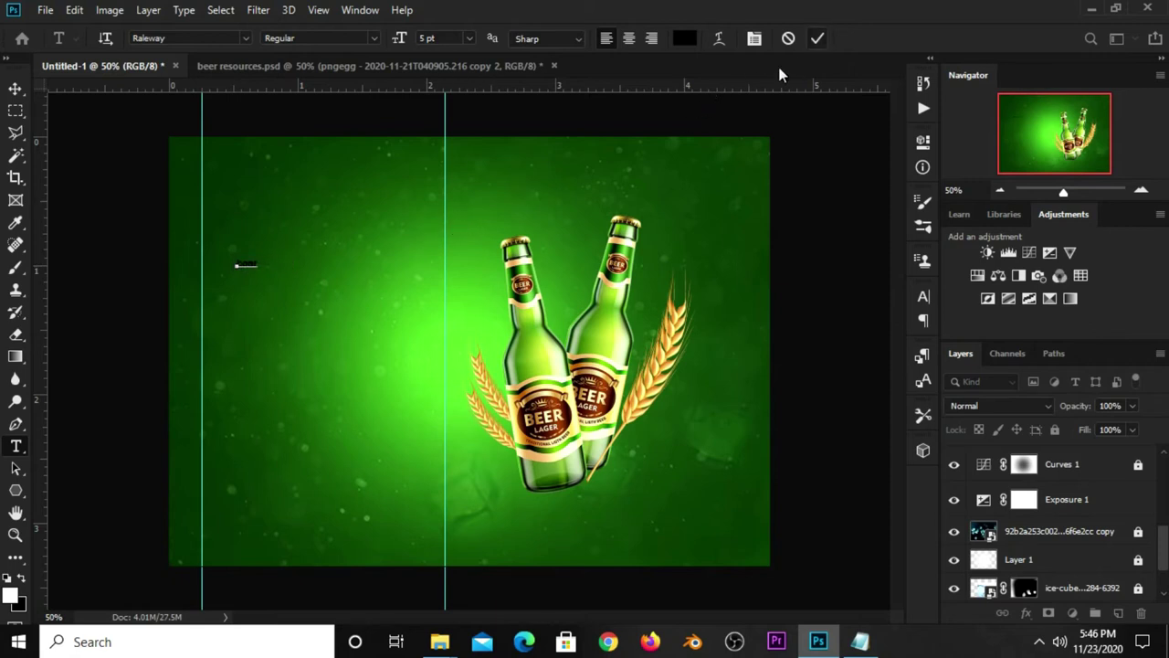
left_click(817, 37)
Make the beer text white (ffffff) at 80 pt and position it at the upper left.
left_click(685, 38)
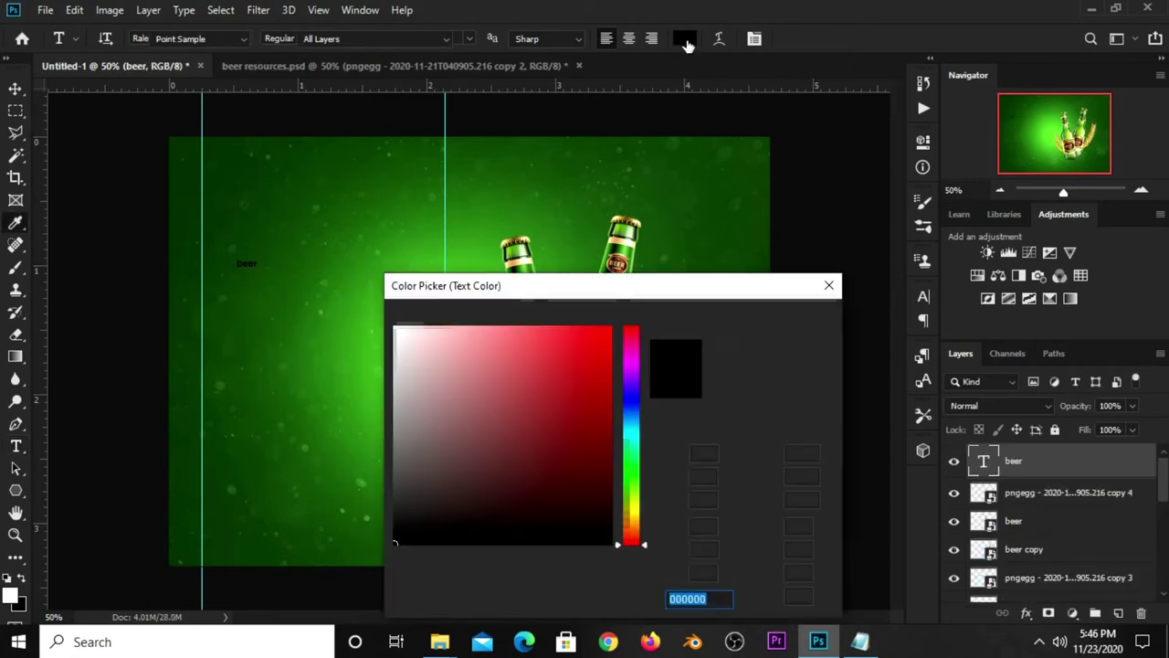
type("ffffff")
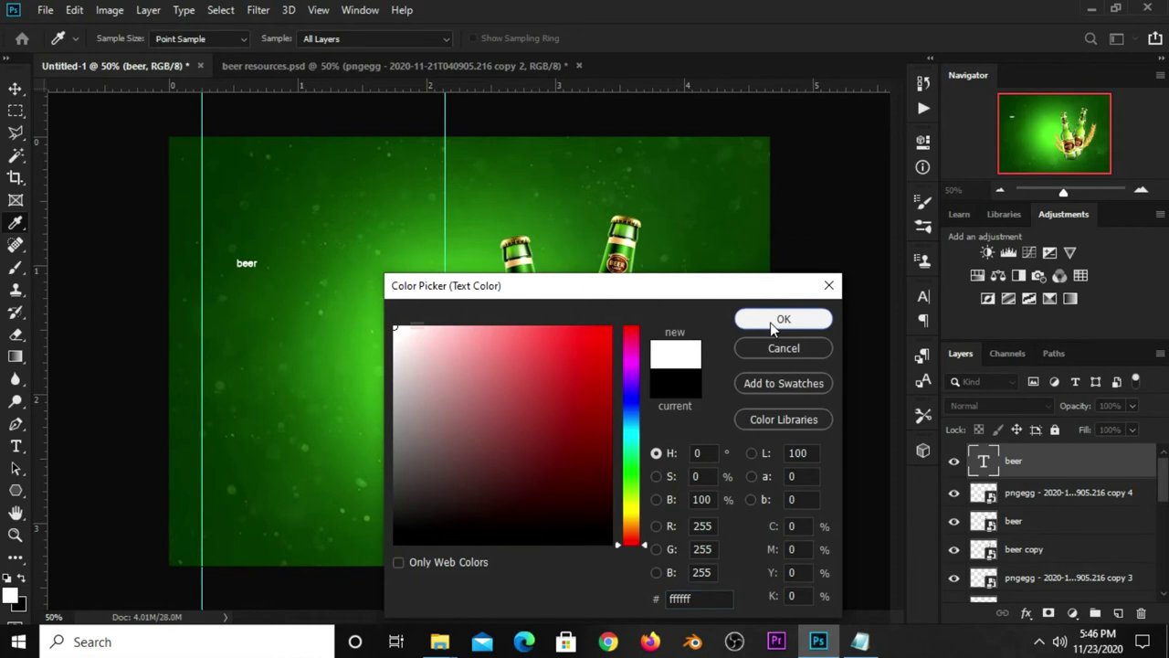
left_click(781, 320)
left_click(471, 39)
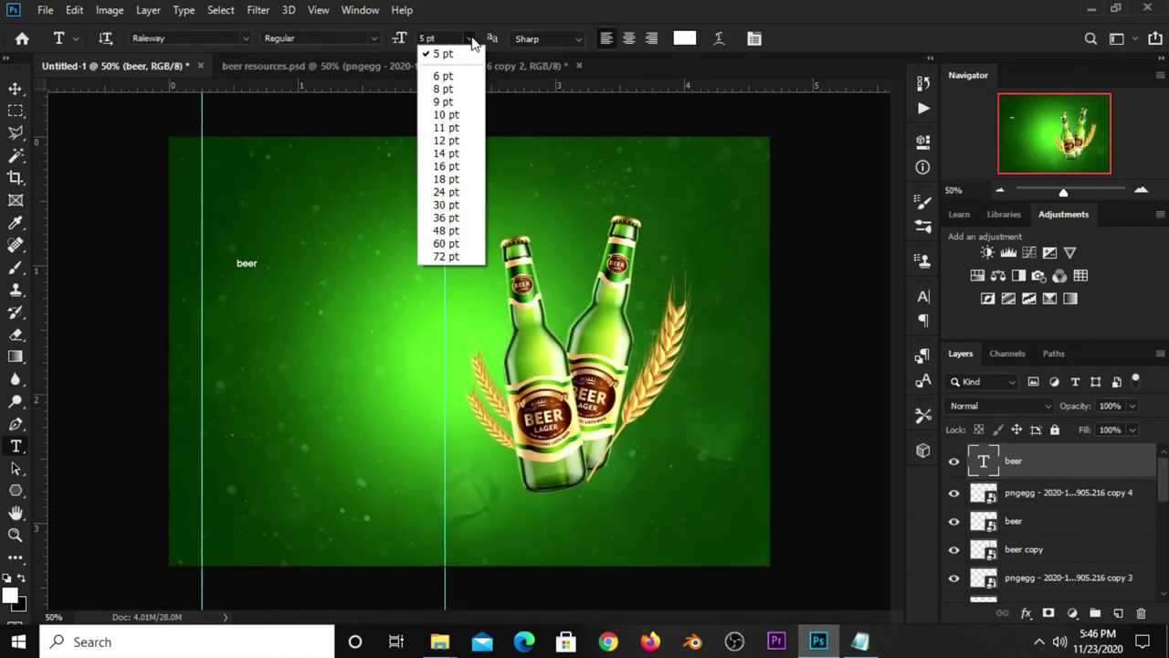
left_click(449, 41)
type("80")
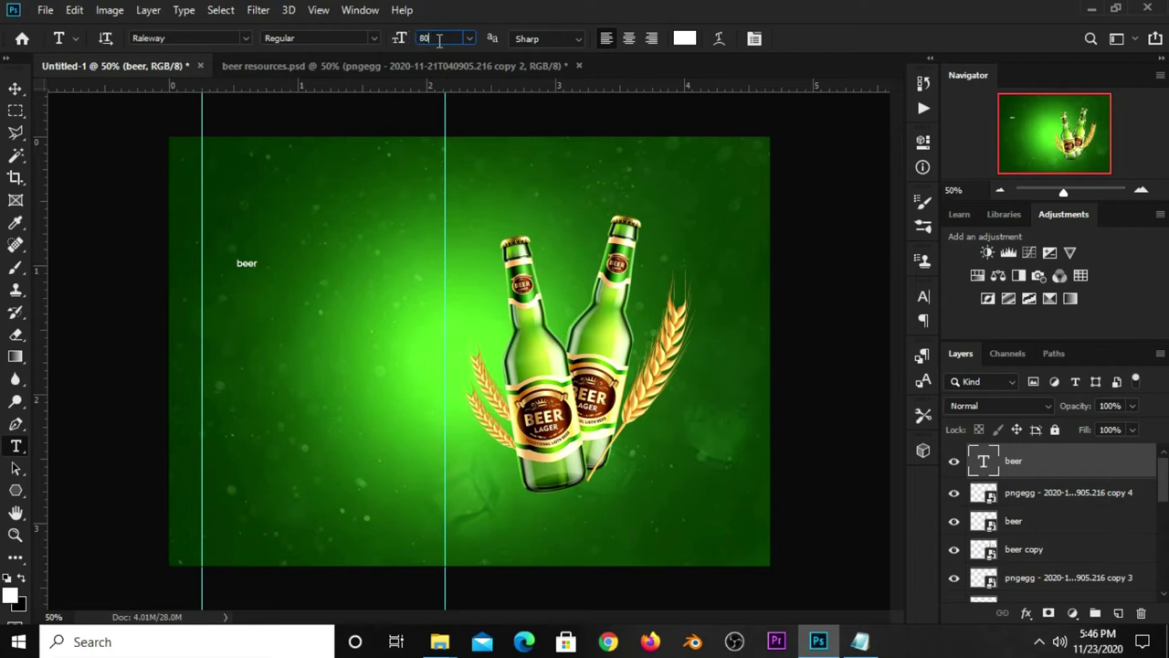
key("Return")
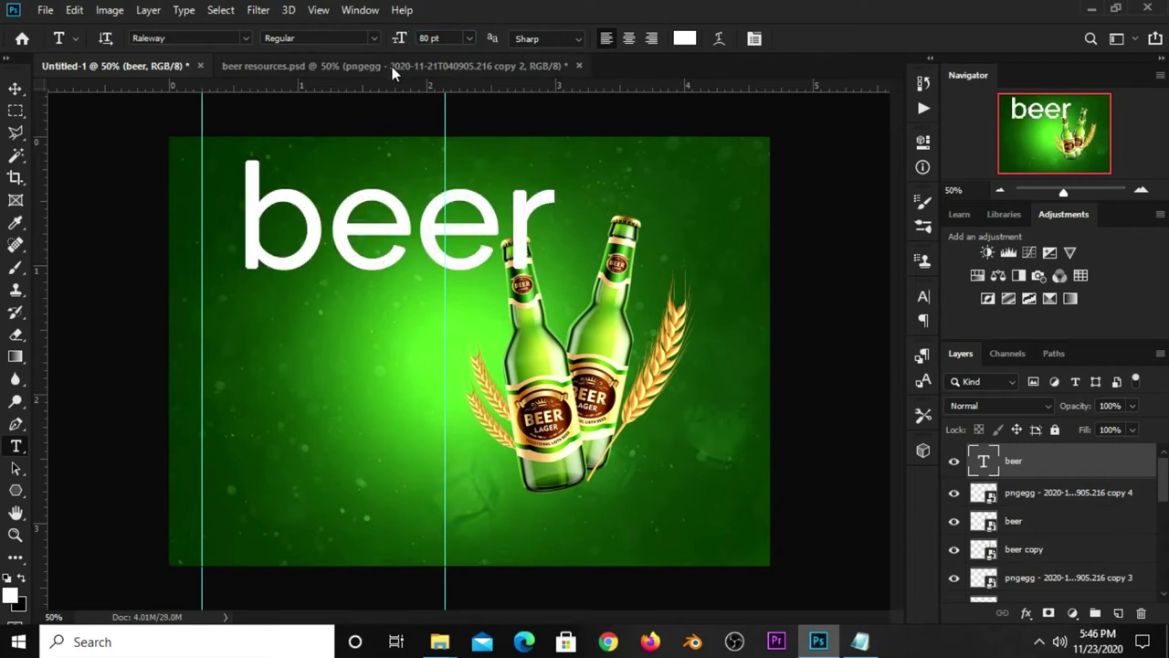
left_click(14, 89)
left_click_drag(346, 227, 307, 250)
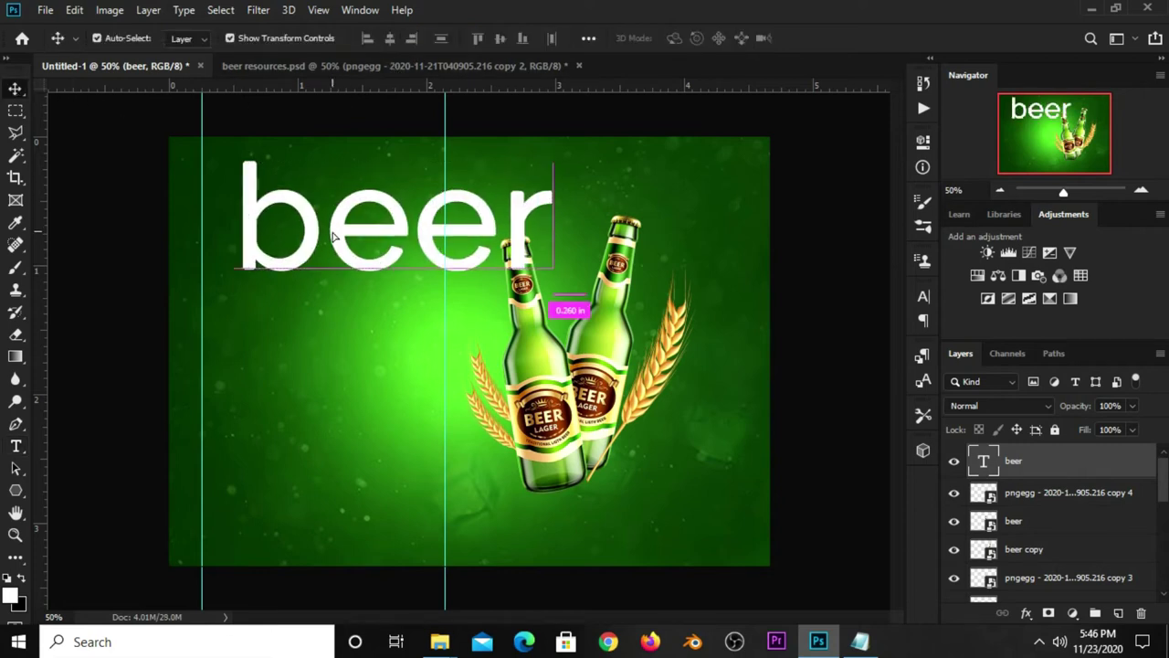
Set the BEER headline's font to Northead in the Character panel and shift it right.
left_click(922, 299)
left_click(795, 324)
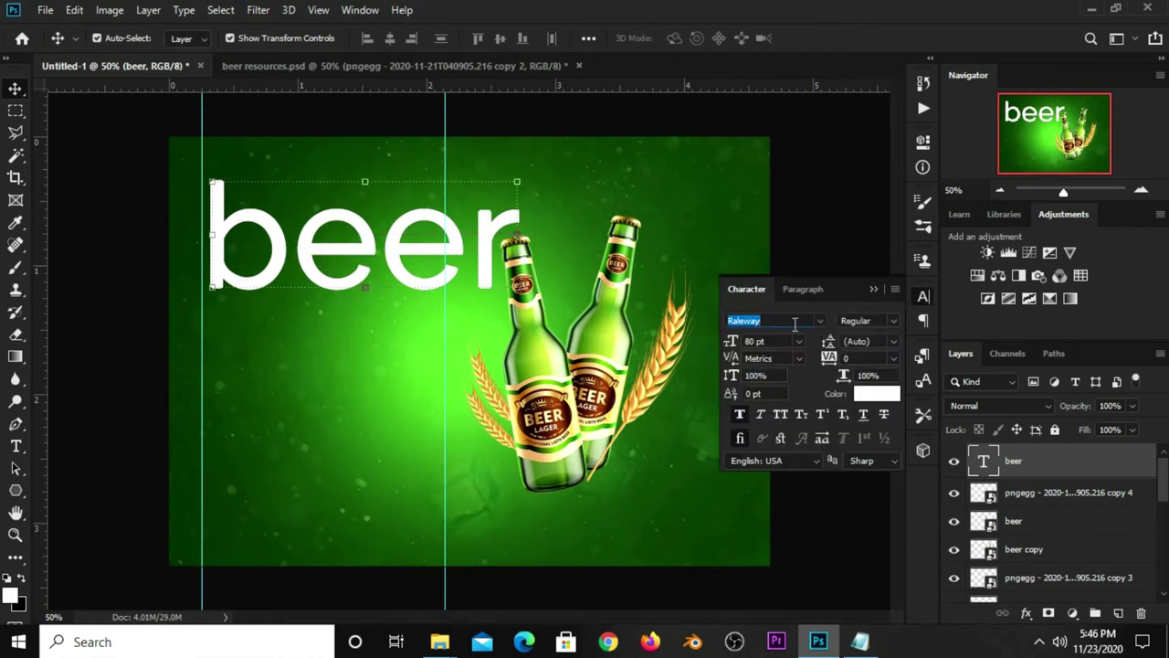
type("north")
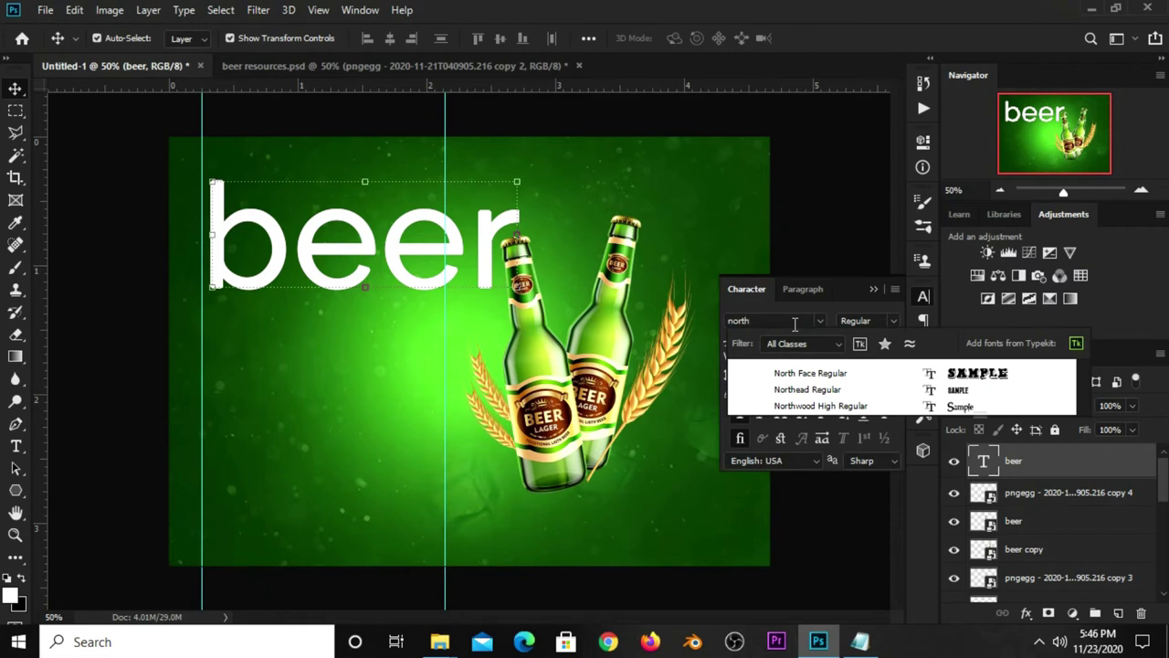
left_click(816, 391)
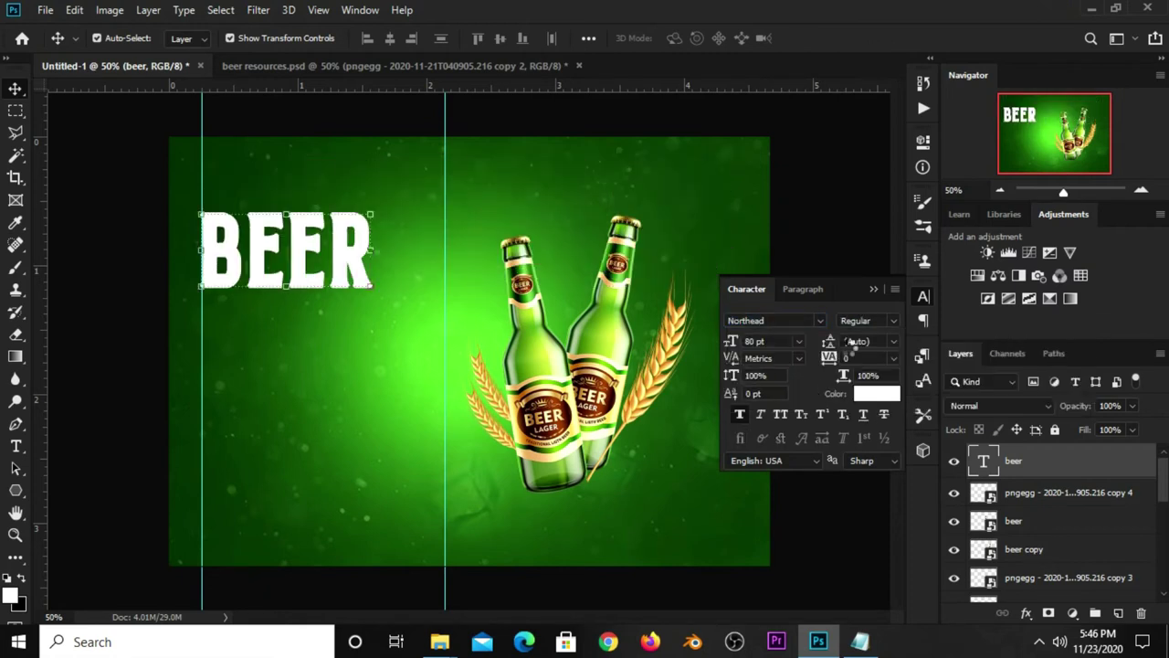
left_click(872, 289)
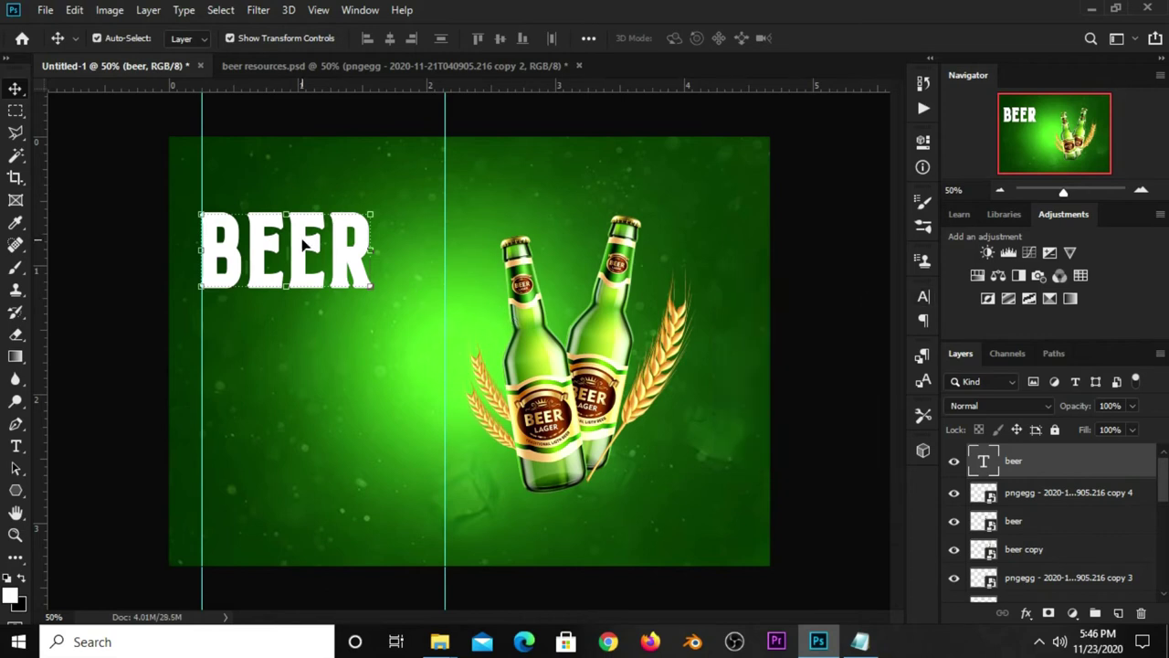
left_click_drag(304, 242, 337, 251)
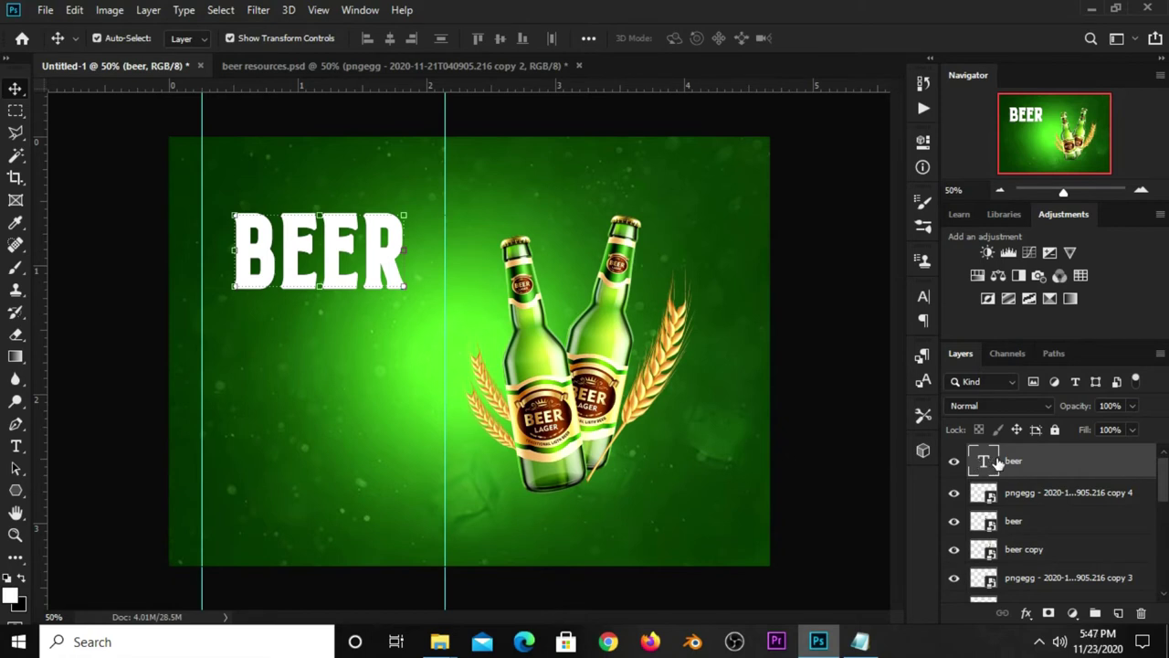
Add a new empty layer and load the BEER letter shapes as a selection.
left_click(1118, 612)
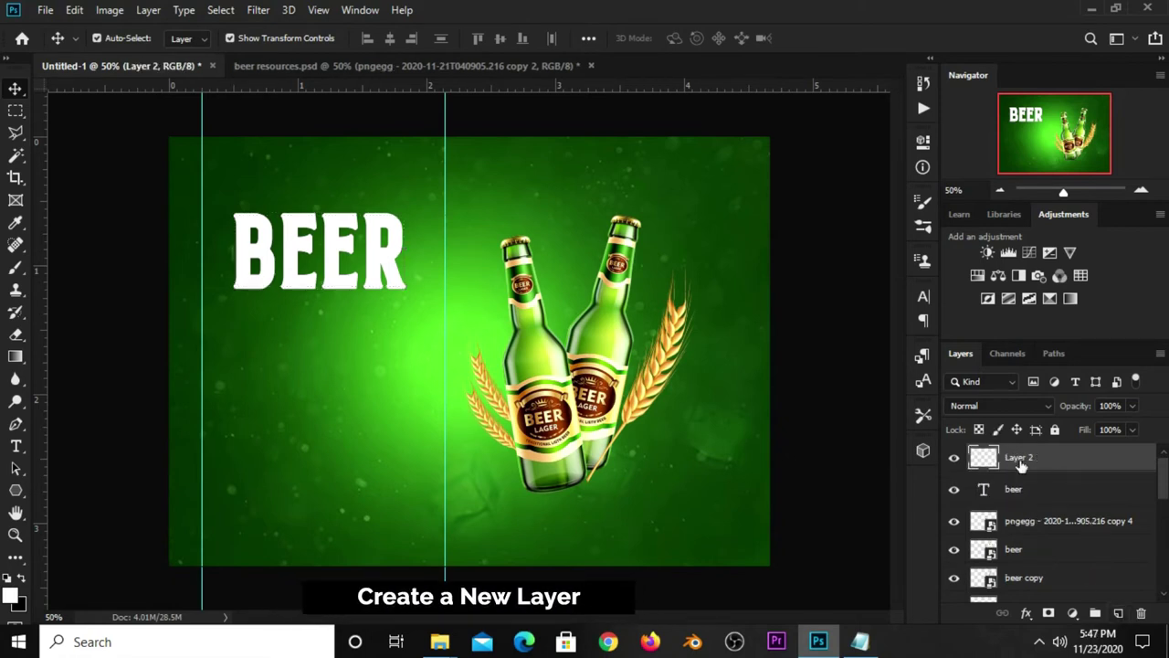
left_click(1018, 496)
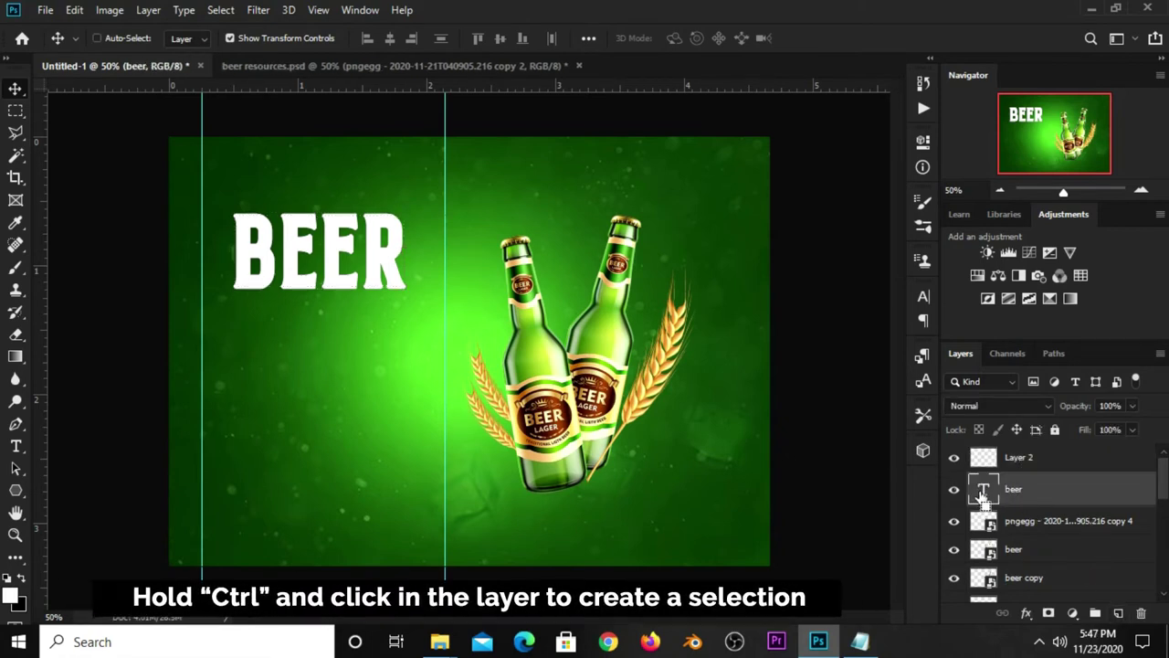
left_click(982, 496, "ctrl")
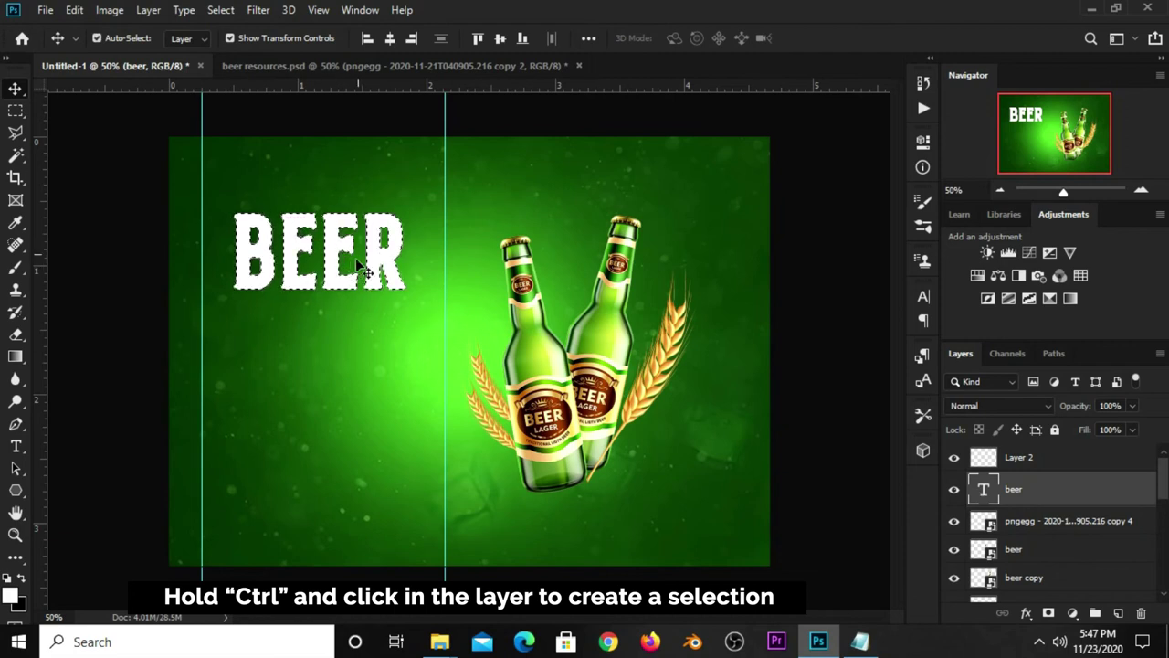
left_click(1013, 458)
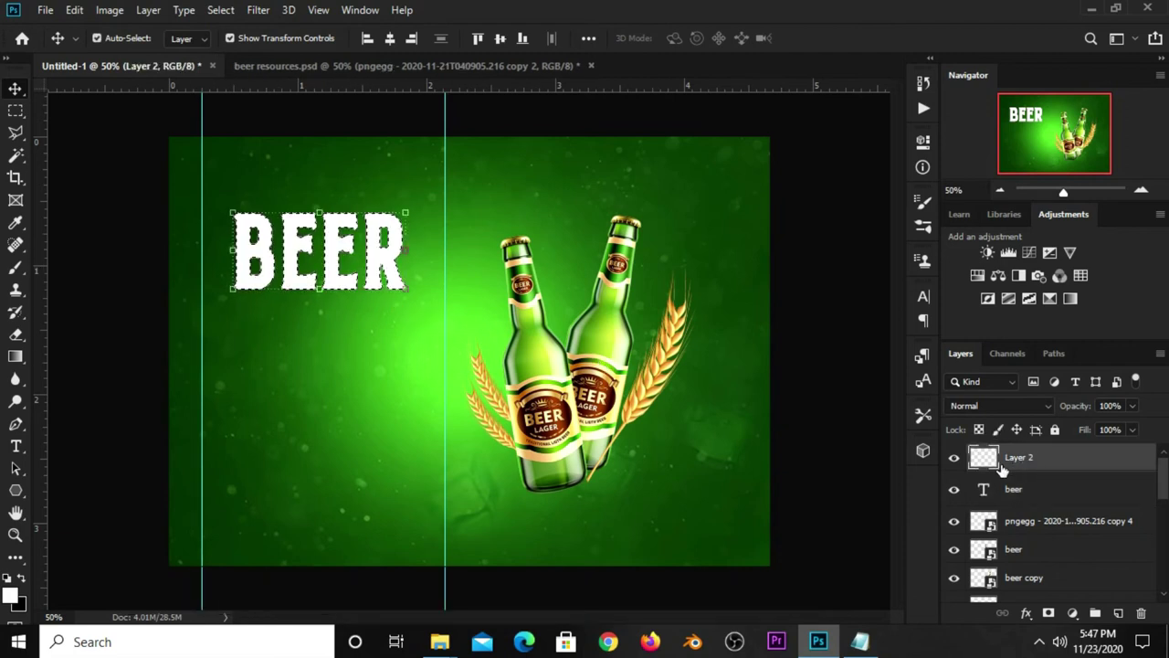
Expand the BEER selection by 2 pixels.
right_click(15, 109)
left_click(53, 109)
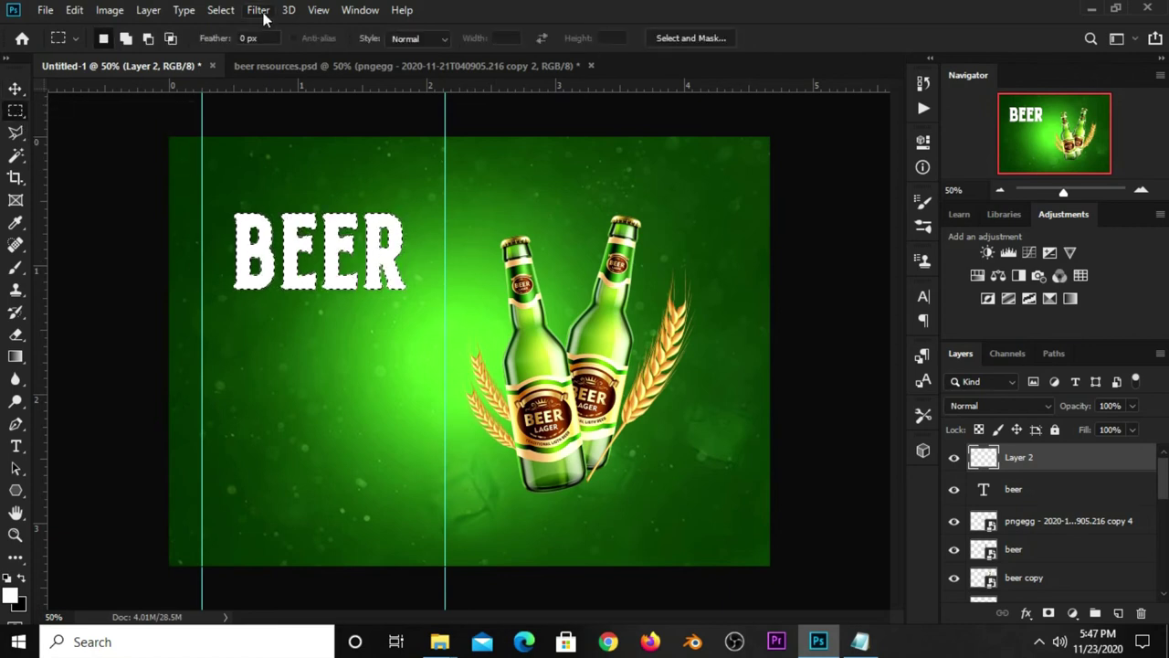
left_click(220, 10)
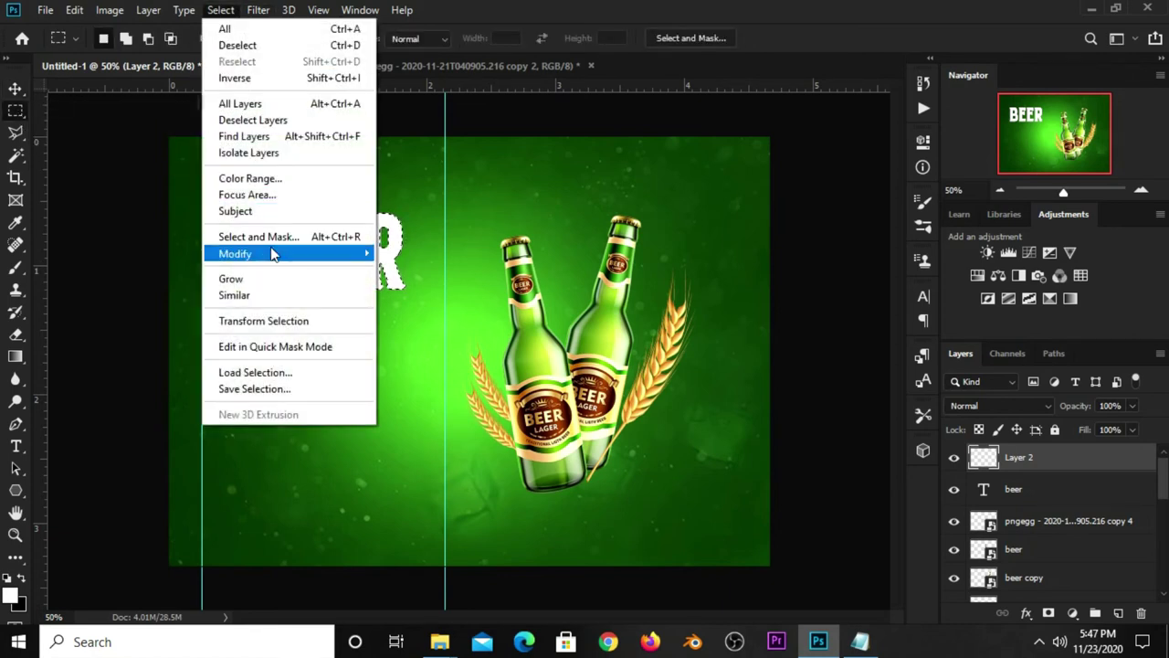
mouse_move(235, 254)
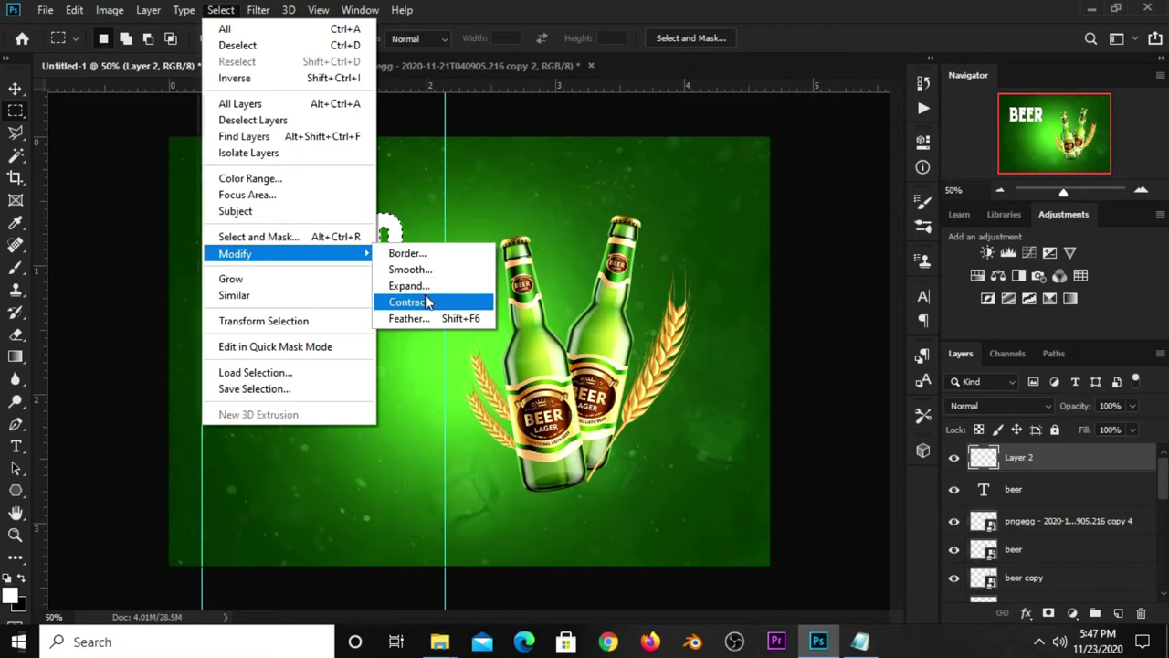
left_click(426, 286)
type("2")
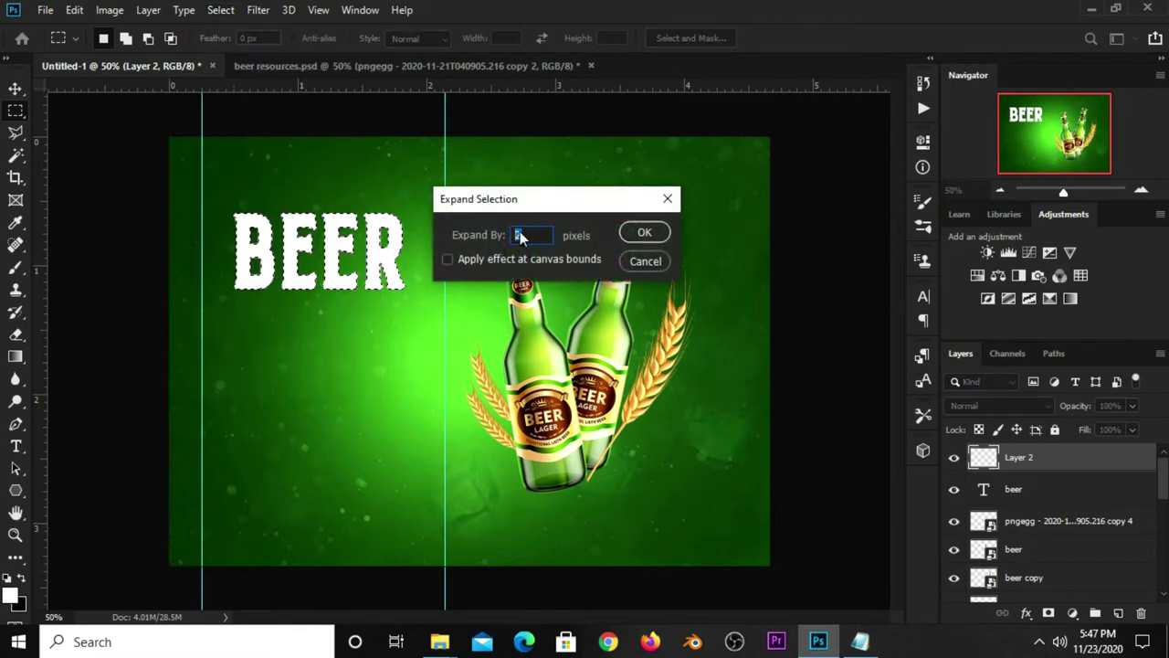
left_click(639, 232)
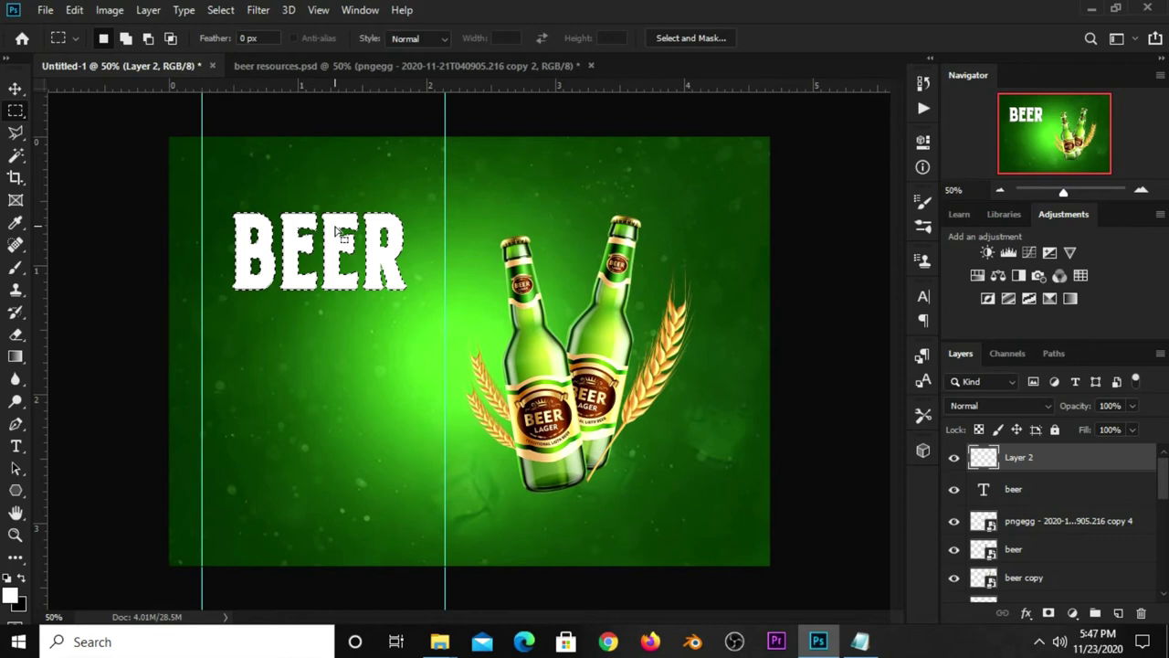
Stroke the selection with a 3 px white outline on the new layer.
right_click(338, 231)
left_click(386, 447)
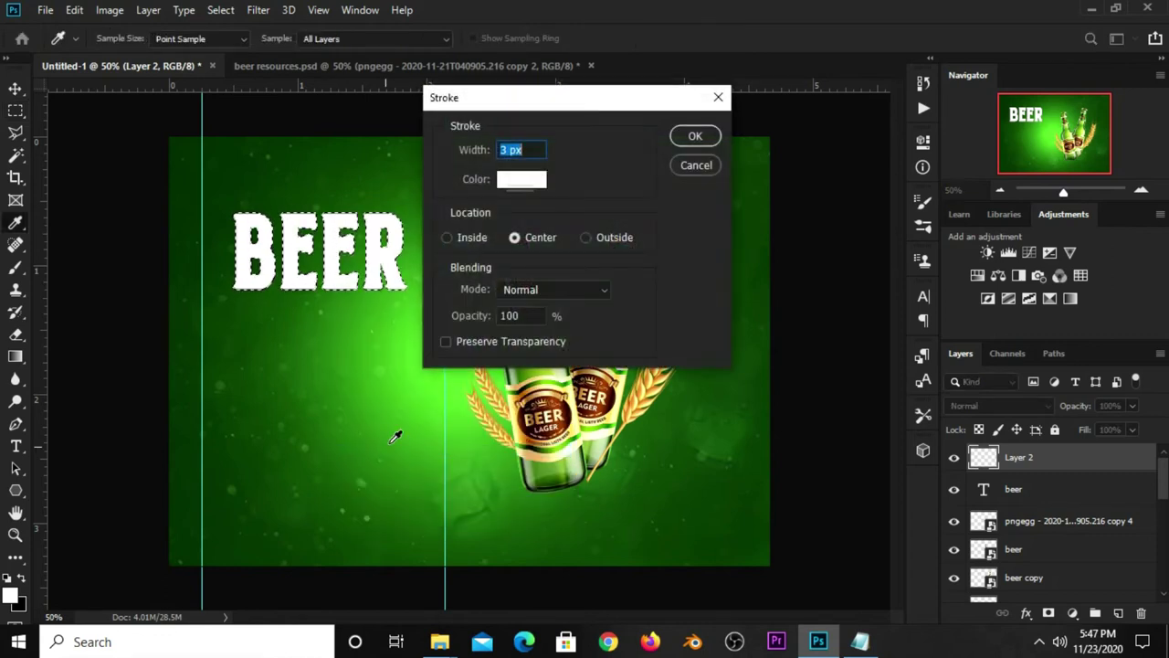
left_click(522, 183)
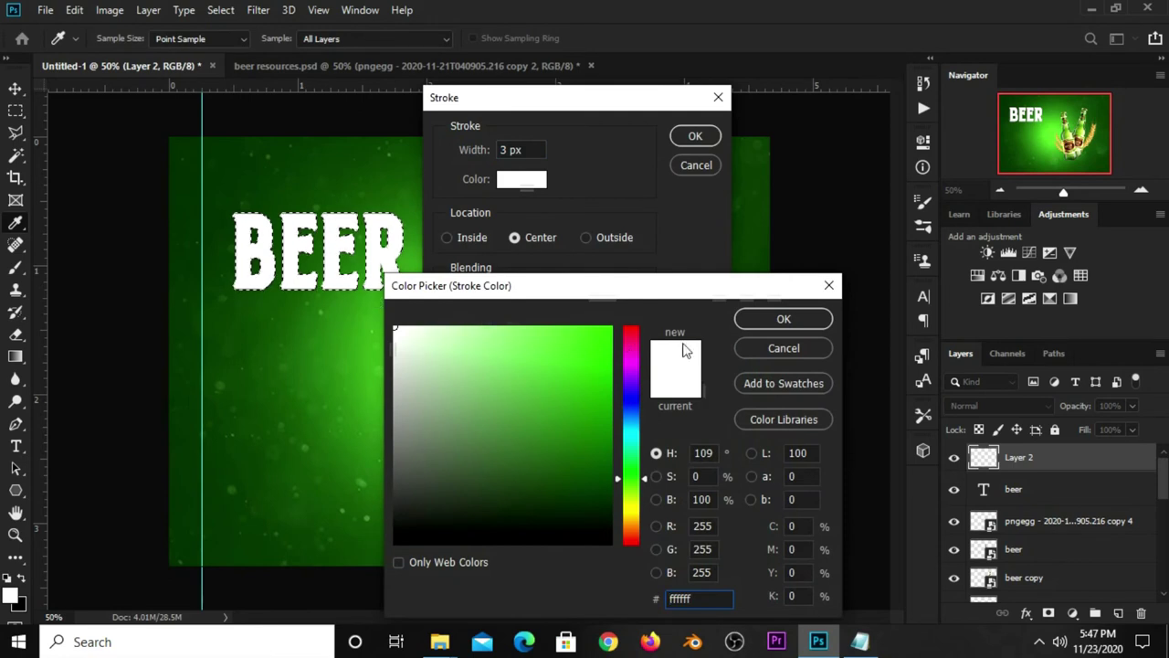
left_click(783, 319)
left_click(694, 136)
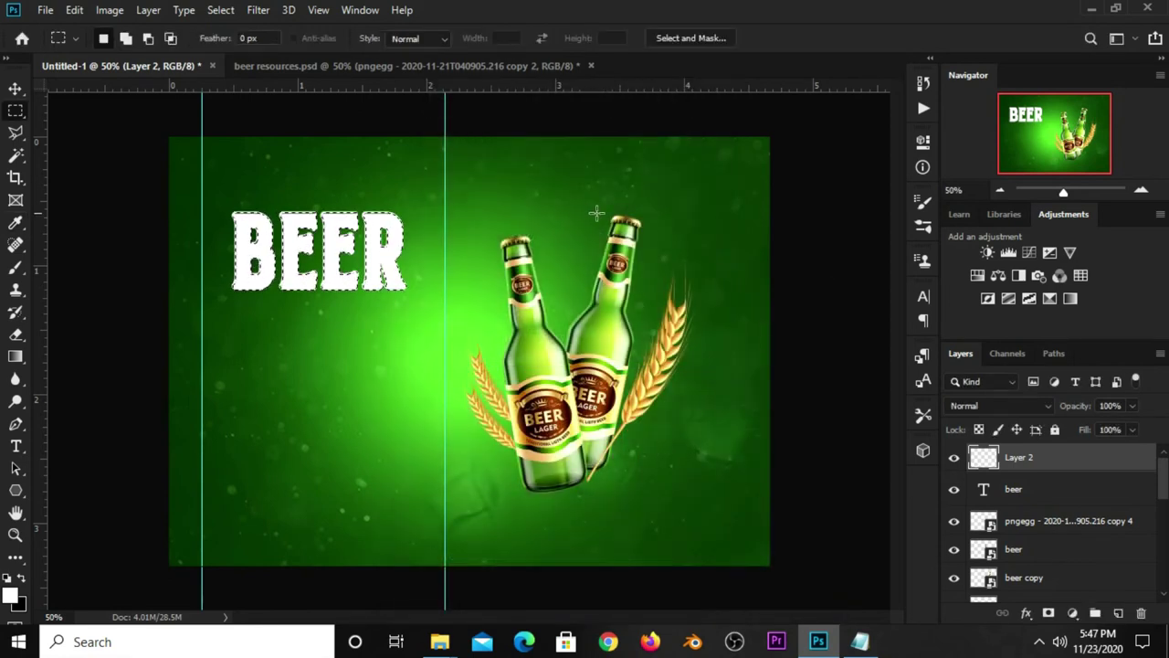
Deselect, then nudge the BEER outline slightly right, toggling it to compare.
key("ctrl+d")
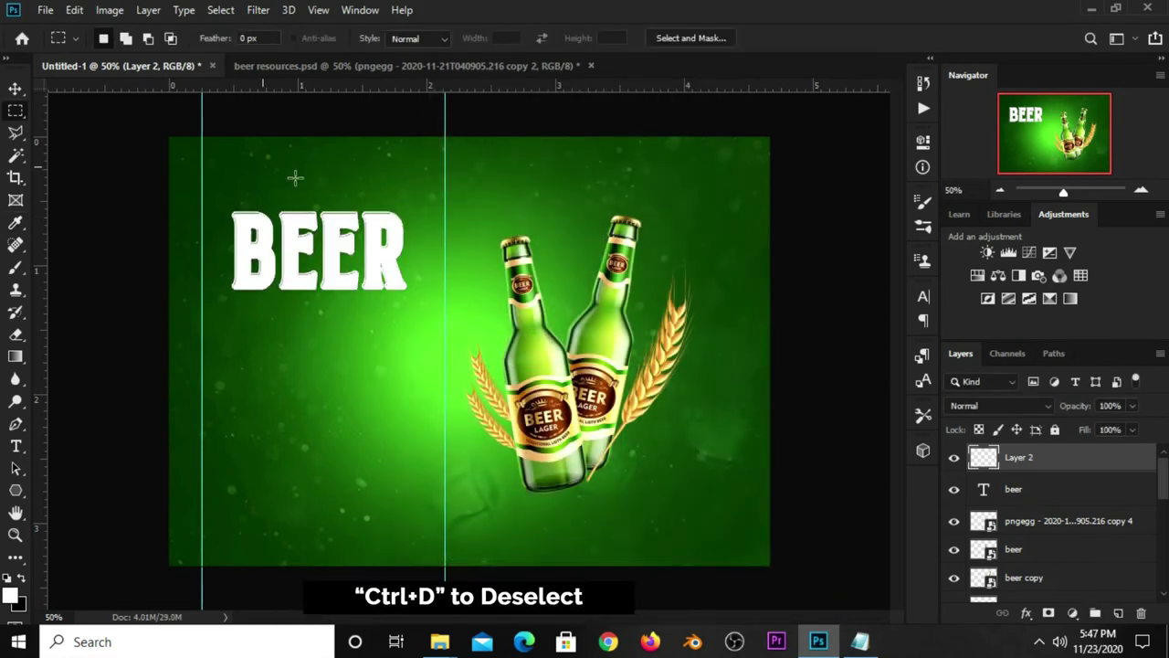
left_click(14, 89)
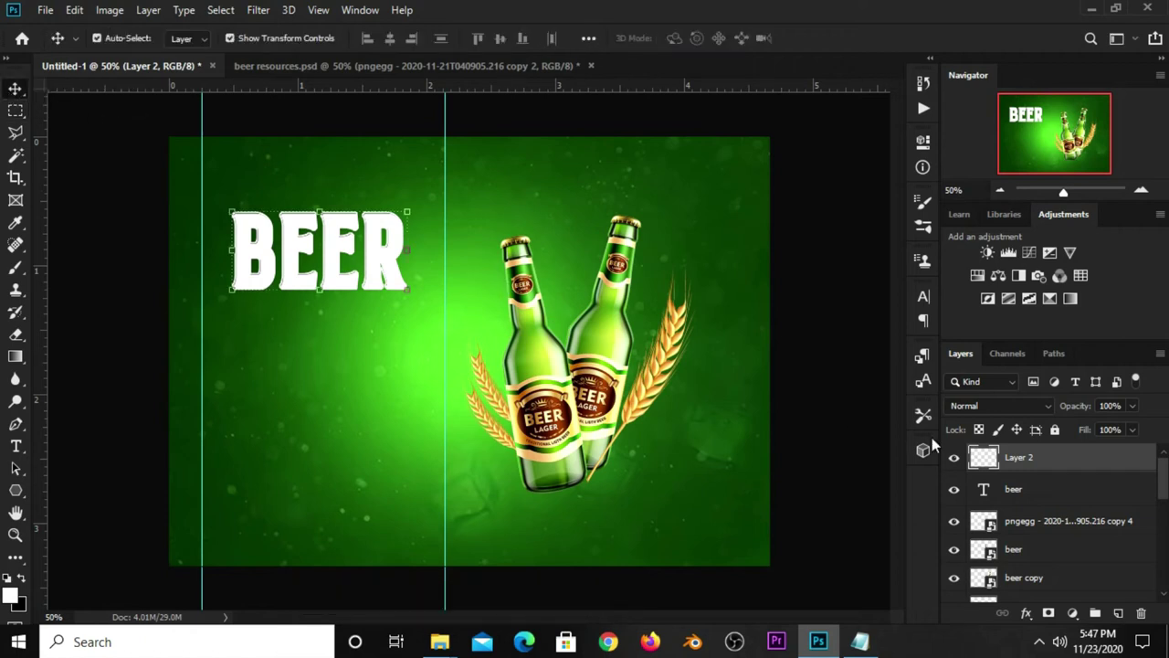
left_click(952, 460)
key("Right")
key("Right")
key("Right")
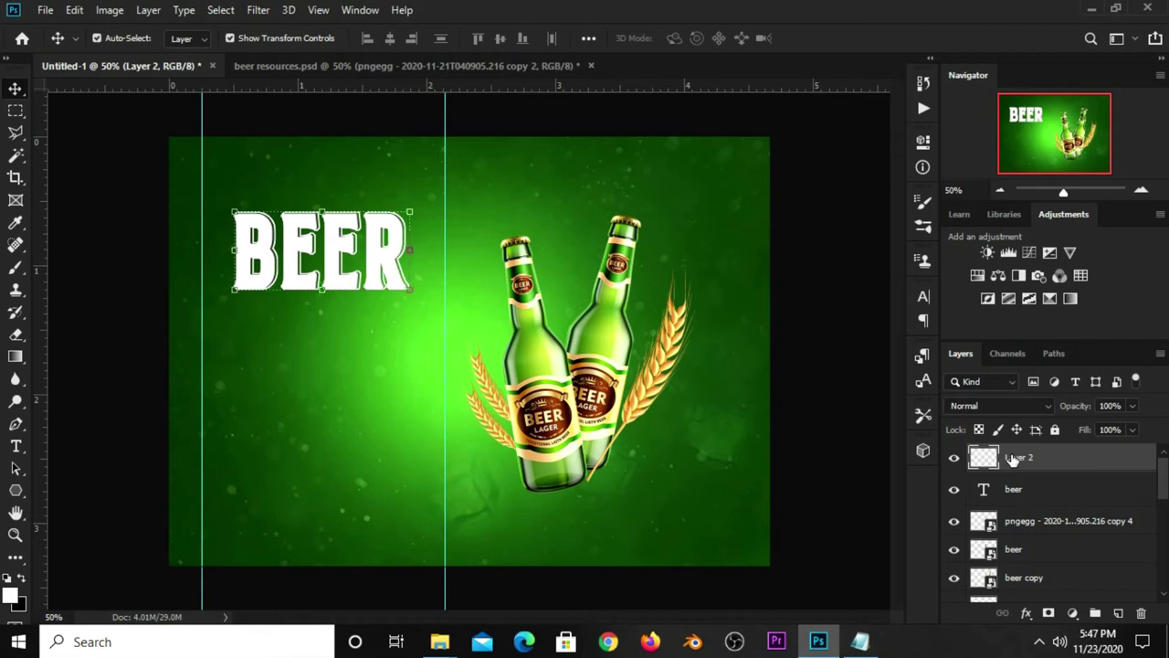
left_click(817, 420)
left_click(953, 458)
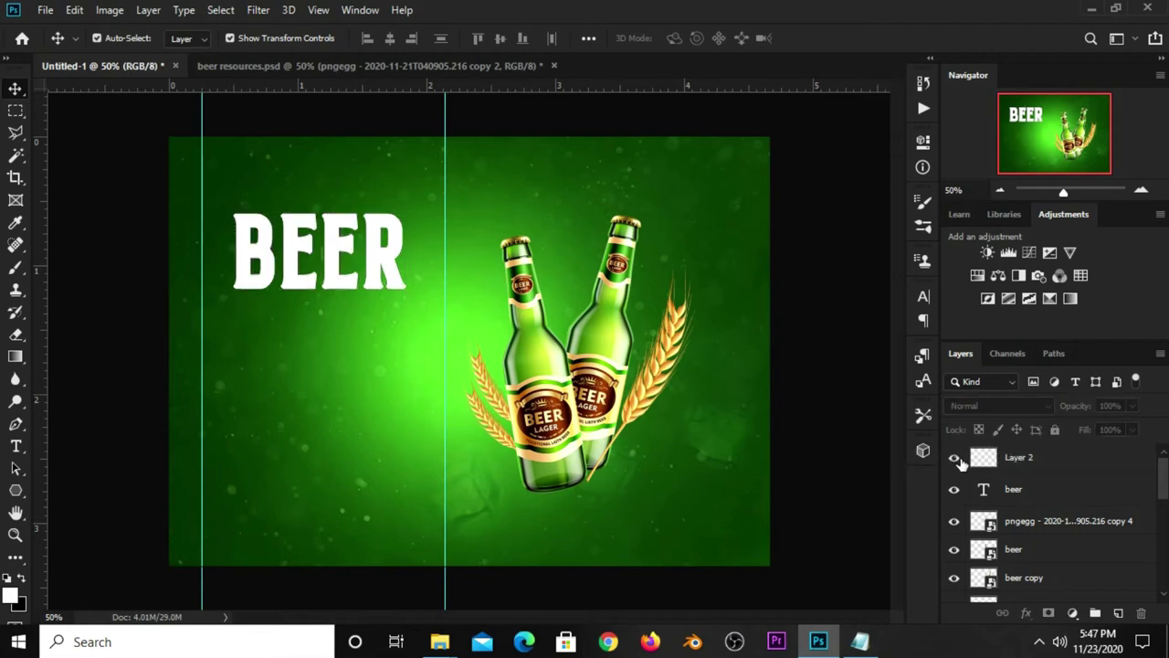
left_click(955, 460)
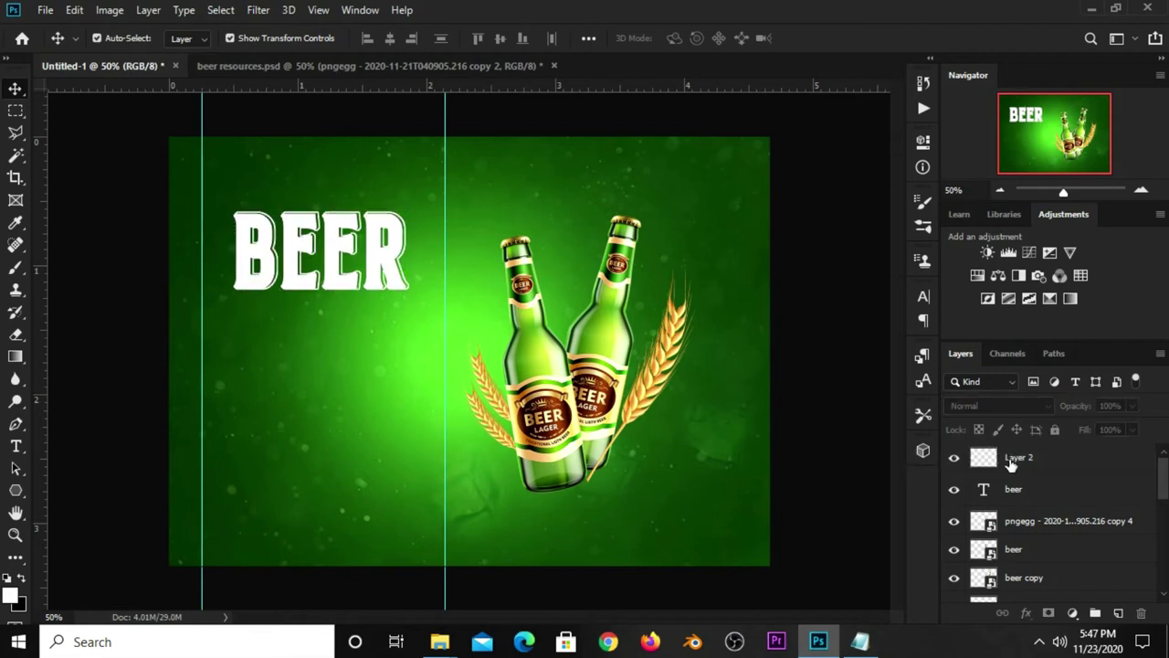
Group the outline layer and the BEER text layer into Group 1.
left_click(1020, 459)
left_click(1032, 491, "shift")
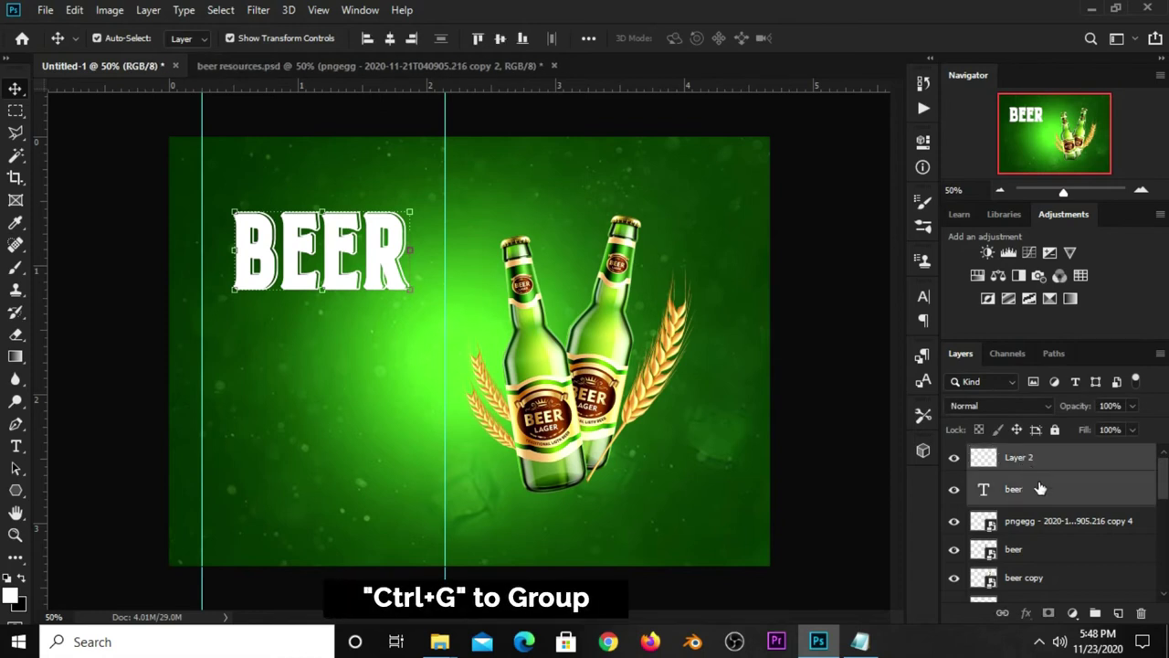
key("ctrl+g")
left_click(954, 454)
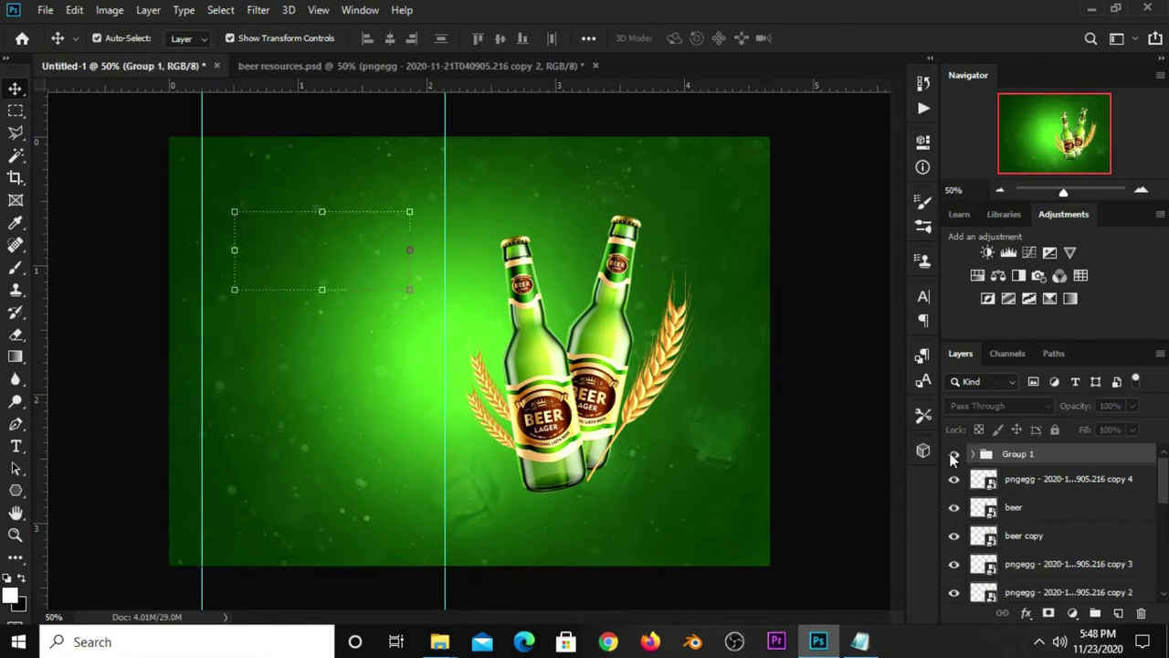
left_click(801, 378)
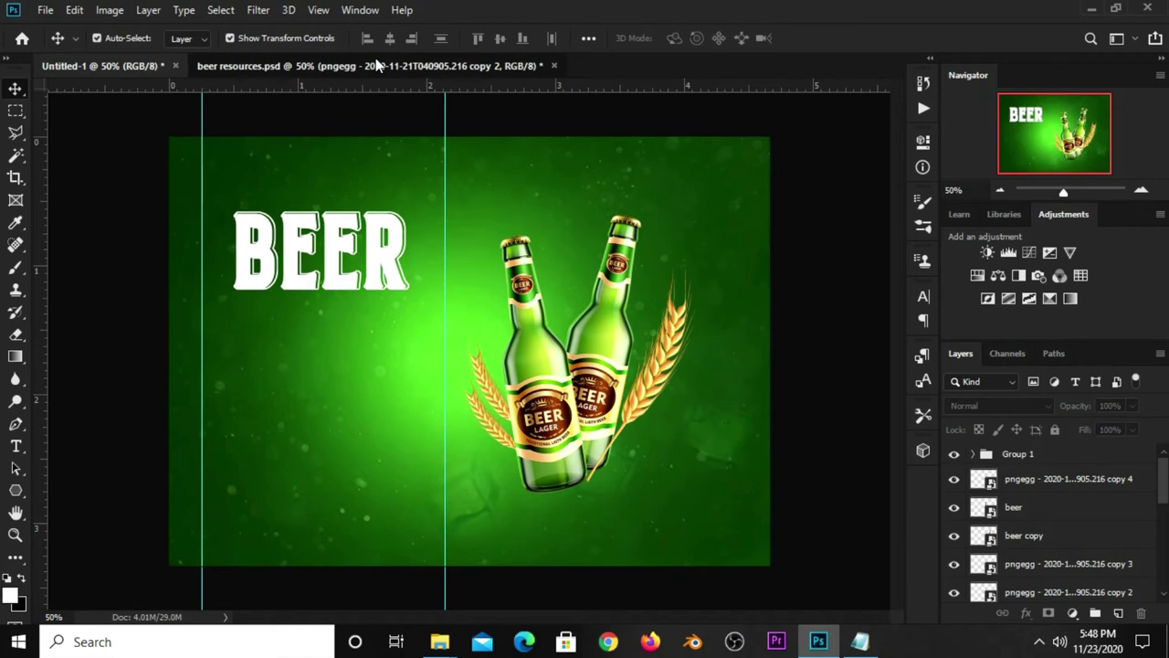
left_click(375, 59)
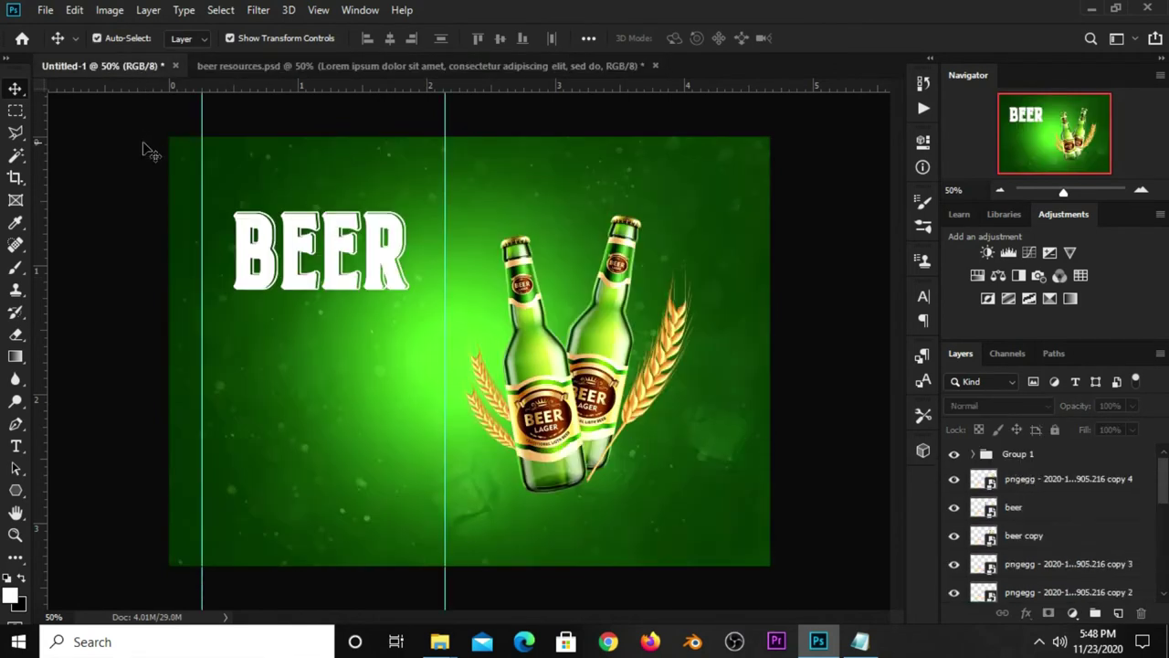
Bring the Lorem ipsum text into the ad and scale it to about 89%.
mouse_move(140, 79)
left_mouse_down()
mouse_move(435, 335)
mouse_move(335, 347)
left_mouse_up()
key("ctrl+t")
left_click_drag(442, 461, 418, 444)
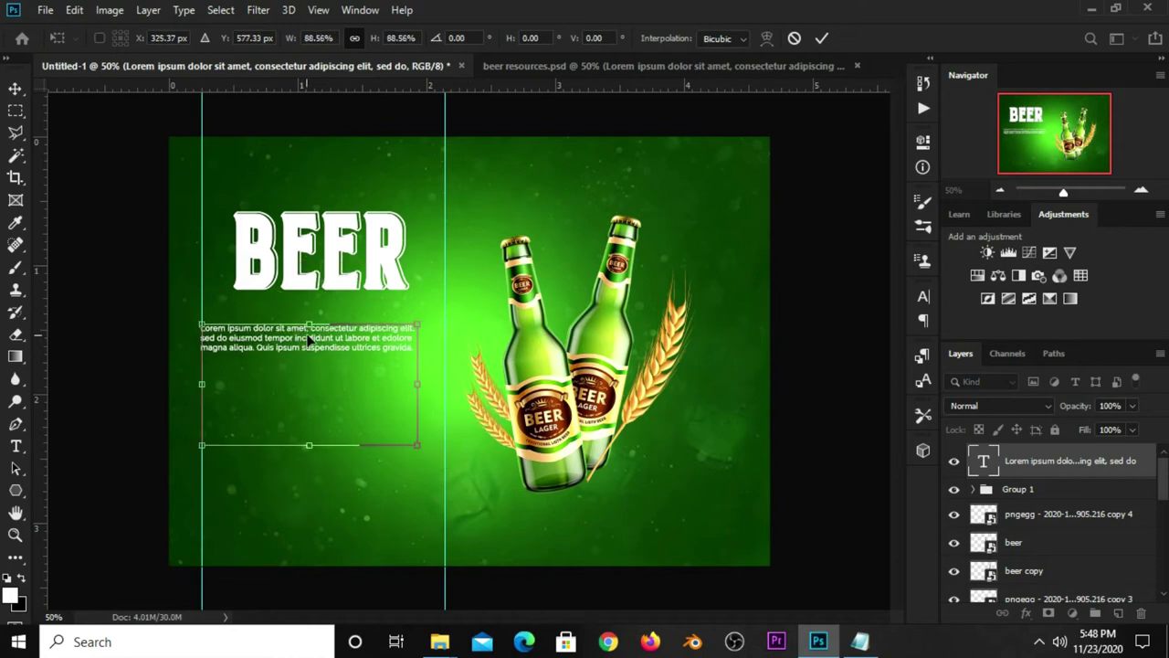
left_click_drag(309, 338, 322, 338)
key("Return")
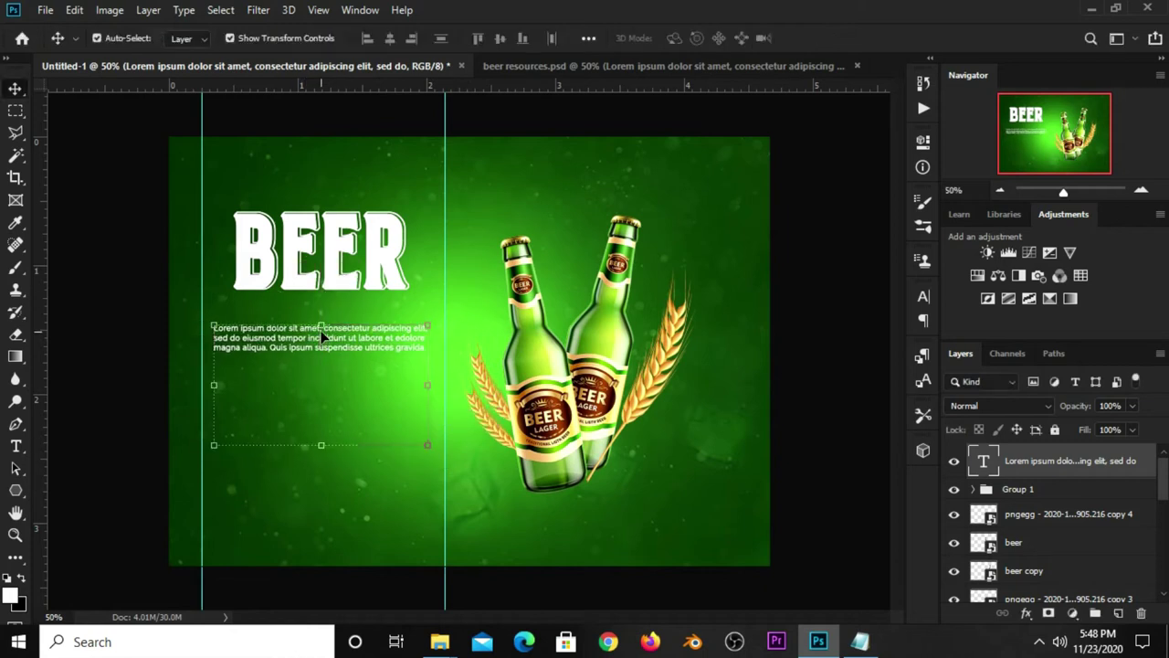
key("Up")
key("Up")
key("Up")
key("Up")
key("Up")
key("Up")
key("Up")
key("Up")
key("Up")
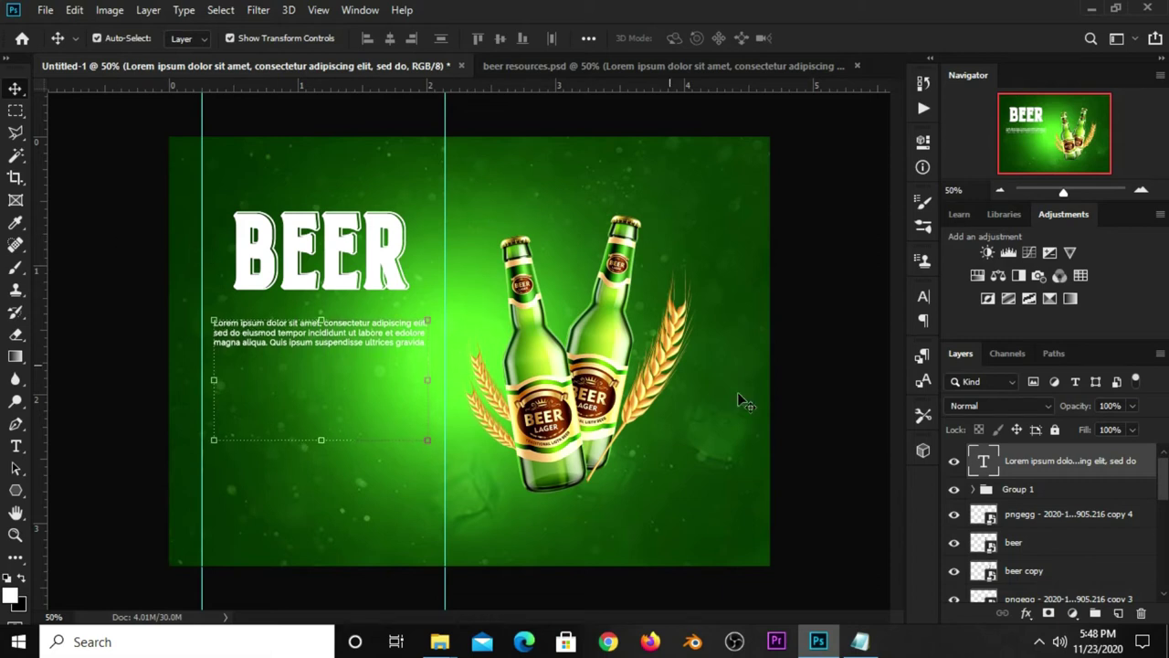
Nudge the BEER headline group and the body text down slightly.
left_click(1009, 488)
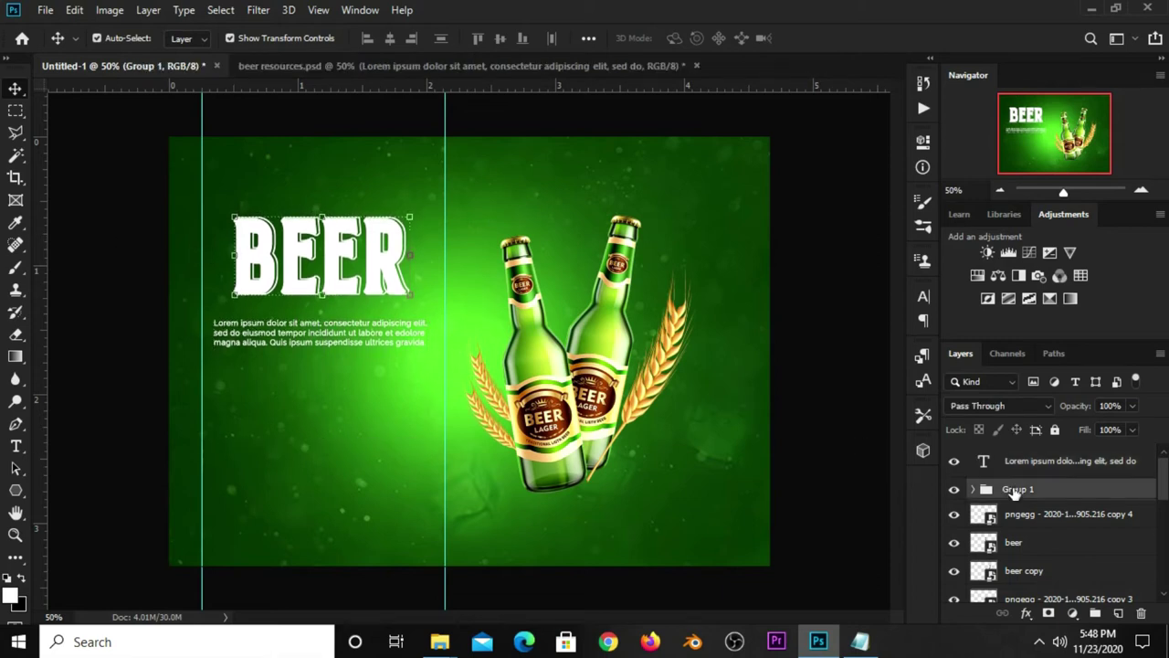
key("Down")
key("Down")
key("Down")
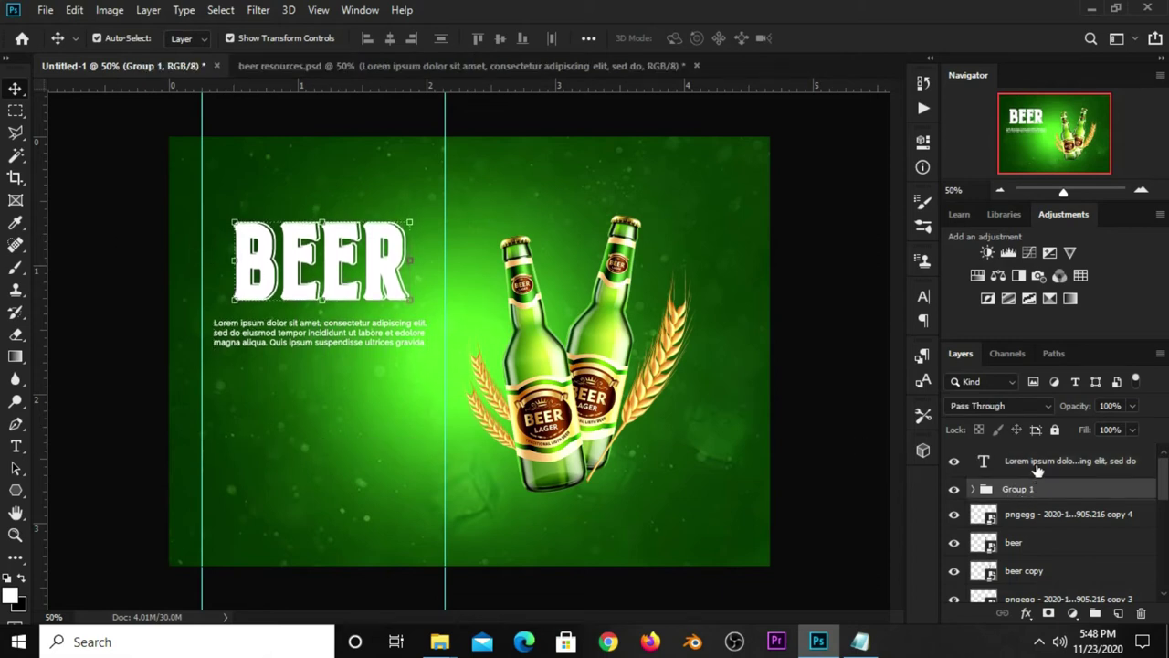
left_click(1037, 465)
key("Down")
key("Down")
key("Down")
key("Down")
key("Down")
key("Down")
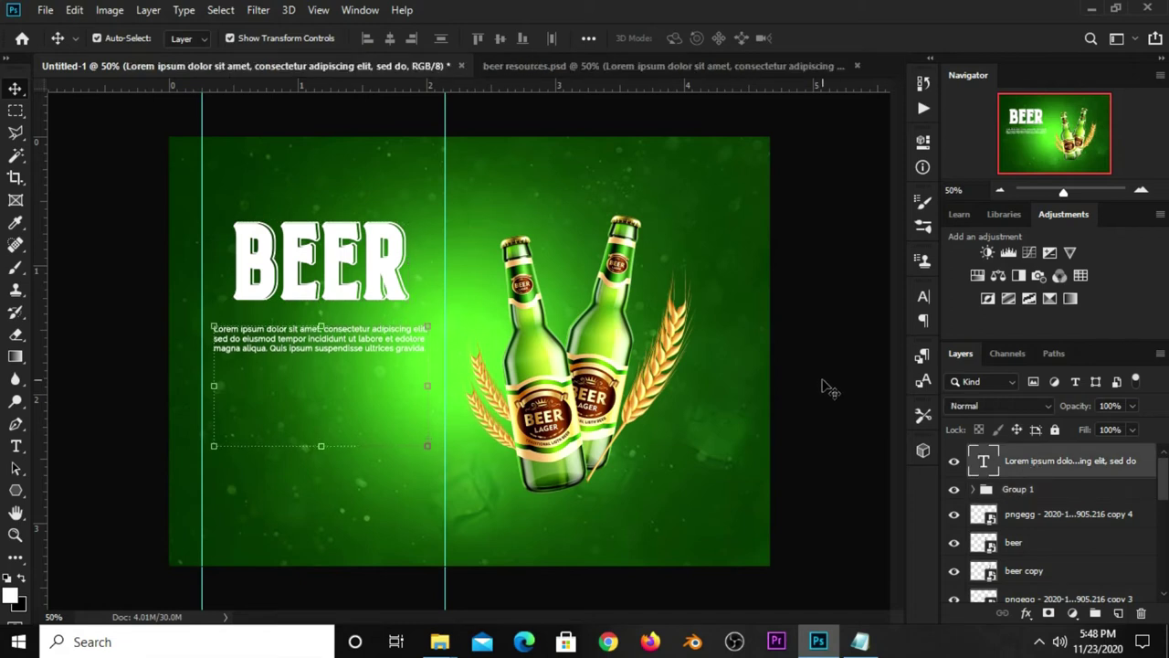
left_click(822, 370)
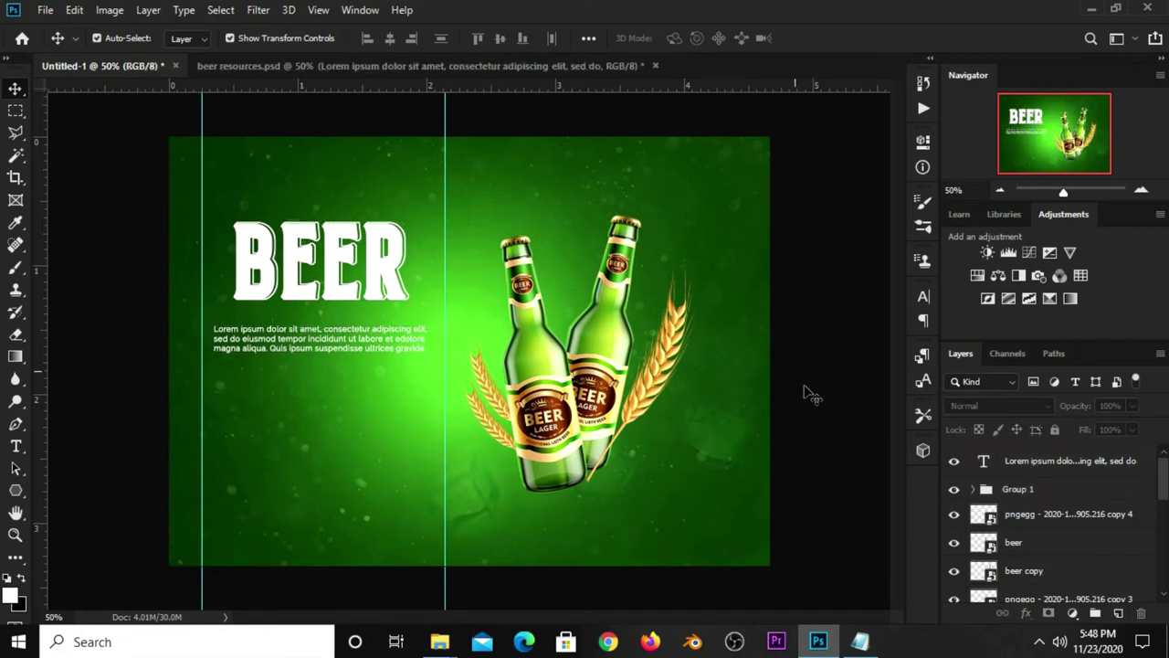
Copy the finest beer line from Notepad and add 'finest beer' as a new text layer.
left_click(860, 641)
left_click_drag(691, 360, 601, 365)
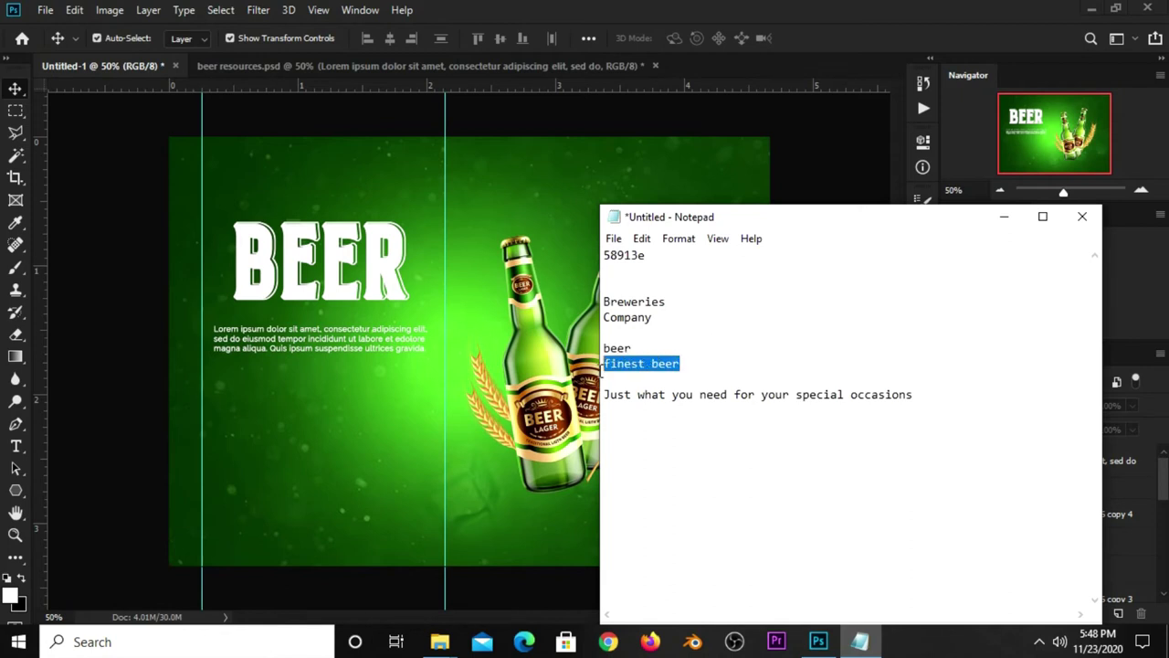
right_click(610, 369)
left_click(660, 165)
left_click(769, 77)
left_click(27, 444)
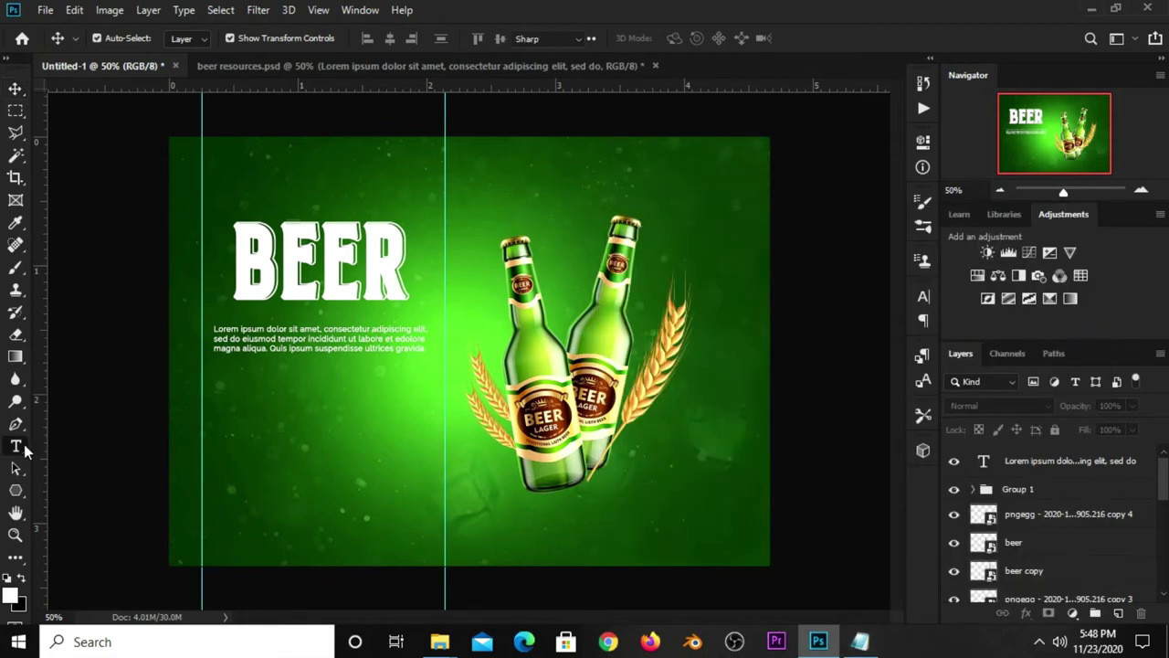
right_click(27, 444)
left_click(66, 442)
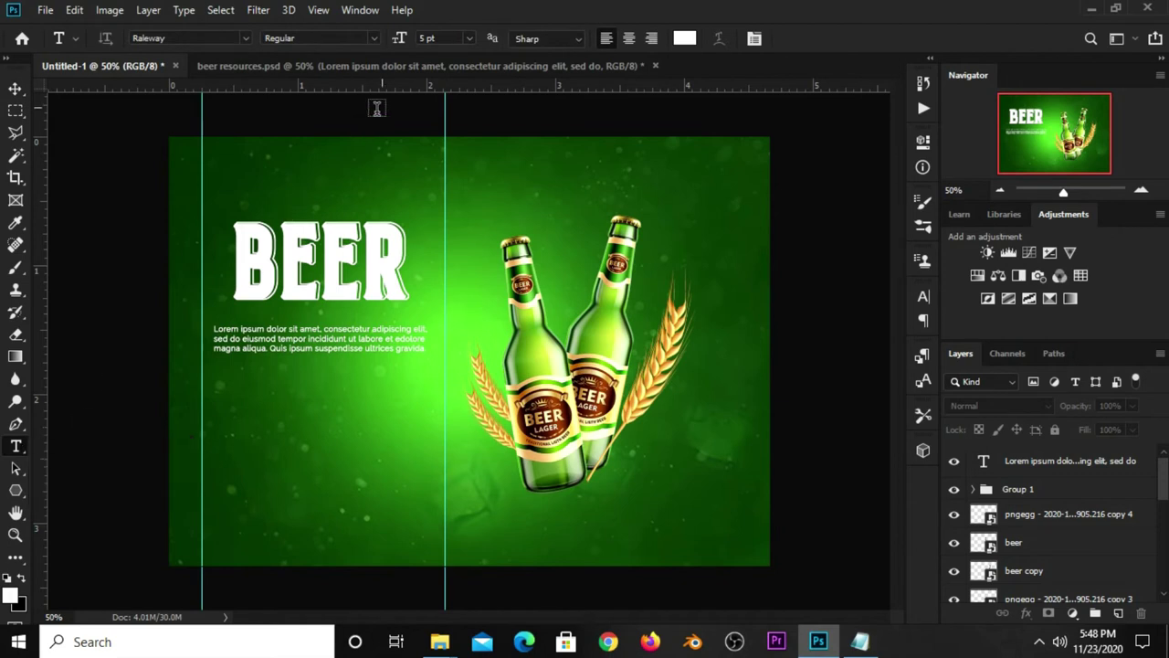
left_click(259, 423)
type("finest beer")
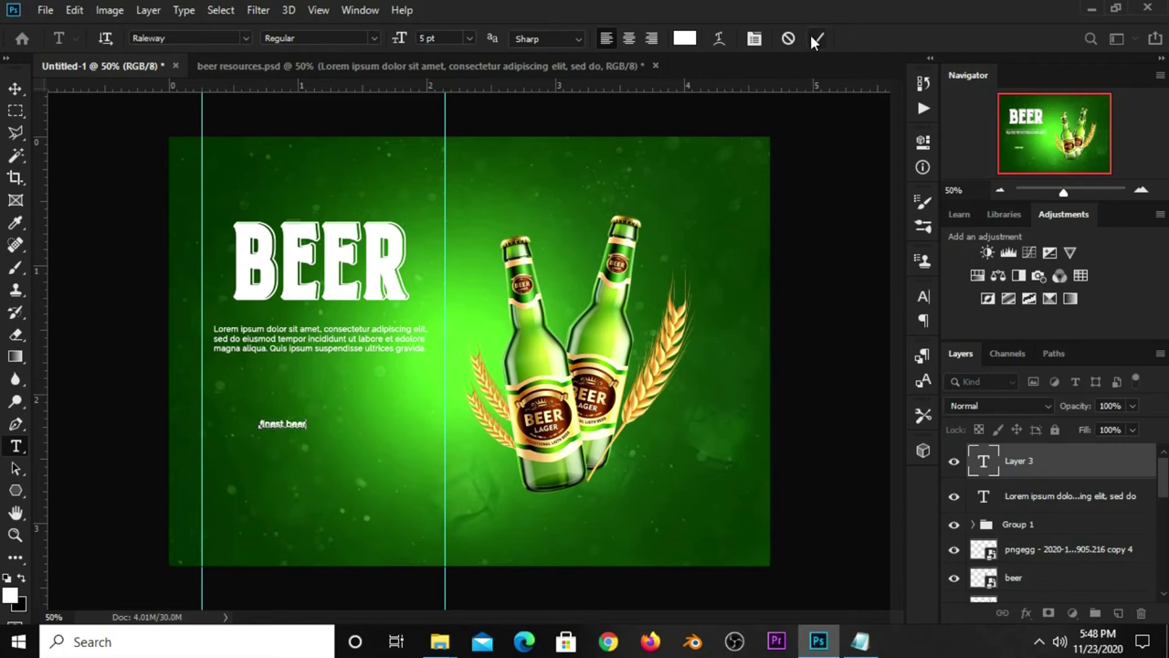
left_click(812, 38)
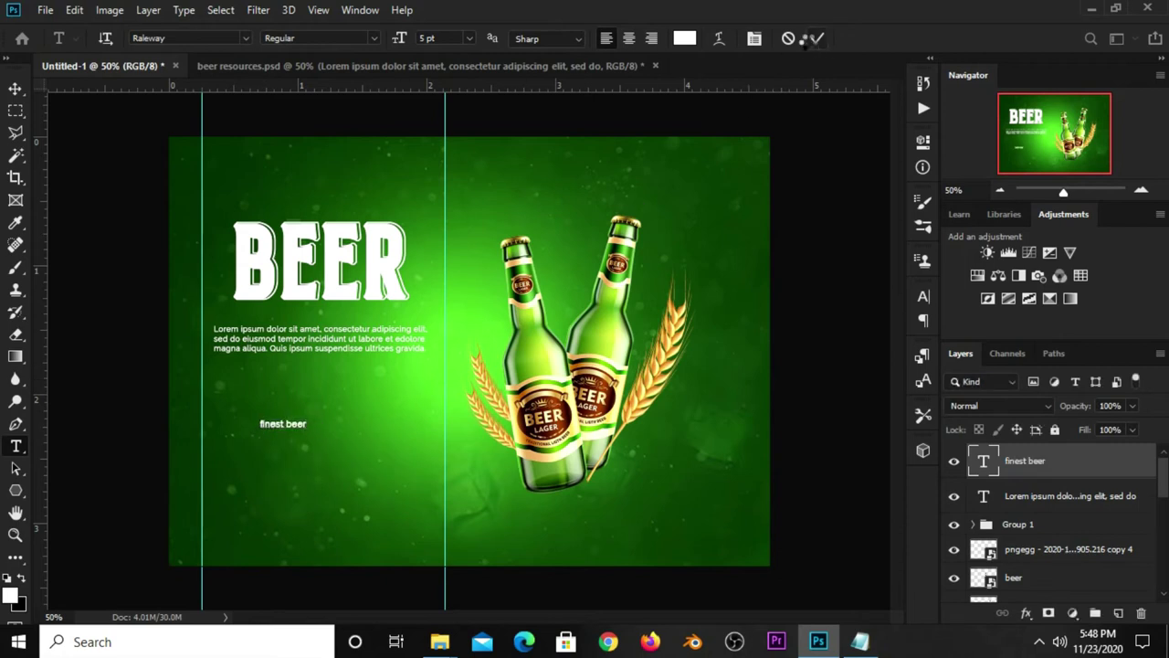
Set the tagline to 30 pt in the Northead font.
left_click(469, 39)
left_click(450, 205)
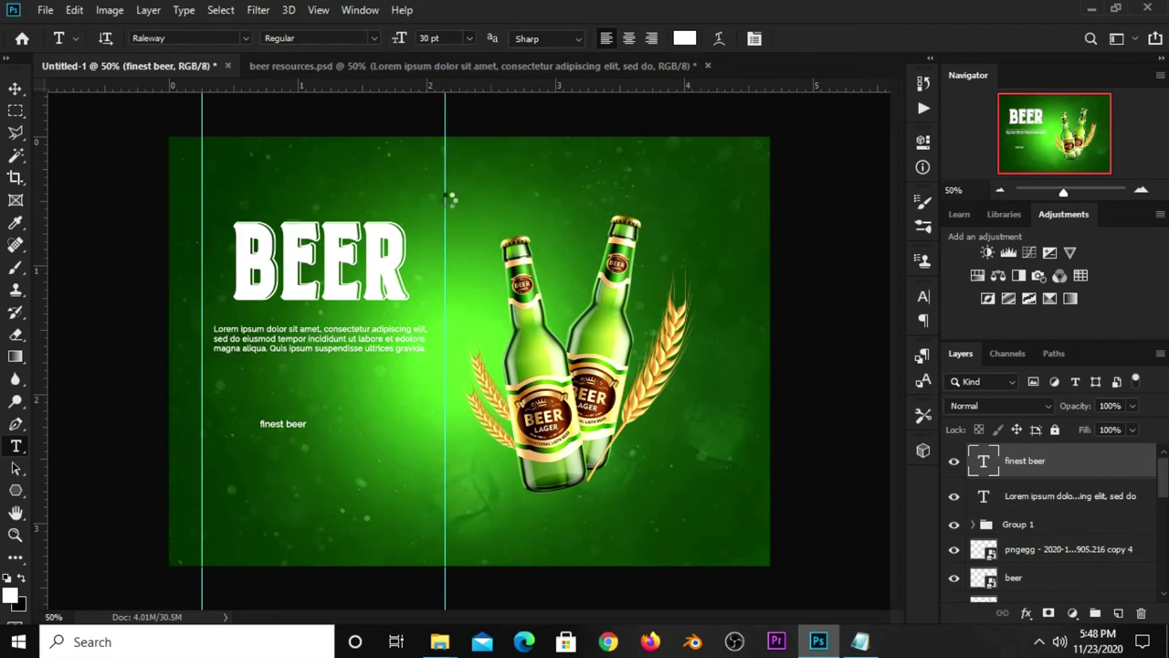
left_click(924, 295)
type("nort")
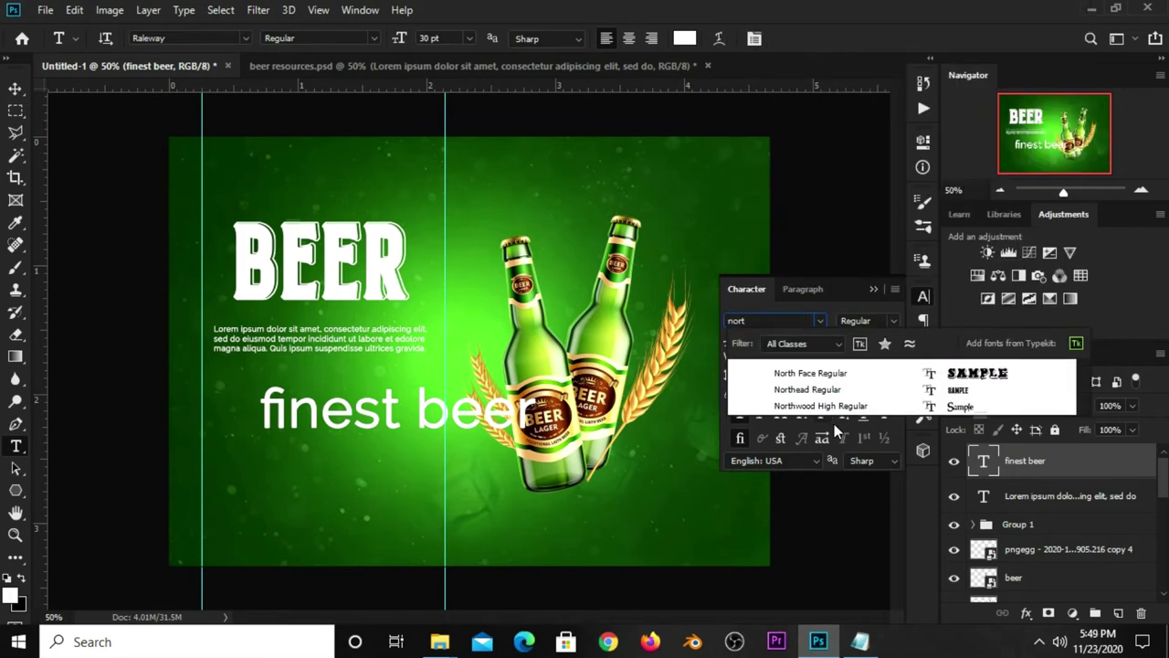
key("Up")
key("Up")
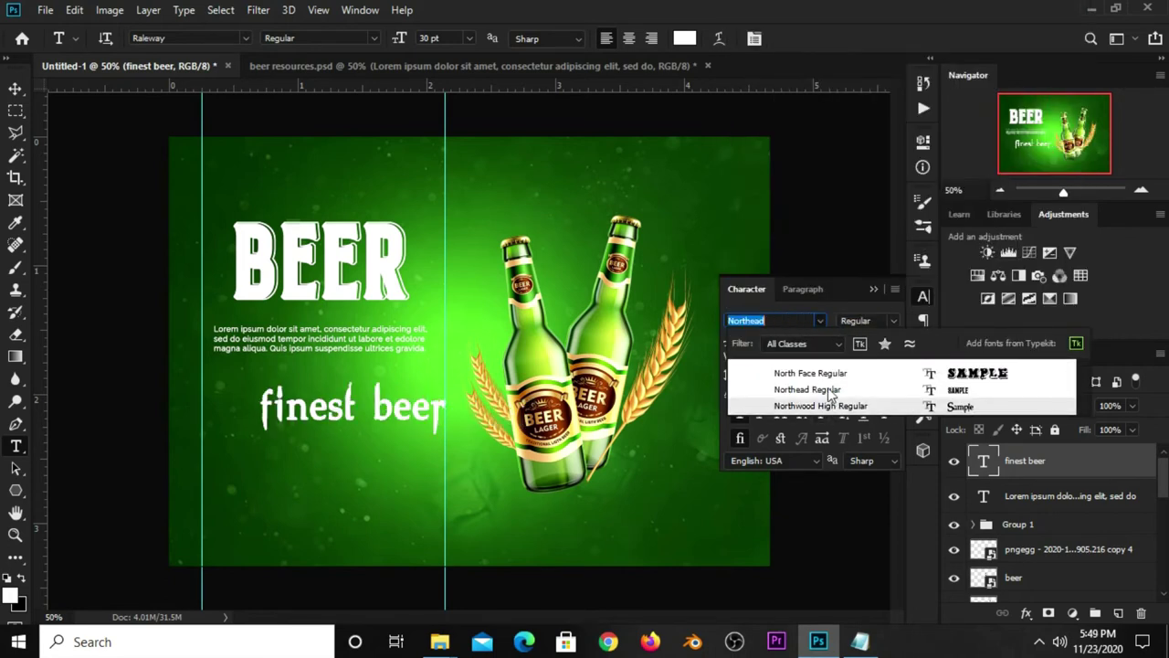
left_click(827, 390)
left_click(869, 295)
left_click(875, 292)
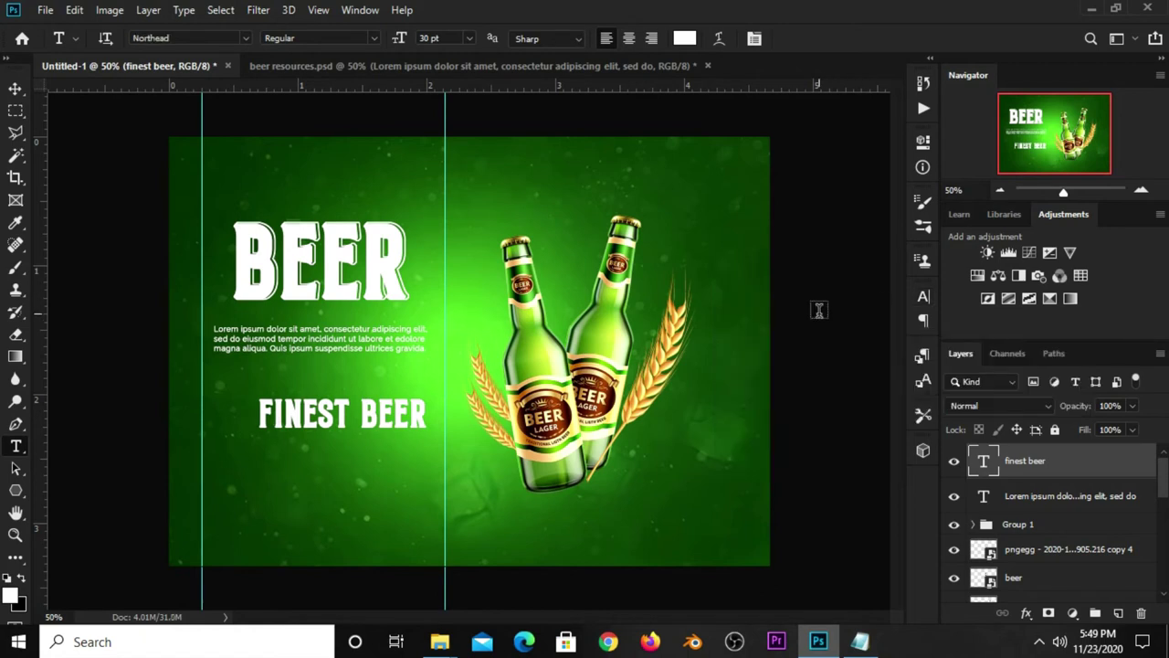
Move the tagline under the body text and append '!' to read FINEST BEER!
key("v")
mouse_move(345, 430)
left_mouse_down()
mouse_move(369, 415)
mouse_move(349, 396)
left_mouse_up()
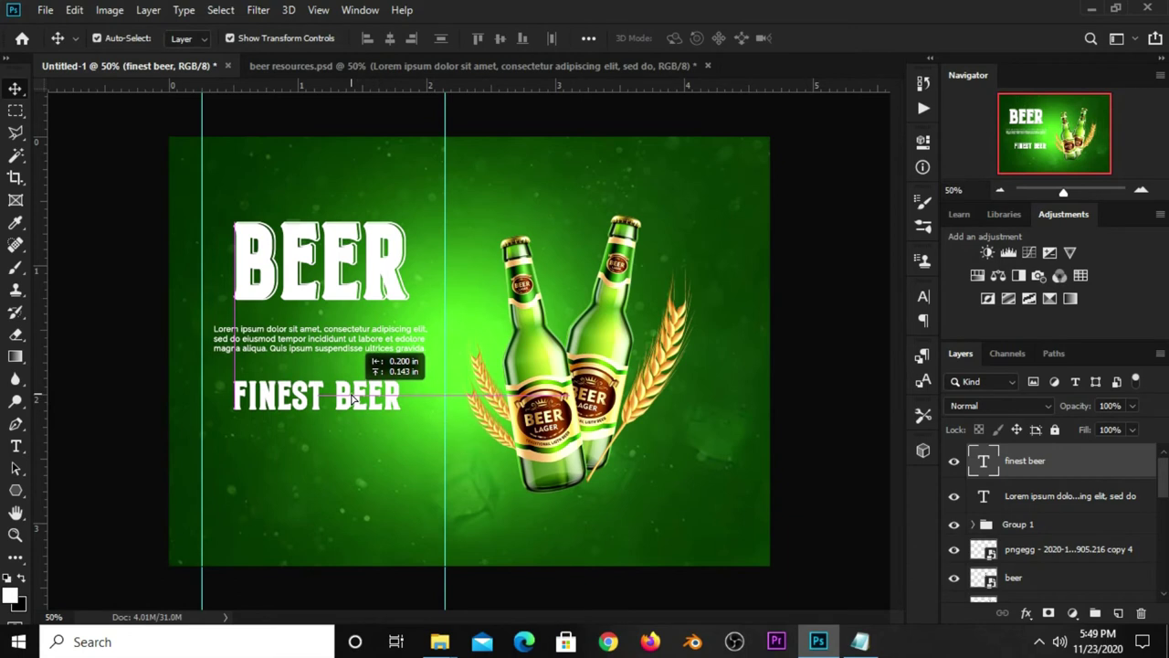
key("t")
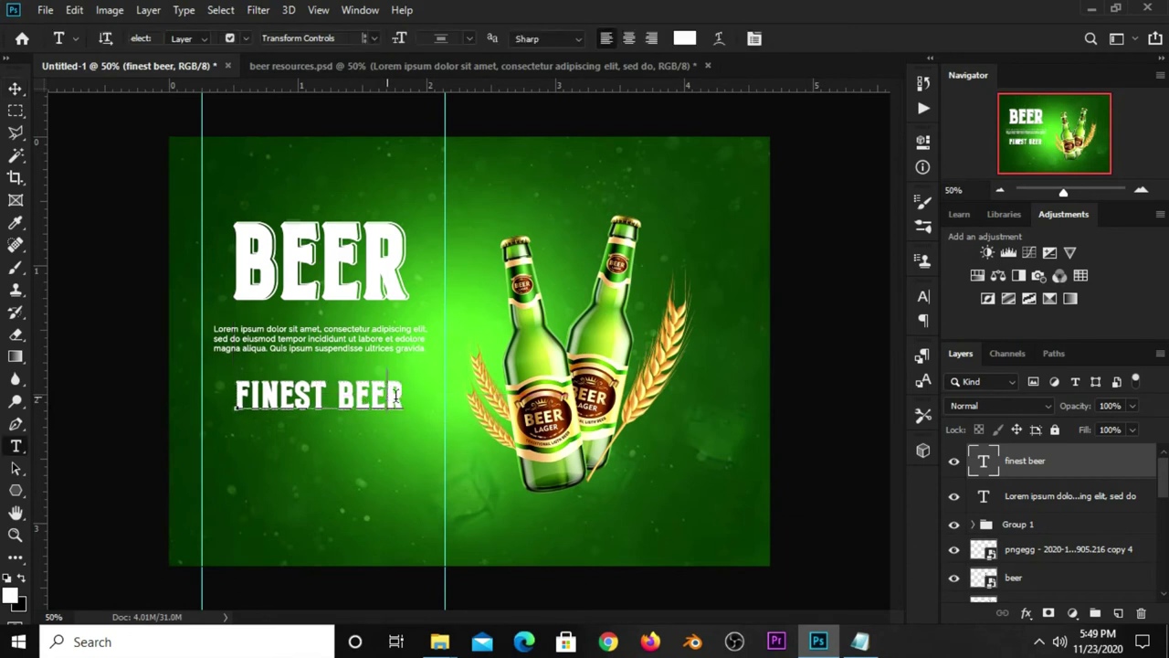
left_click(396, 395)
type("!")
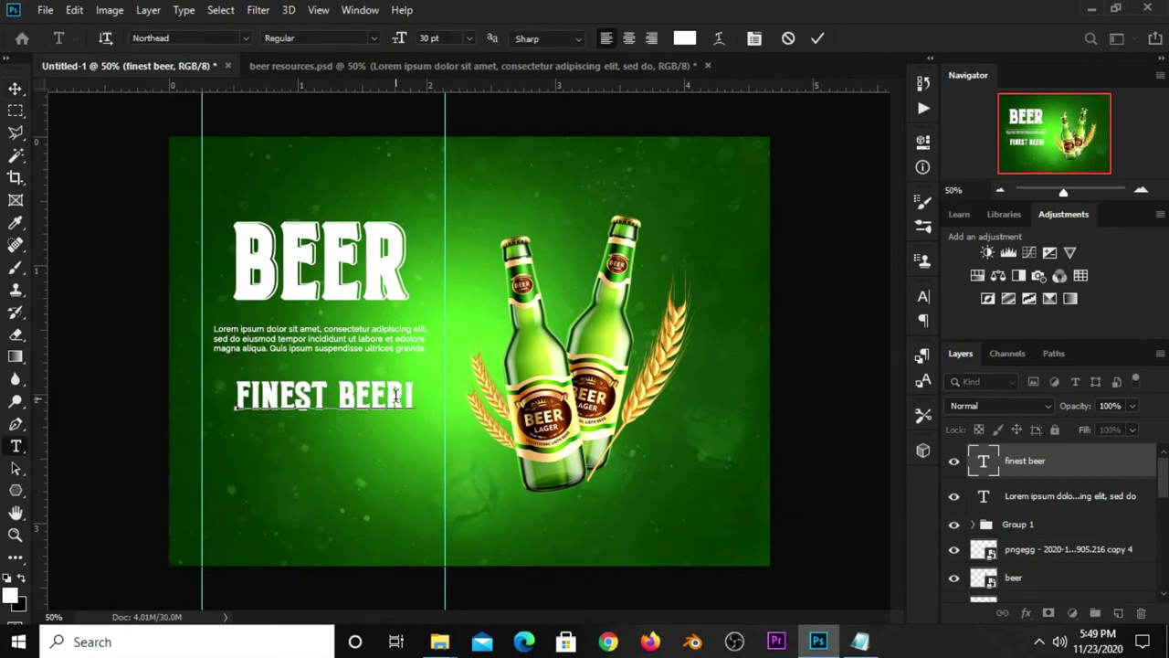
left_click(817, 41)
key("v")
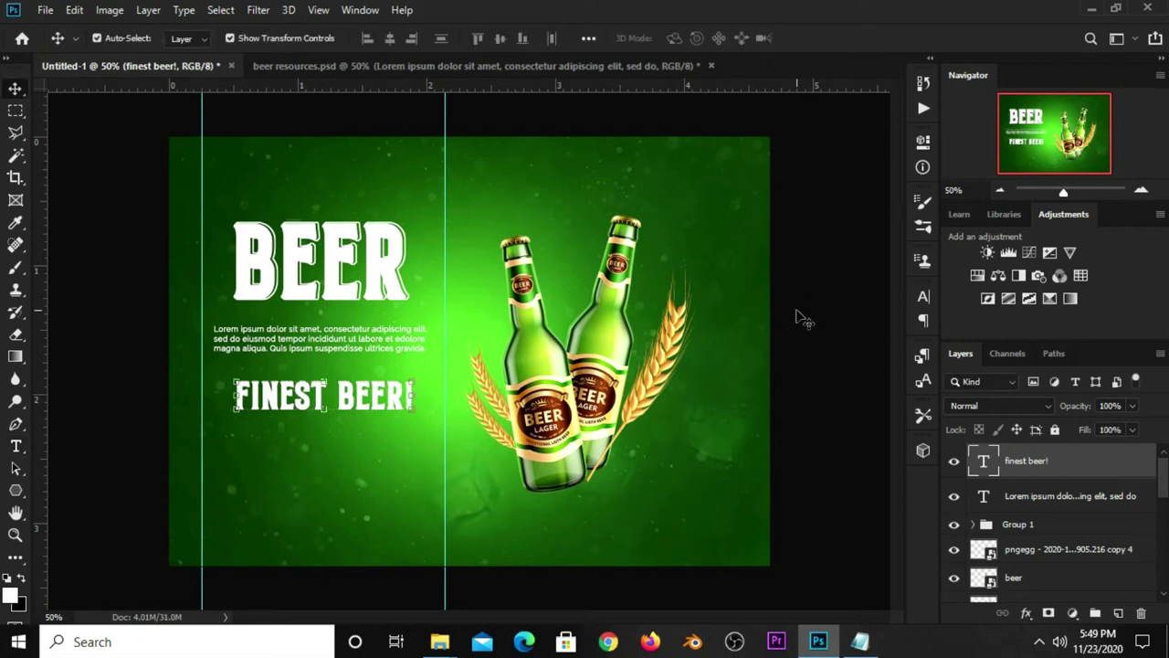
left_click(812, 430)
left_click(860, 642)
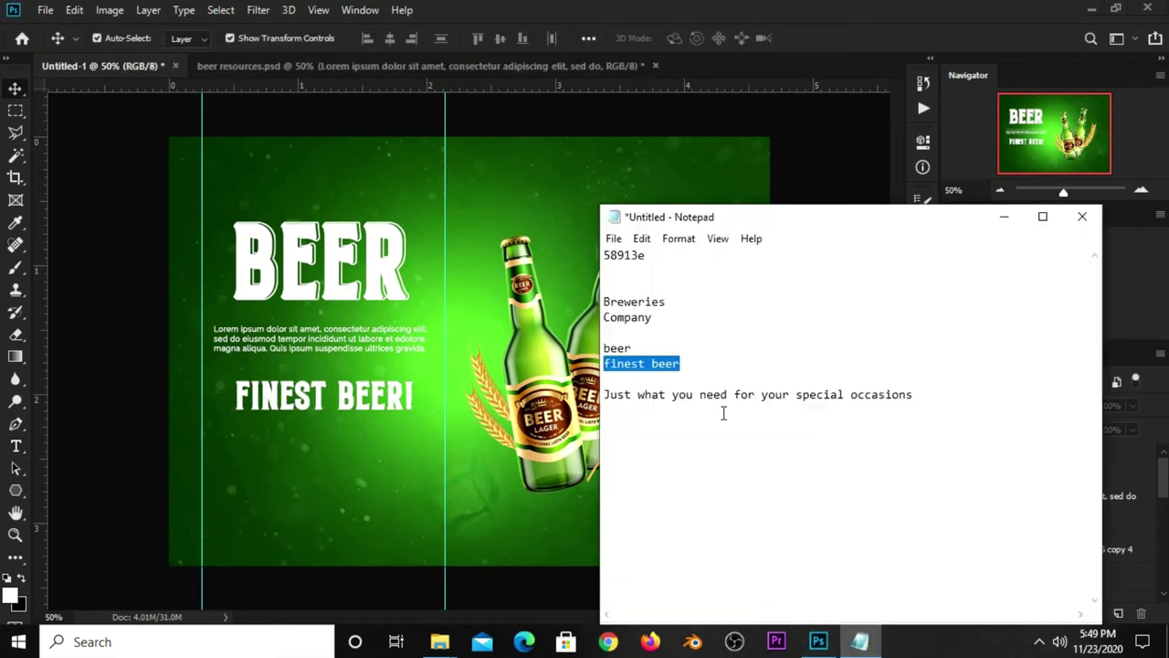
Copy the special occasions sentence from the notes and nudge FINEST BEER! up slightly.
left_click_drag(604, 395, 945, 388)
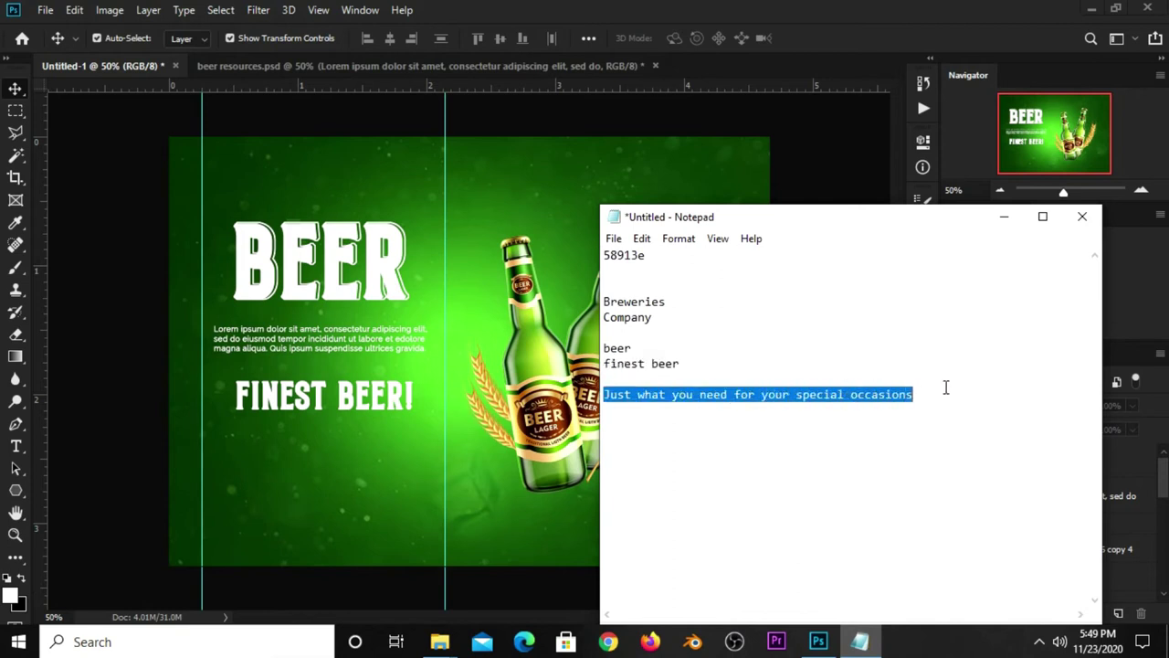
right_click(856, 389)
left_click(869, 182)
left_click(822, 179)
left_click(387, 406)
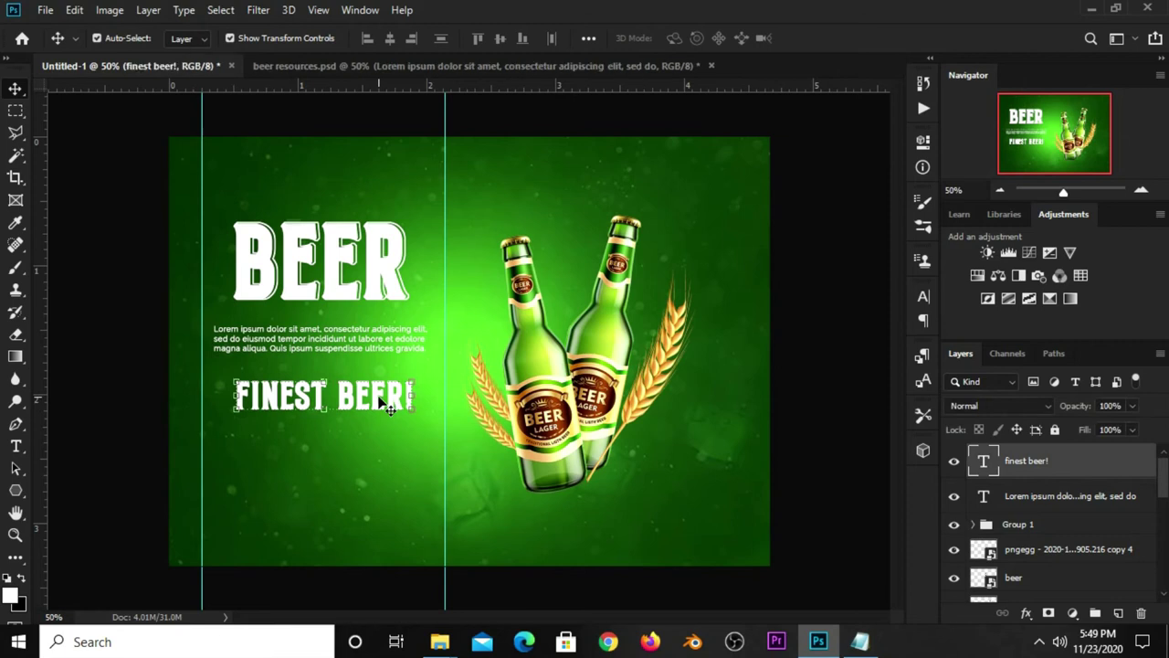
left_click_drag(379, 399, 378, 391)
Set the Type tool size back to 30 pt after briefly trying 14 pt.
left_click(16, 446)
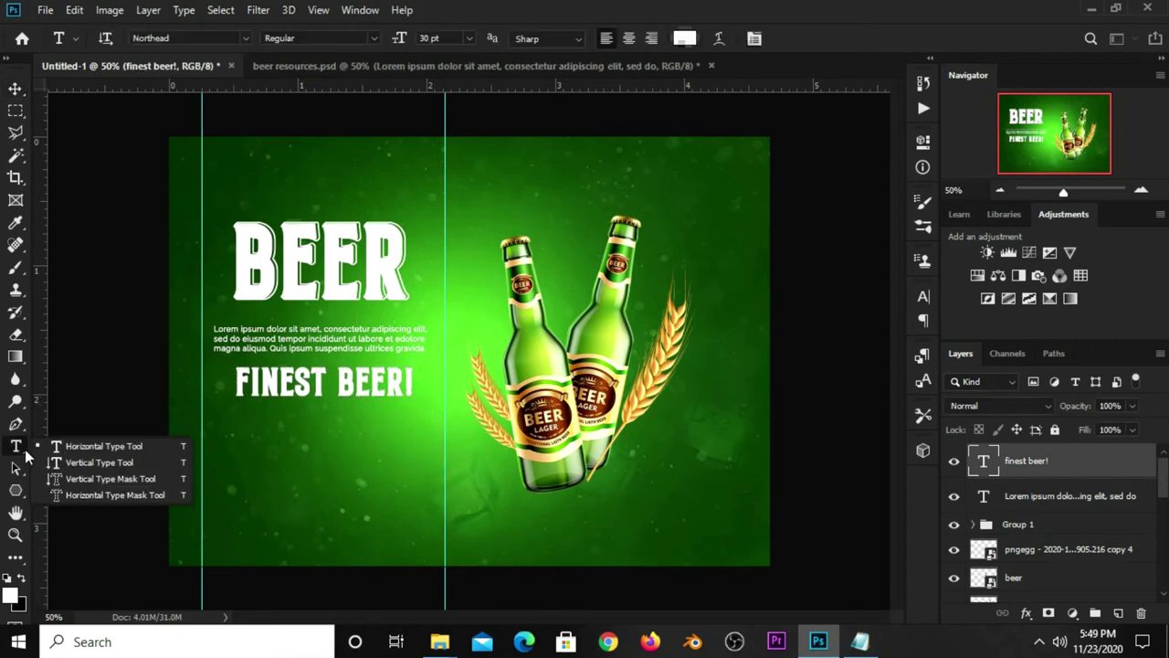
left_click(73, 456)
left_click(468, 38)
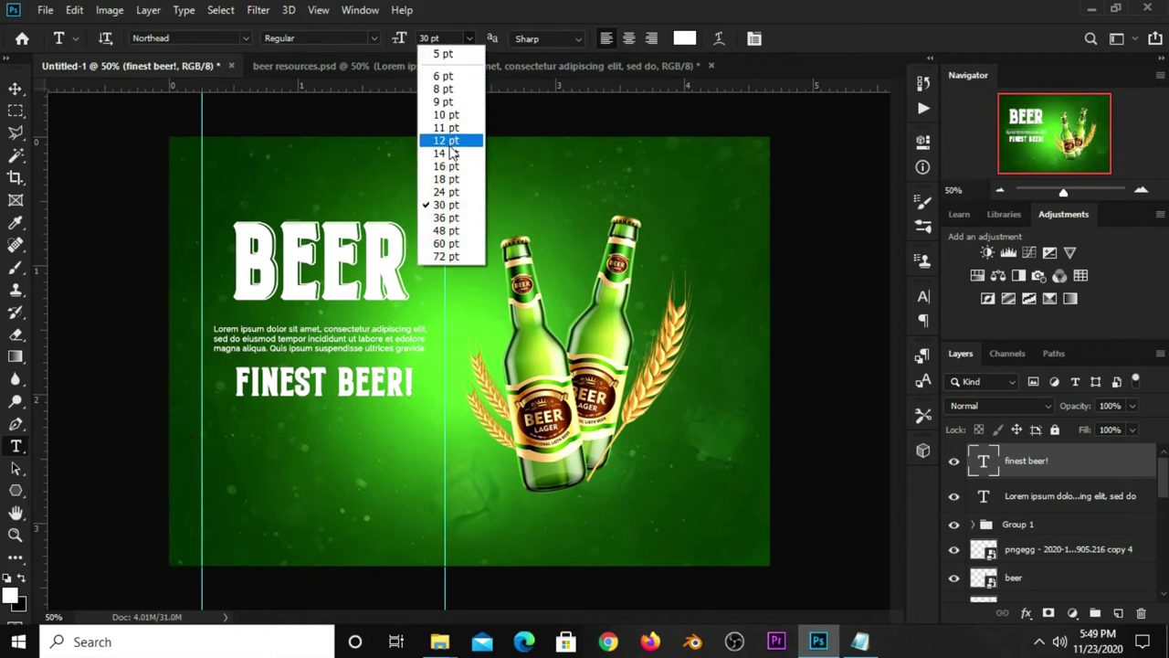
left_click(447, 153)
left_click(468, 39)
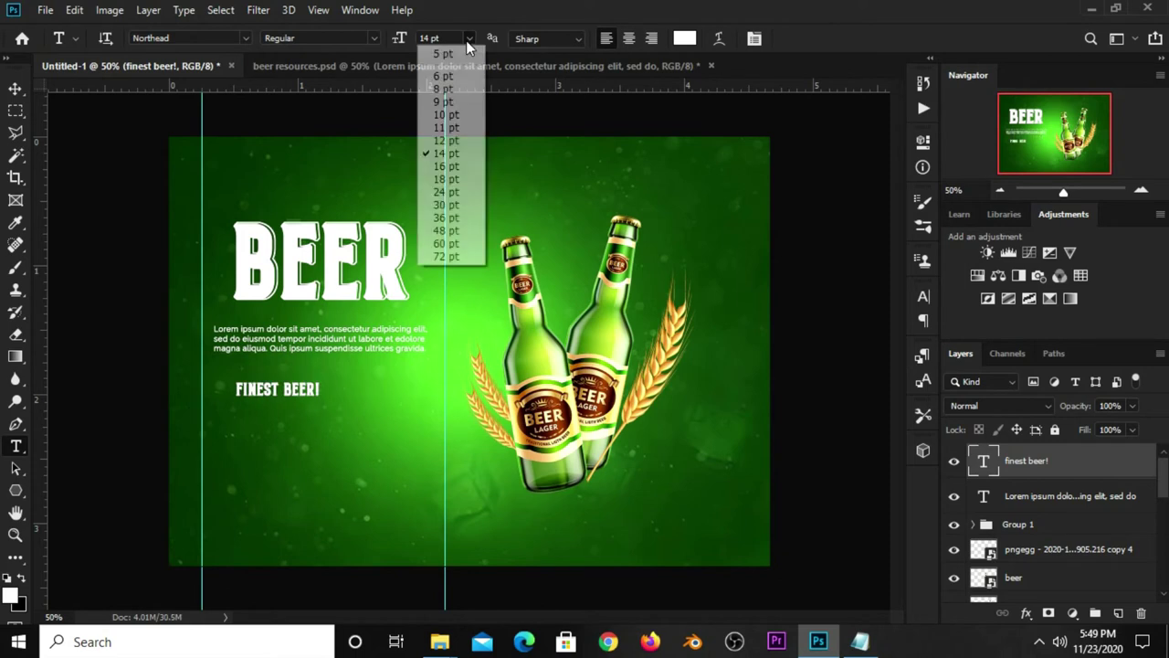
left_click(453, 128)
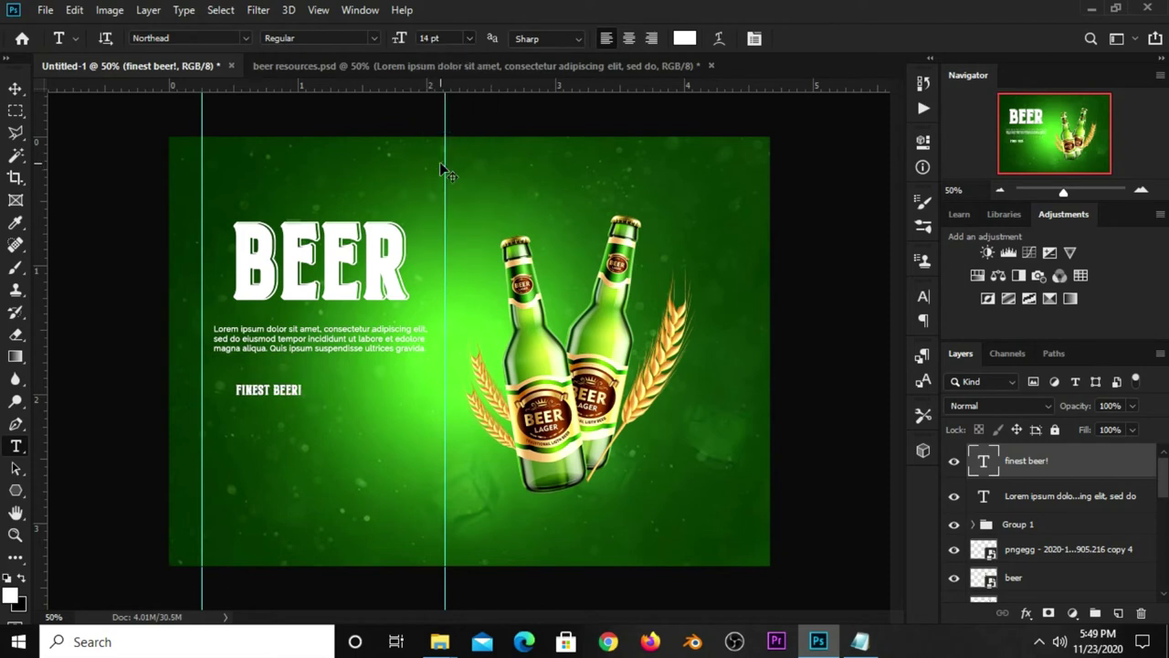
type("30")
key("Return")
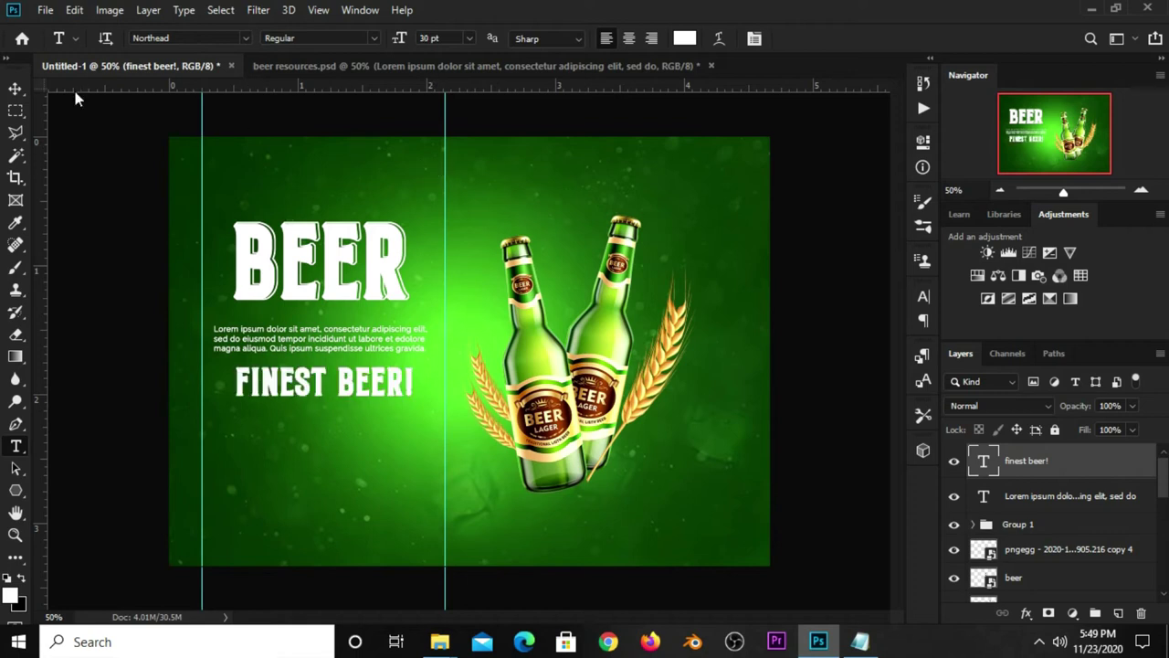
left_click(15, 88)
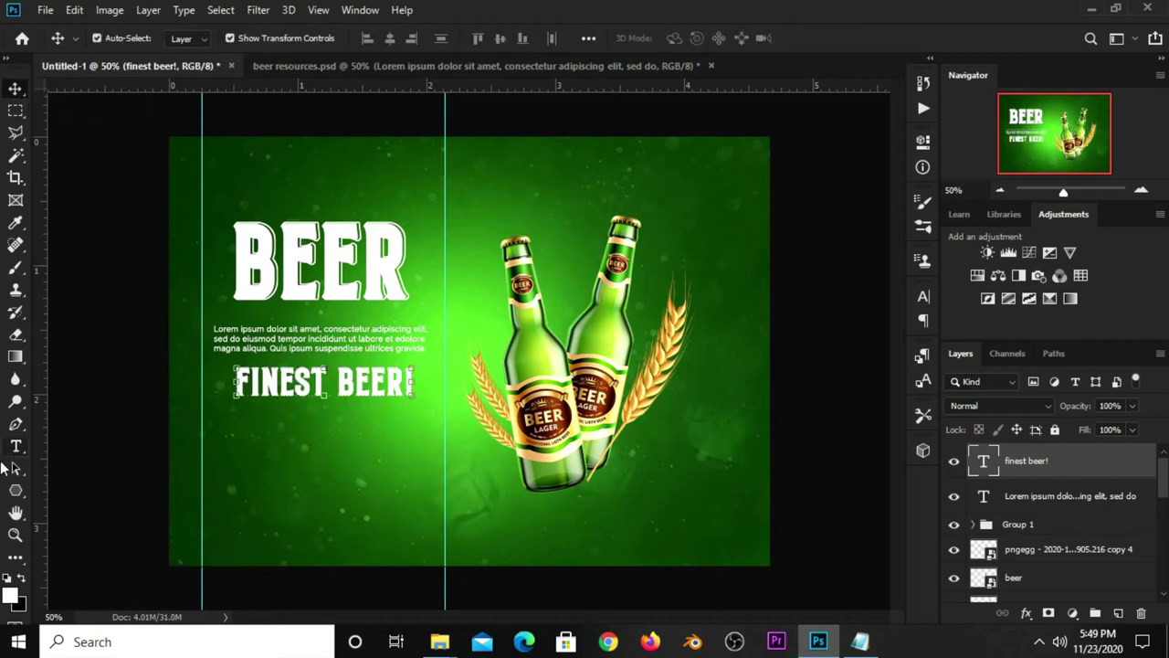
left_click_drag(15, 445, 37, 447)
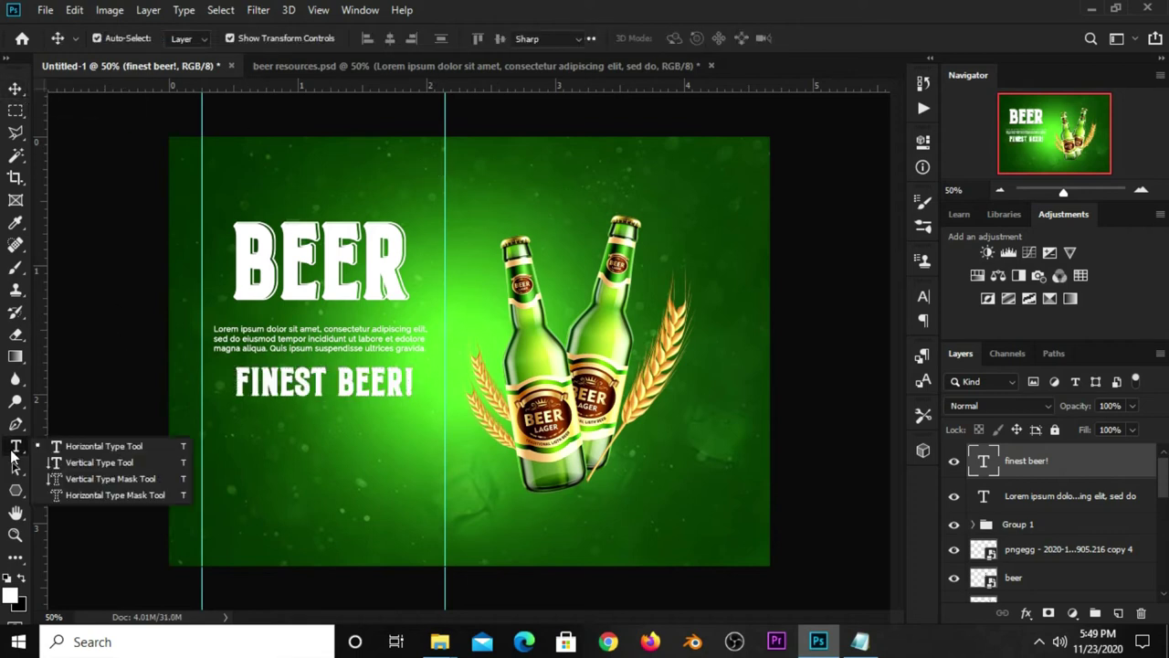
Paste the special occasions sentence as a new 10 pt text layer below FINEST BEER!
left_click(243, 446)
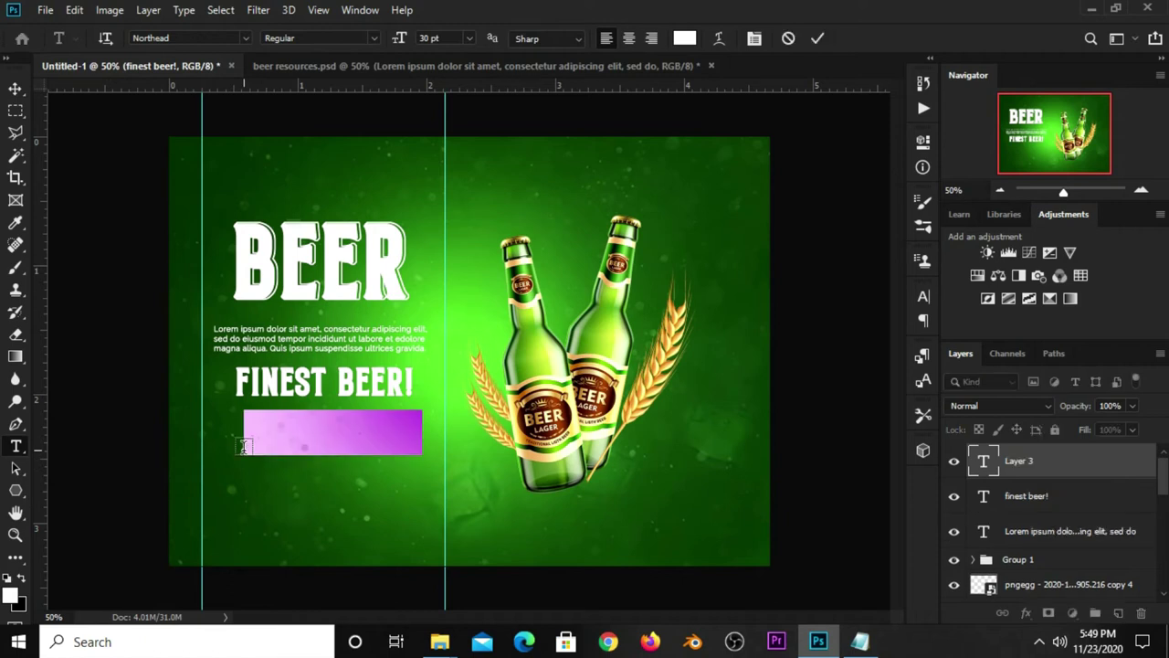
key("ctrl+v")
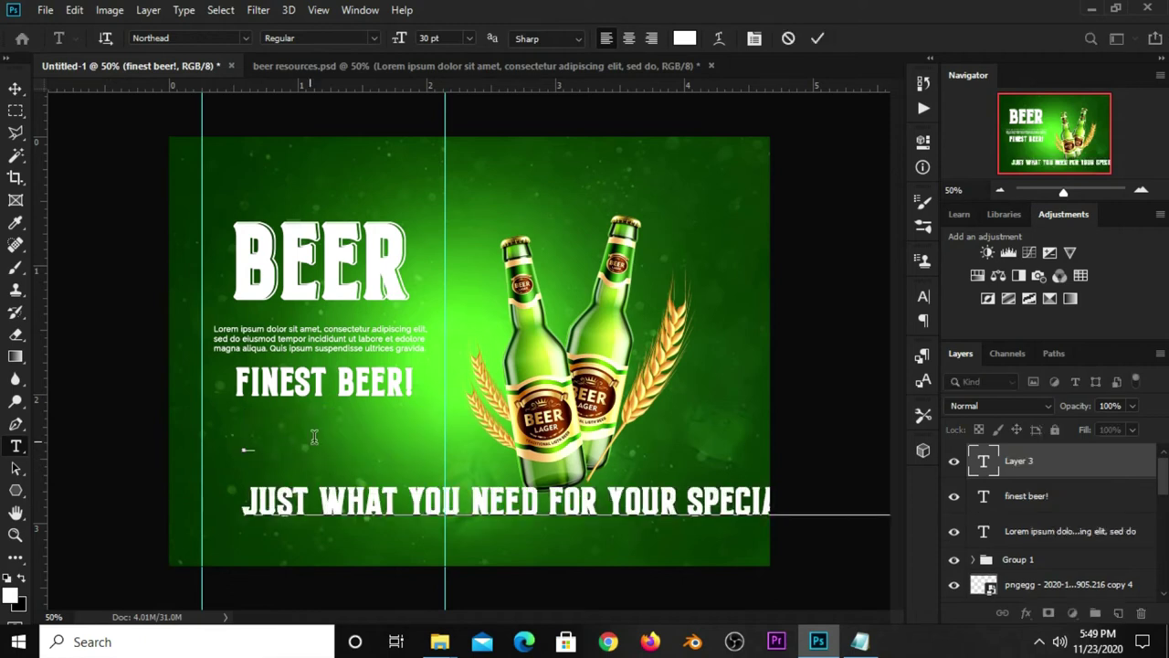
left_click(817, 38)
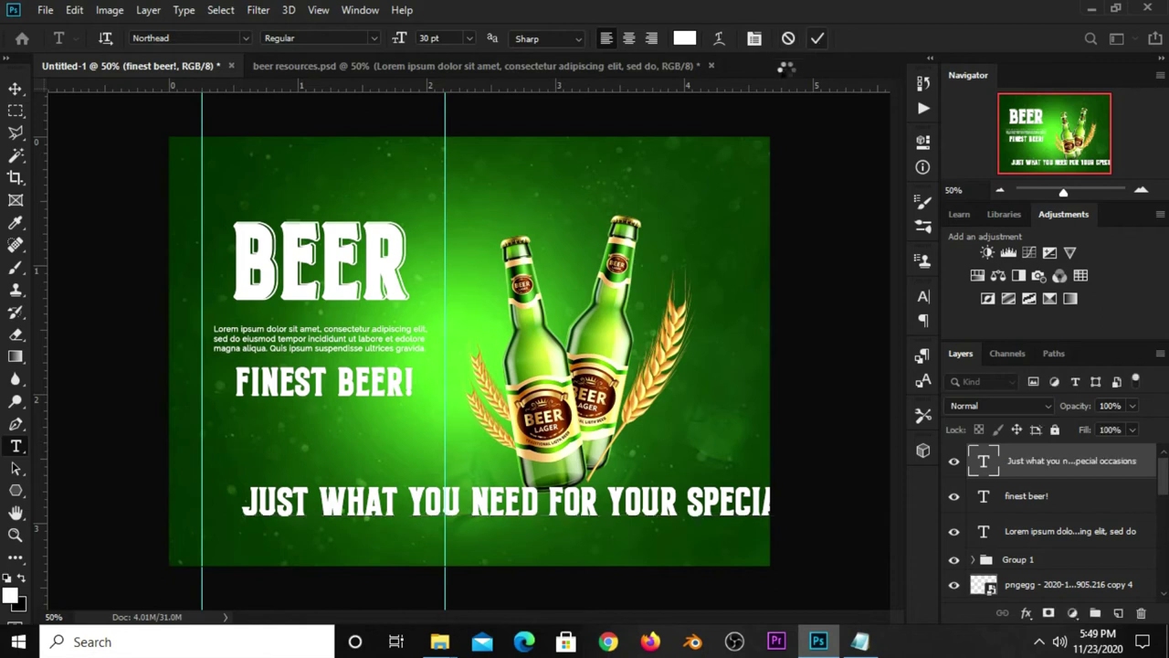
left_click(469, 39)
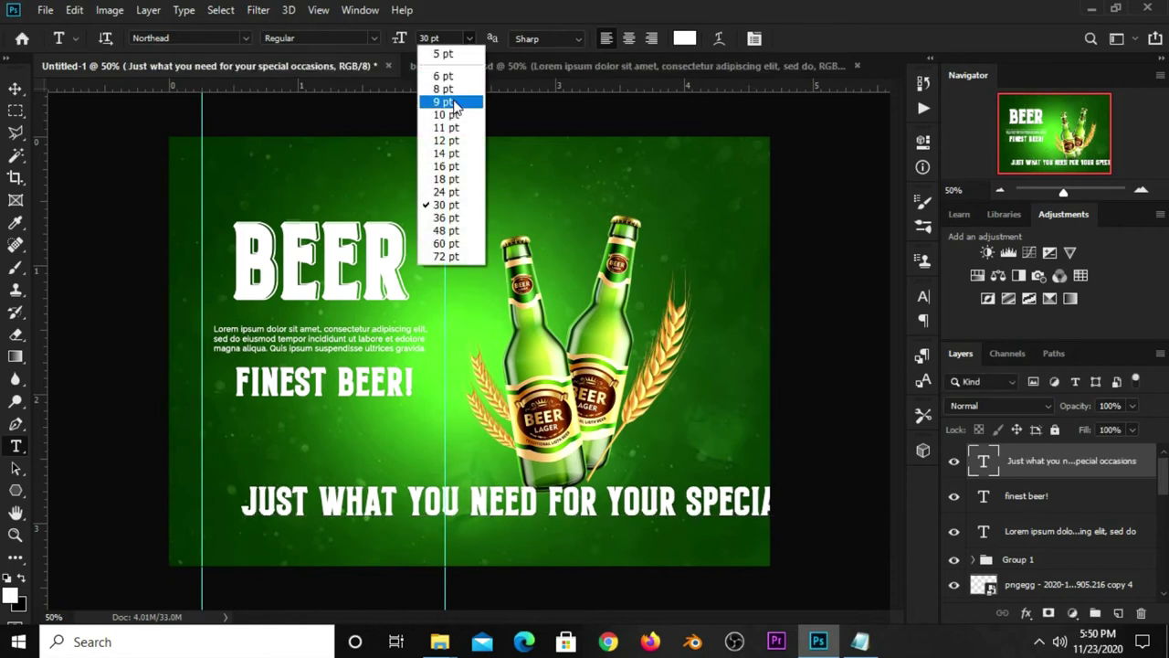
left_click(454, 116)
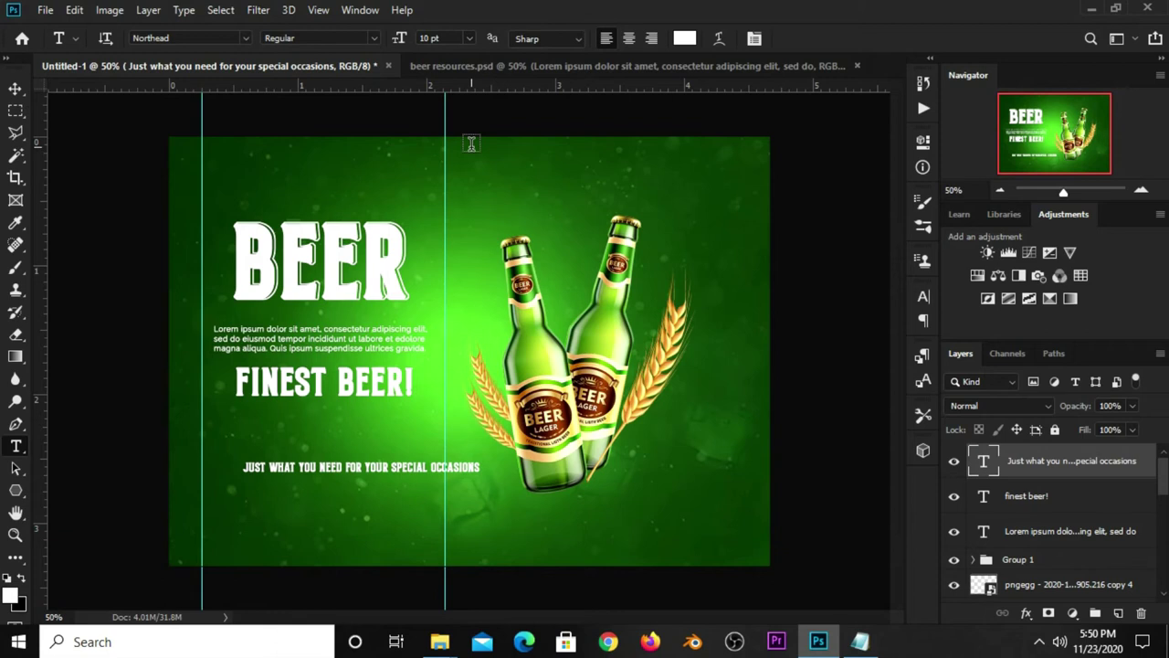
Give the slogan the Abscissa font and move it up beneath FINEST BEER!
key("v")
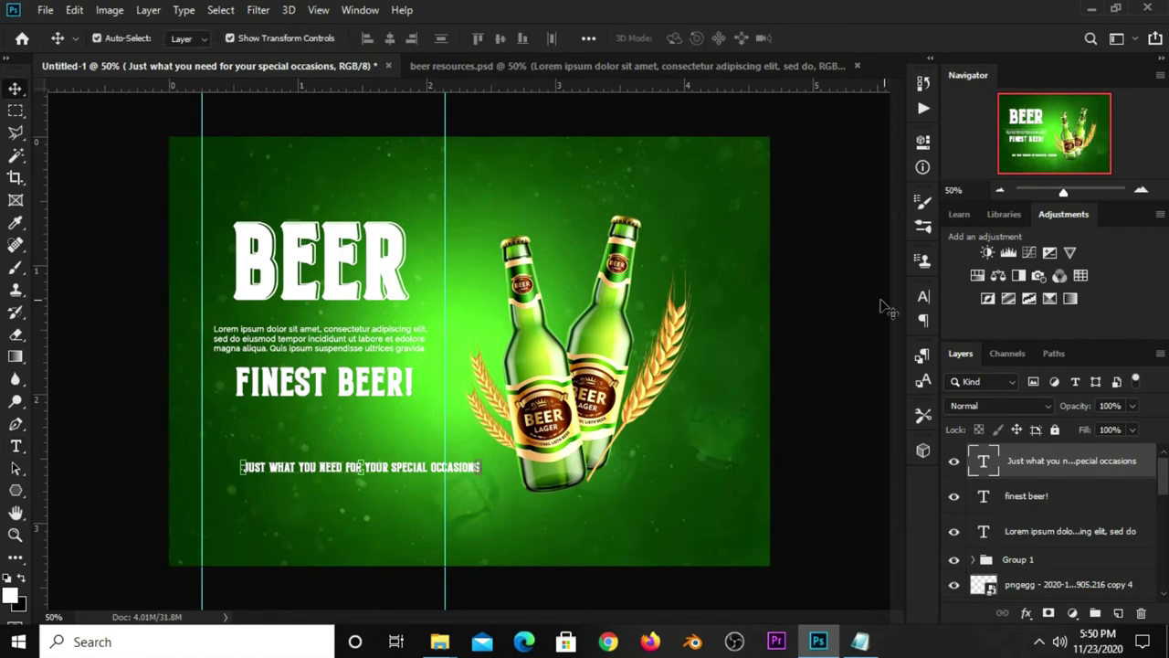
left_click(921, 298)
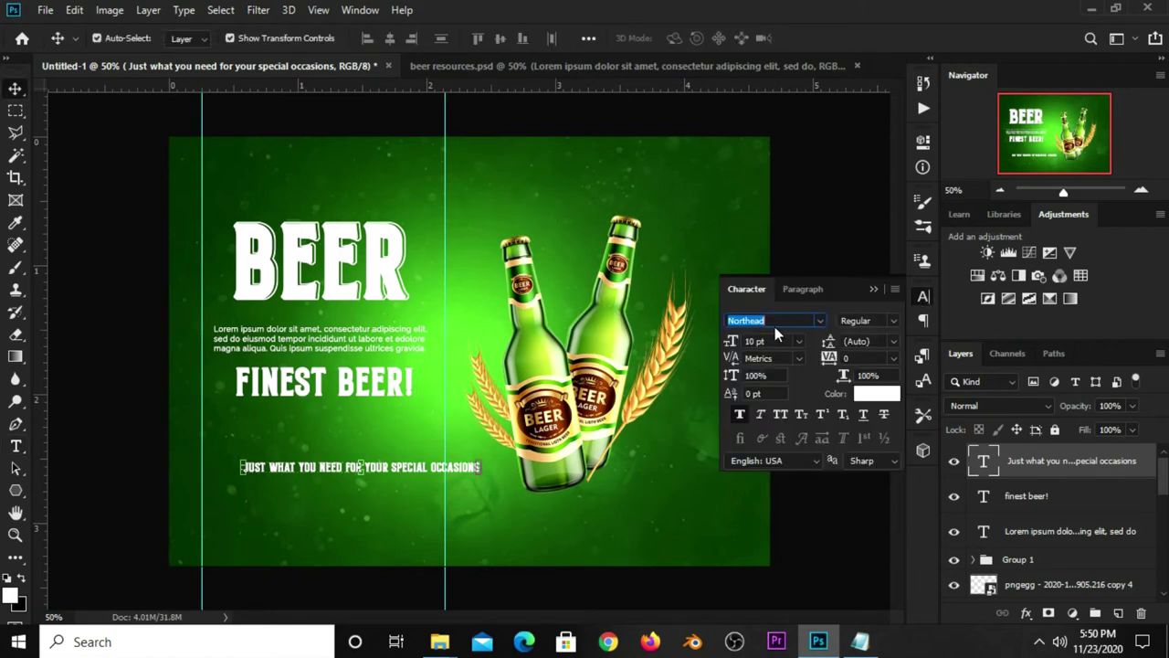
type("ab")
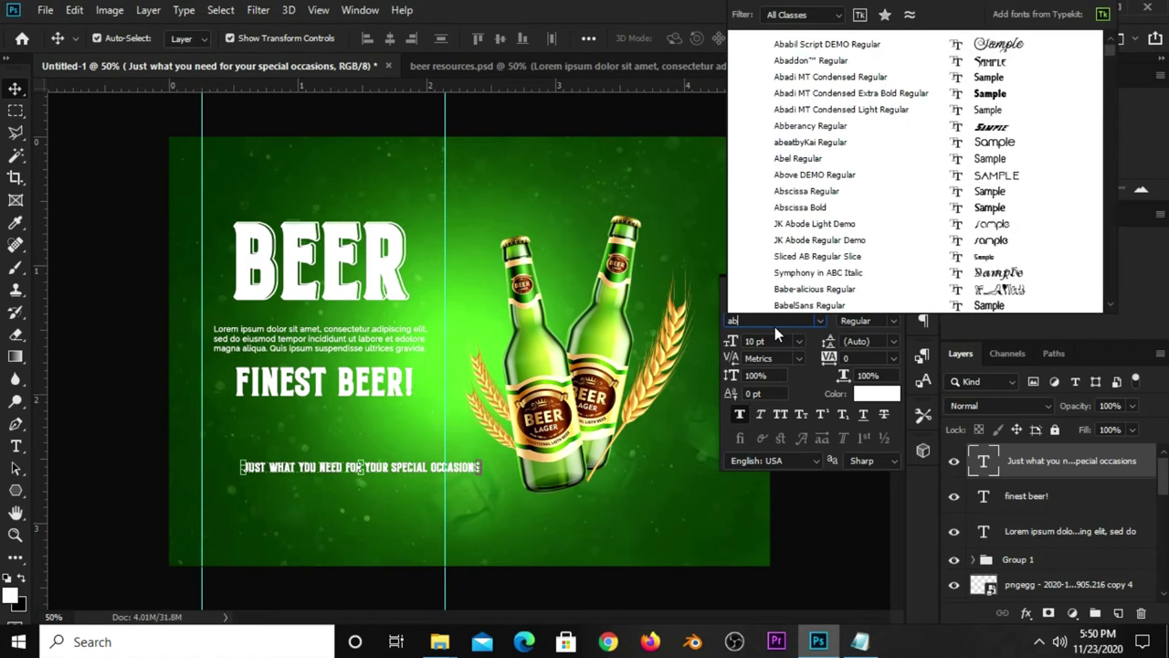
type("s")
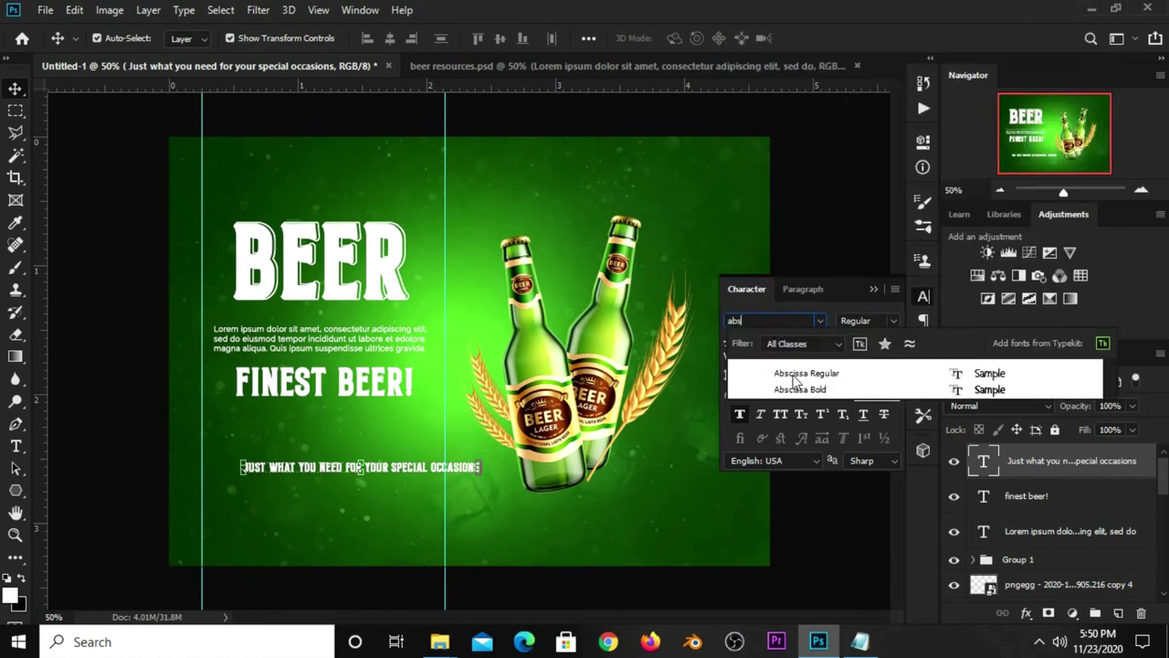
left_click(799, 376)
left_click(800, 376)
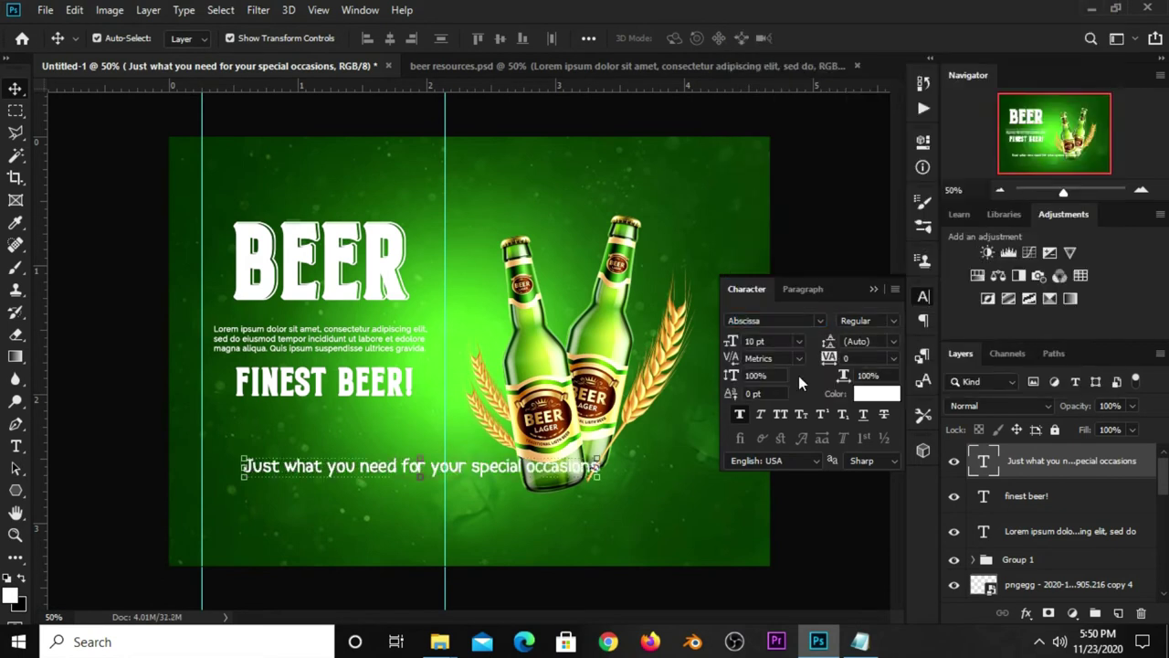
left_click_drag(392, 467, 382, 432)
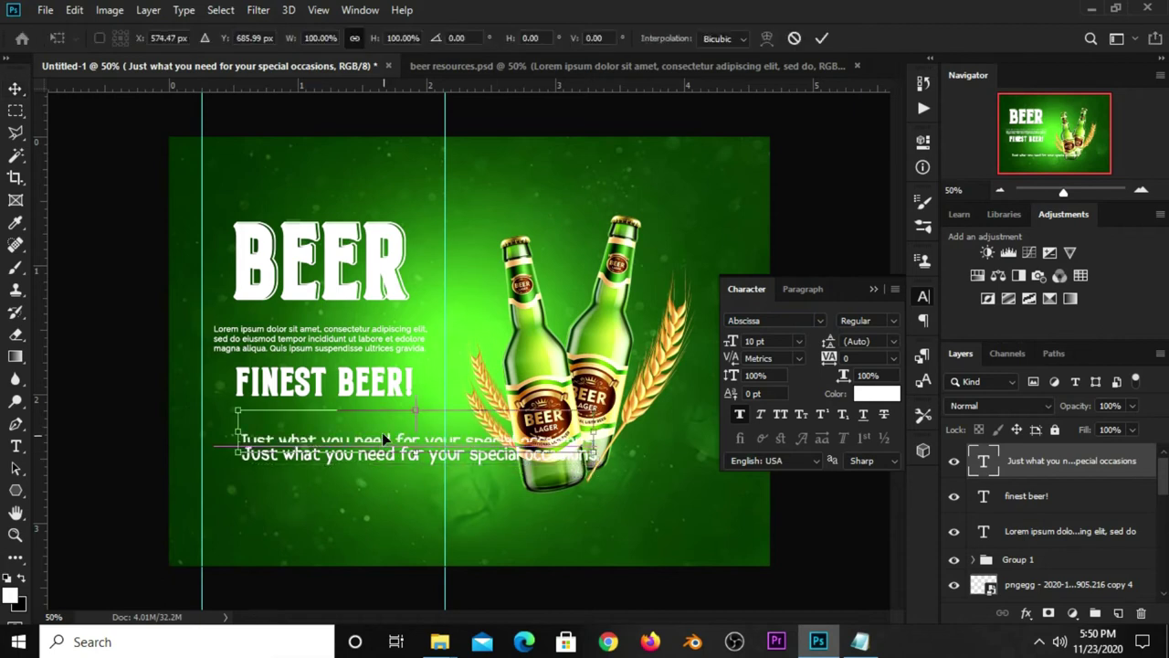
key("Return")
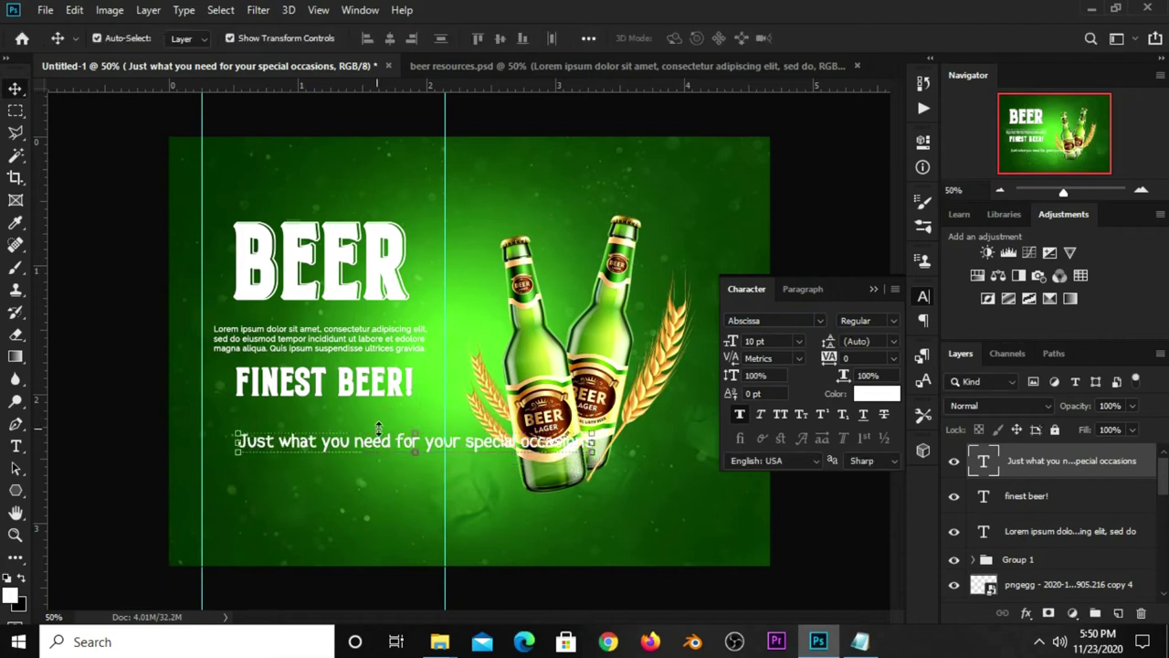
Break the tagline after 'for' into two lines and centre-align them.
left_click(16, 445)
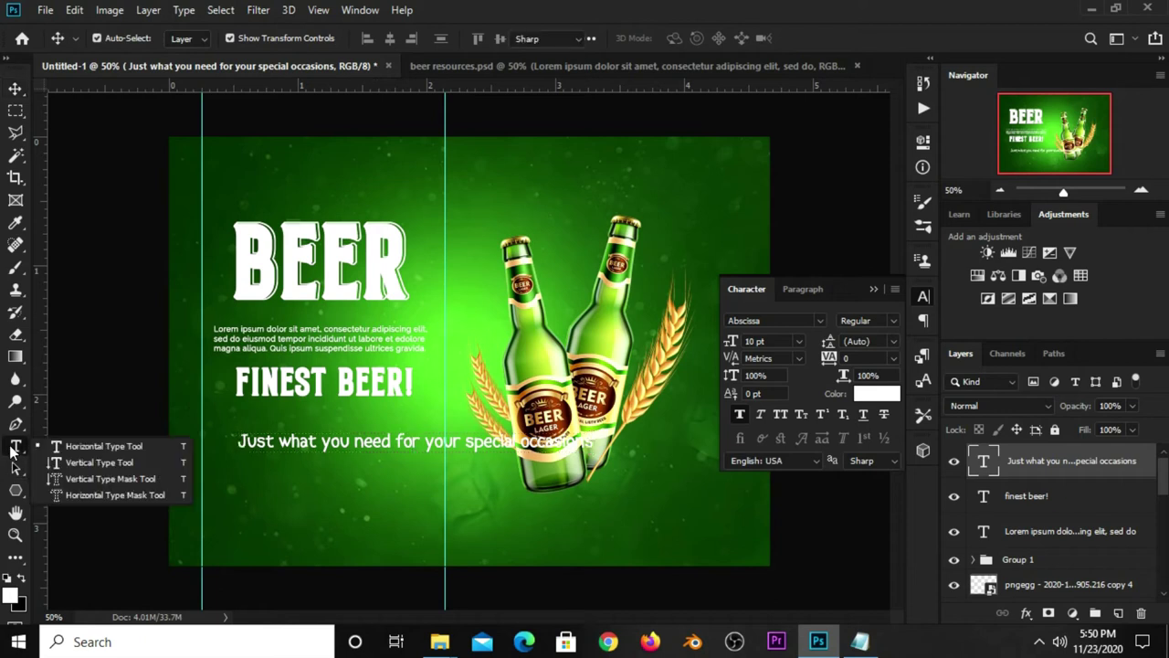
left_click(73, 444)
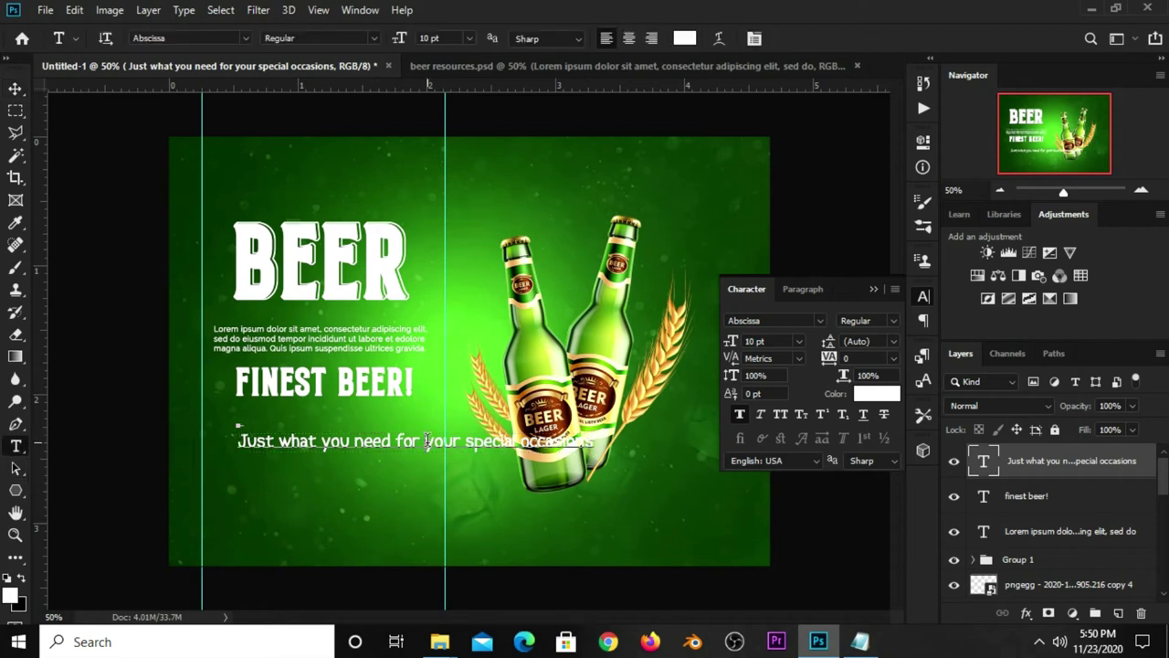
left_click(426, 441)
key("Return")
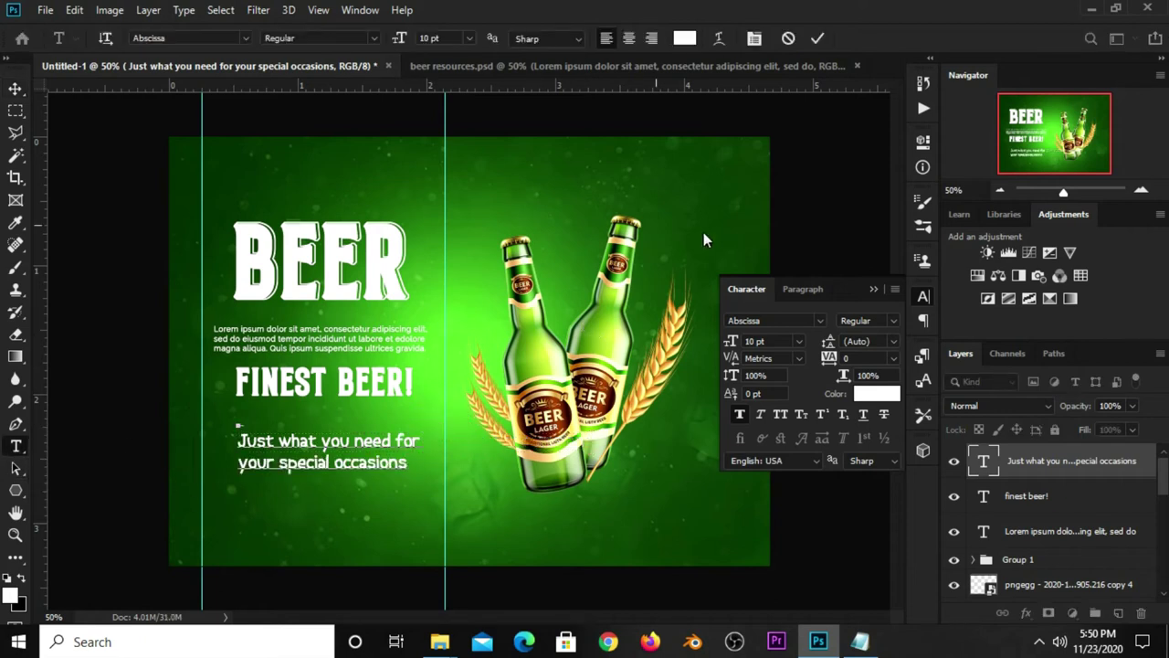
left_click(818, 40)
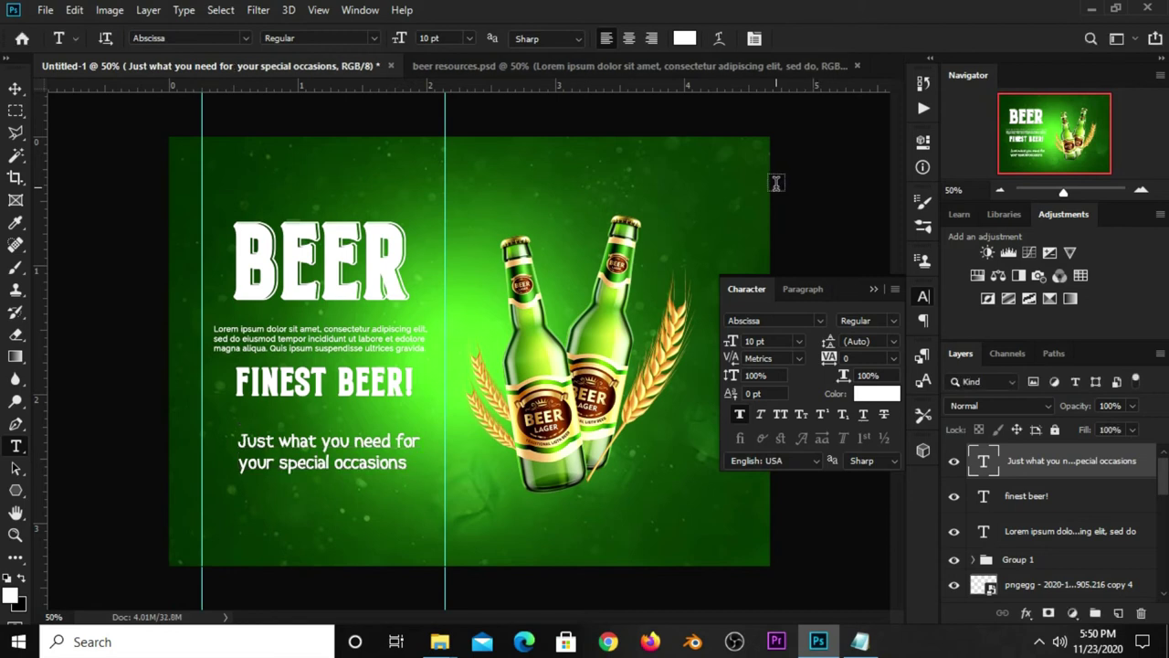
left_click(799, 289)
left_click(760, 320)
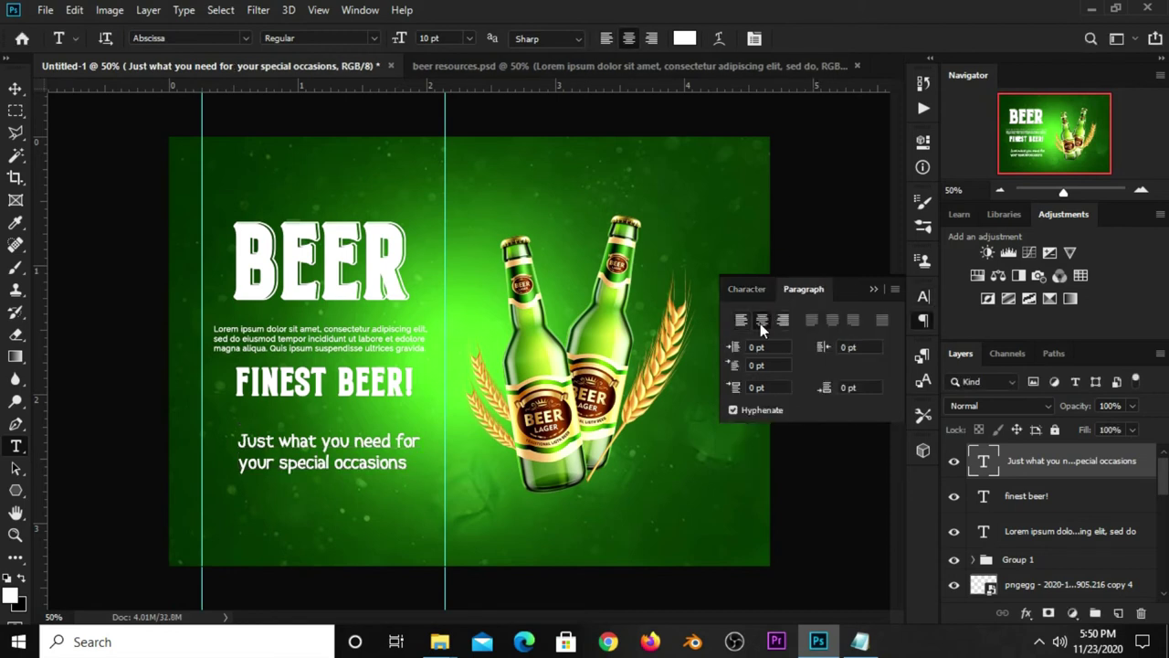
left_click(874, 289)
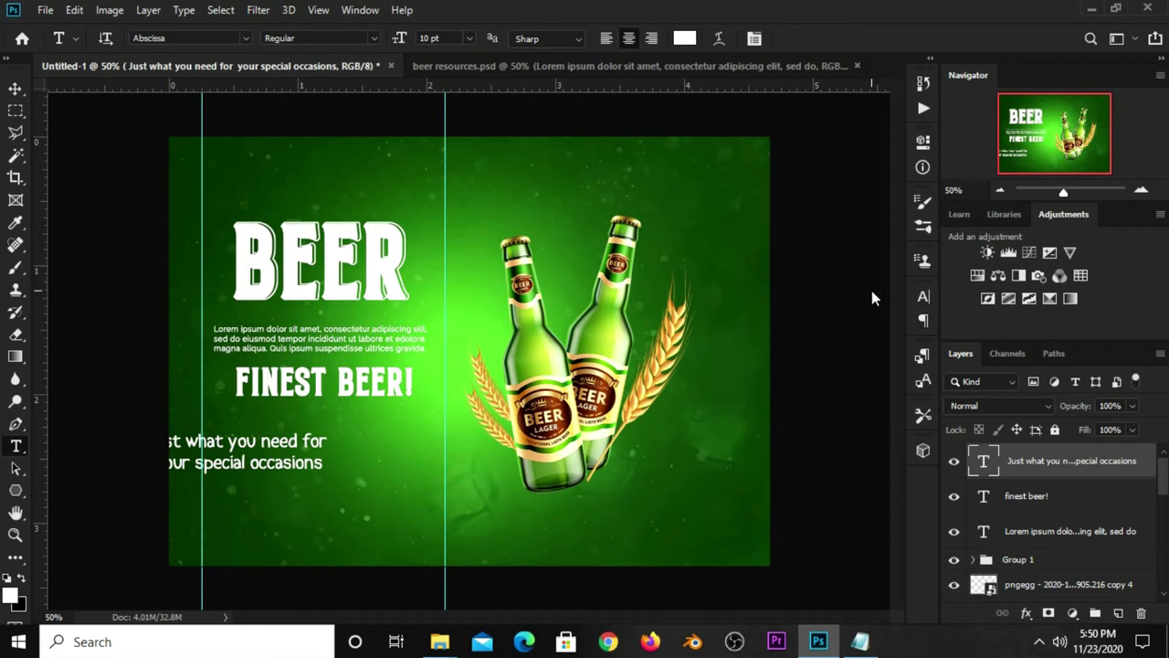
Move the tagline centred under FINEST BEER! and nudge it up closer.
left_click(14, 86)
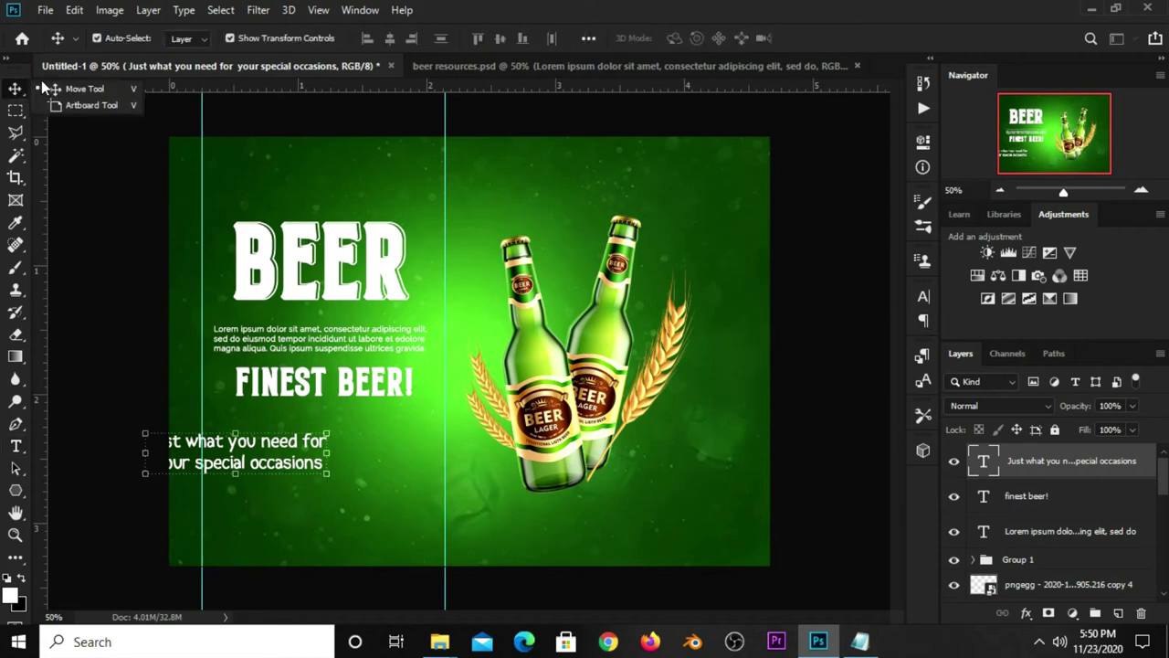
left_click(92, 88)
left_click_drag(235, 450, 335, 443)
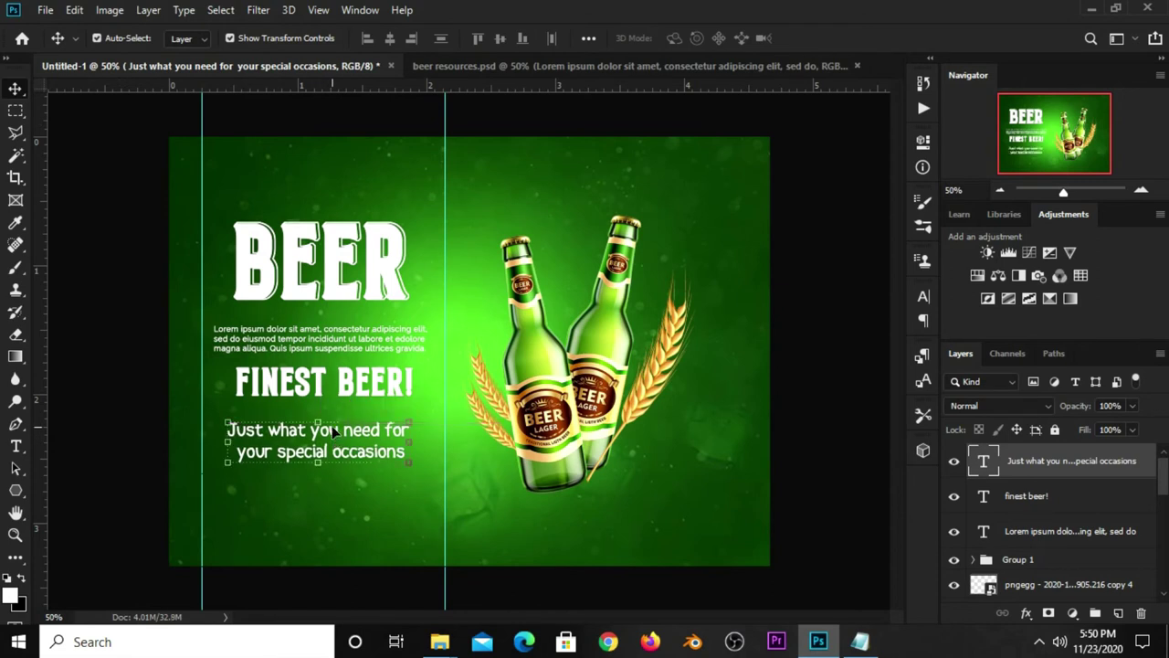
key("shift+Up")
key("shift+Up")
key("shift+Up")
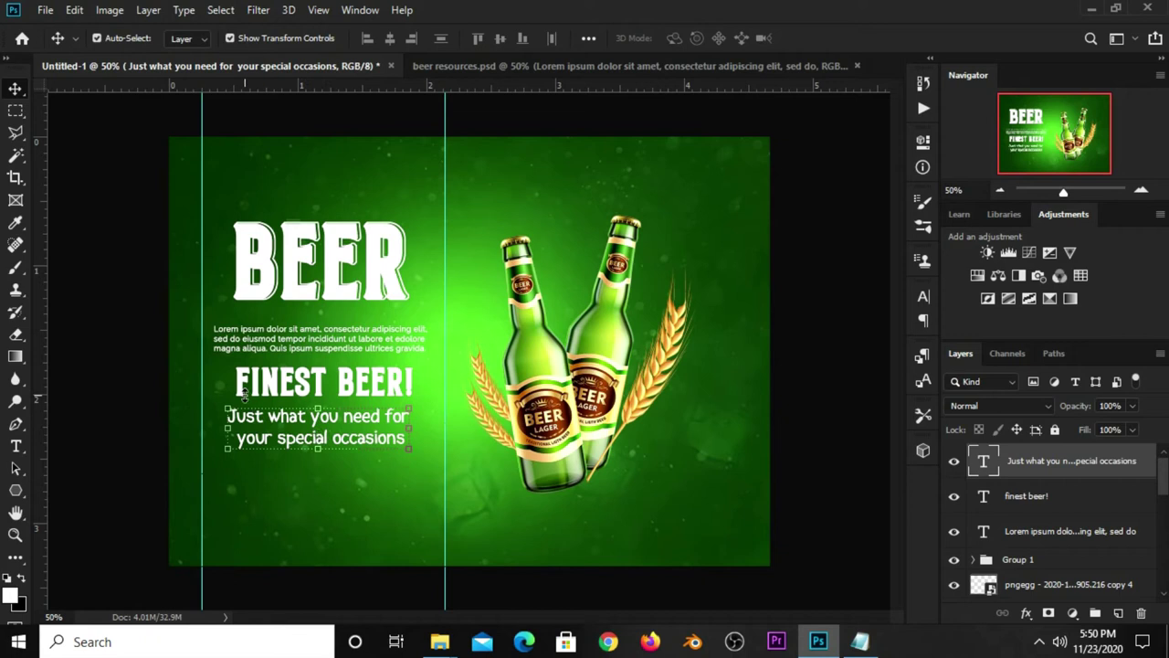
left_click(247, 388)
In FINEST BEER!'s character settings, undo a trial font change and select the 30 pt size.
left_click(922, 298)
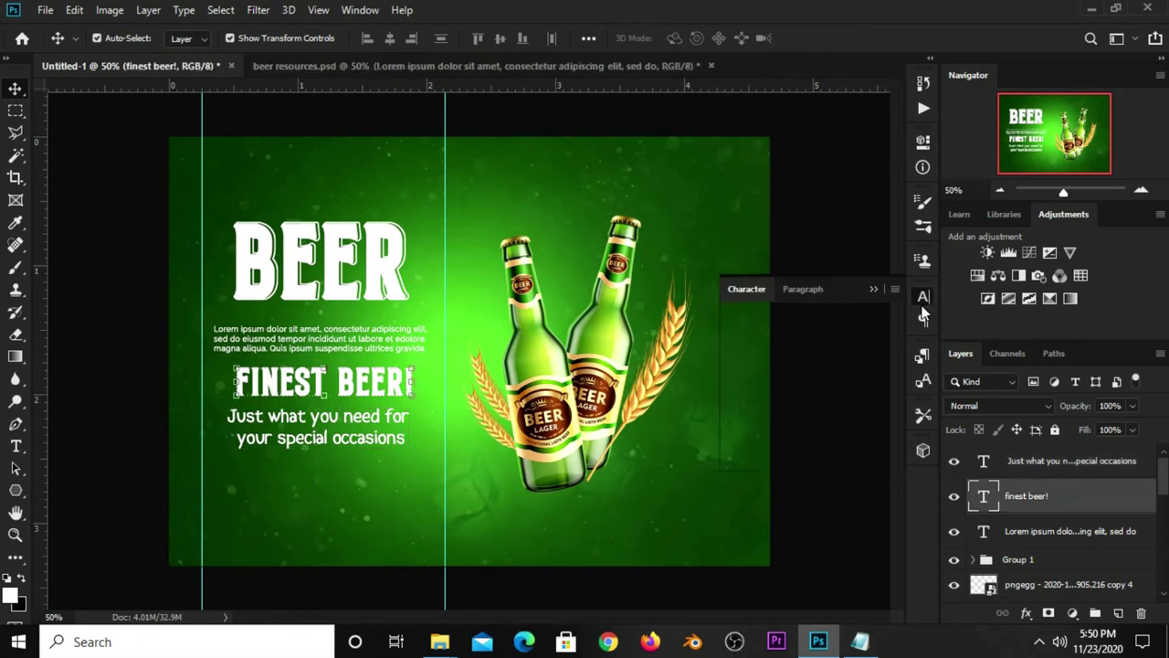
type("a")
left_click(746, 341)
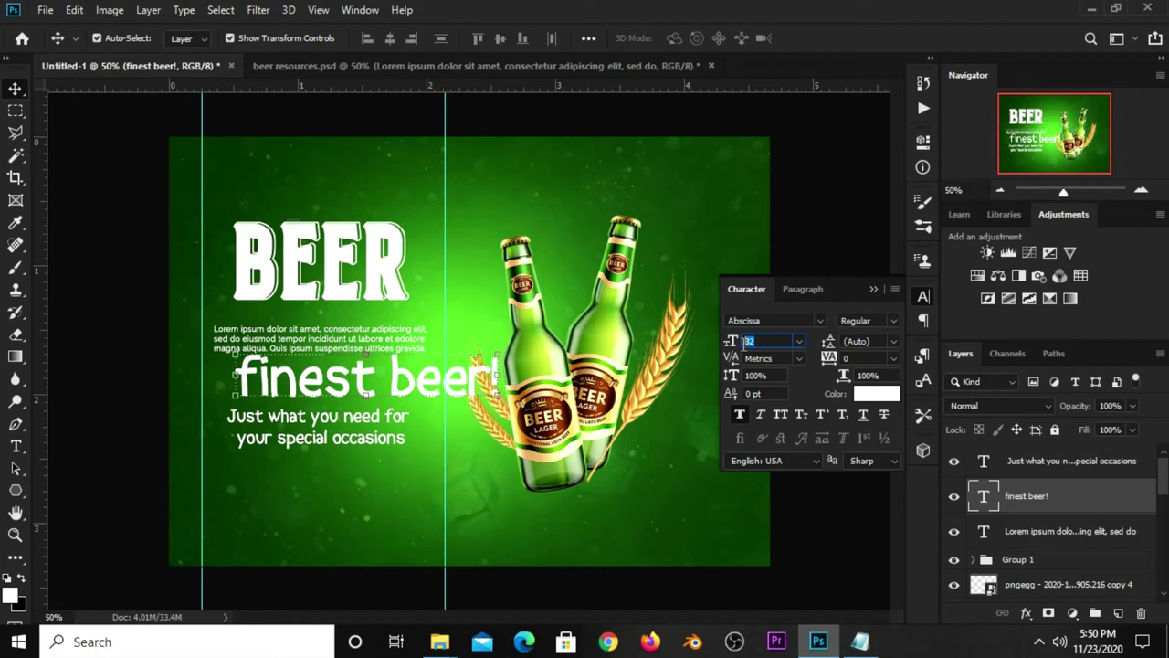
key("Up")
key("Up")
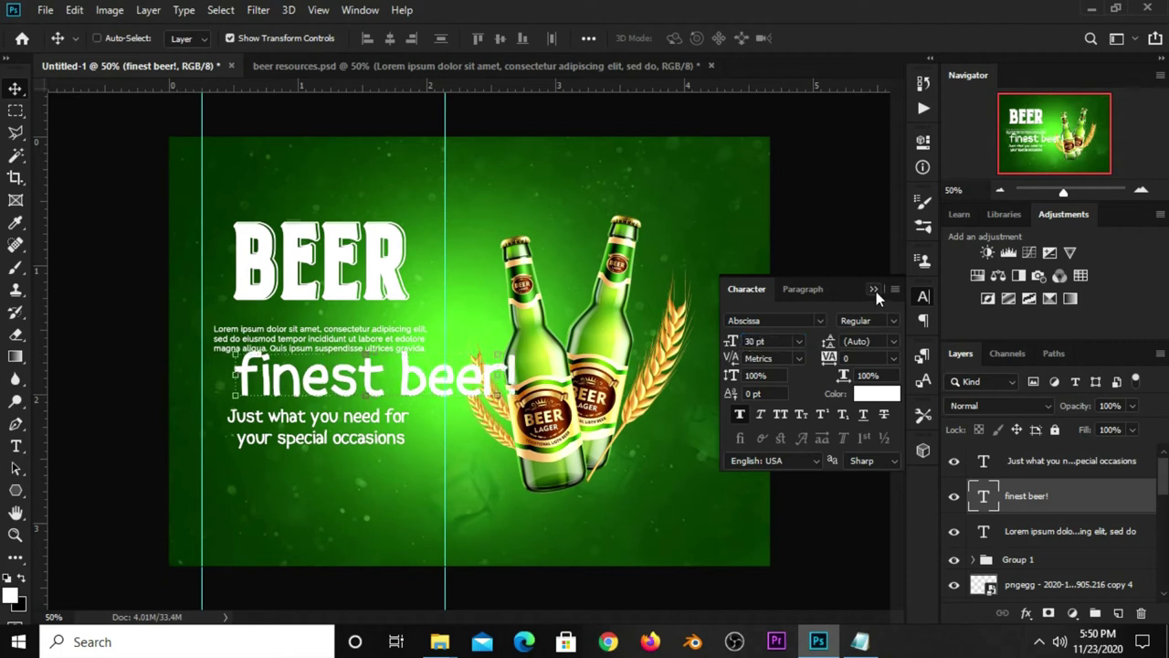
key("ctrl+z")
key("ctrl+z")
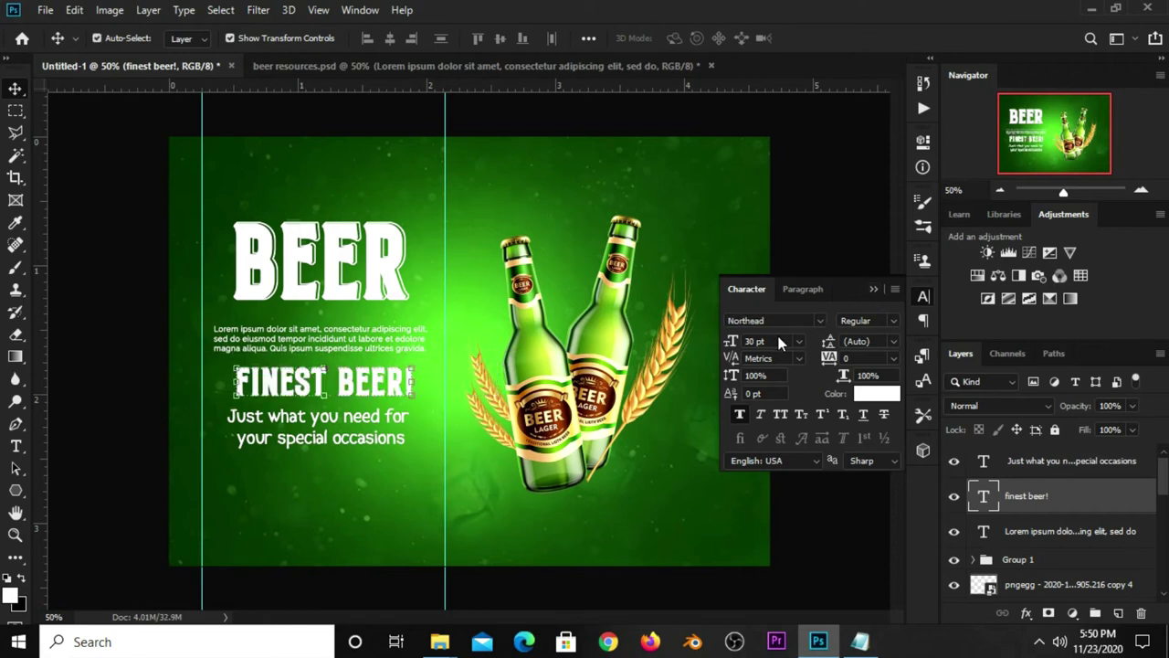
left_click(778, 342)
Set FINEST BEER! to 32 pt and close the character settings.
type("32")
key("Return")
left_click(872, 288)
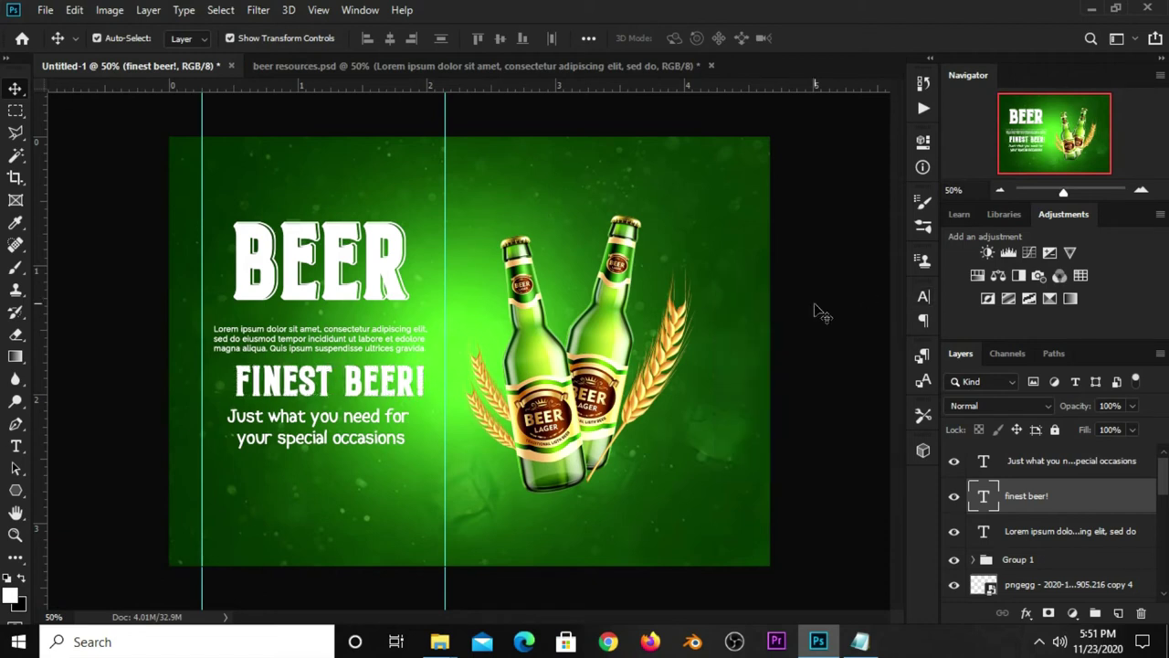
left_click(811, 311)
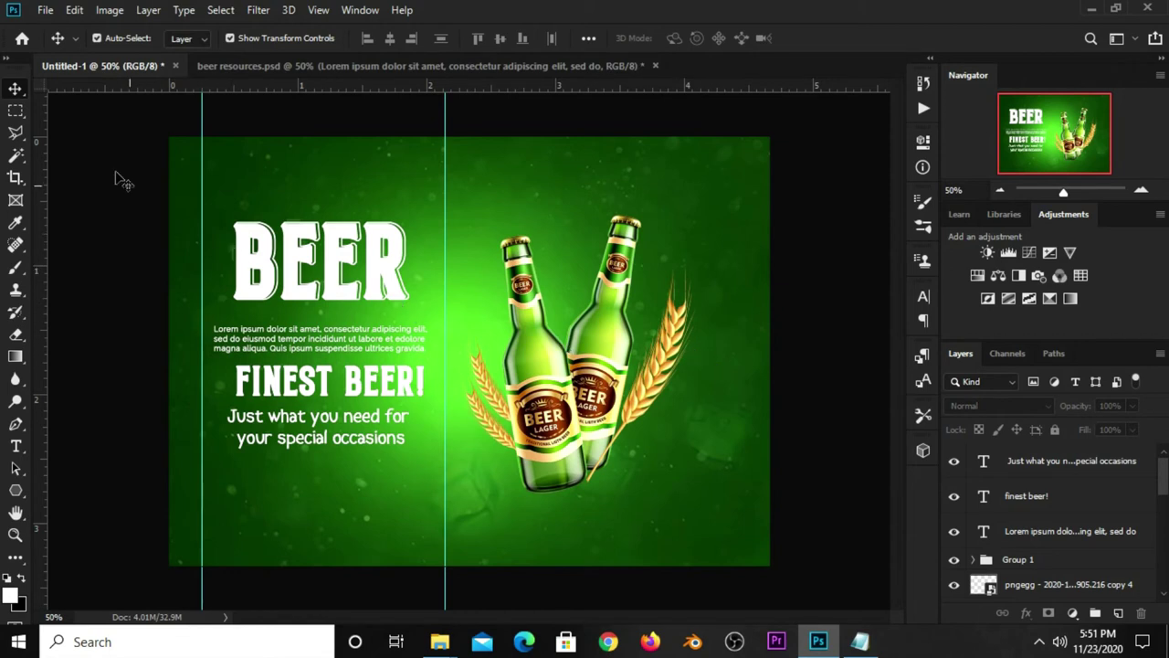
Marquee the BEER headline and align the tagline, FINEST BEER! and body text to its horizontal centre.
right_click(18, 113)
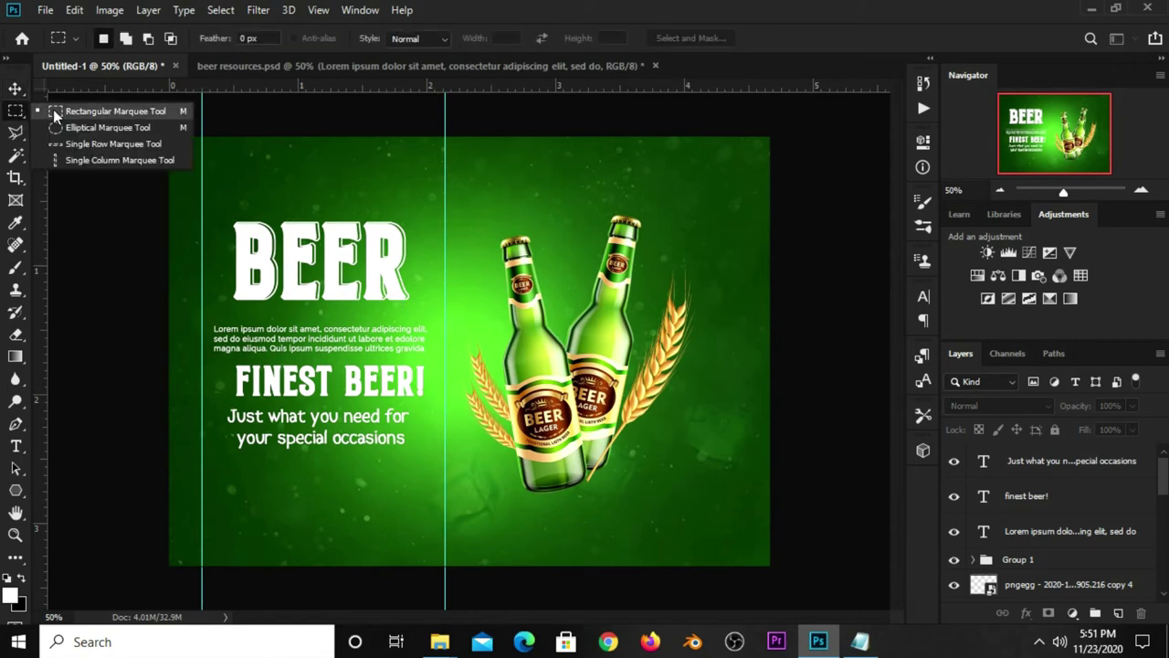
left_click(55, 112)
left_click_drag(203, 210, 433, 274)
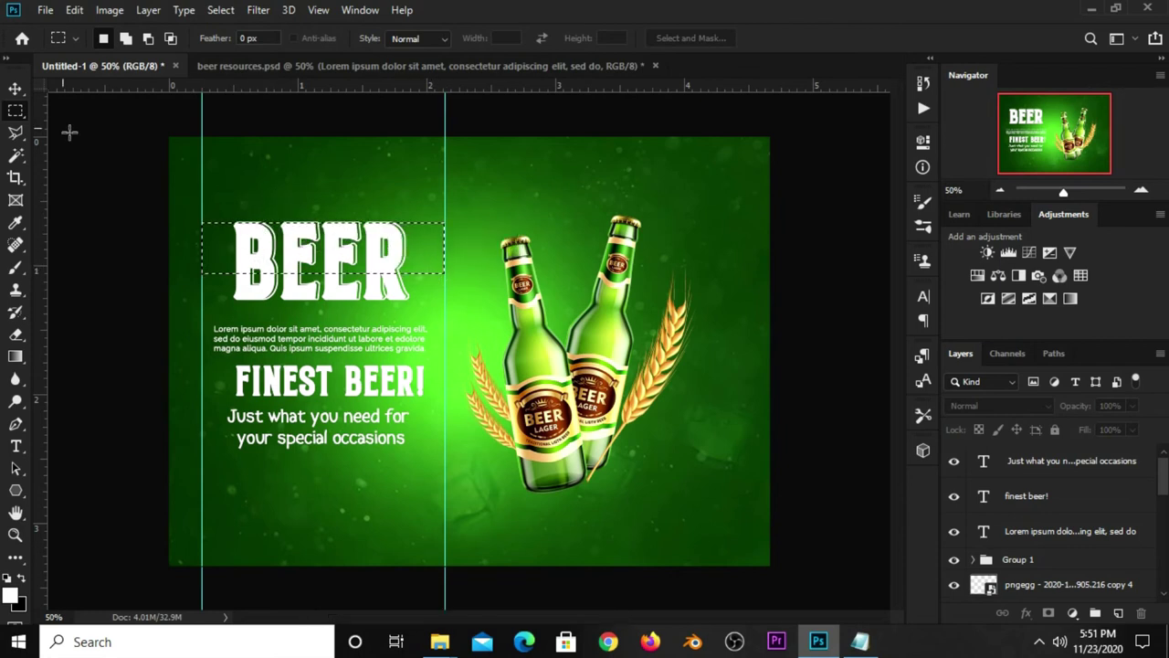
left_click(14, 88)
left_click(84, 90)
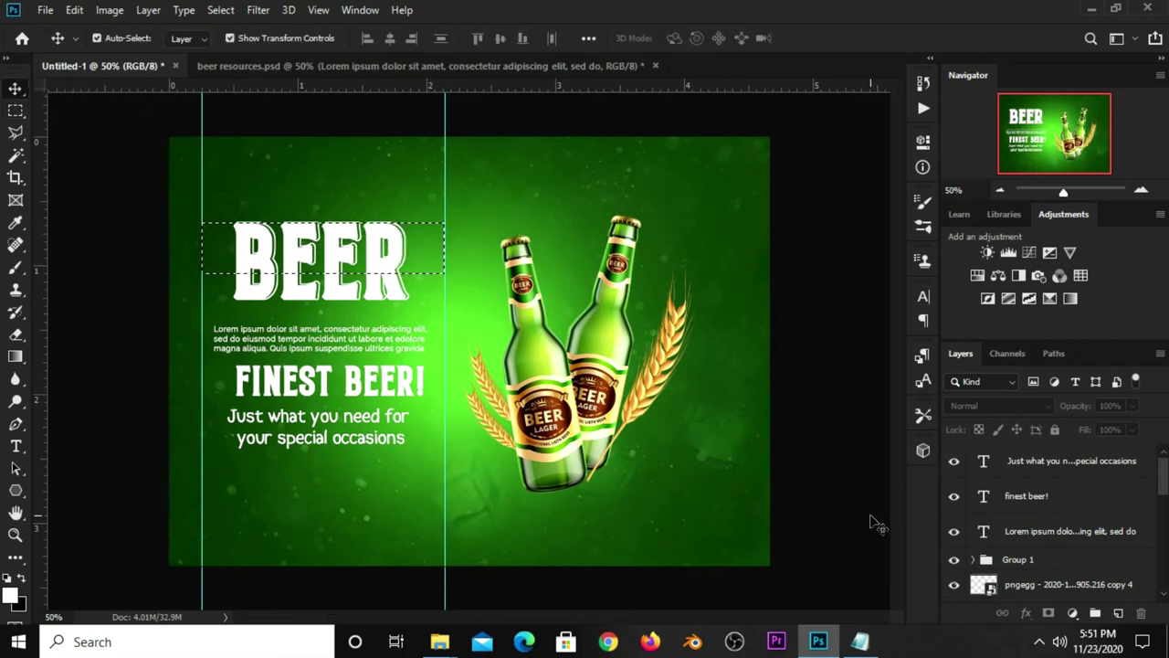
left_click(1023, 464)
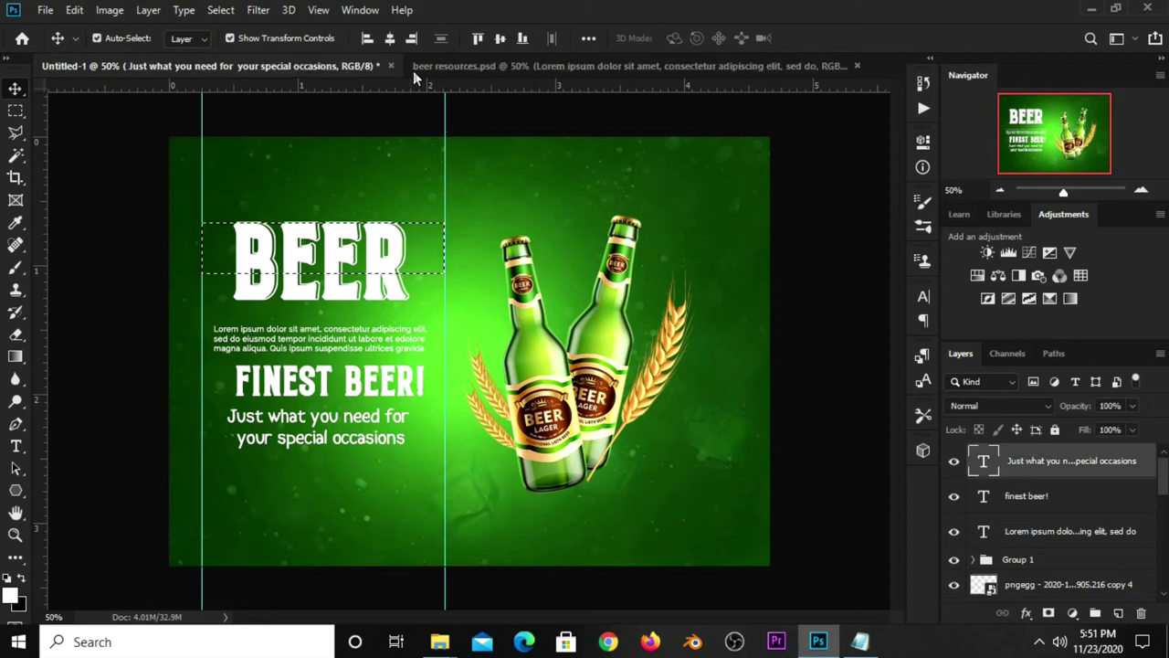
left_click(390, 39)
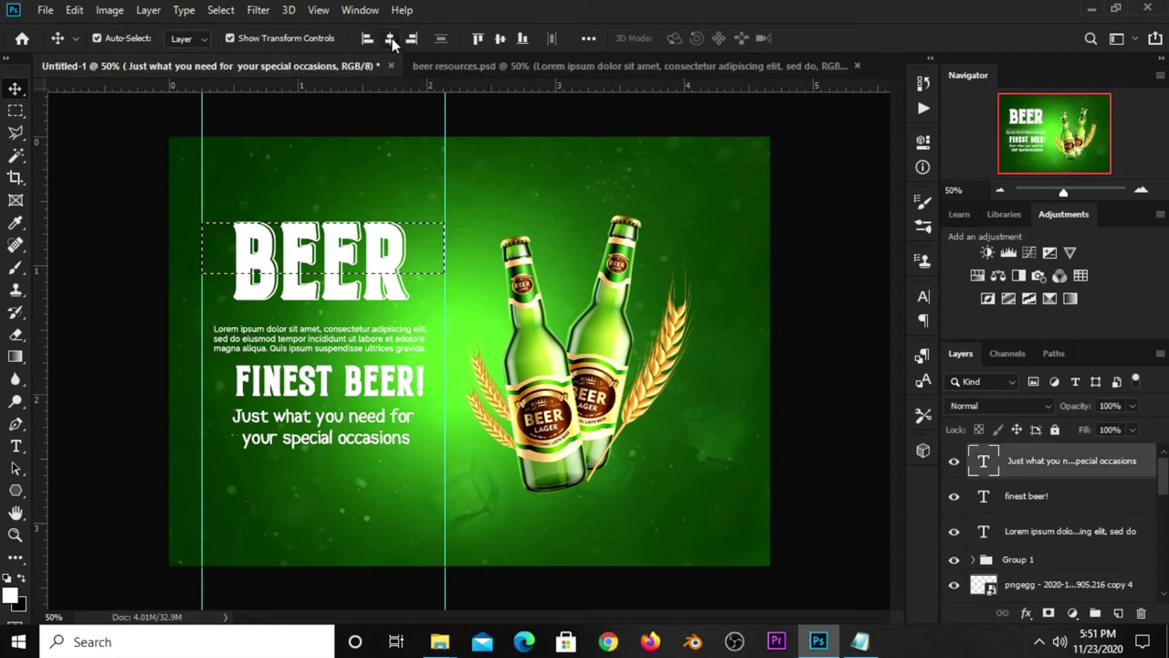
left_click(1034, 504, "ctrl")
left_click(1039, 541, "ctrl")
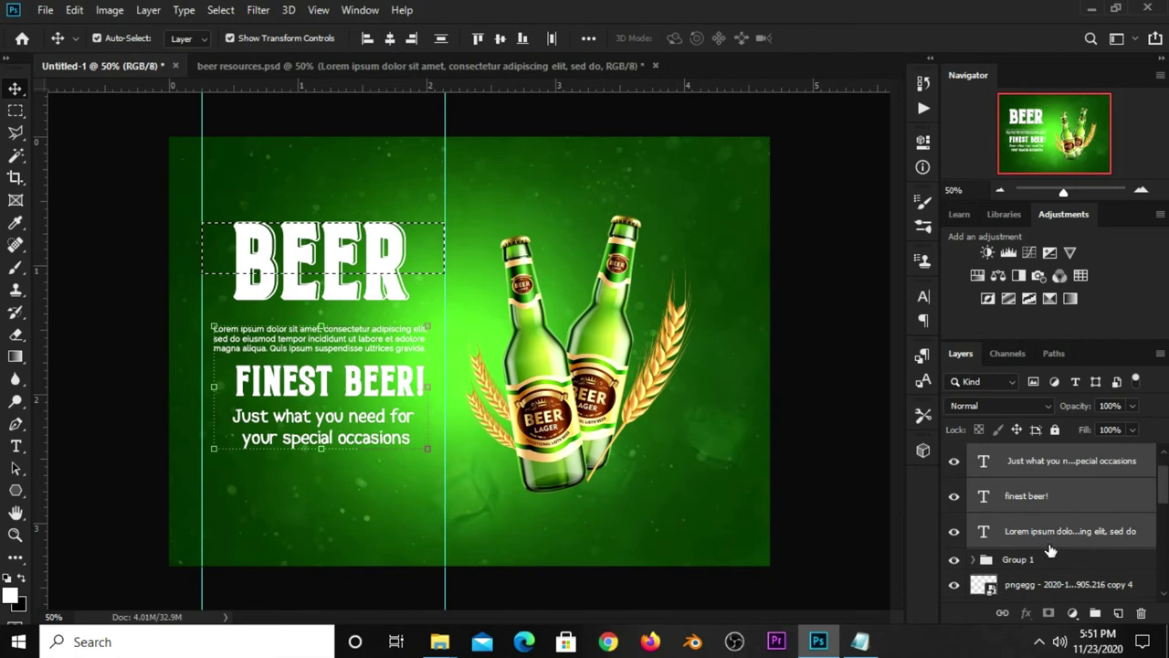
scroll(1041, 539, "down", 1)
scroll(1049, 532, "up", 1)
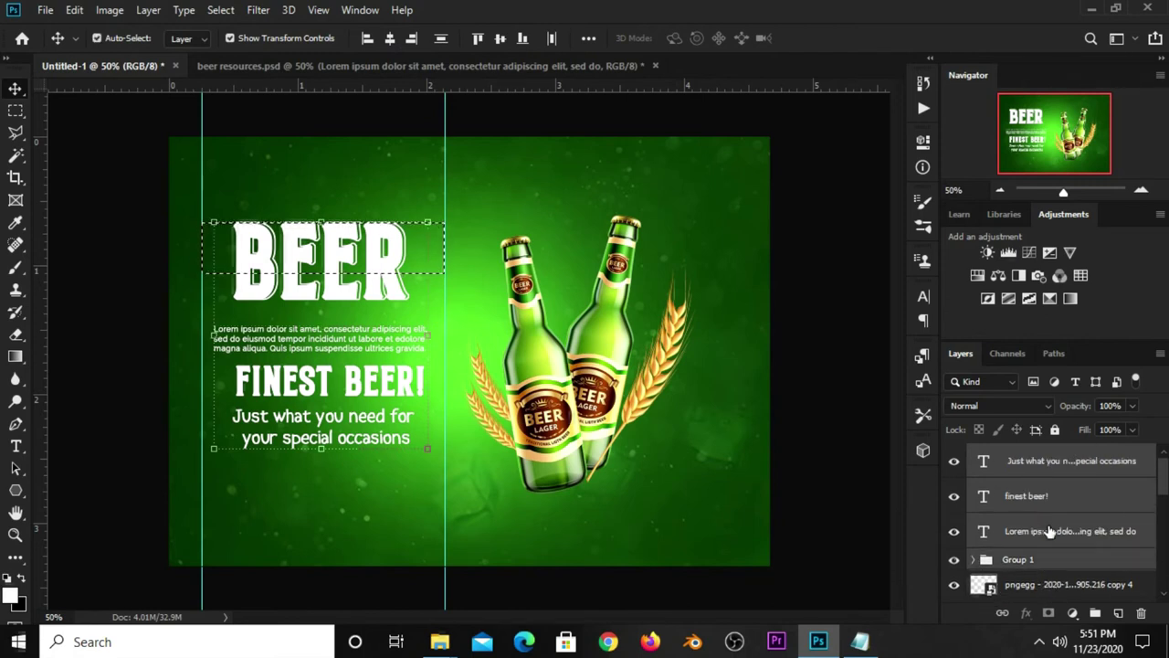
left_click(389, 38)
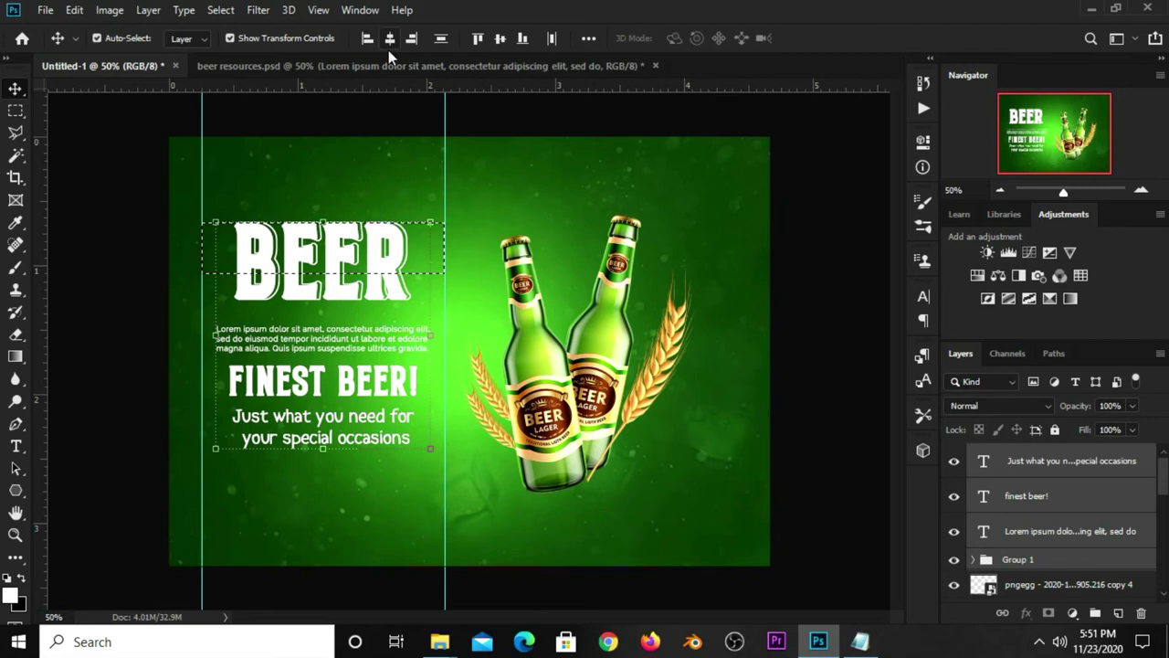
Clear the selection and nudge the tagline slightly down.
key("ctrl+d")
left_click(363, 122)
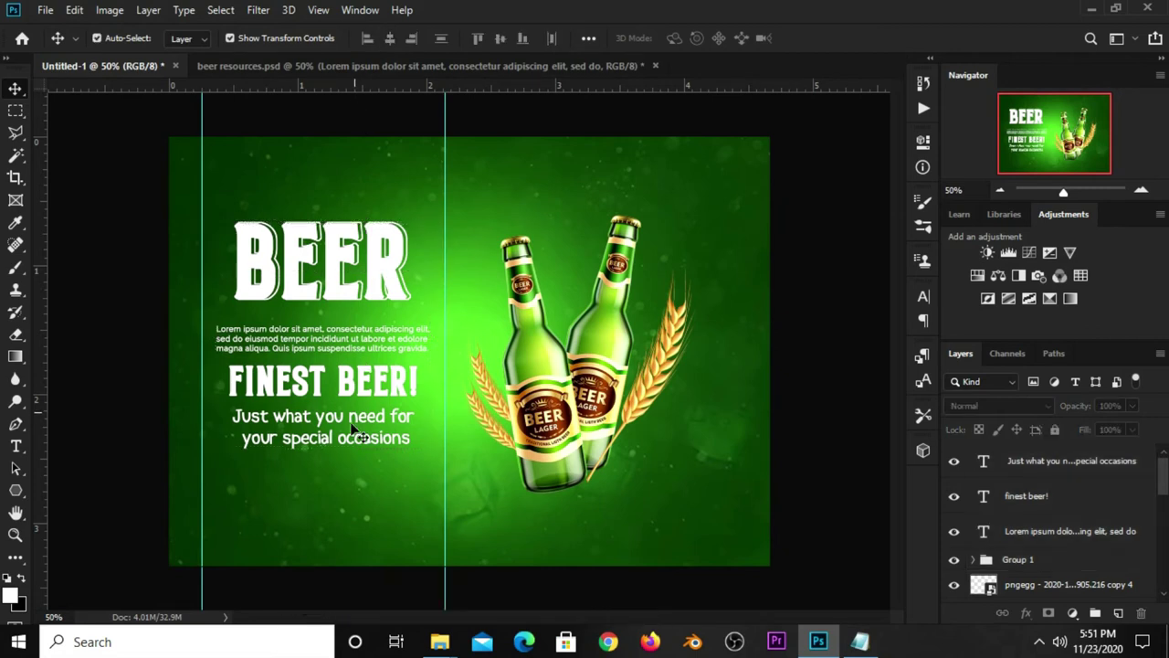
left_click(349, 441)
left_click_drag(356, 448, 356, 450)
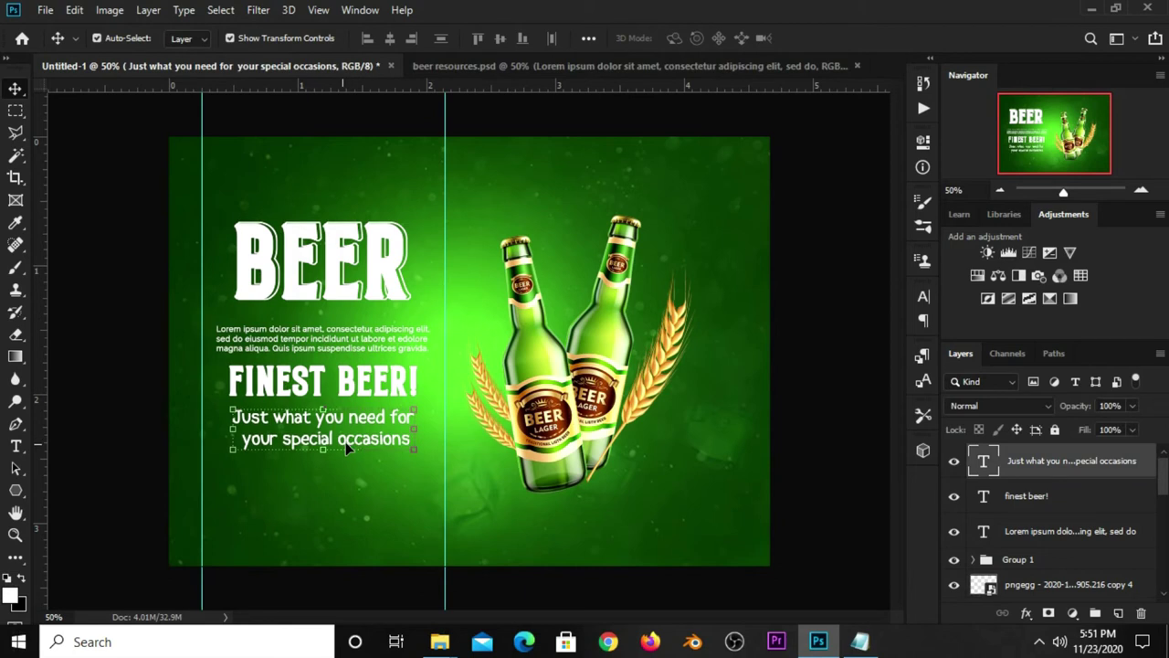
left_click(143, 456)
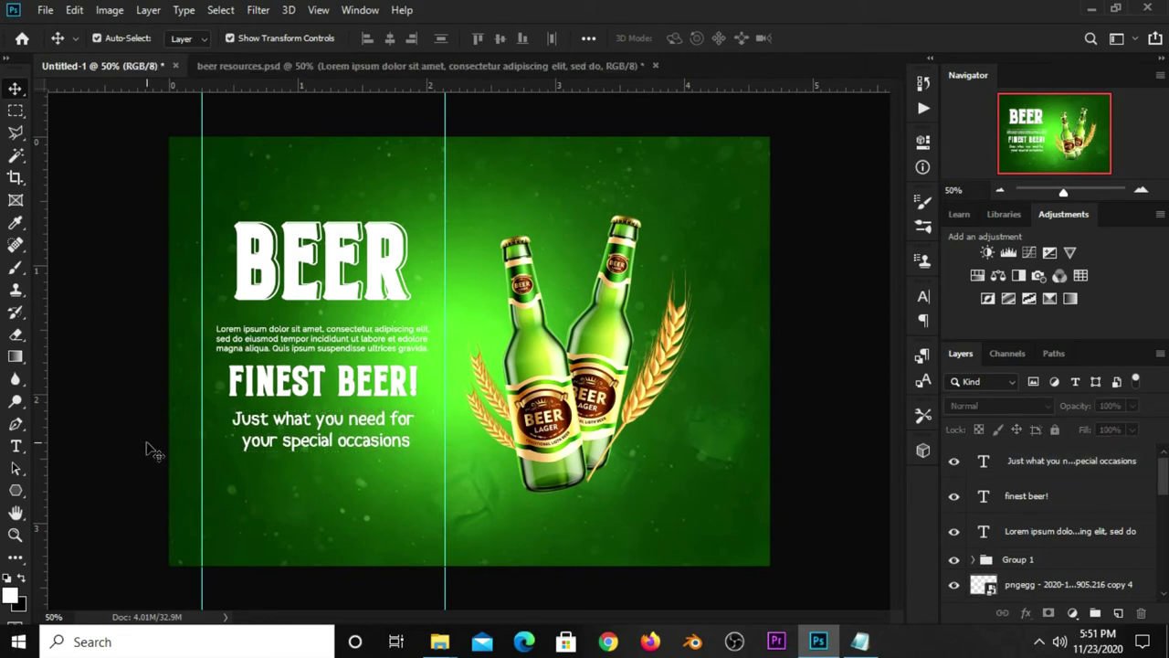
Set the Polygon tool to draw five-point stars.
left_click(18, 491)
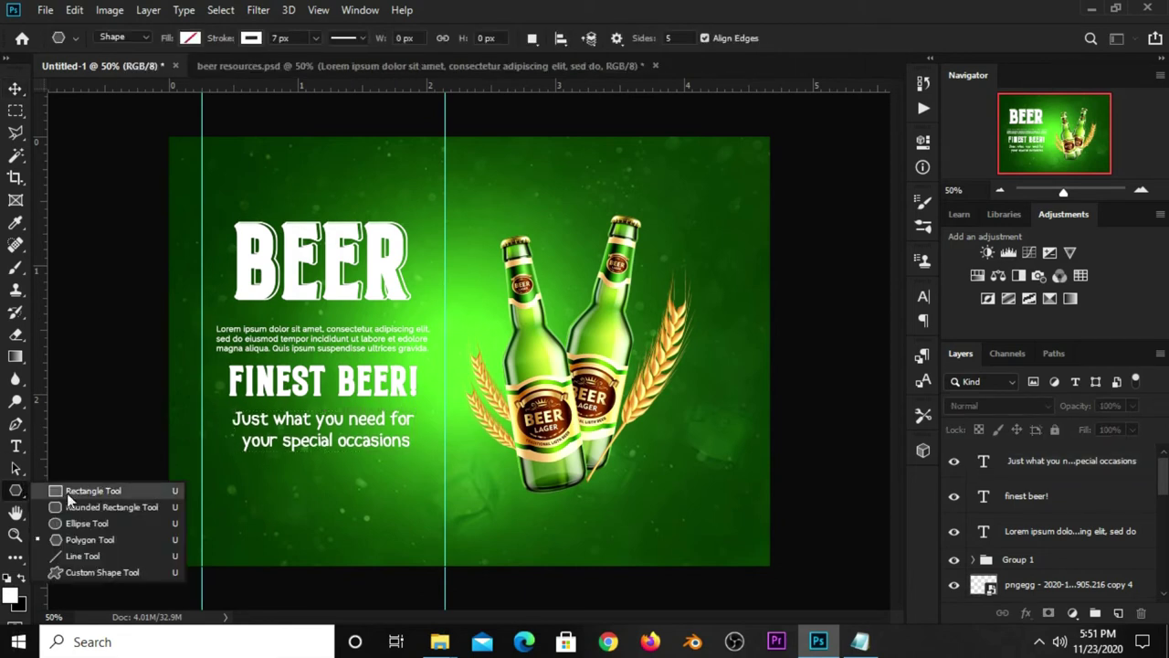
left_click(84, 538)
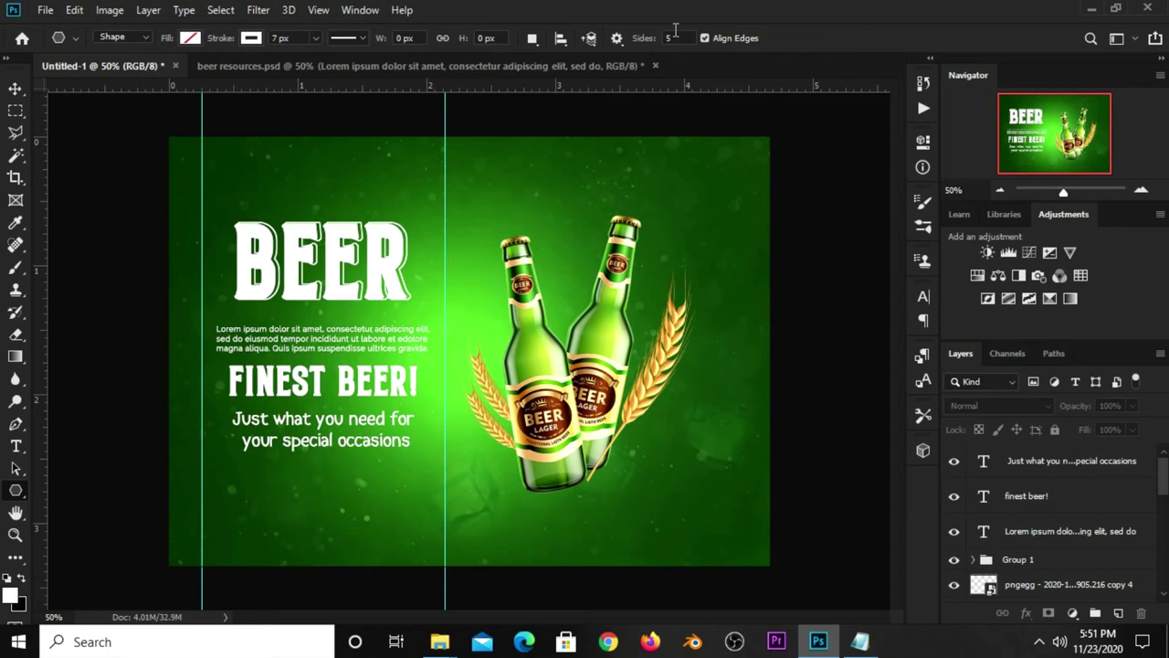
left_click(617, 39)
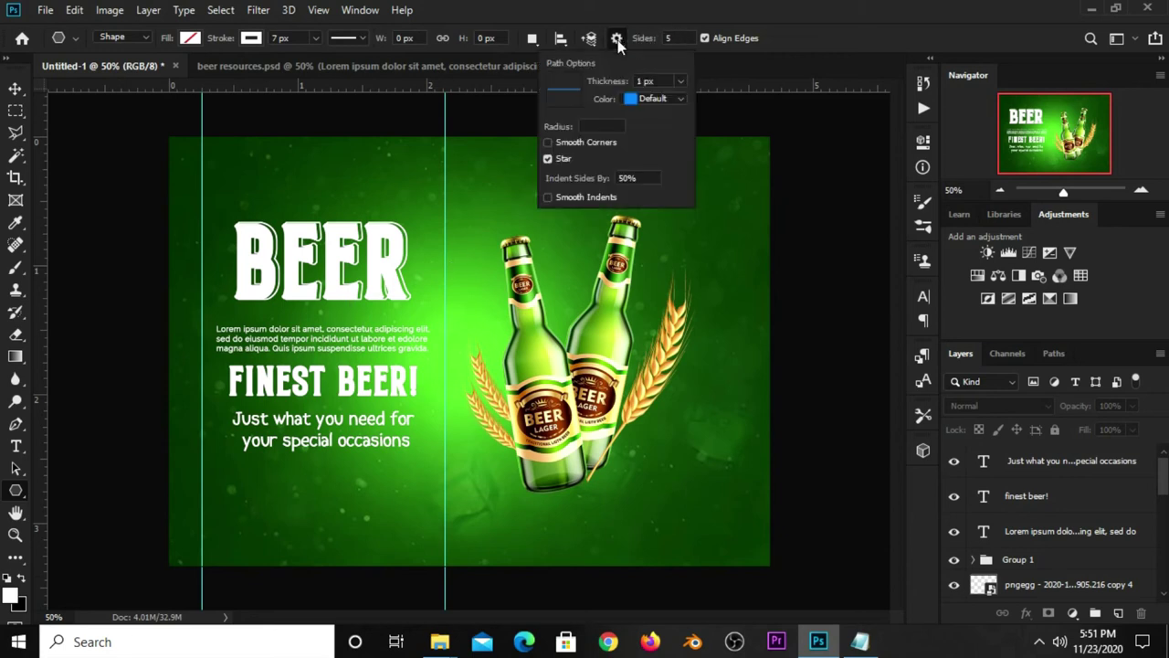
left_click(564, 160)
left_click(627, 177)
left_click(684, 39)
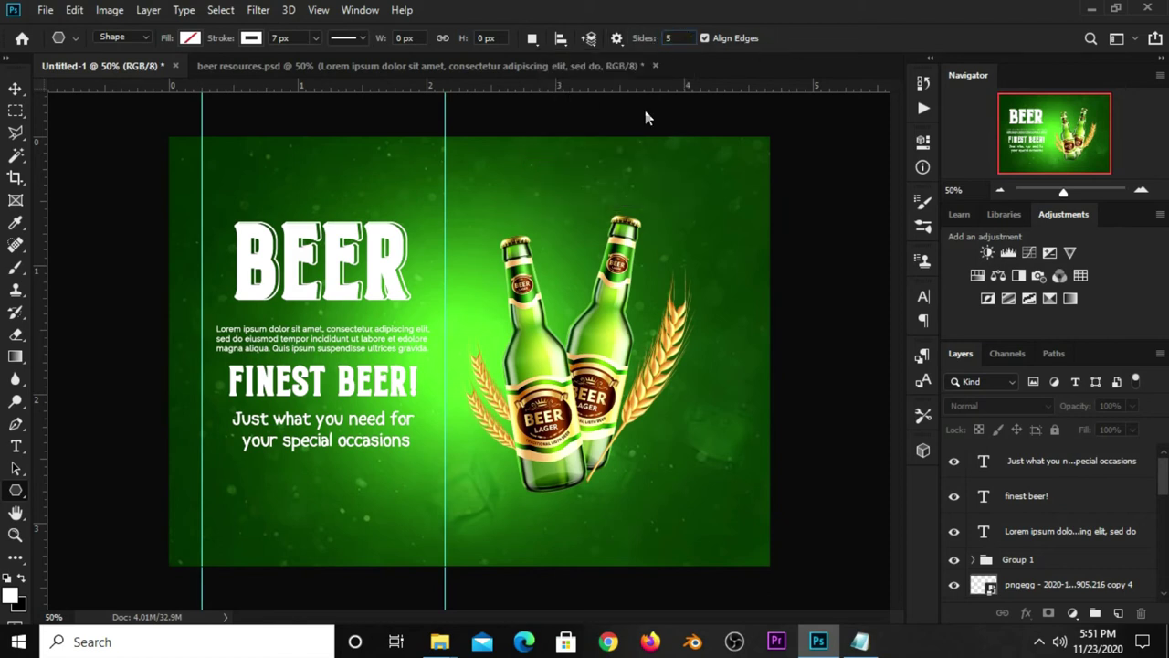
scroll(278, 304, "up", 2)
scroll(277, 292, "up", 1)
scroll(274, 279, "up", 3)
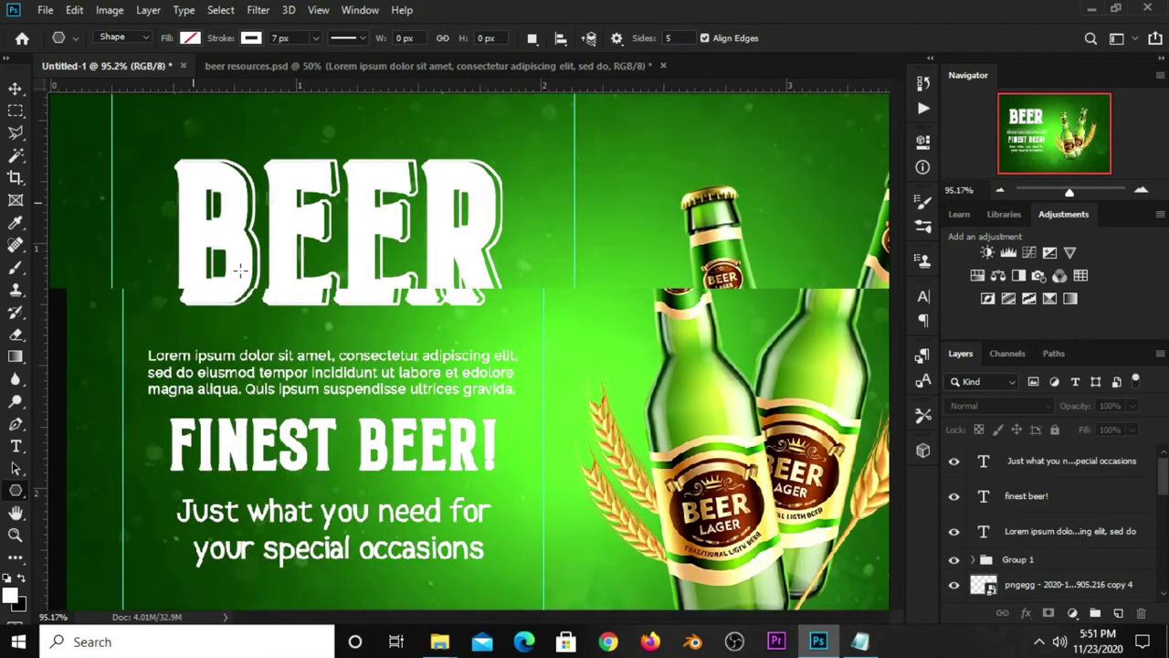
scroll(270, 265, "up", 2)
Draw a white star below the BEER headline, shrink it to about 60%, and position it.
left_click_drag(276, 335, 298, 363)
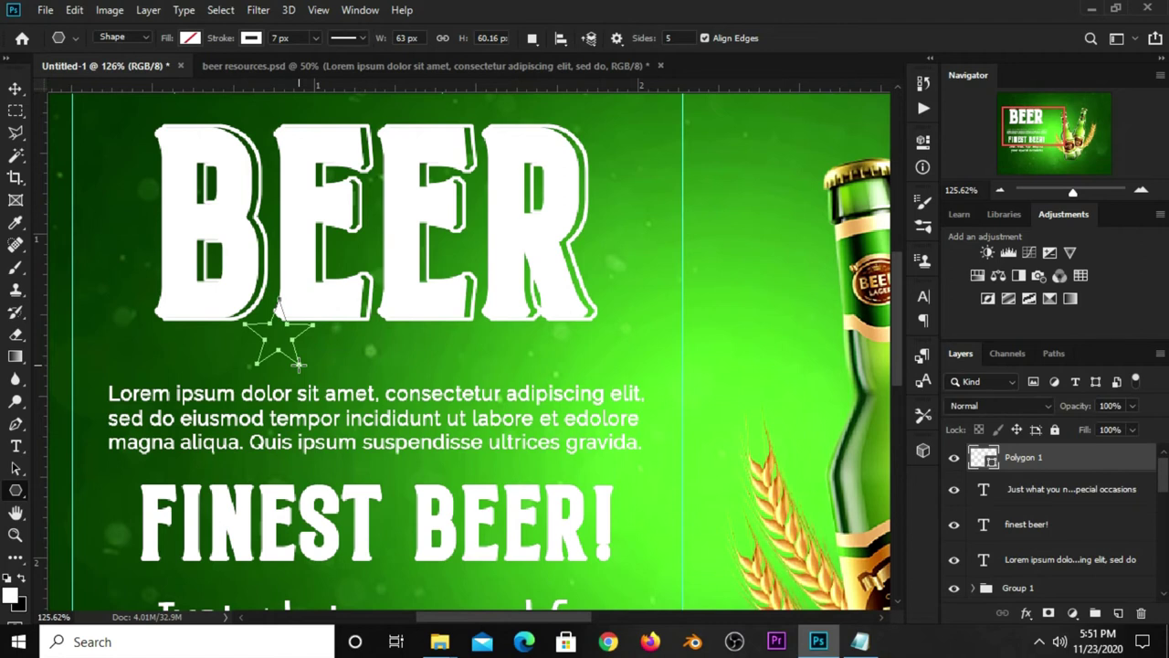
left_click(190, 38)
left_click(117, 128)
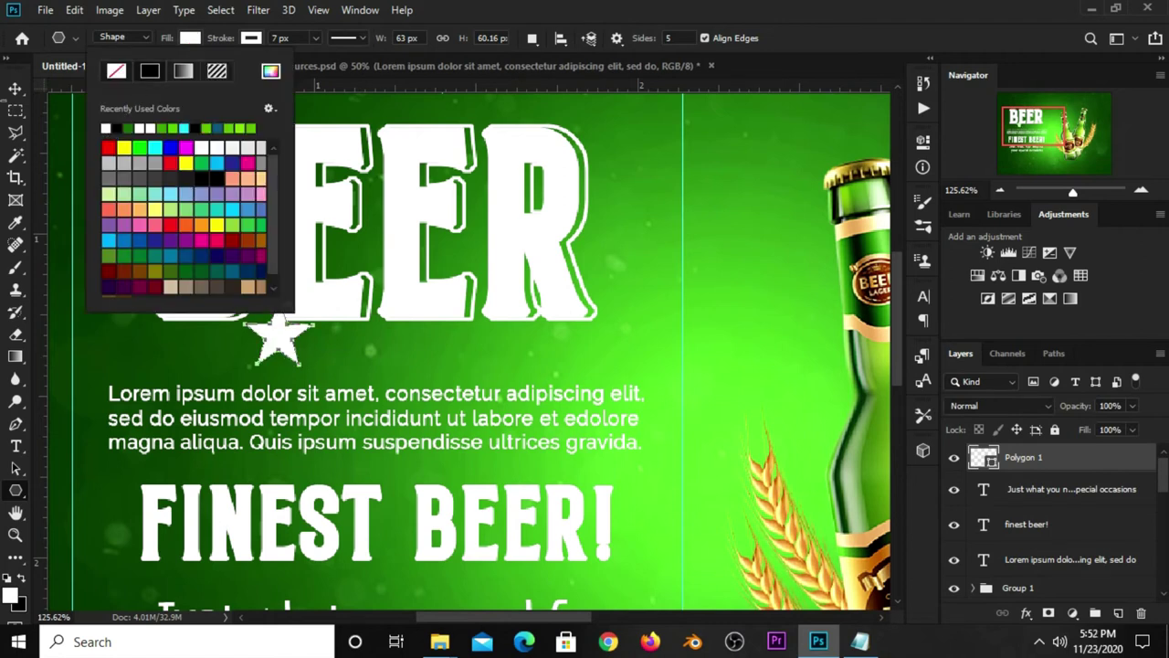
left_click(13, 91)
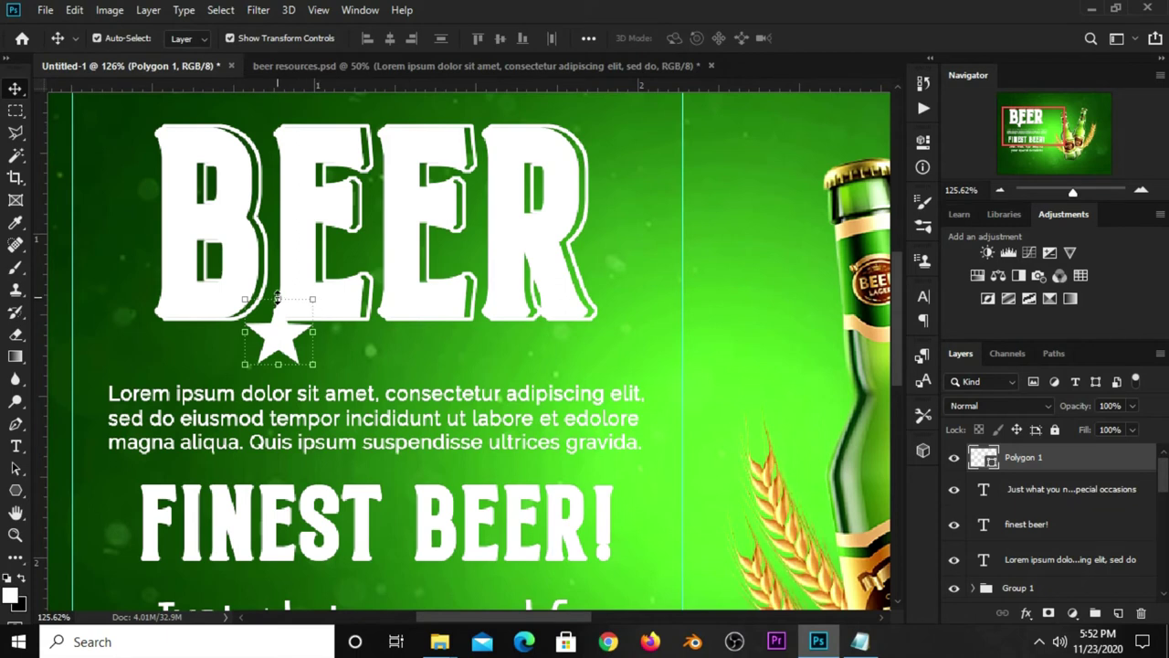
key("ctrl+t")
left_click_drag(314, 298, 284, 325)
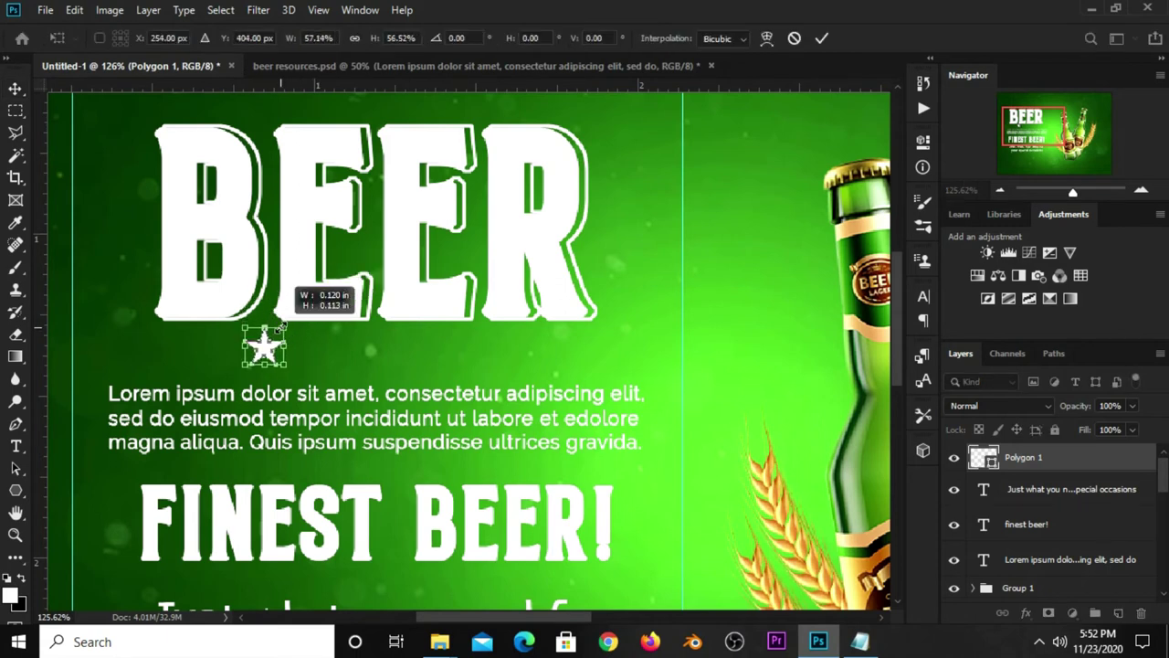
key("Return")
left_click_drag(263, 357, 305, 369)
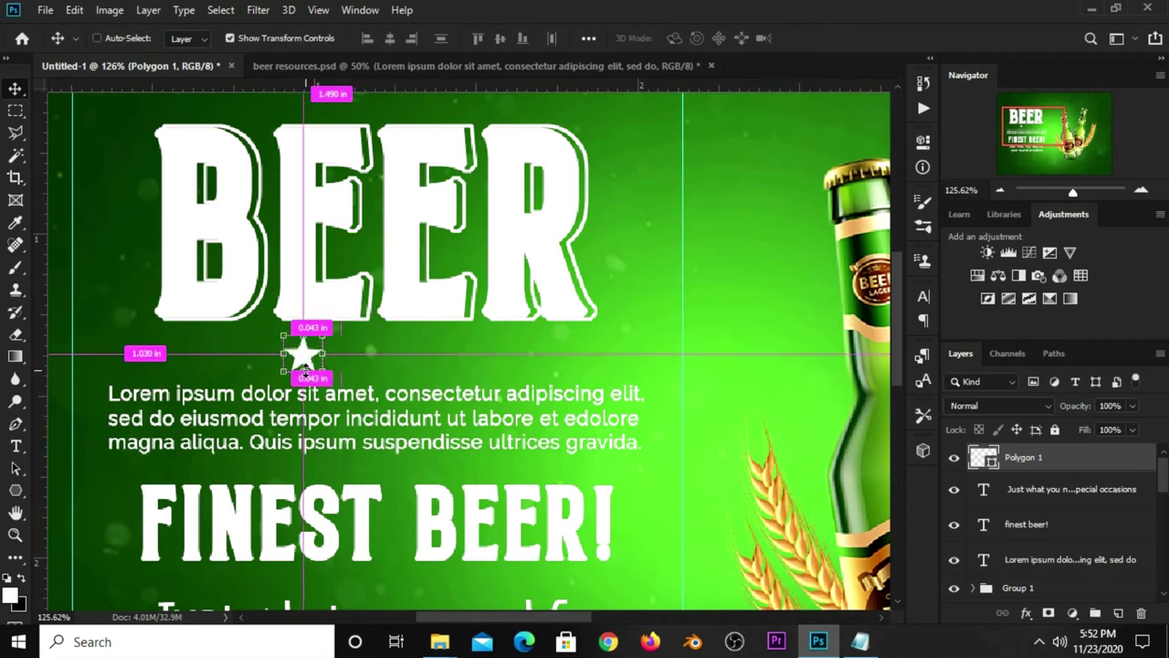
Duplicate the star twice and nudge the copies into a row of three.
key("ctrl+j")
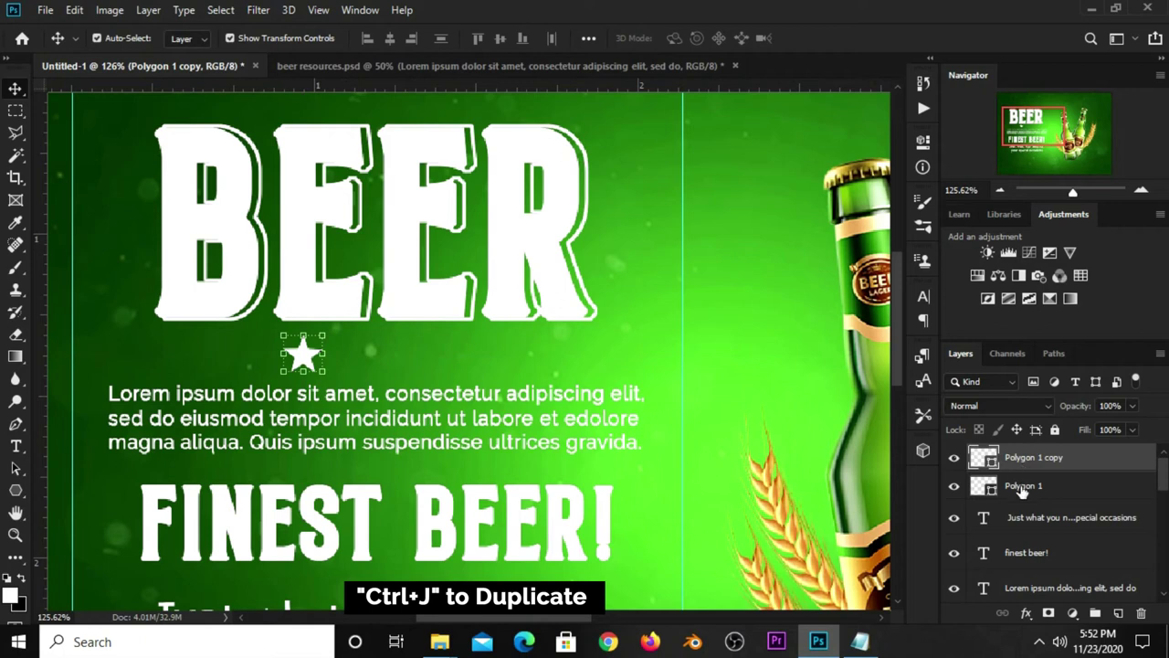
key("Right")
key("Right")
key("Right")
key("Right")
key("Right")
key("Right")
key("Right")
key("Right")
key("Right")
key("Right")
key("Right")
key("Right")
key("Right")
key("Right")
key("Right")
key("Right")
key("Right")
key("Right")
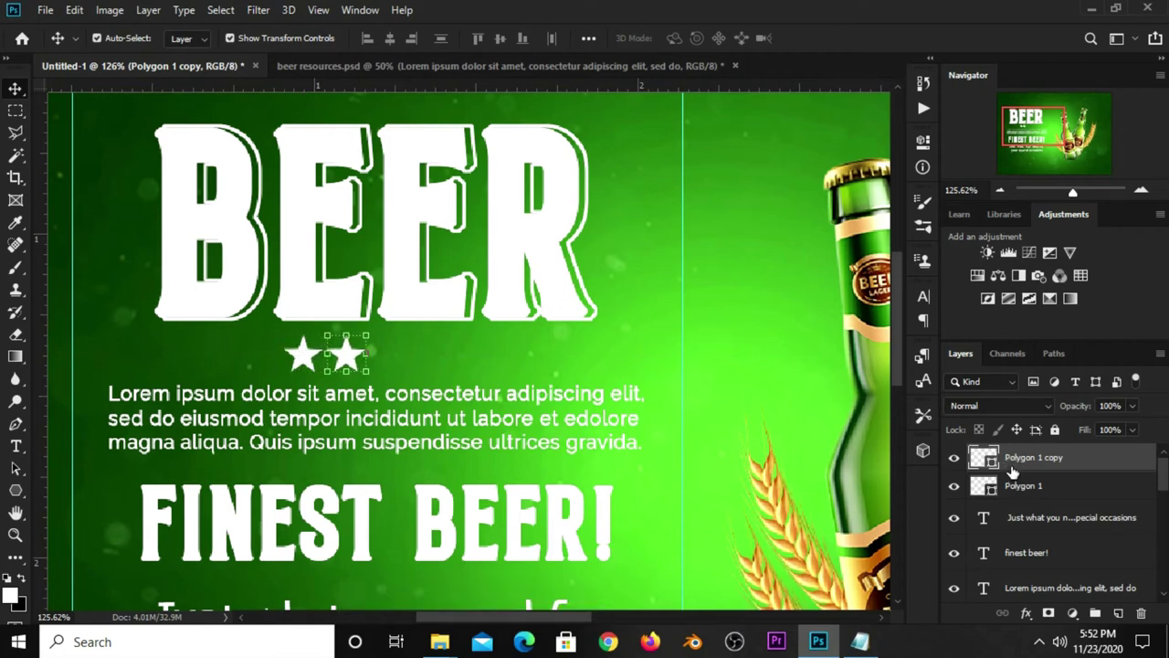
key("ctrl+j")
key("Right")
key("Right")
key("Right")
key("Right")
key("Right")
key("Right")
key("Right")
key("Right")
key("Right")
key("Right")
key("Right")
key("Right")
key("Right")
key("Right")
key("Right")
key("Right")
key("Right")
key("Right")
key("Right")
key("Right")
key("Right")
key("Right")
key("Right")
key("Right")
key("Left")
key("Left")
Group the three star layers and check the group's visibility.
left_click(1042, 518, "shift")
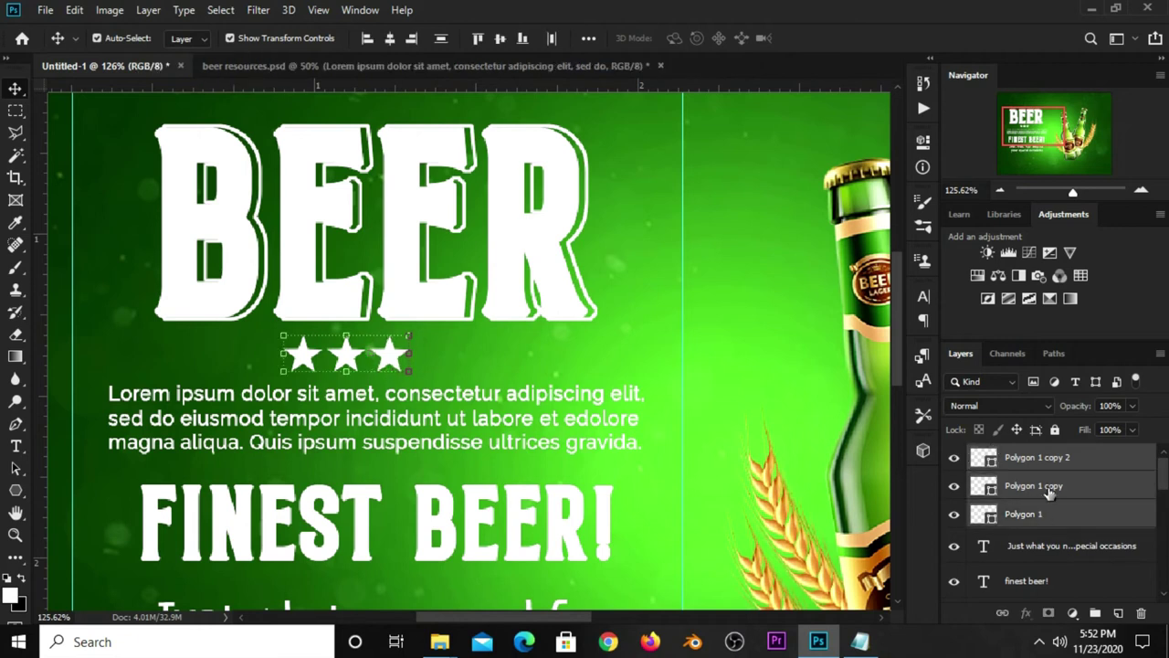
key("ctrl+g")
left_click(951, 456)
left_click(951, 456)
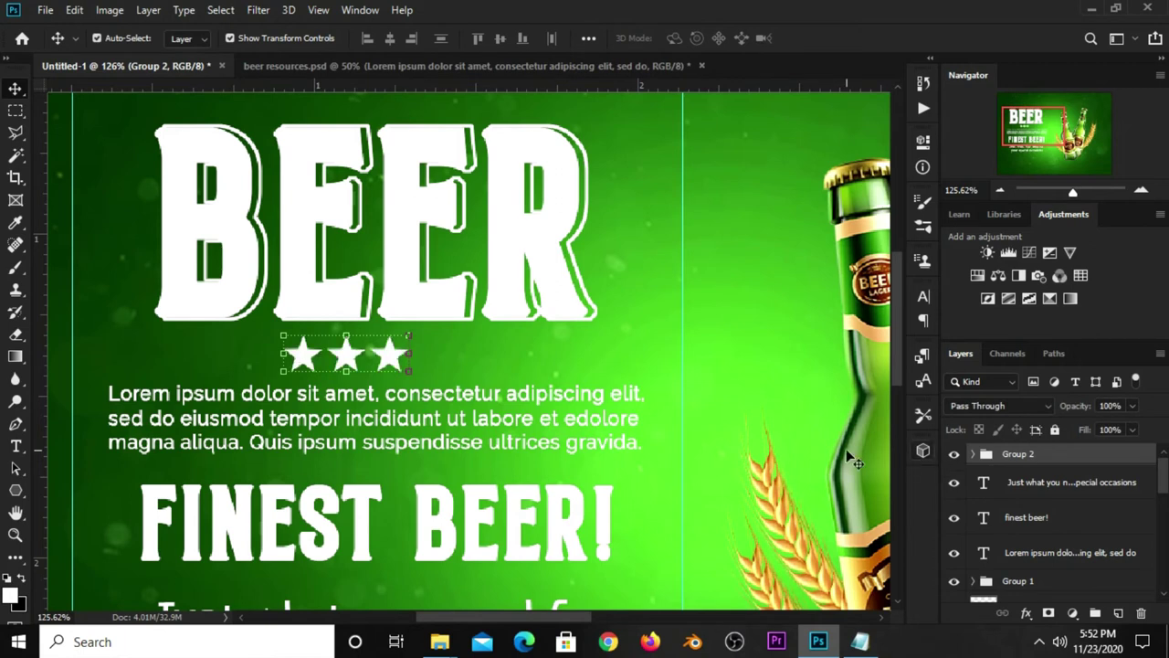
left_click(387, 362)
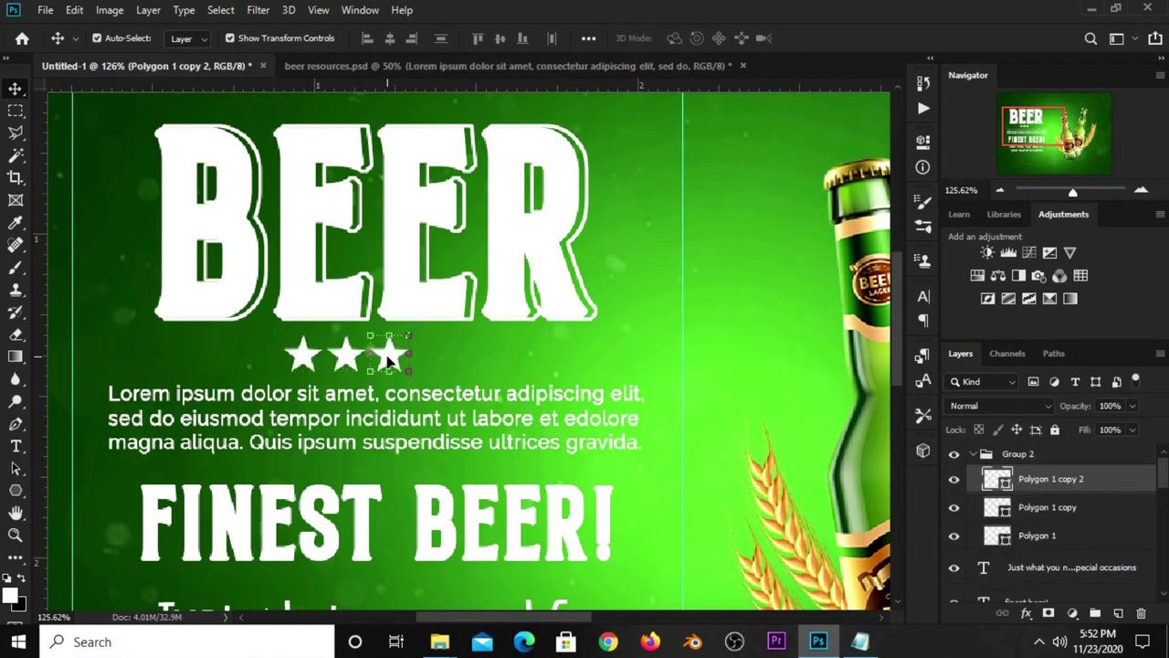
left_click(985, 456)
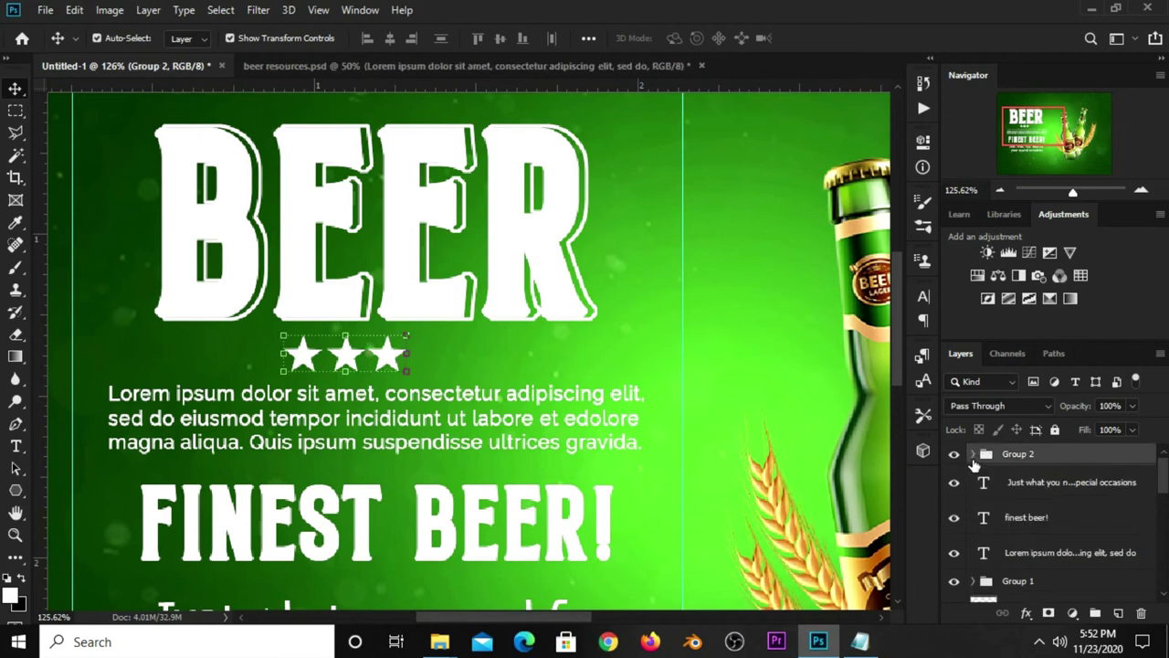
Make a rectangular marquee selection spanning the BEER headline's width.
left_click(955, 454)
left_click(954, 455)
left_click(208, 10)
left_click(208, 10)
right_click(16, 110)
left_click(55, 110)
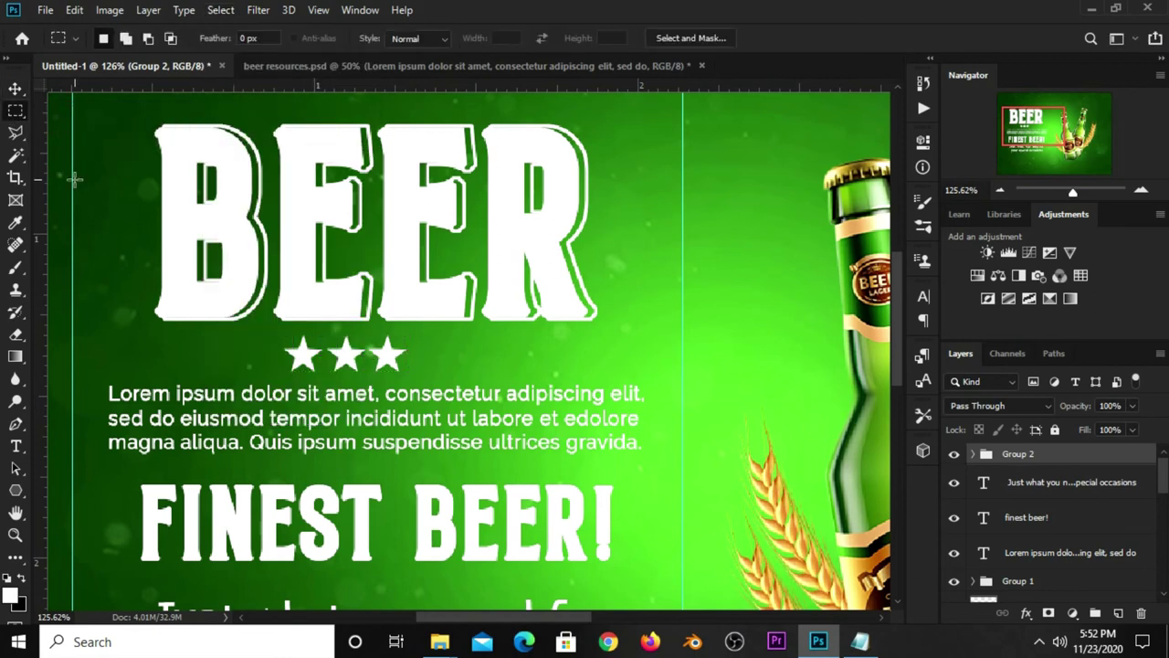
left_click_drag(72, 187, 681, 297)
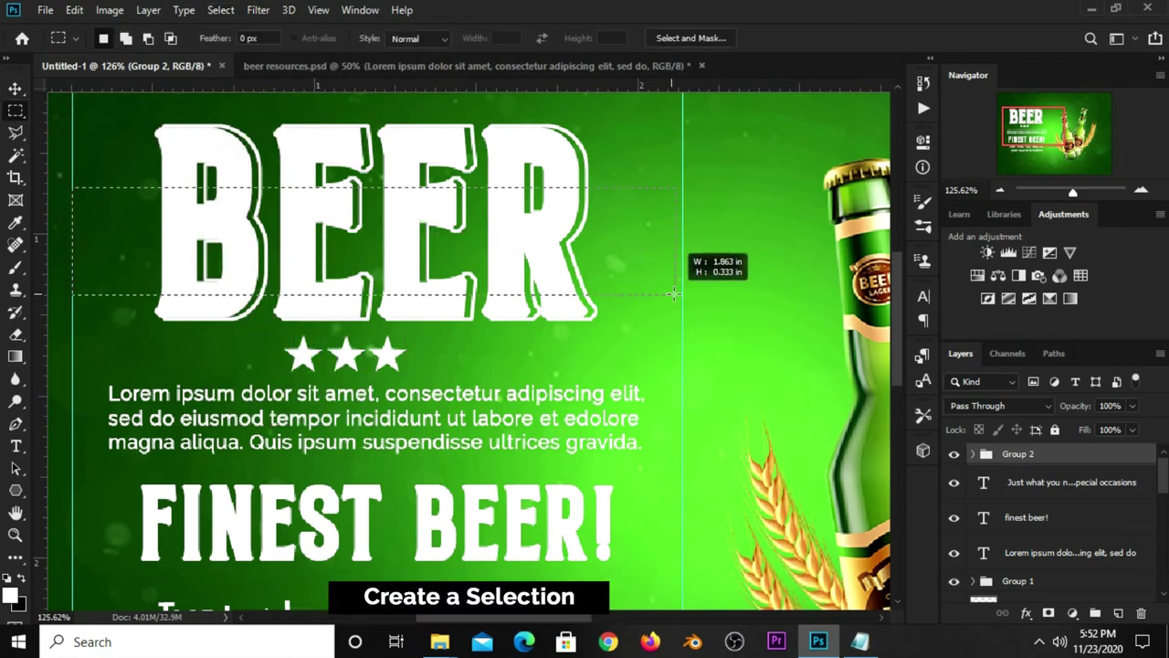
Center the star group horizontally in the selection, deselect, and zoom out to the whole poster.
left_click(16, 89)
left_click(65, 94)
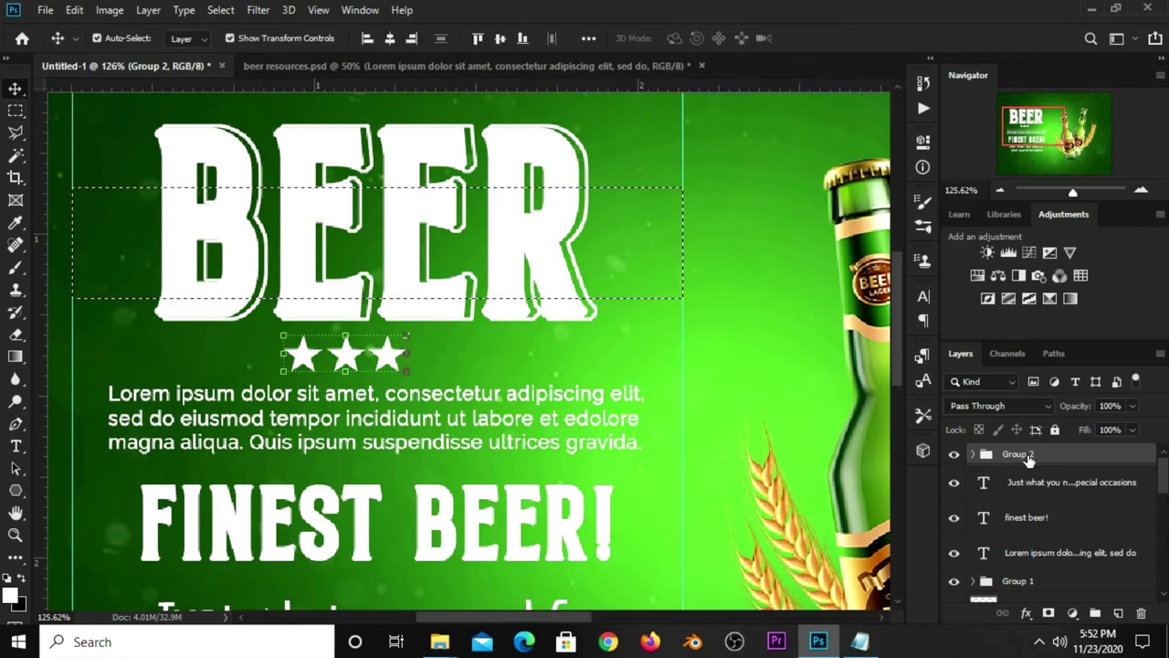
left_click(391, 39)
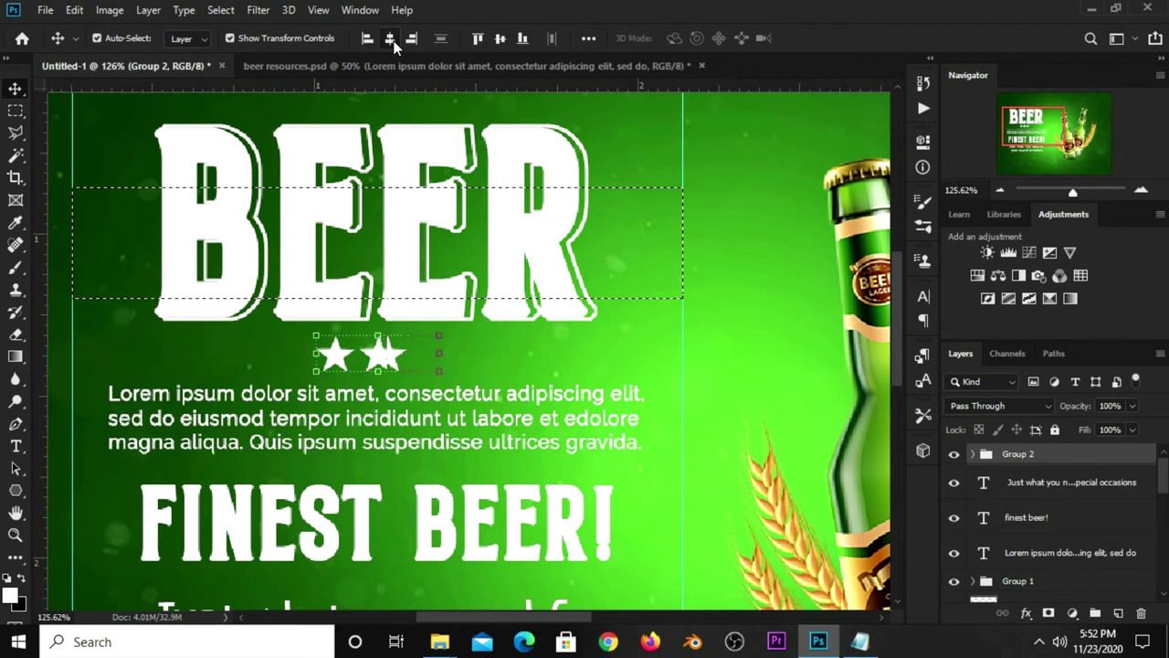
key("ctrl+d")
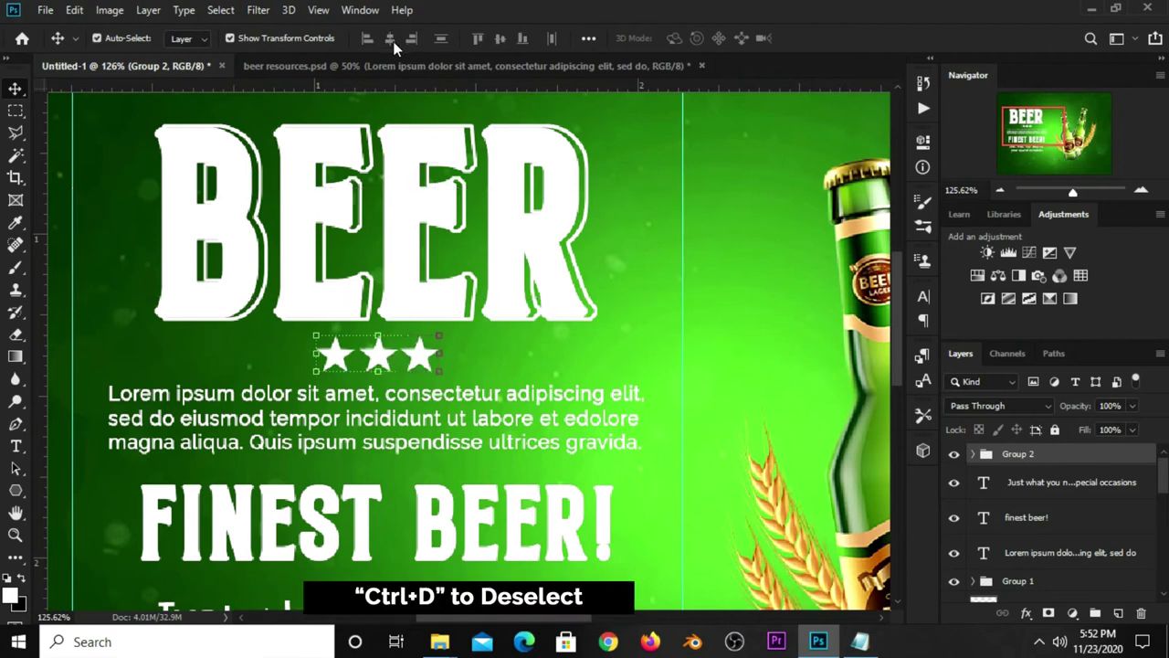
key("ctrl+minus")
key("ctrl+minus")
key("ctrl+minus")
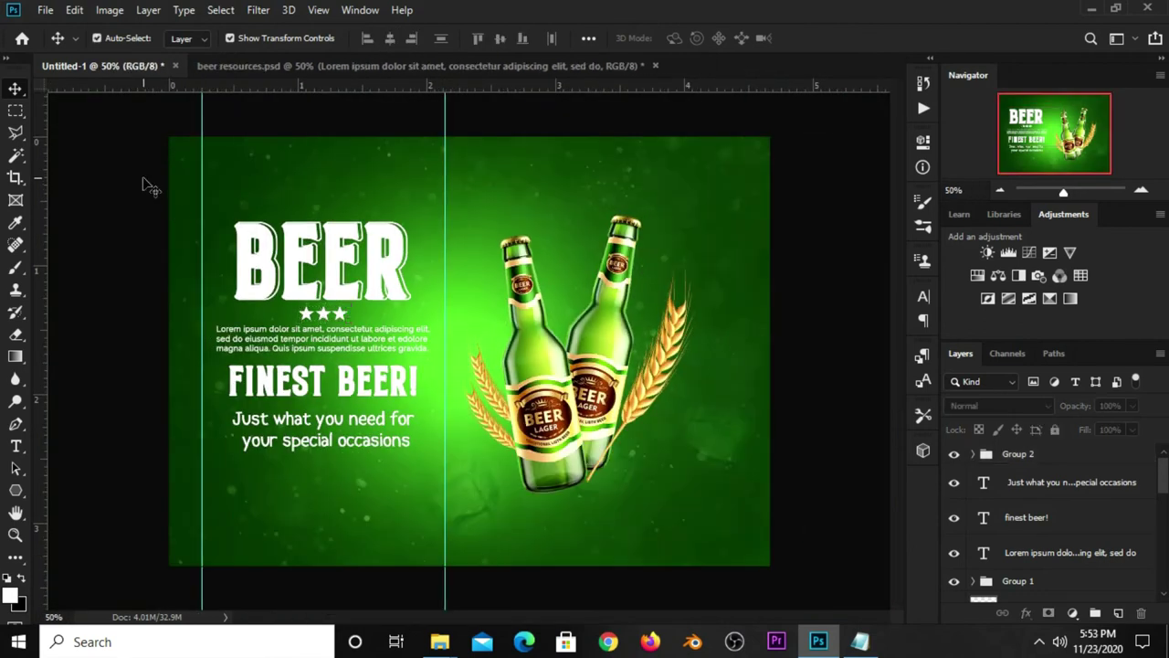
Bring the beer 2 glass into the poster, tilted and shrunk to about 71% at bottom-left.
left_click(389, 65)
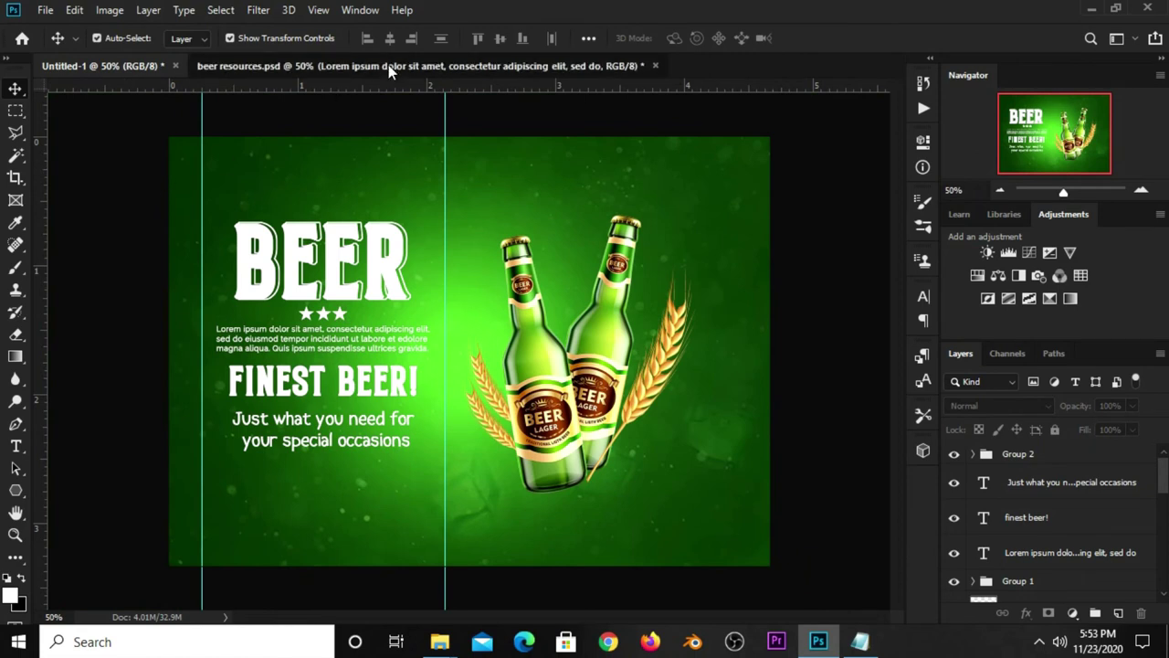
left_click(307, 281)
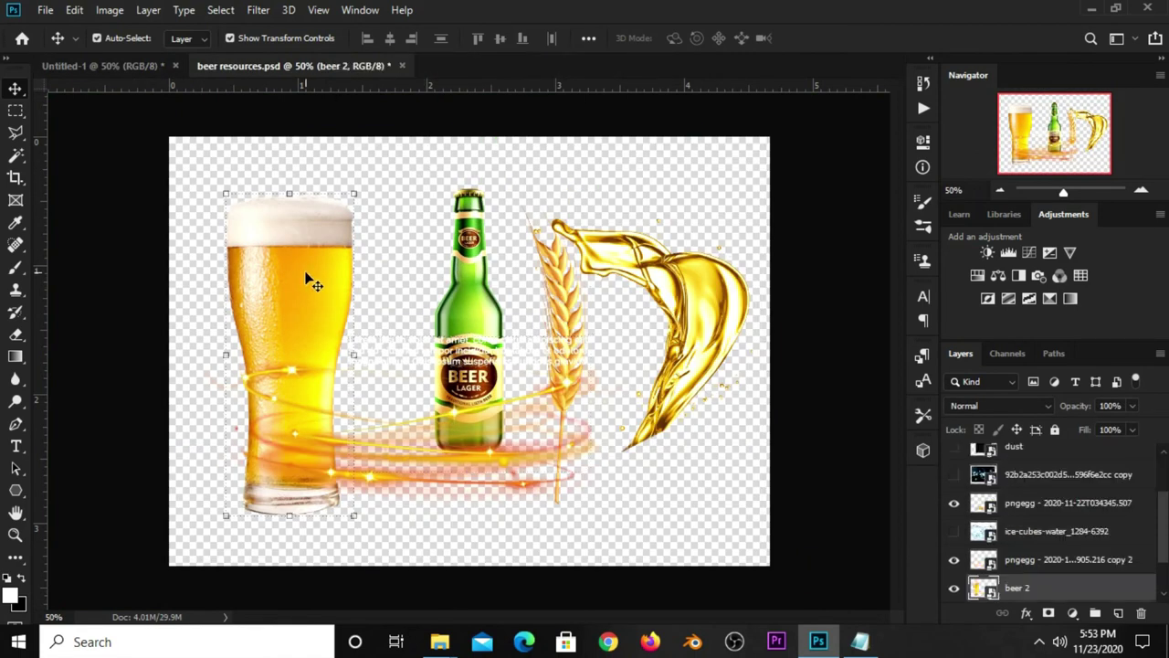
mouse_move(307, 280)
left_mouse_down()
mouse_move(130, 81)
mouse_move(338, 343)
left_mouse_up()
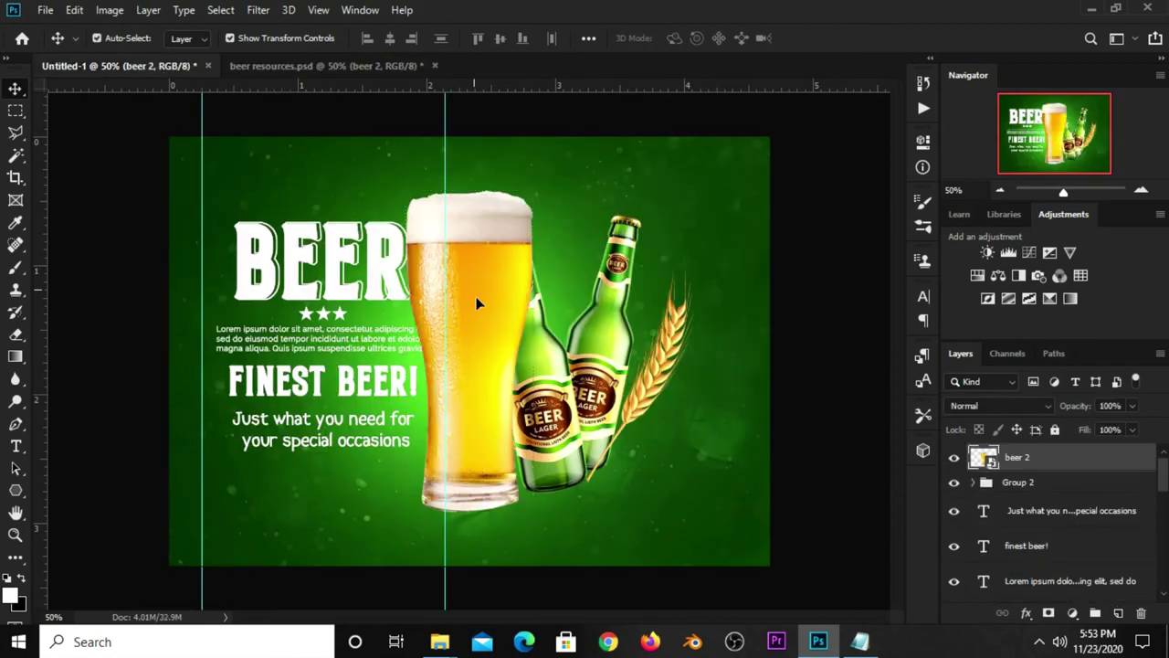
left_click_drag(476, 303, 285, 408)
key("ctrl+t")
mouse_move(388, 295)
left_mouse_down()
mouse_move(320, 411)
mouse_move(202, 510)
mouse_move(244, 512)
left_mouse_up()
mouse_move(298, 478)
left_mouse_down()
mouse_move(282, 470)
mouse_move(192, 518)
mouse_move(213, 485)
left_mouse_up()
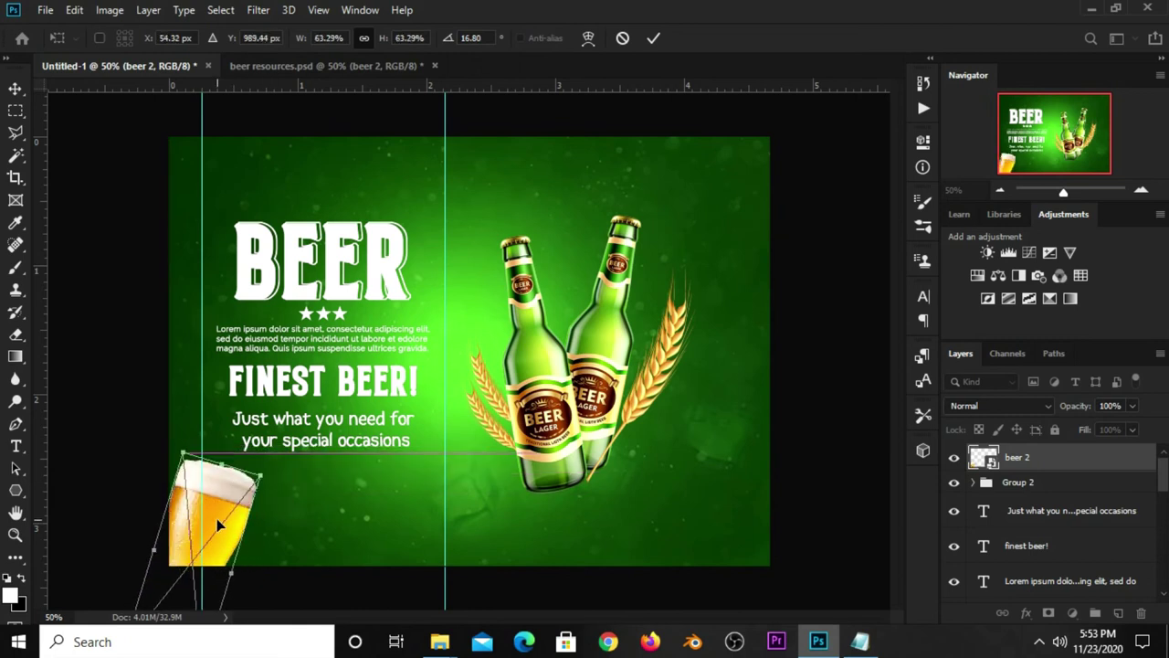
key("Return")
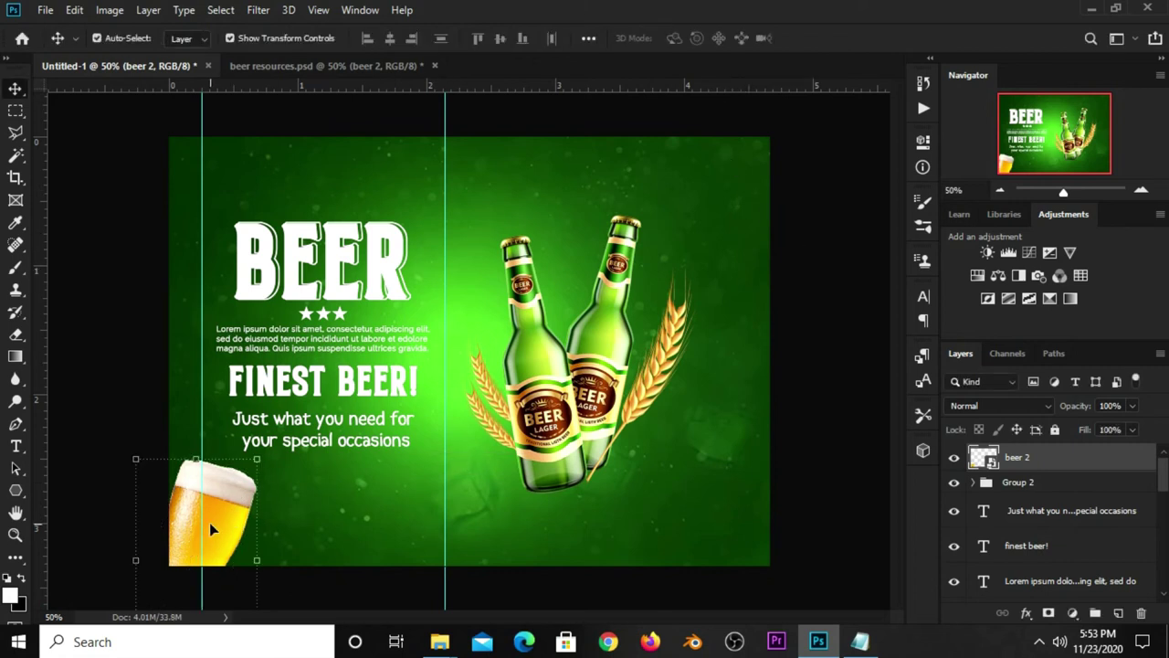
Nudge the beer glass slightly down and clear all guides from the poster.
left_click_drag(214, 512, 212, 515)
left_click(151, 315)
left_click(229, 513)
left_click_drag(222, 502, 223, 504)
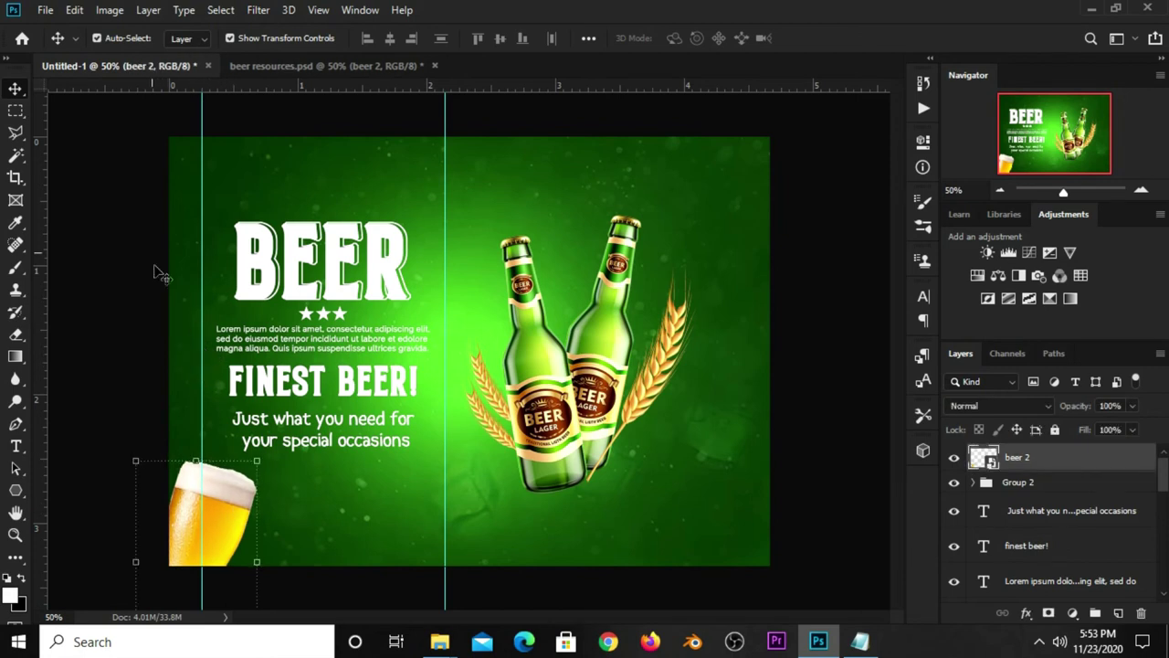
left_click(128, 171)
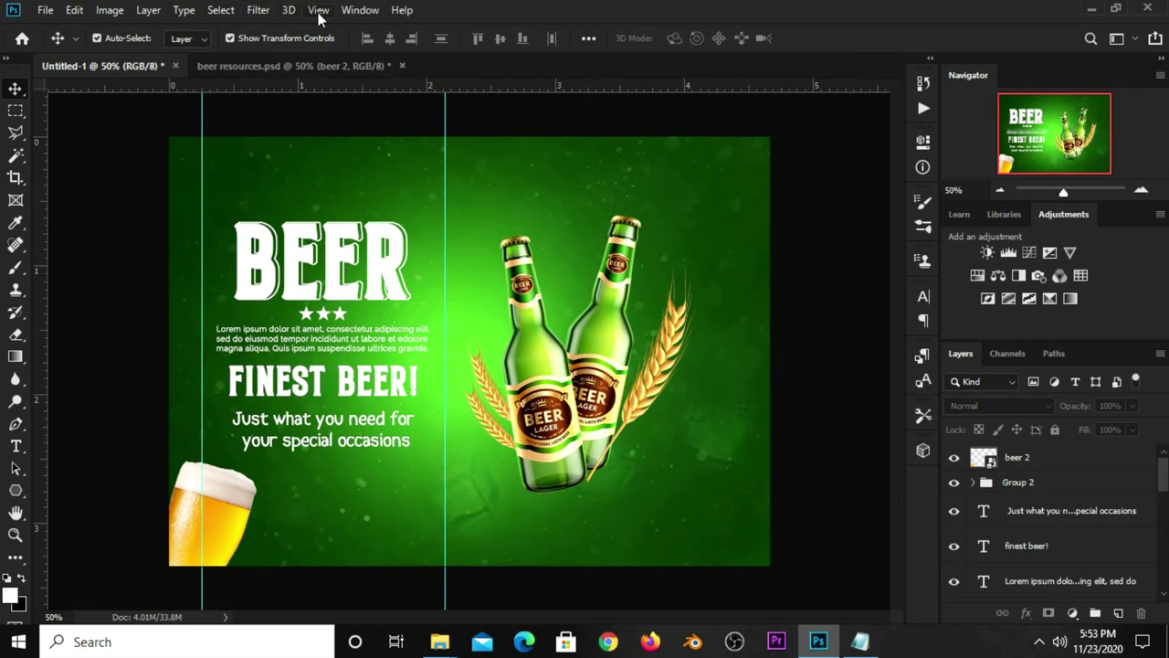
left_click(318, 11)
left_click(374, 427)
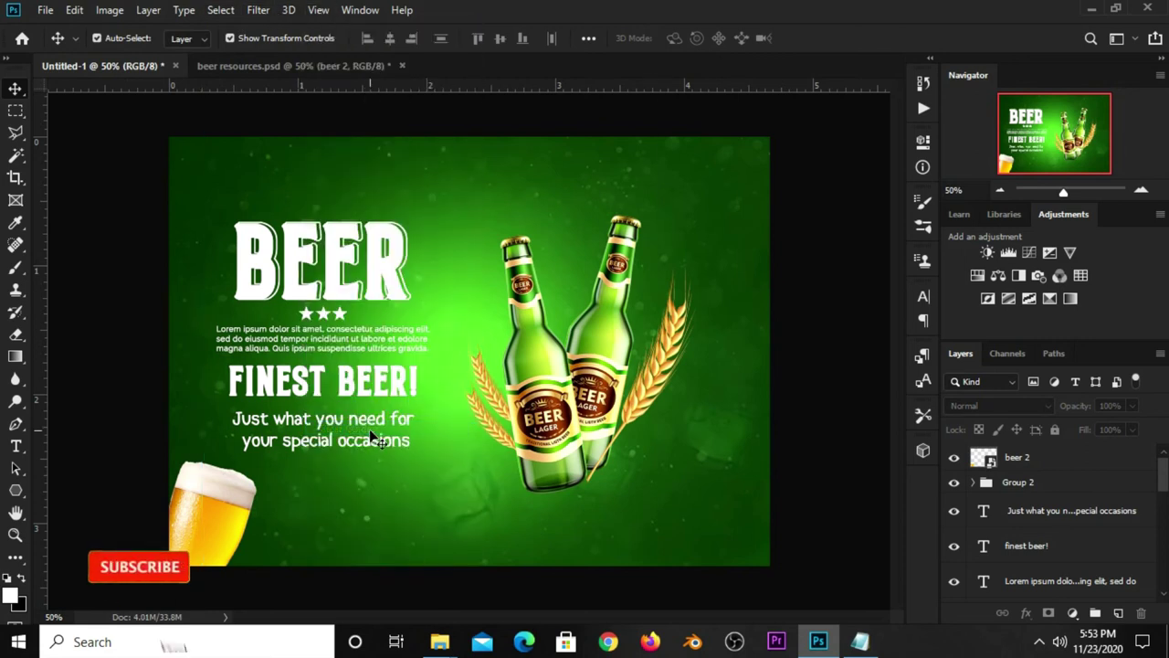
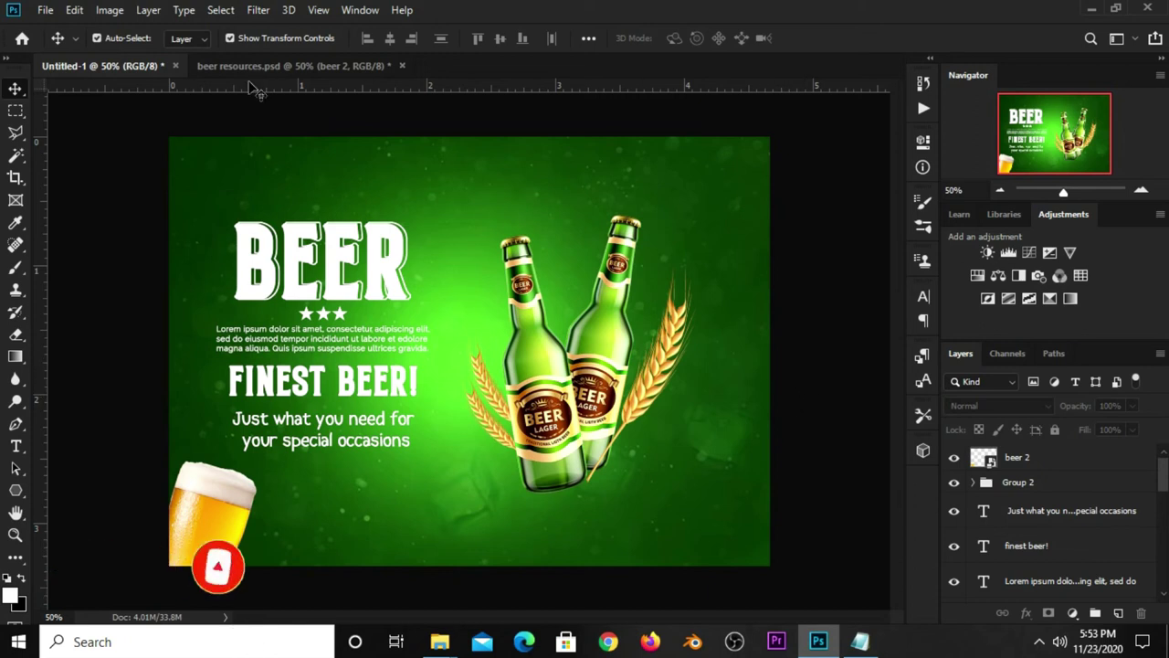
Copy the golden splash from beer resources.psd and paste it over the poster bottles.
left_click(274, 66)
left_click(674, 291)
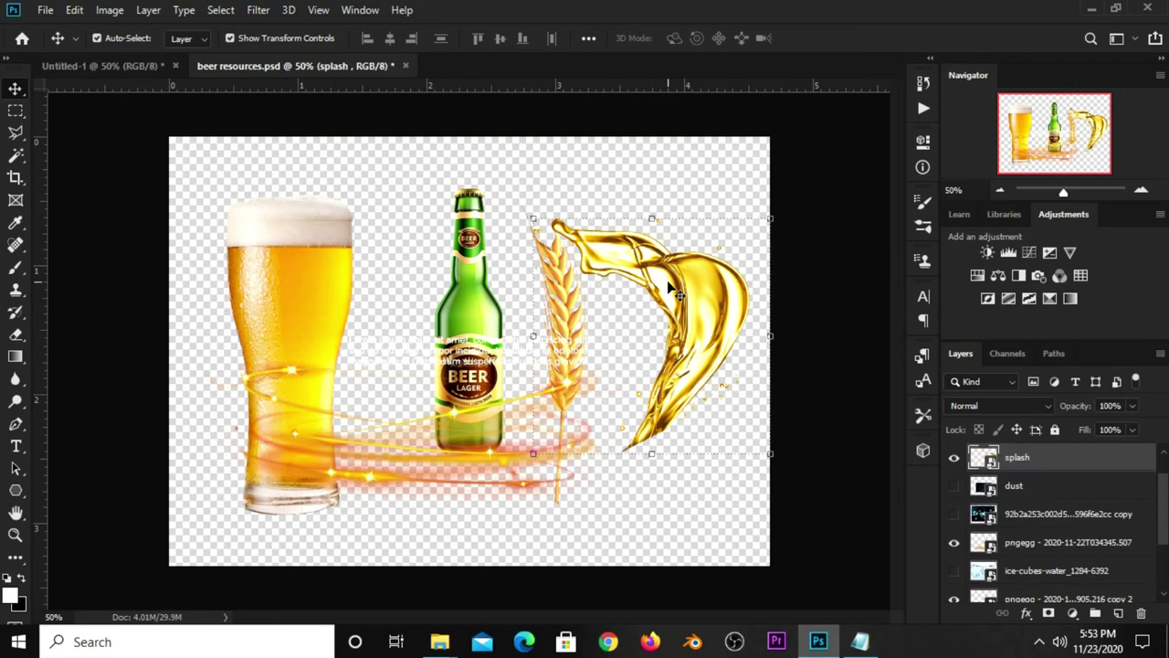
left_click(163, 66)
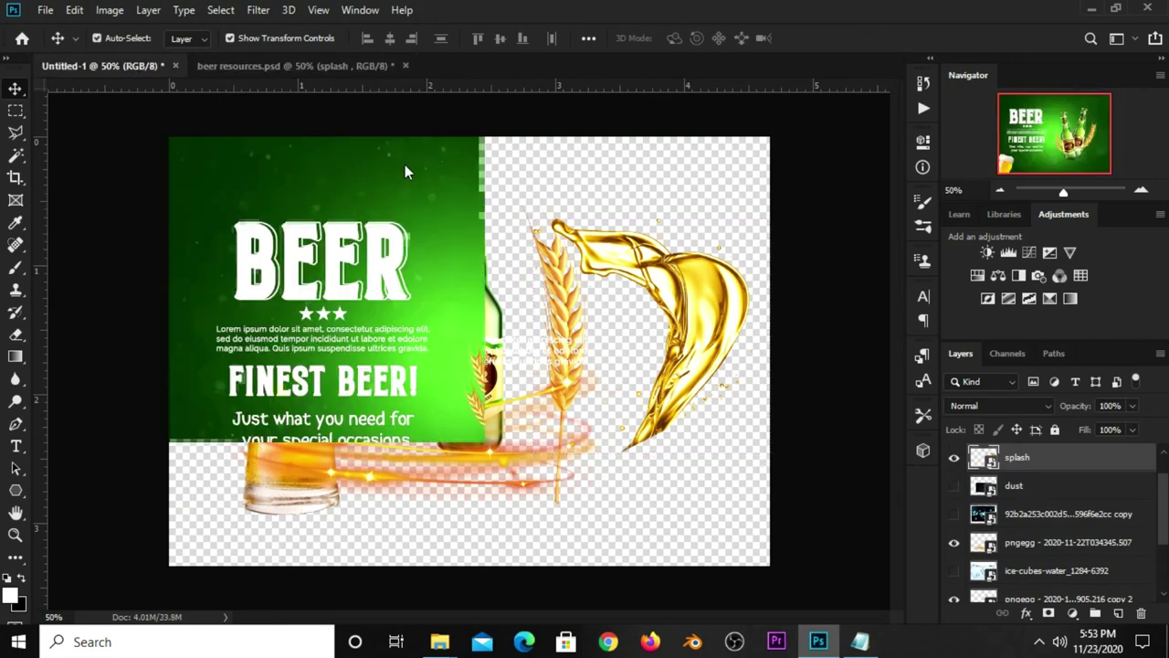
key("ctrl+v")
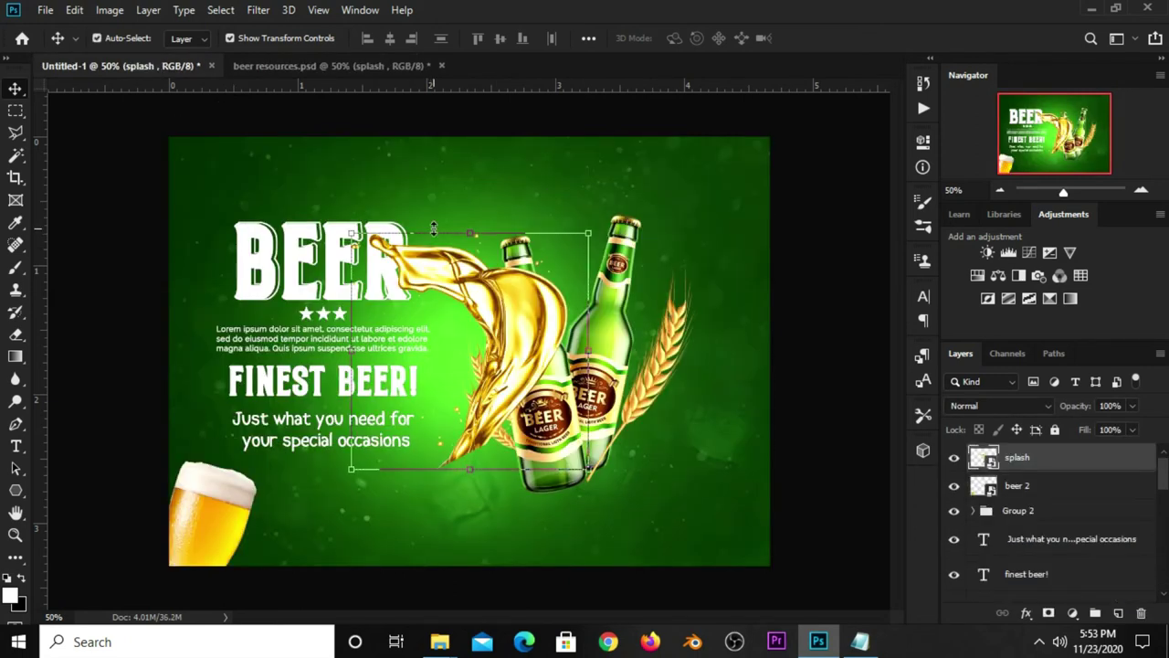
key("ctrl+t")
left_click_drag(518, 319, 591, 320)
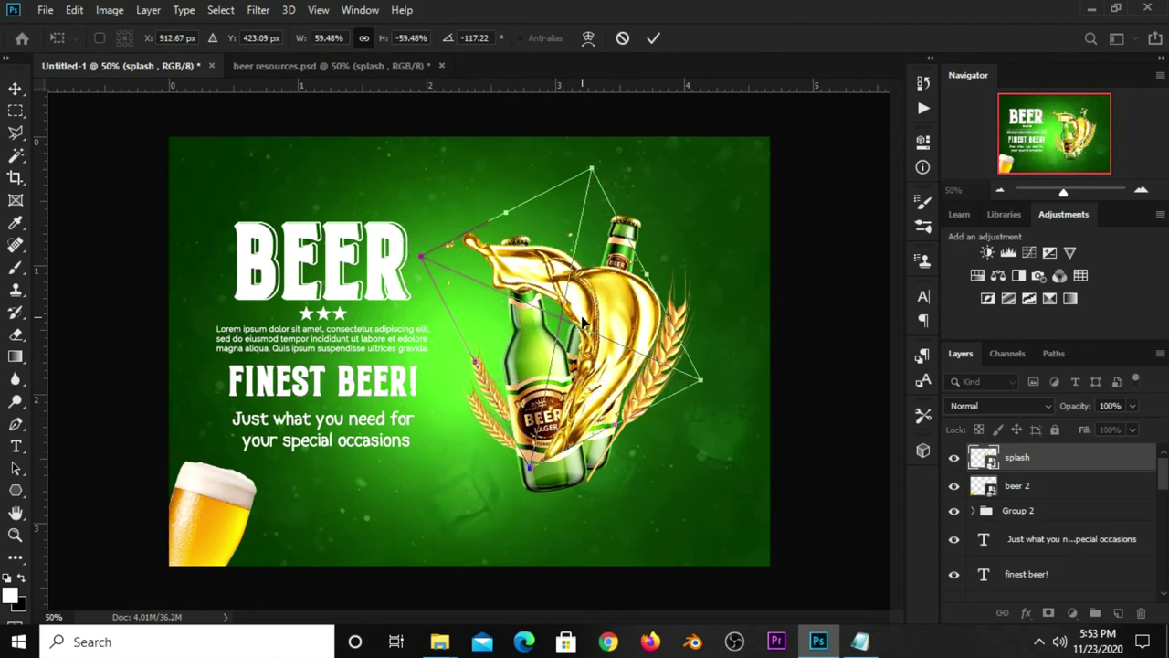
key("Return")
Move the splash layer beneath the bottles, then rotate, shrink and raise it above them.
left_click_drag(1051, 463, 1048, 630)
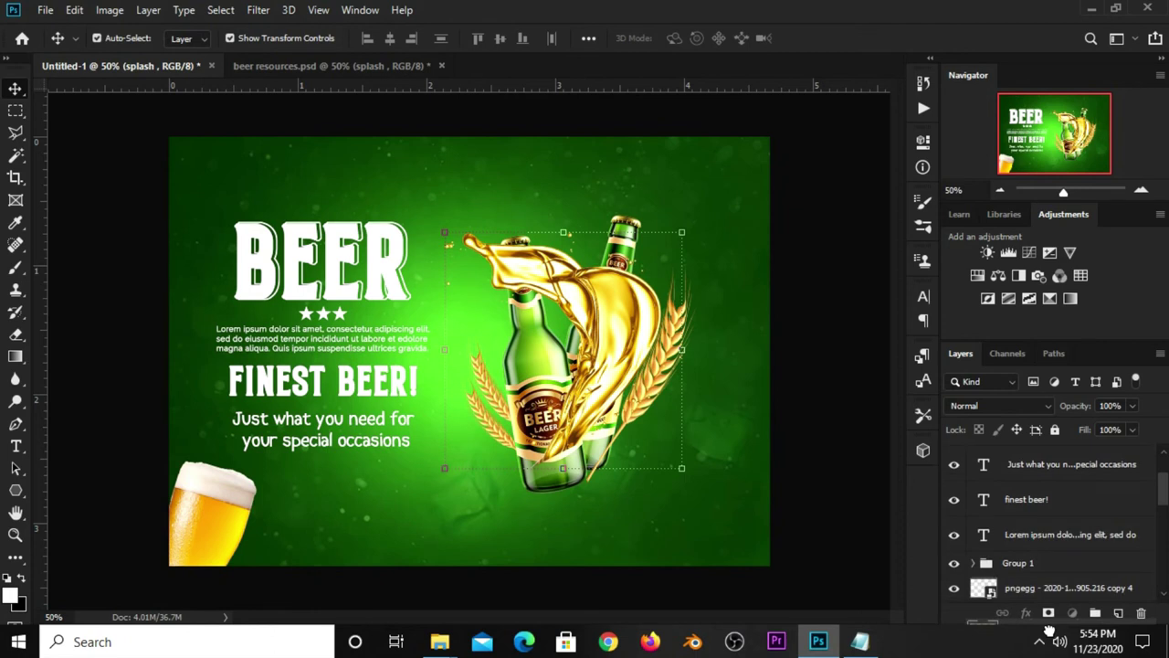
left_click_drag(1048, 630, 1049, 561)
scroll(1041, 519, "down", 1)
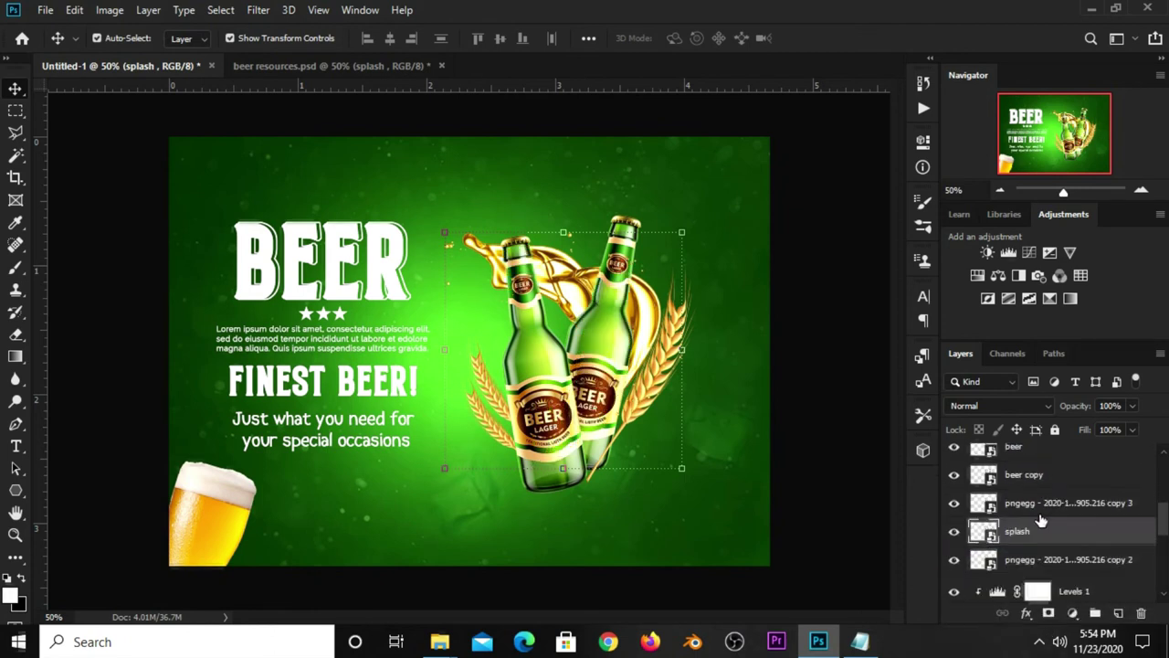
mouse_move(563, 234)
left_mouse_down()
mouse_move(614, 324)
mouse_move(599, 300)
left_mouse_up()
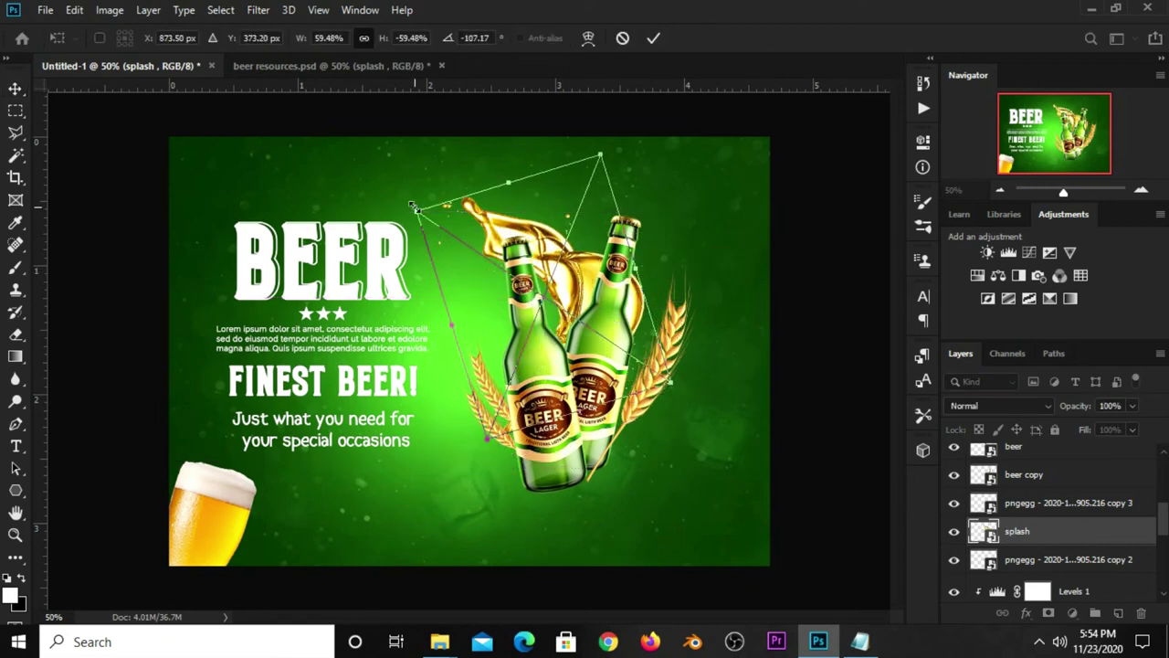
left_click_drag(413, 206, 456, 209)
left_click_drag(638, 194, 656, 229)
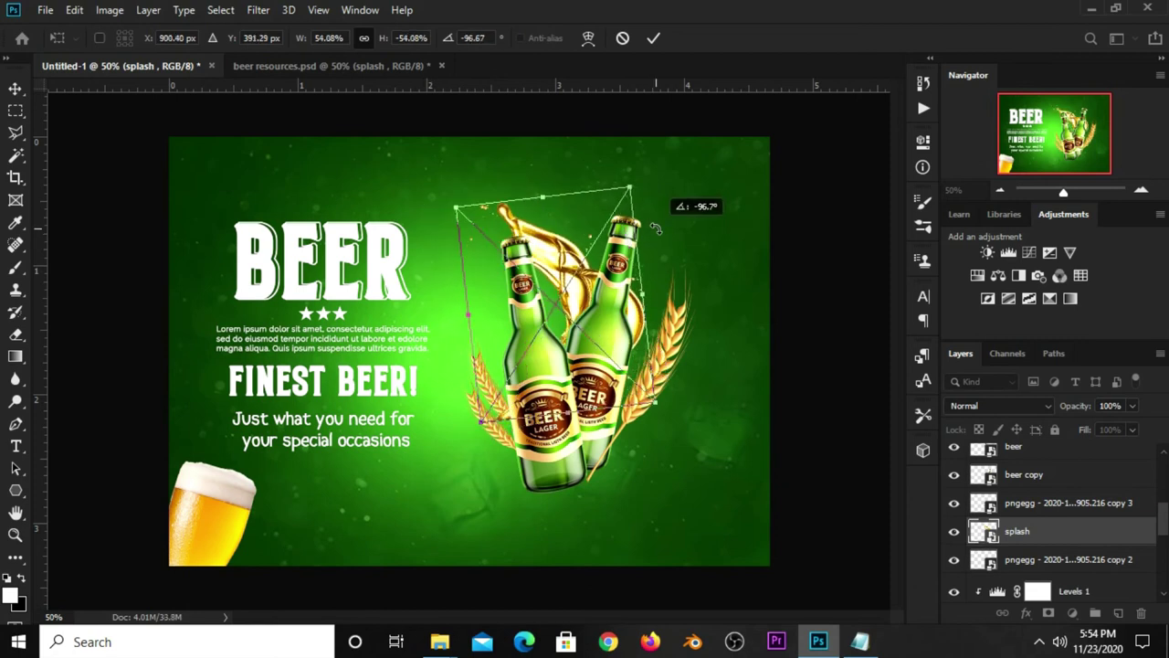
left_click_drag(656, 228, 637, 194)
left_click_drag(568, 262, 566, 236)
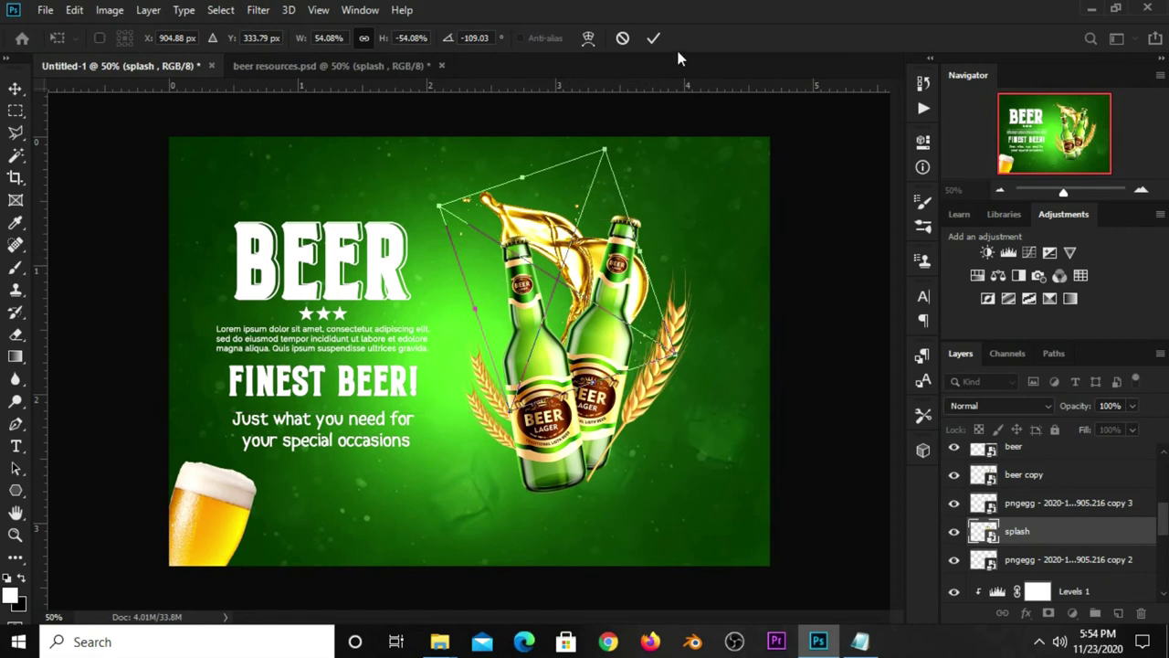
left_click(653, 38)
Shrink the splash to about 44%, nudge it into position, and bring up beer resources.psd.
left_click(819, 331)
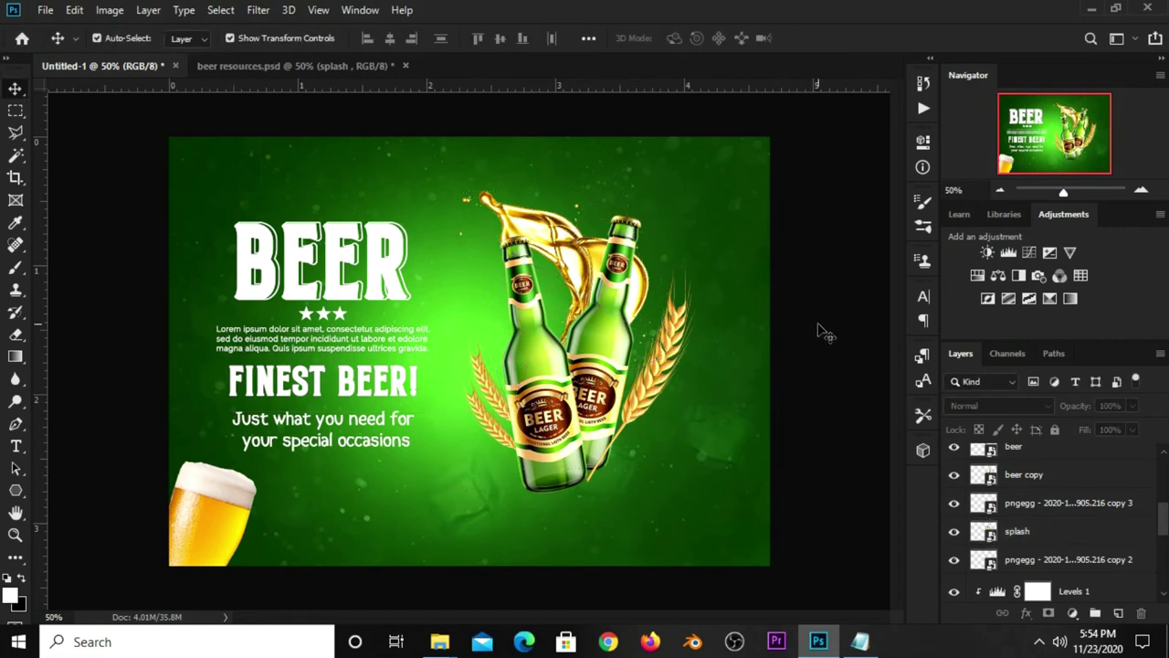
left_click(591, 276)
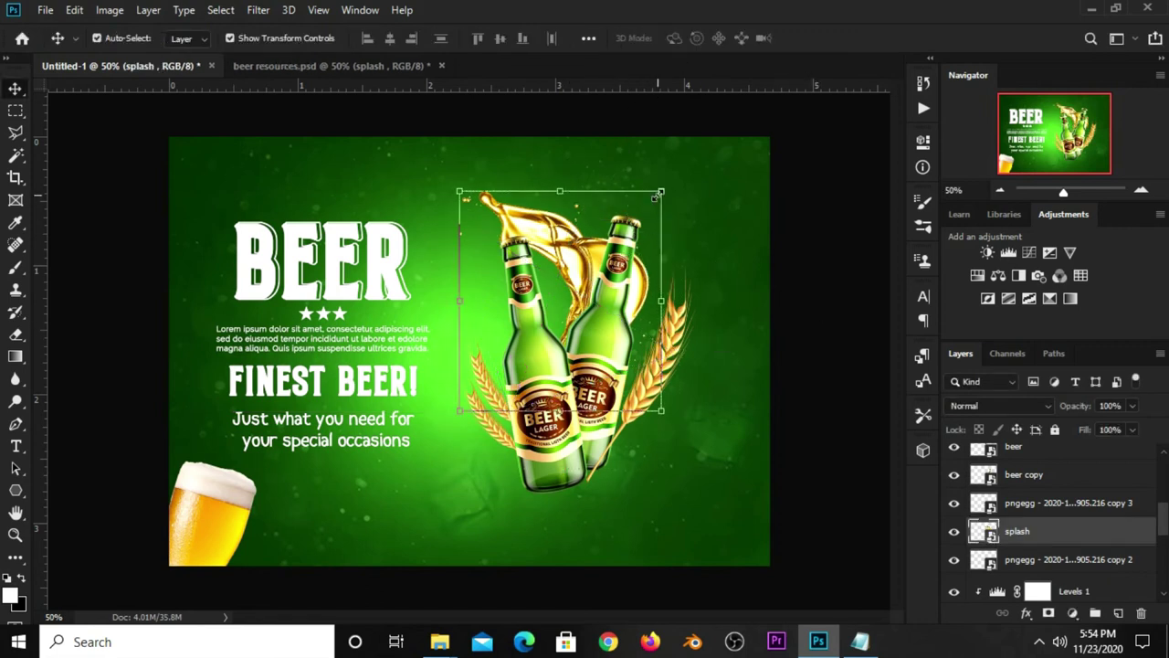
key("ctrl+t")
left_click_drag(674, 354, 632, 325)
mouse_move(561, 316)
left_mouse_down()
mouse_move(574, 310)
mouse_move(565, 324)
left_mouse_up()
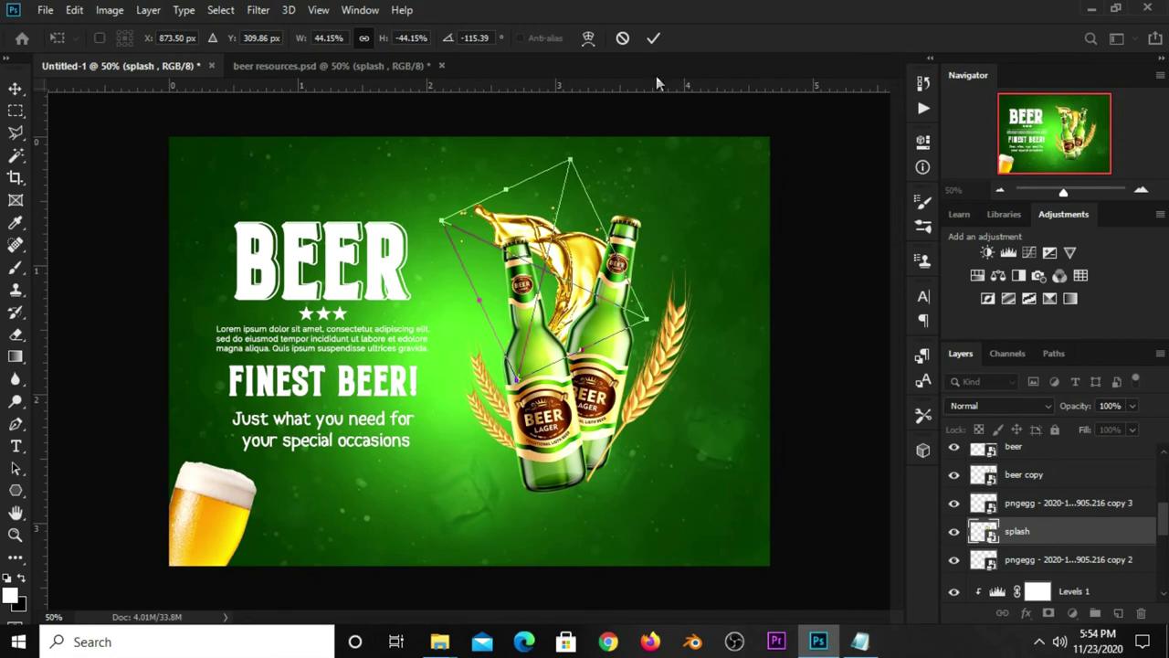
left_click(654, 38)
left_click_drag(634, 271, 625, 264)
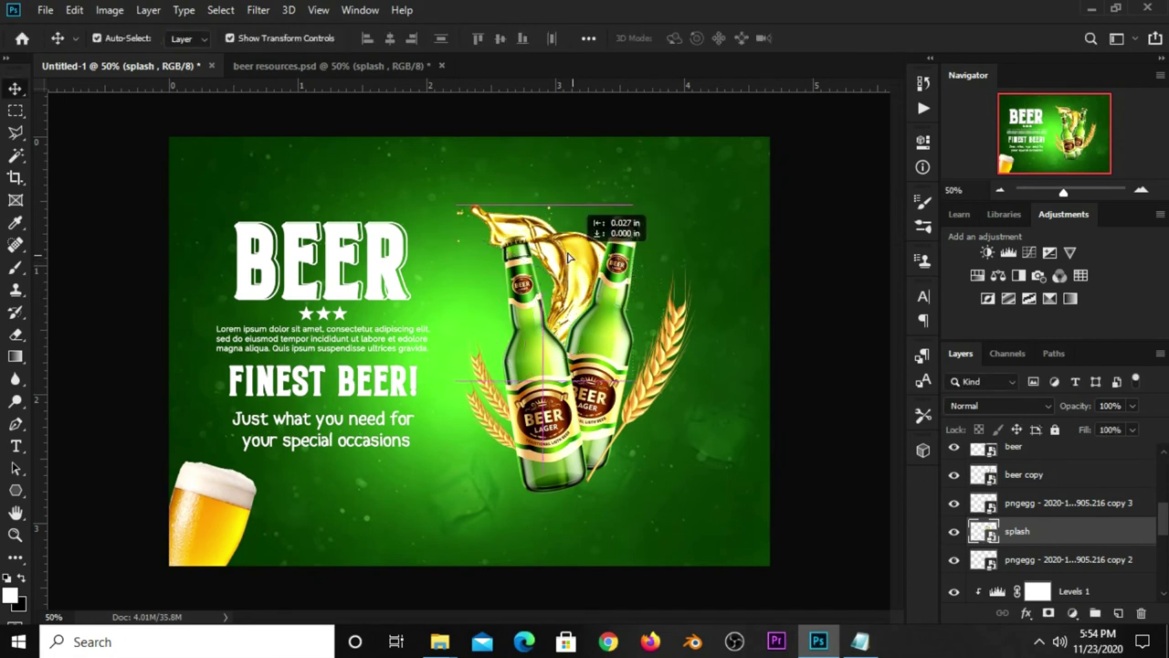
left_click(802, 331)
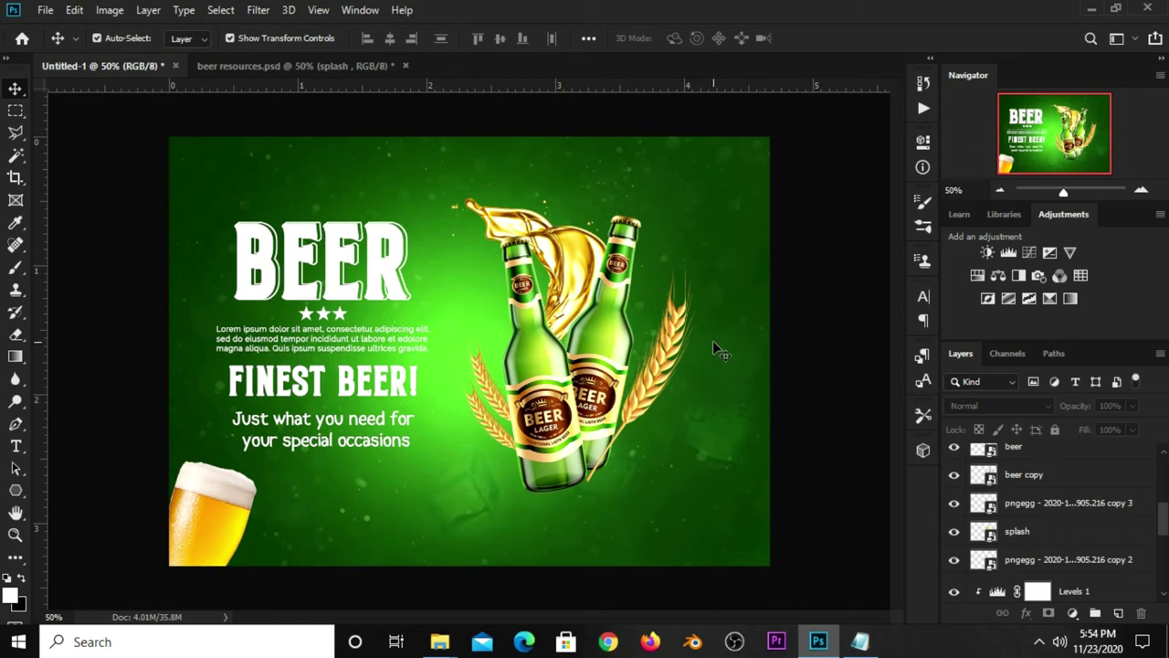
left_click(360, 71)
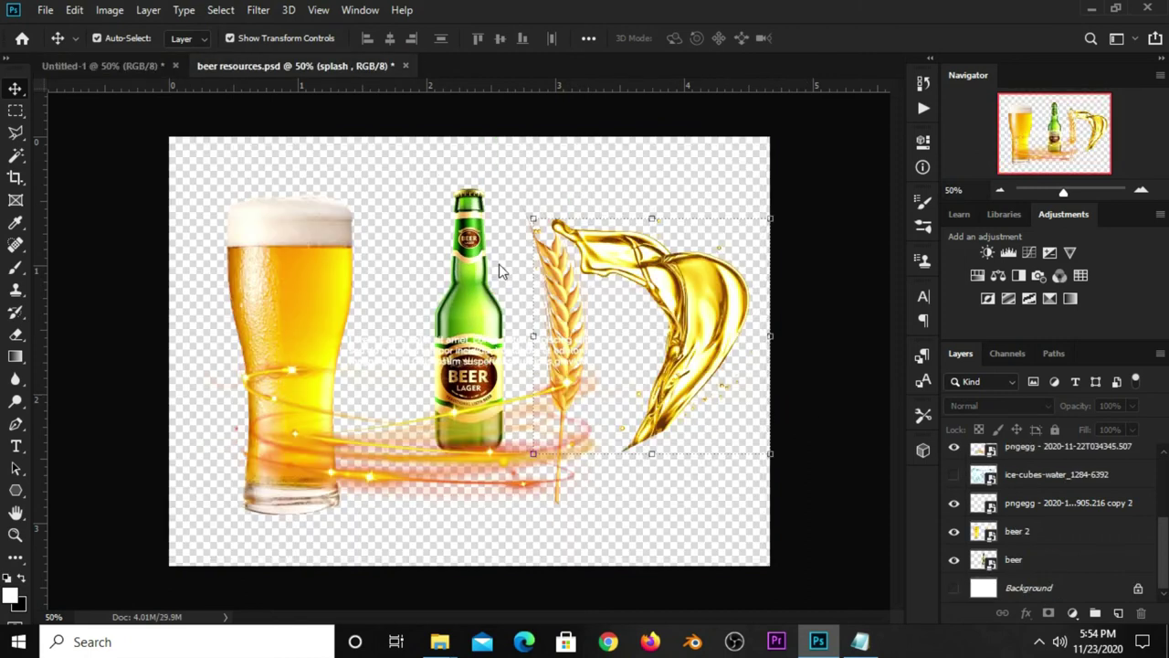
Add the pngegg golden swirl to the poster, scale it to 18.03% around the bottles, and hide it.
left_click(405, 429)
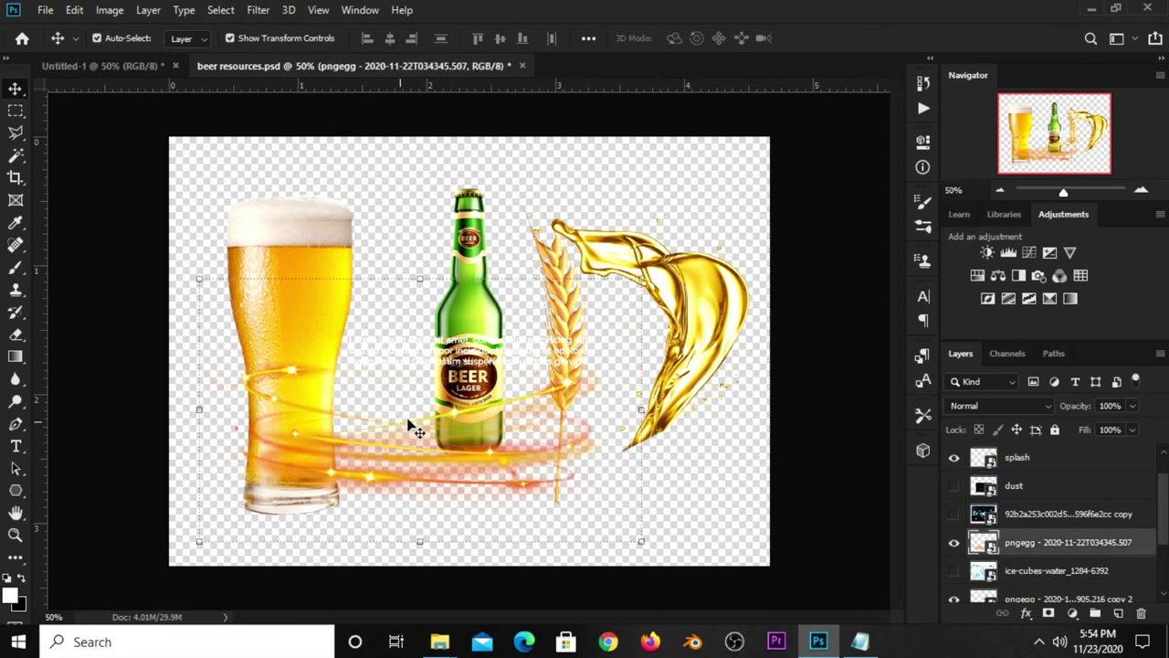
left_click(135, 69)
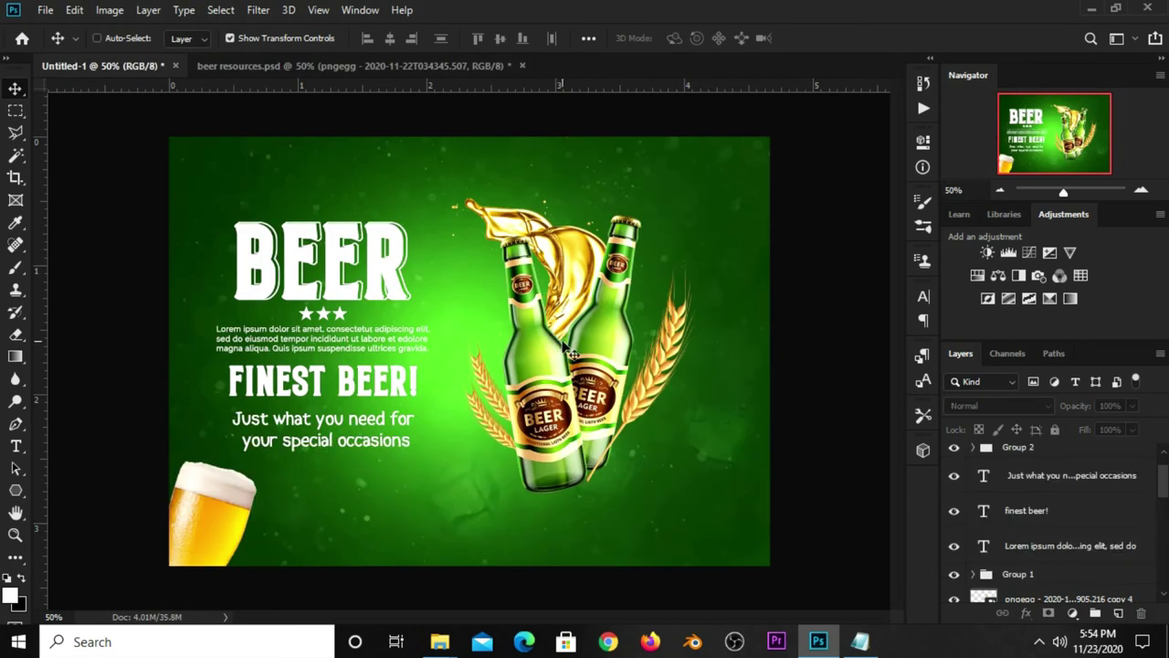
left_click_drag(567, 352, 561, 352)
key("ctrl+t")
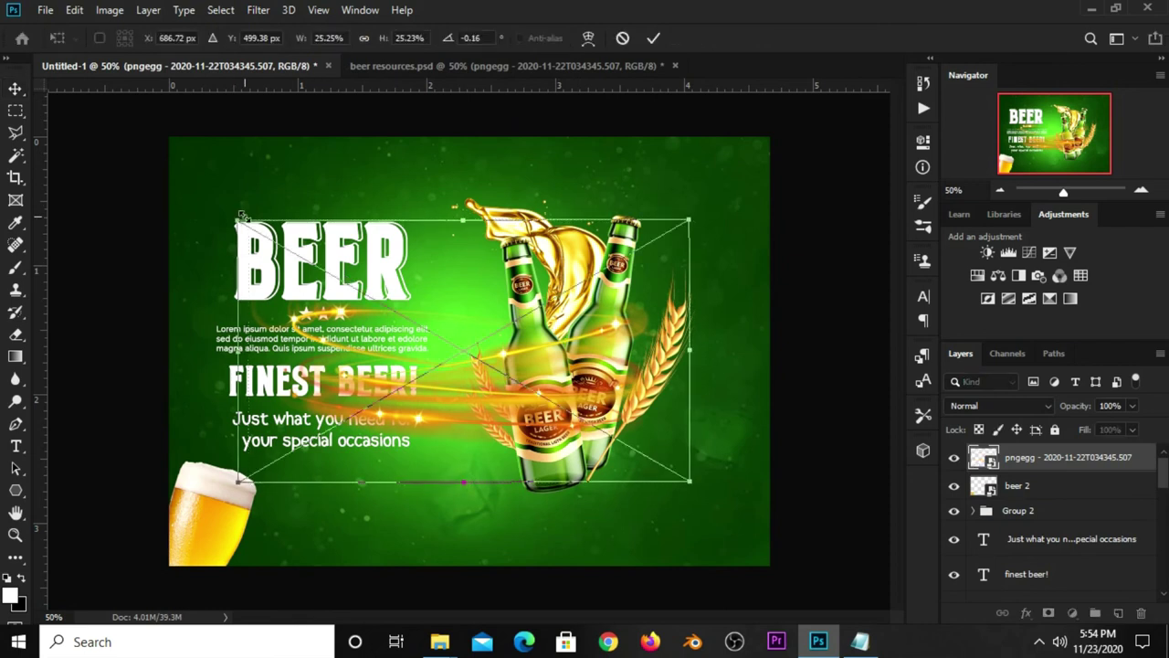
left_click_drag(236, 216, 368, 295)
left_click_drag(571, 447, 599, 416)
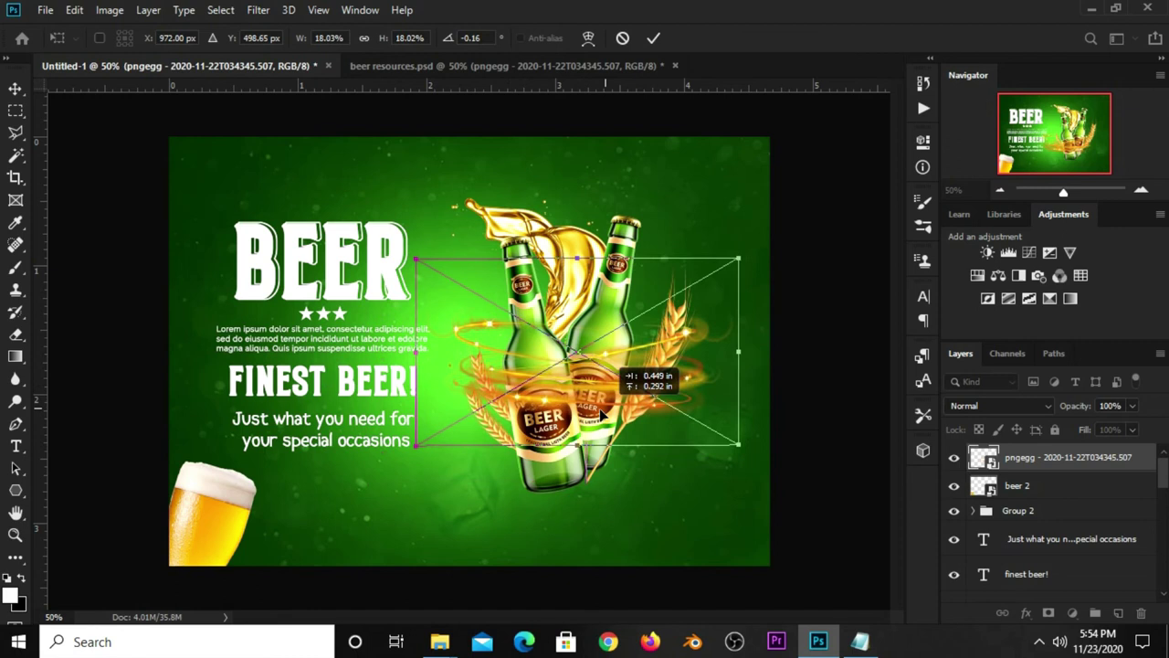
left_click(654, 37)
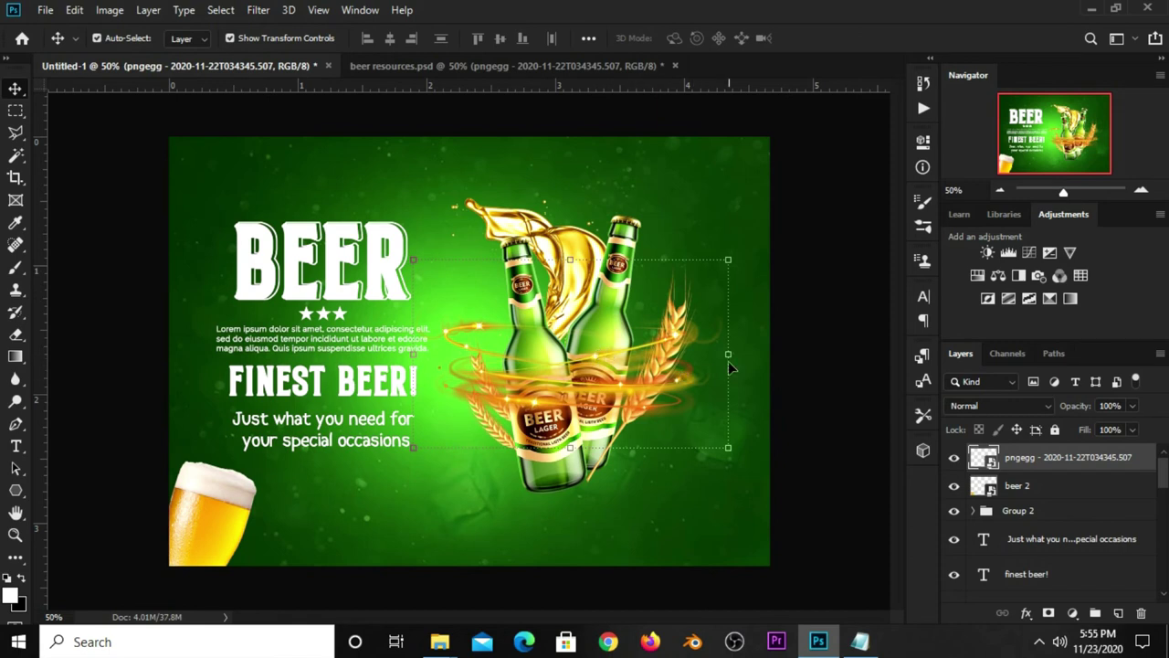
left_click(953, 459)
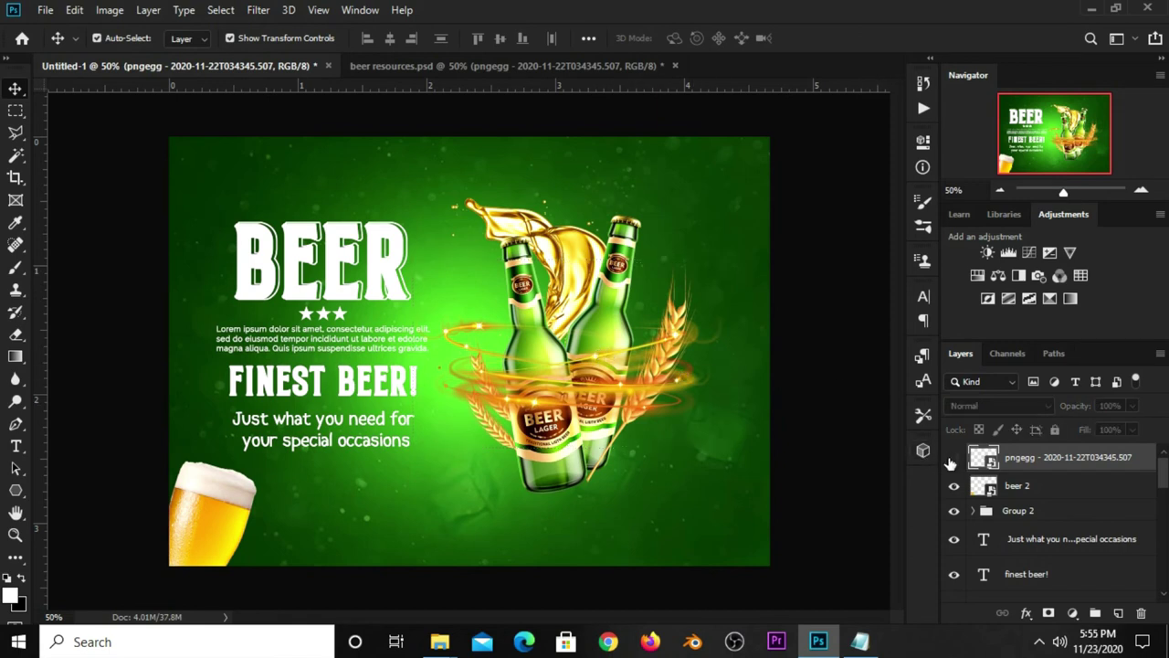
Select the beer, beer copy, splash and pngegg copy bottle and wheat layers.
left_click(1038, 493)
scroll(1038, 498, "down", 1)
scroll(1038, 503, "down", 2)
scroll(1037, 508, "down", 2)
left_click(1038, 528)
scroll(1050, 516, "down", 1)
scroll(1053, 509, "down", 2)
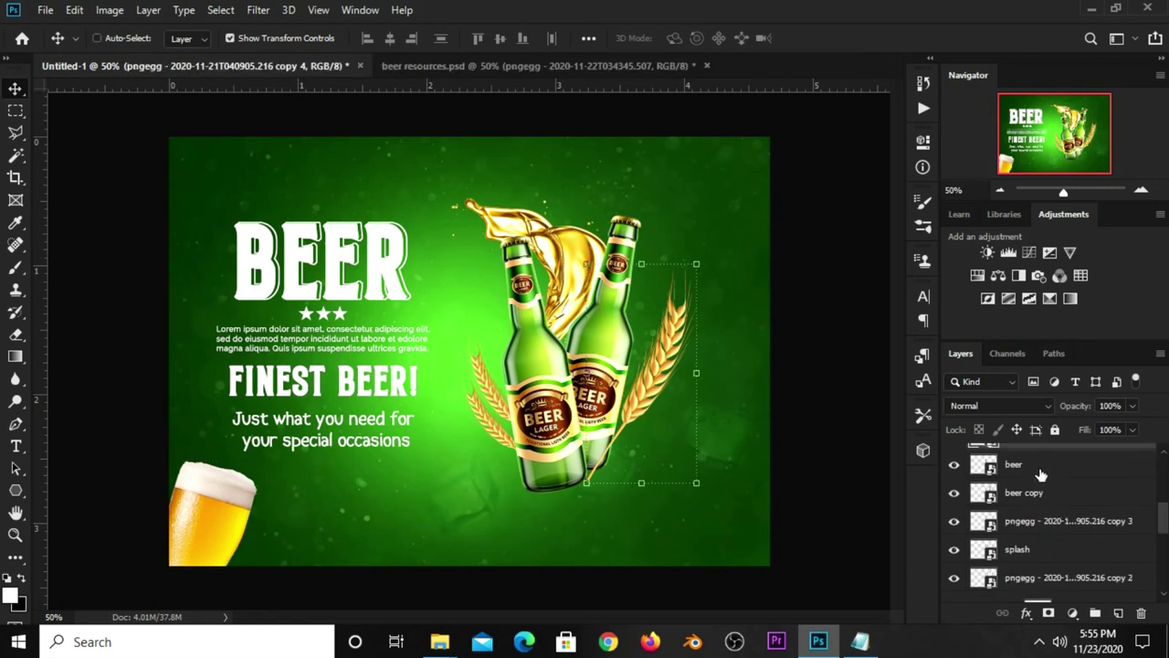
left_click(1040, 467, "ctrl")
left_click(1036, 494, "ctrl")
left_click(1038, 522, "ctrl")
left_click(1039, 550, "ctrl")
left_click(1041, 574, "ctrl")
scroll(1046, 557, "down", 1)
scroll(1052, 538, "down", 1)
scroll(1050, 520, "up", 3)
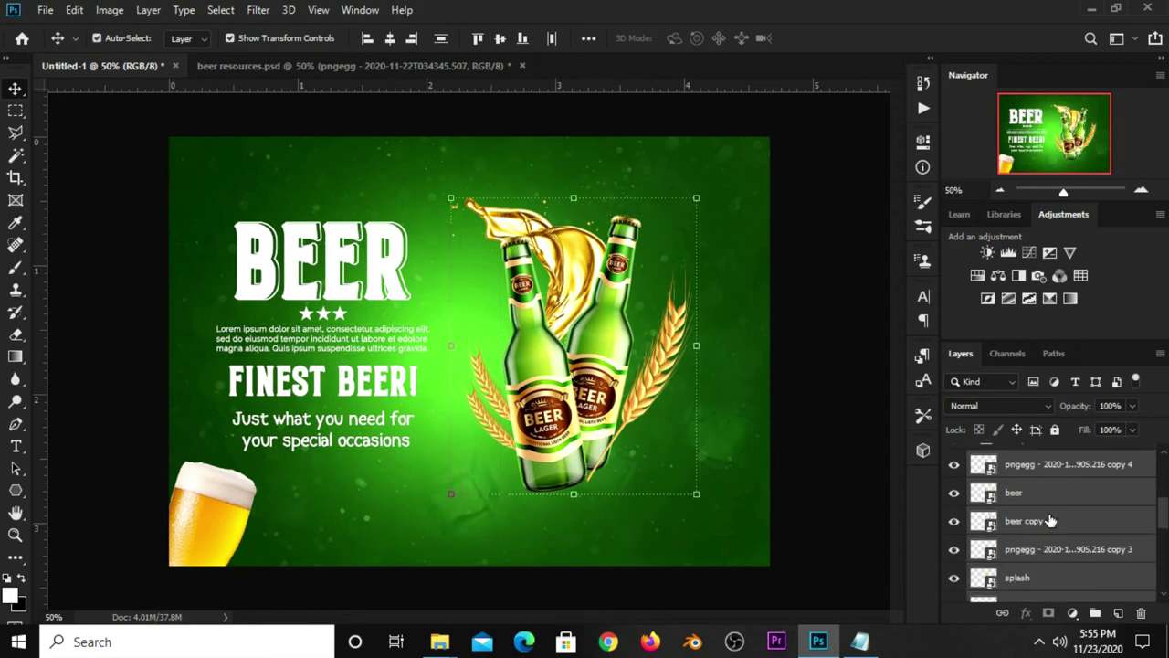
Group them as Group 3 and shift the group right from X 942 to 1006 px.
key("ctrl+g")
key("ctrl+g")
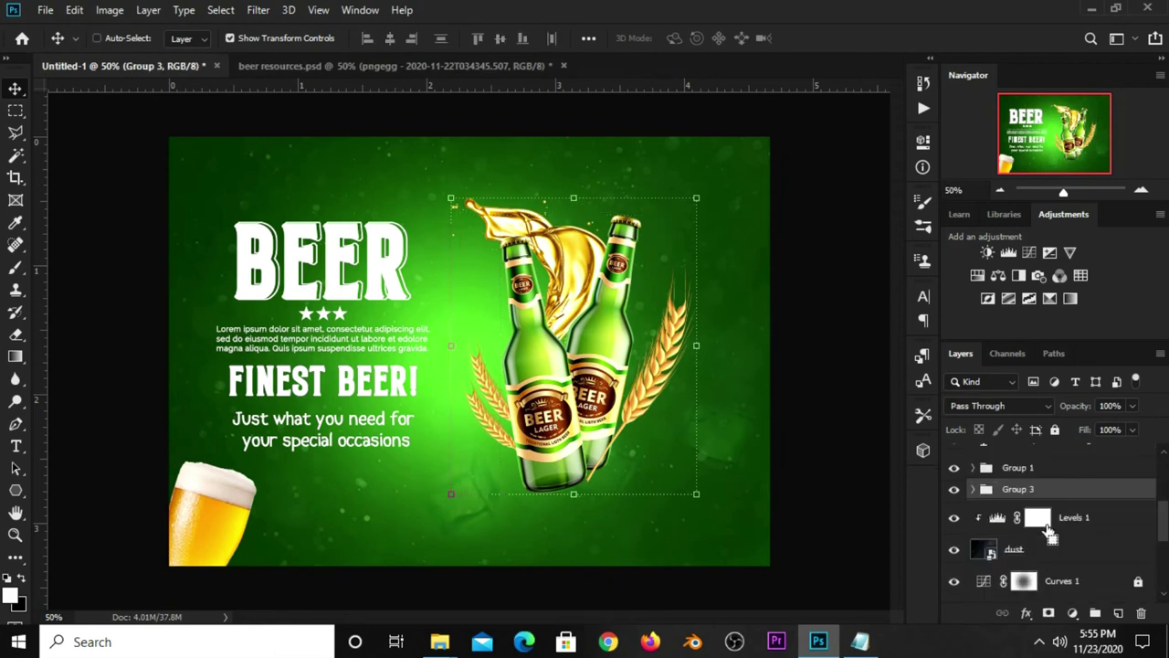
left_click(954, 490)
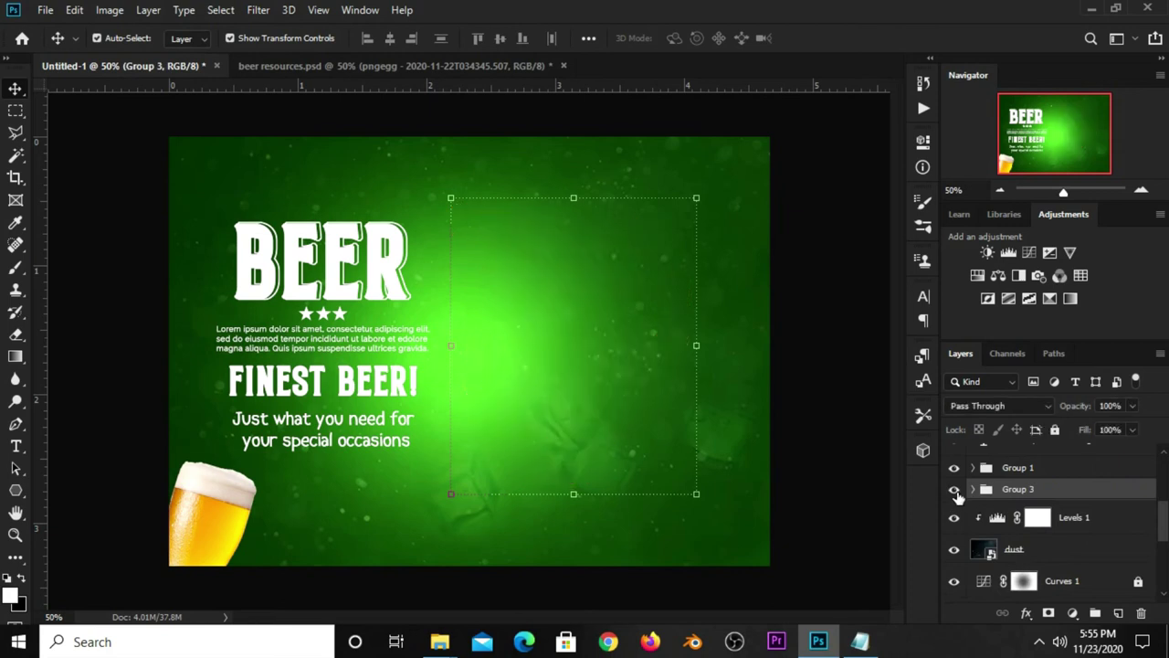
left_click(954, 491)
key("ctrl+t")
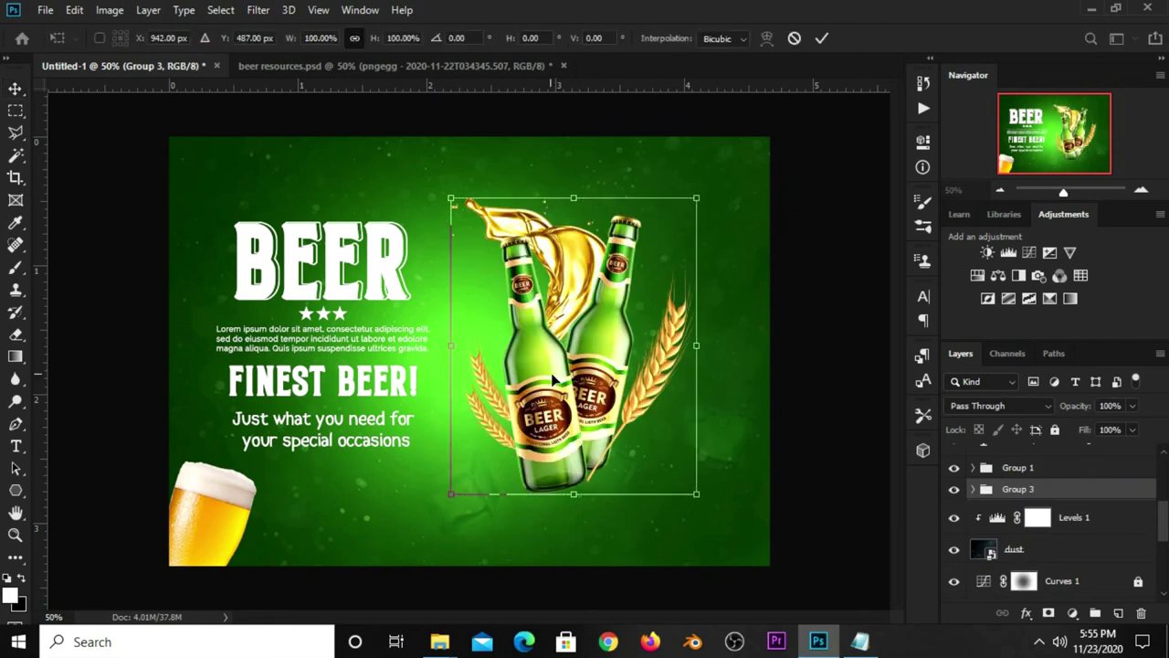
left_click_drag(553, 380, 579, 385)
key("Return")
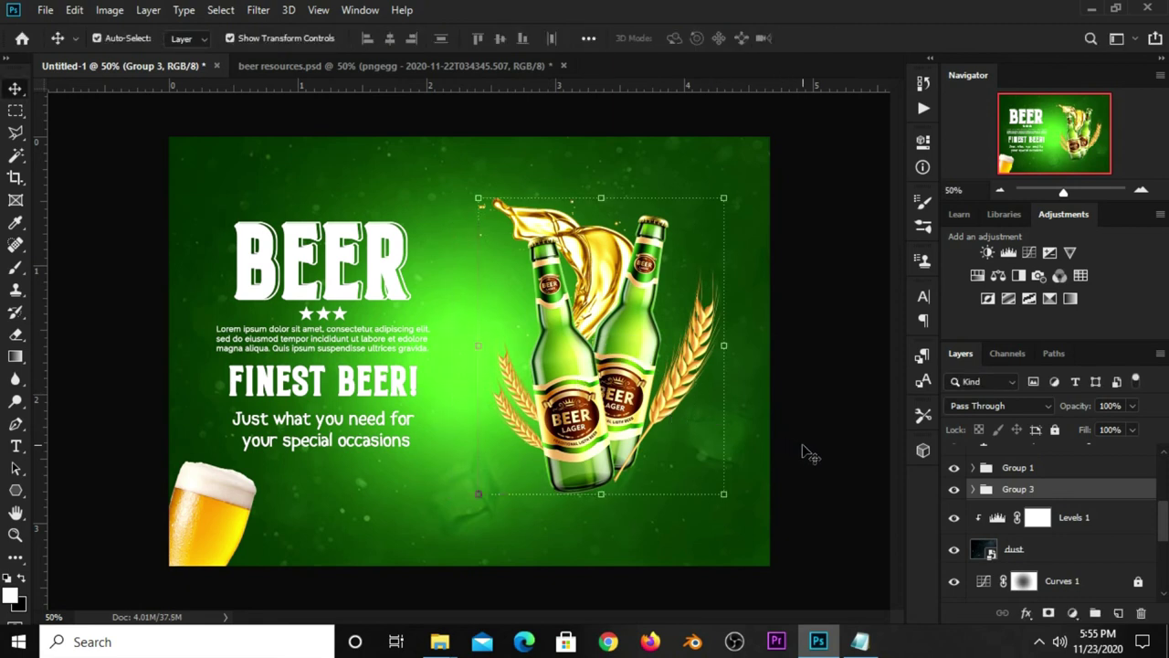
left_click(810, 453)
scroll(1019, 493, "up", 2)
Show the golden fire ring, move and nudge it around the bottles, and add a layer mask.
scroll(1000, 492, "up", 3)
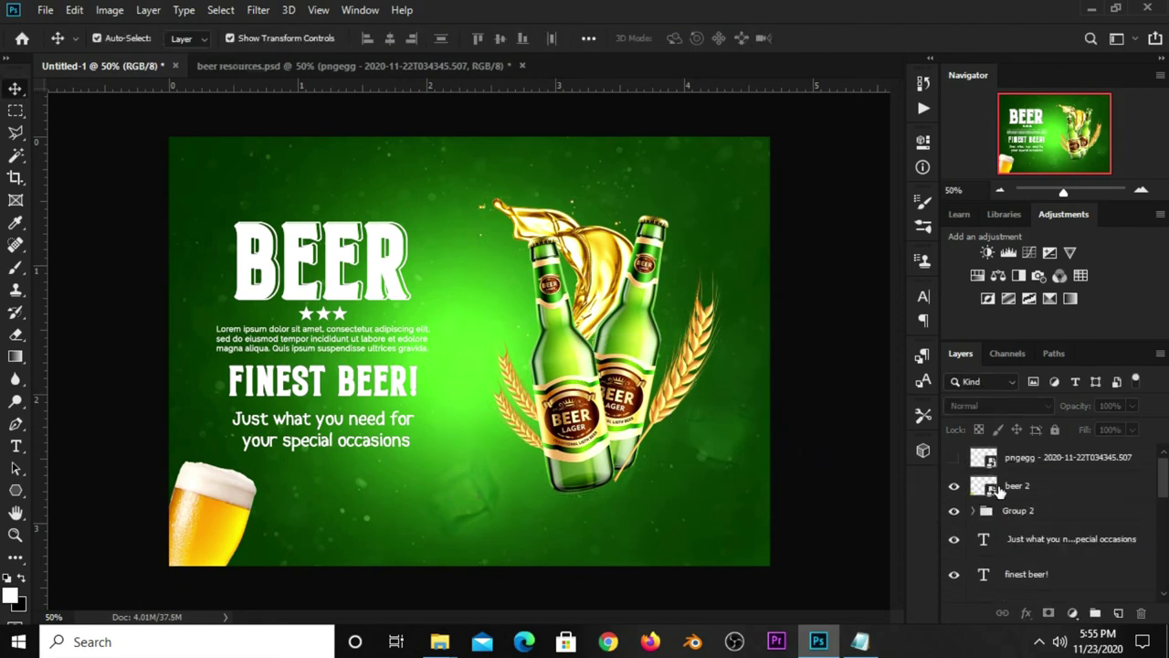
left_click(953, 459)
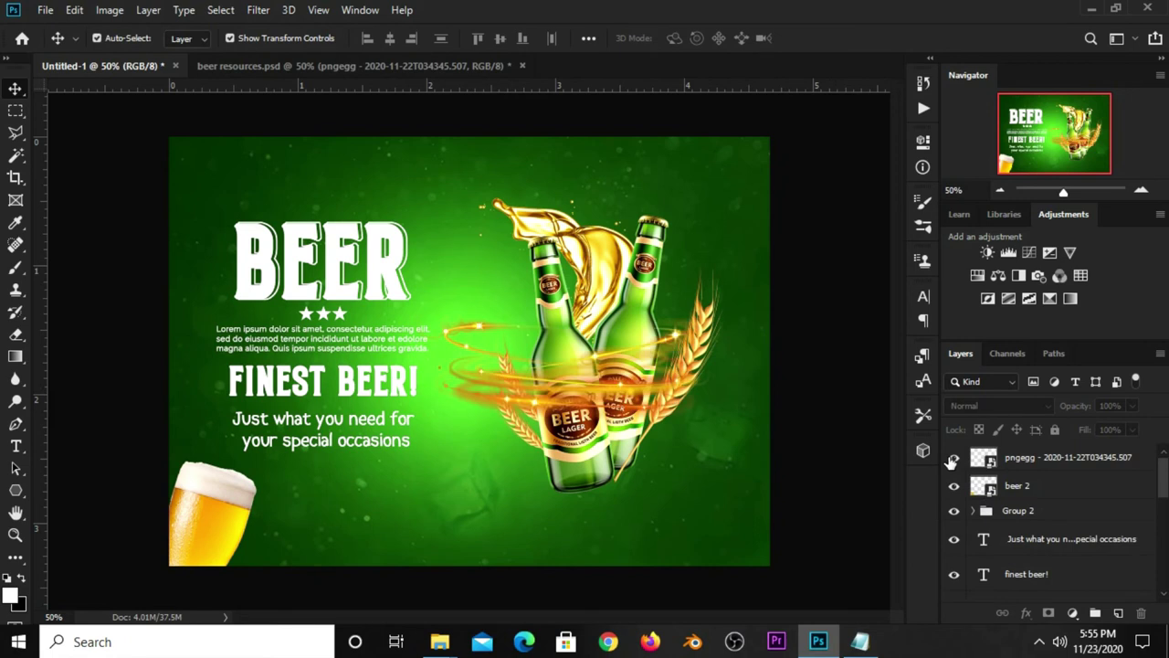
left_click(1079, 466)
key("ctrl+t")
left_click_drag(566, 378, 612, 391)
left_click(654, 38)
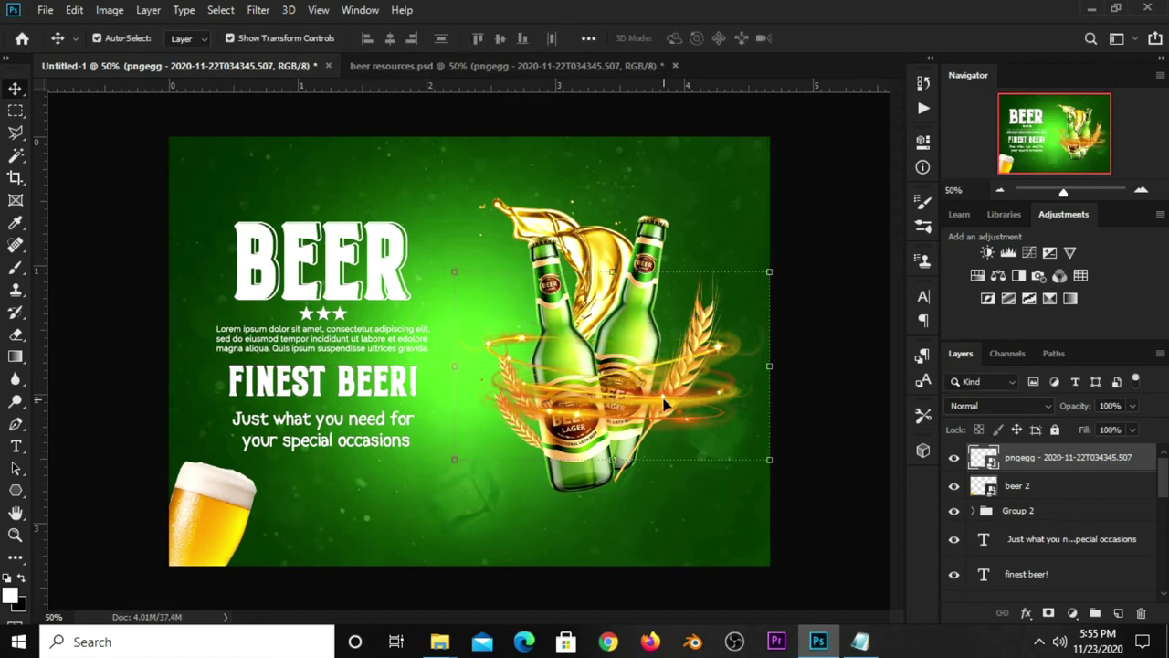
key("shift+Left")
key("shift+Left")
key("shift+Down")
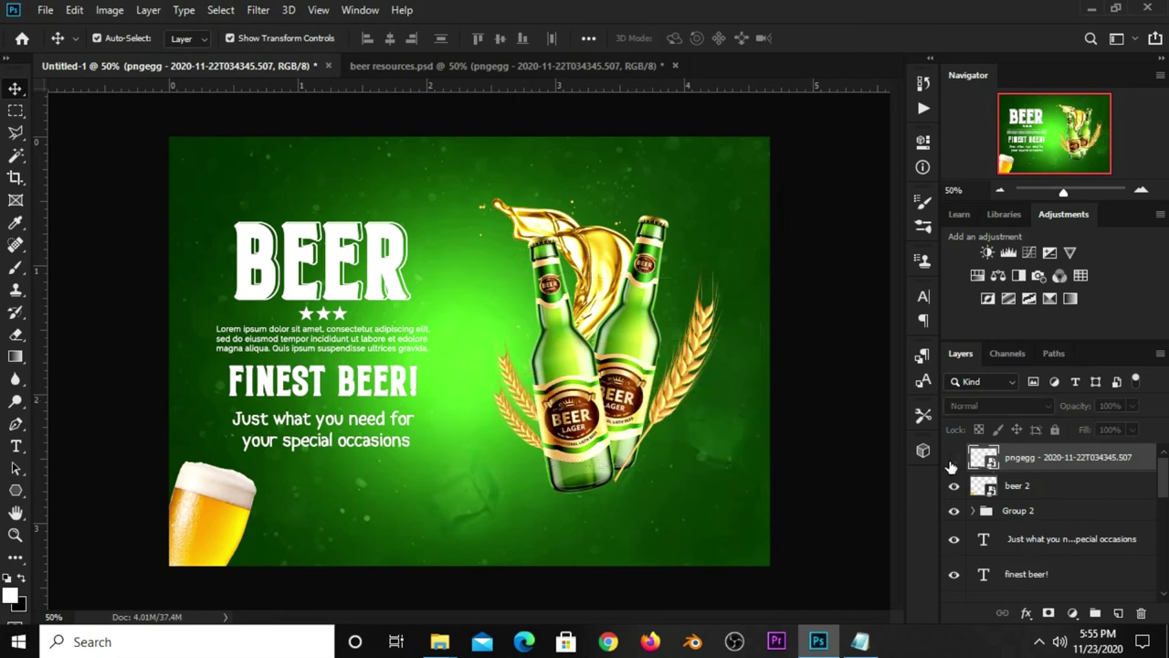
left_click(1048, 613)
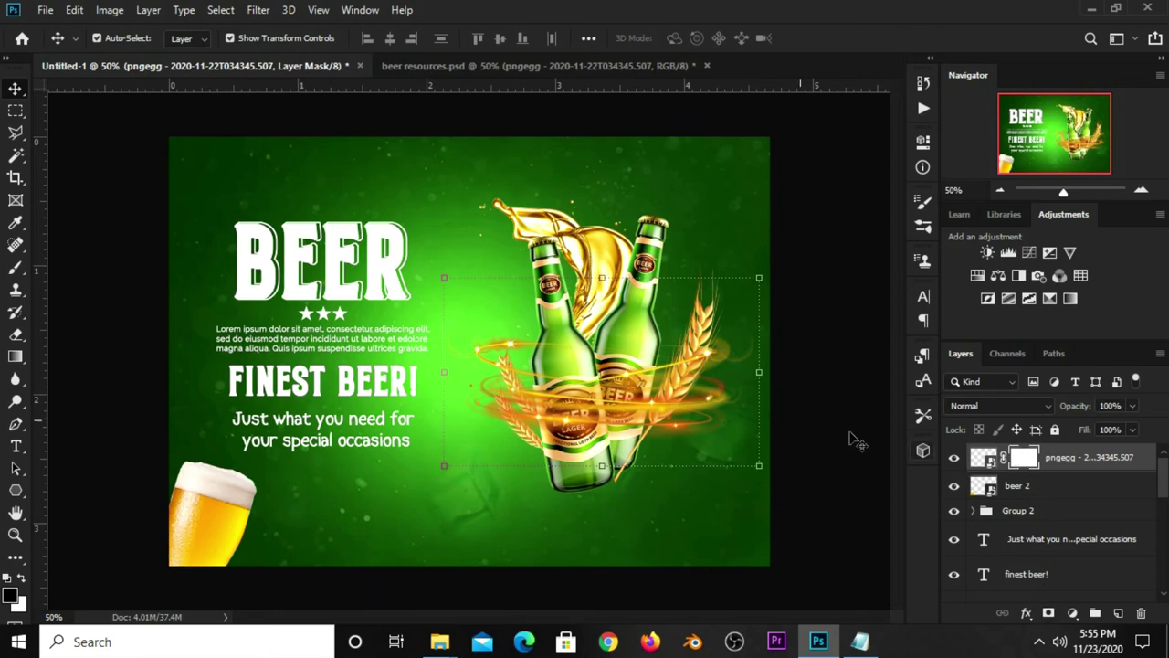
right_click(19, 272)
Paint black on the ring's mask with a 200 brush over the left bottle's neck.
left_click(80, 265)
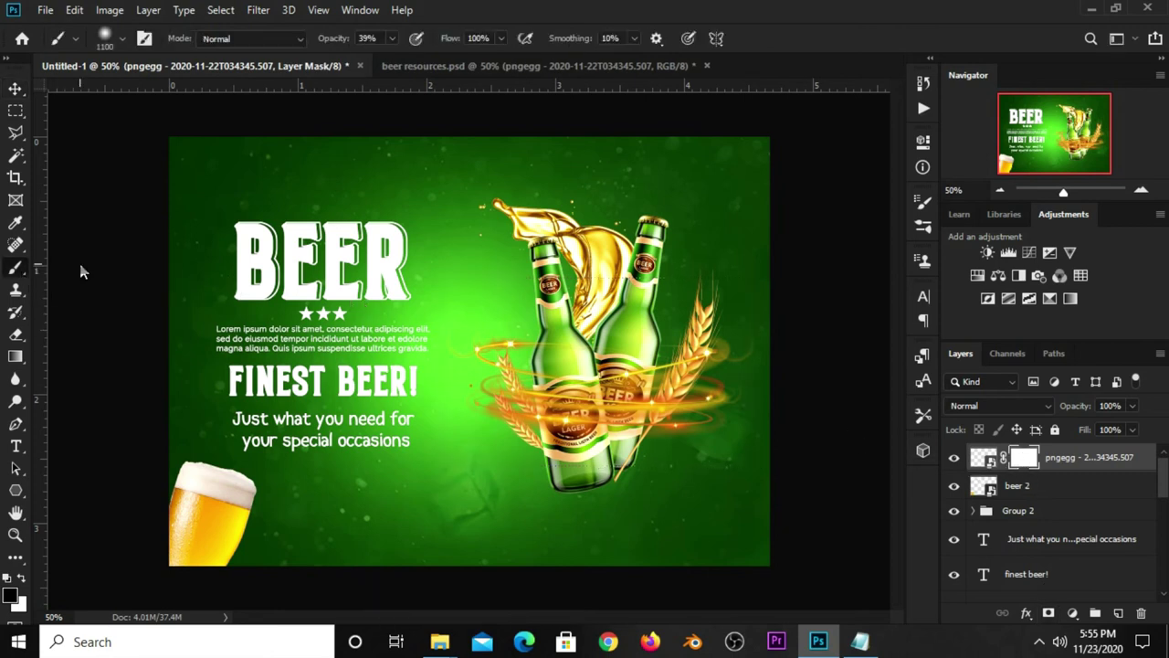
key("bracketleft")
key("bracketleft")
key("bracketleft")
left_click(11, 595)
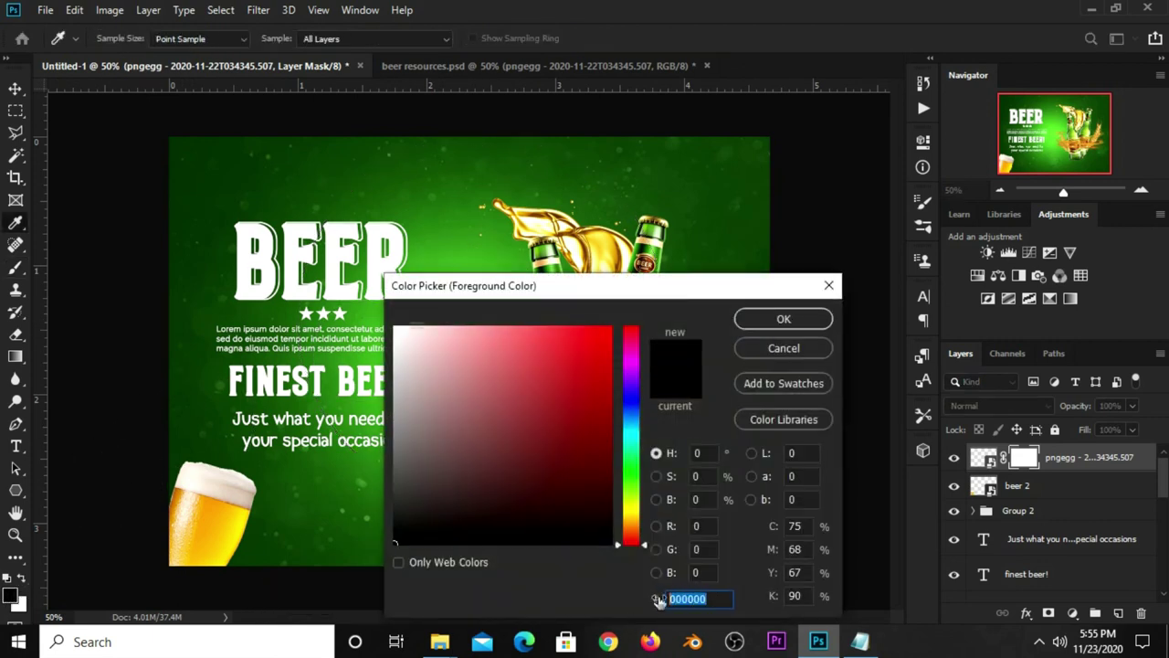
left_click(788, 320)
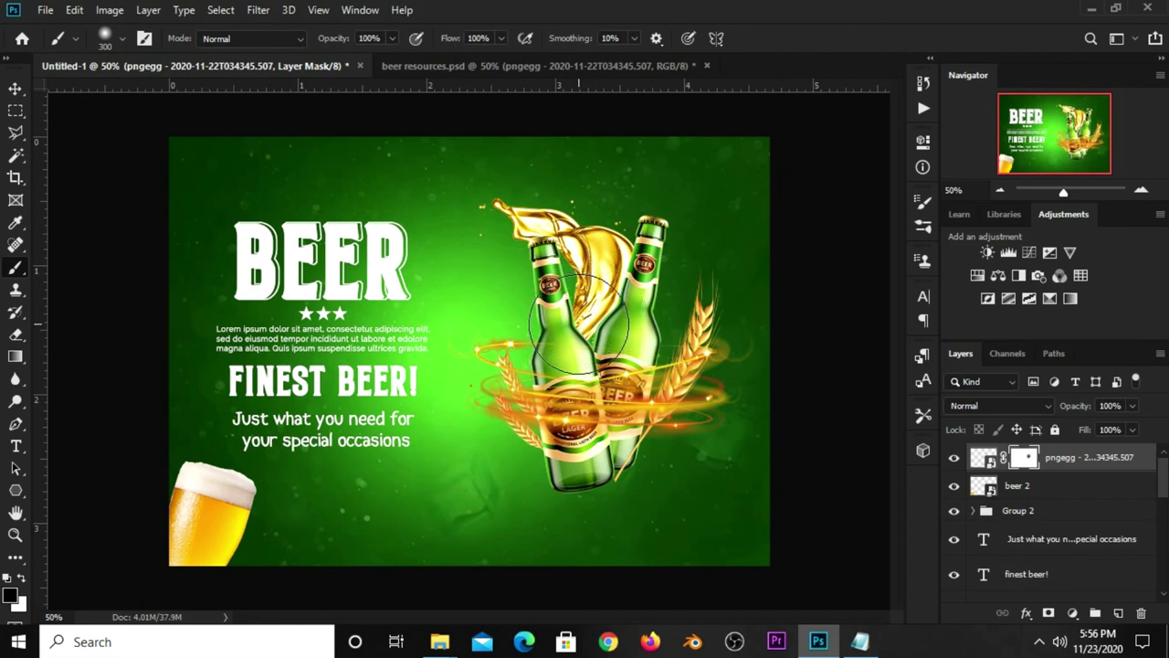
key("bracketleft")
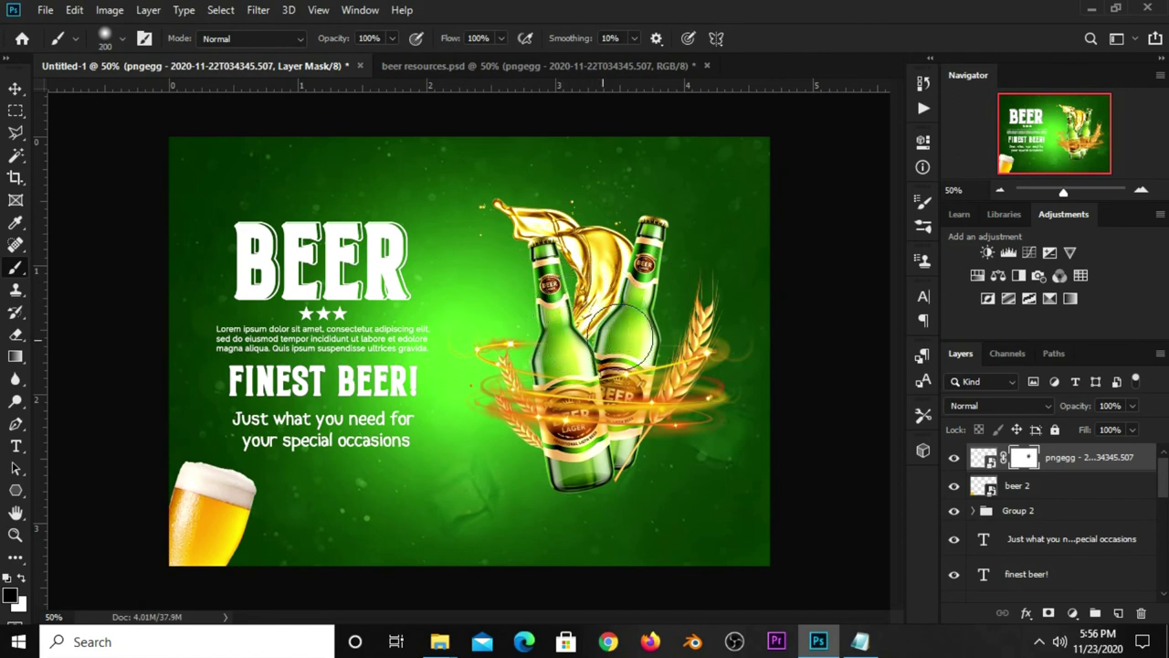
left_click_drag(616, 314, 540, 326)
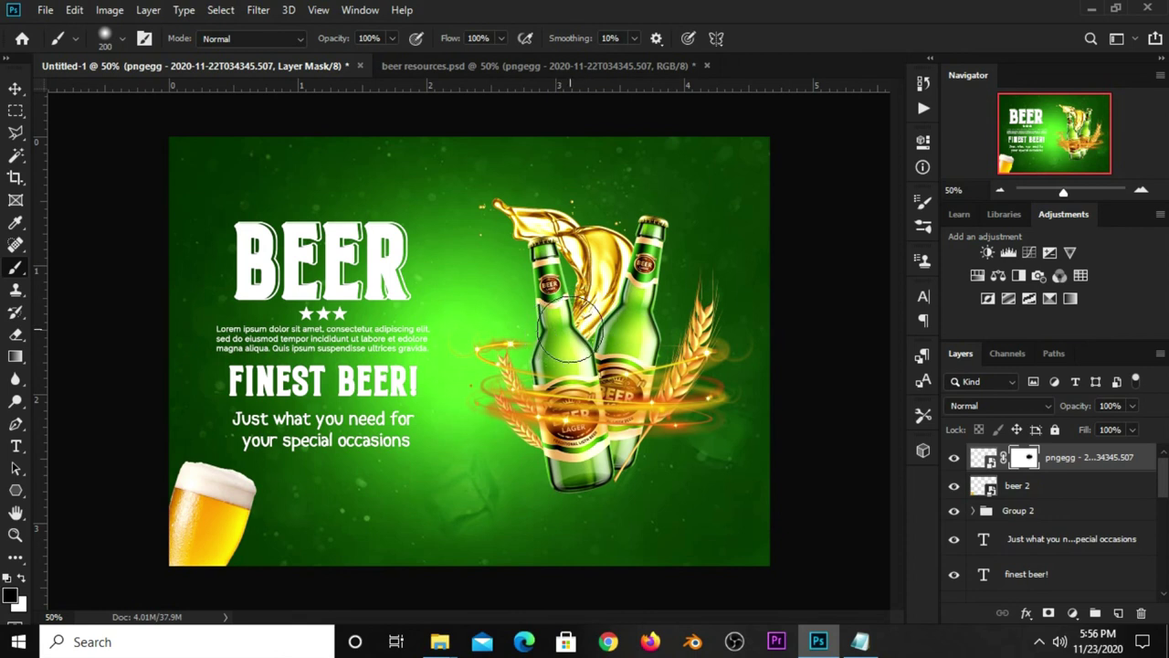
key("bracketleft")
key("bracketleft")
Group the fire ring layer and Group 3 into Group 4.
left_click(15, 89)
left_click(103, 212)
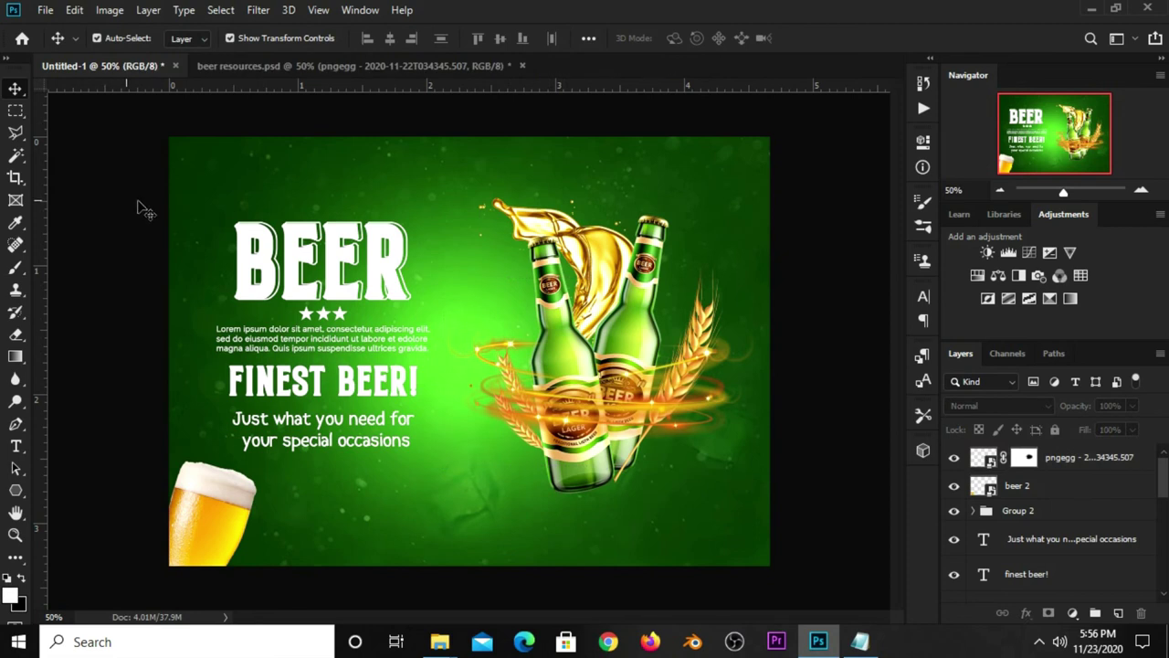
left_click(1059, 469)
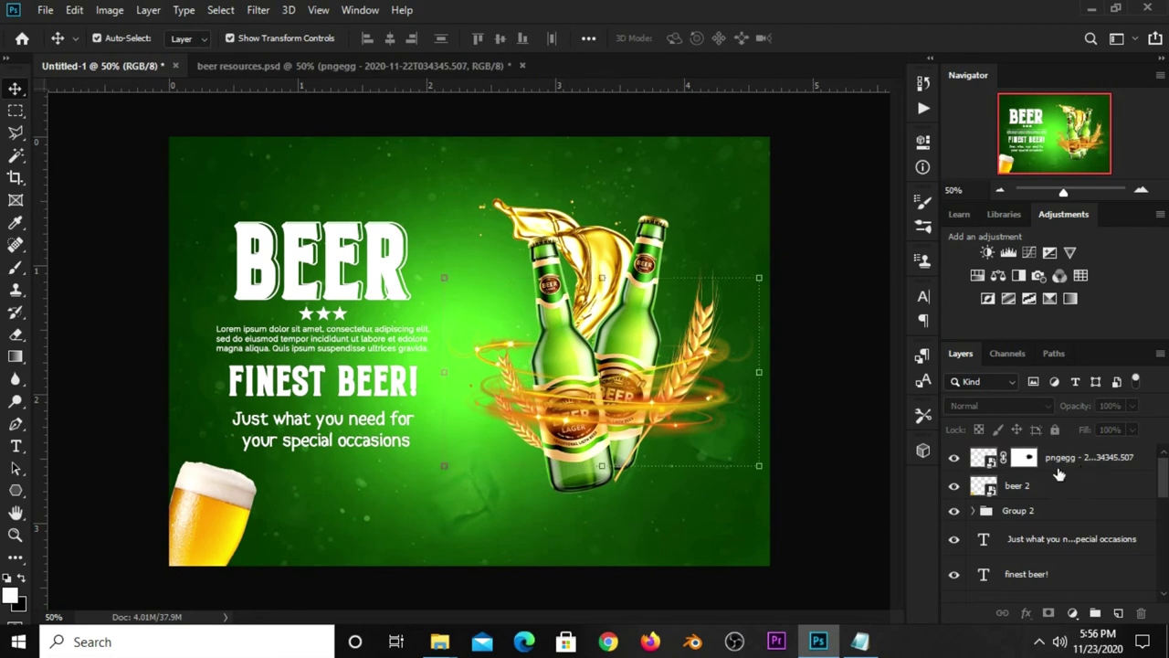
left_click(1049, 519)
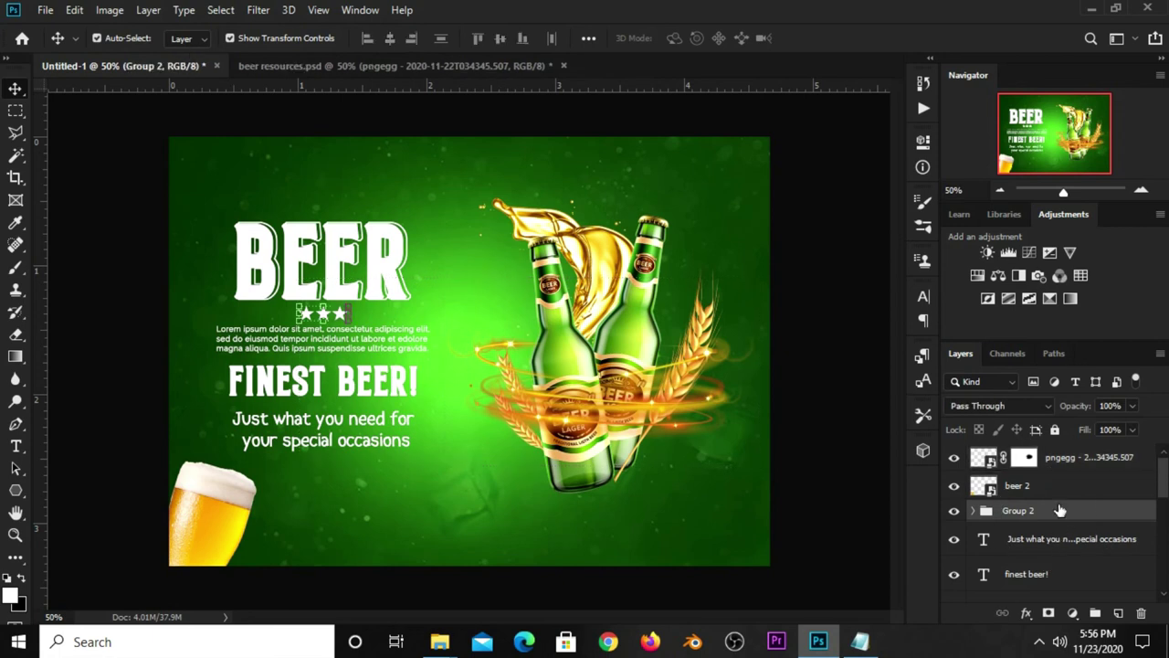
scroll(1057, 513, "down", 3)
left_click(1038, 575)
scroll(1044, 564, "up", 3)
left_click(1062, 470)
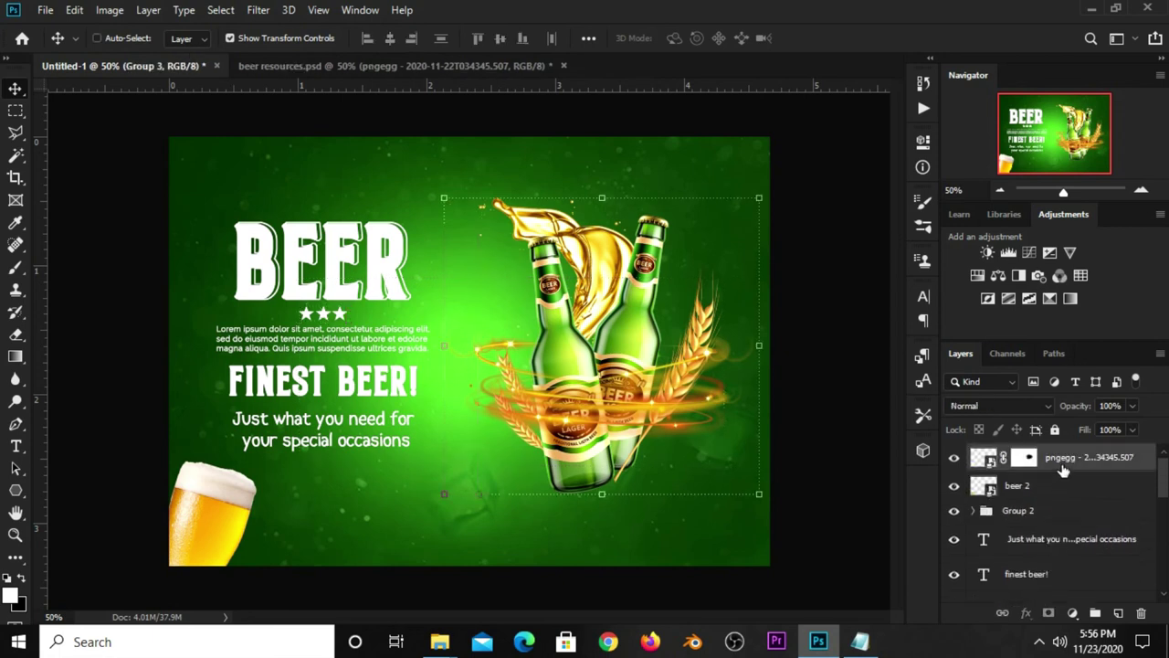
scroll(1073, 498, "down", 3)
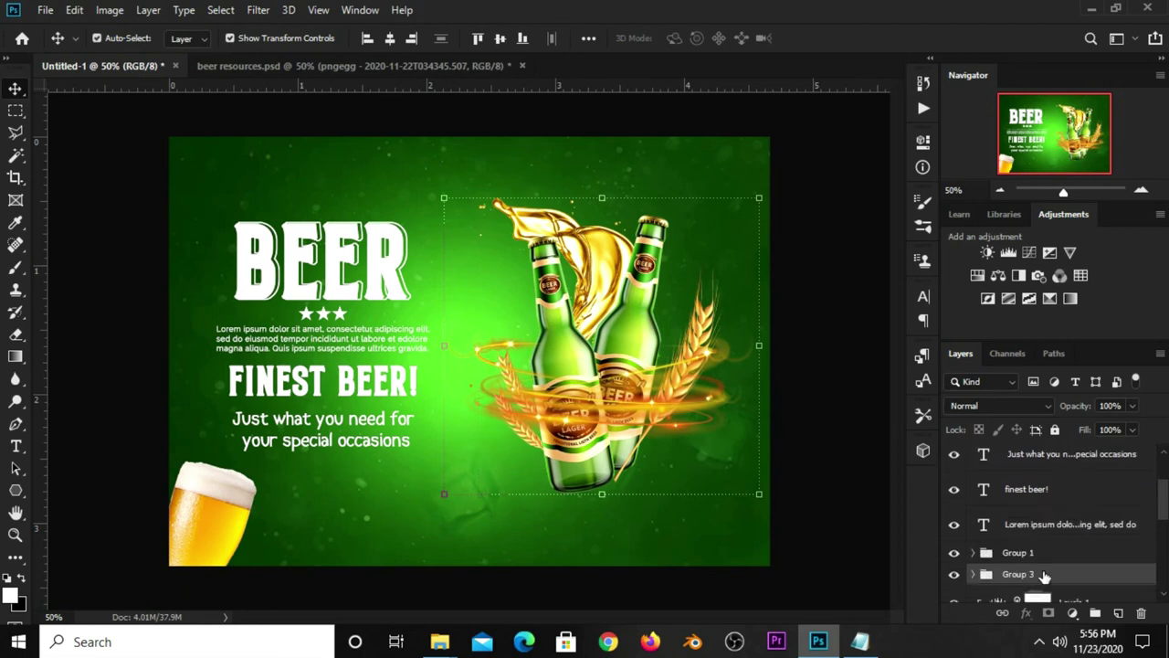
key("ctrl+g")
left_click(952, 455)
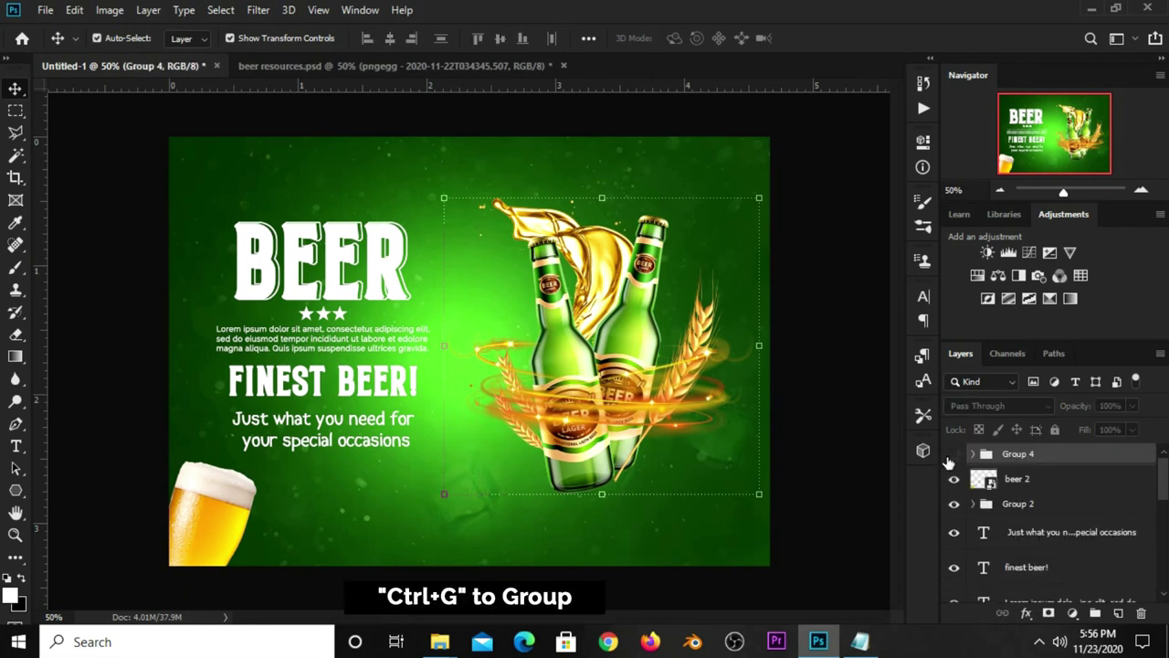
left_click(952, 454)
Enlarge Group 4 to about 104.74% and nudge it slightly right.
key("ctrl+t")
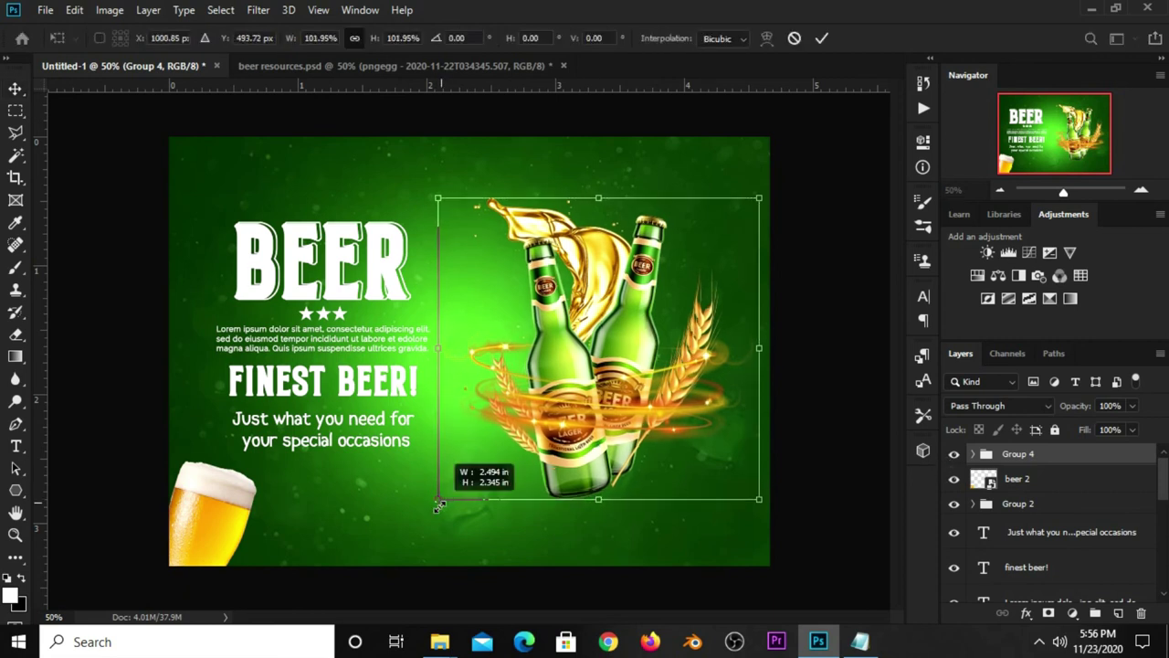
left_click_drag(445, 494, 430, 508)
left_click_drag(546, 442, 564, 445)
left_click(822, 38)
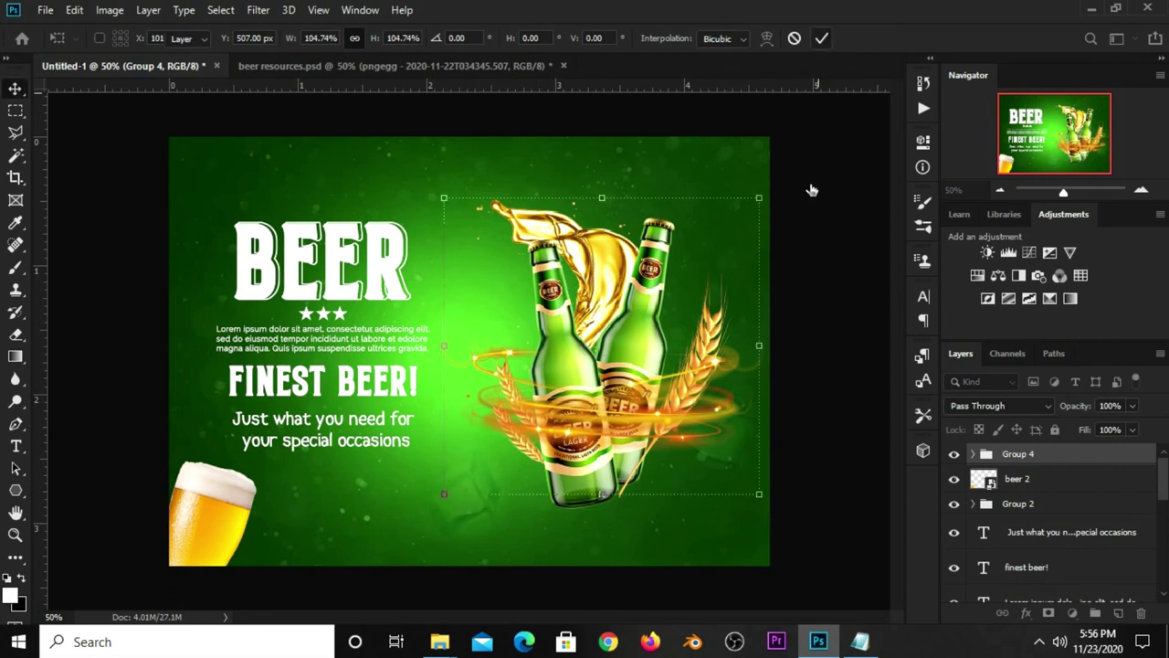
left_click(822, 273)
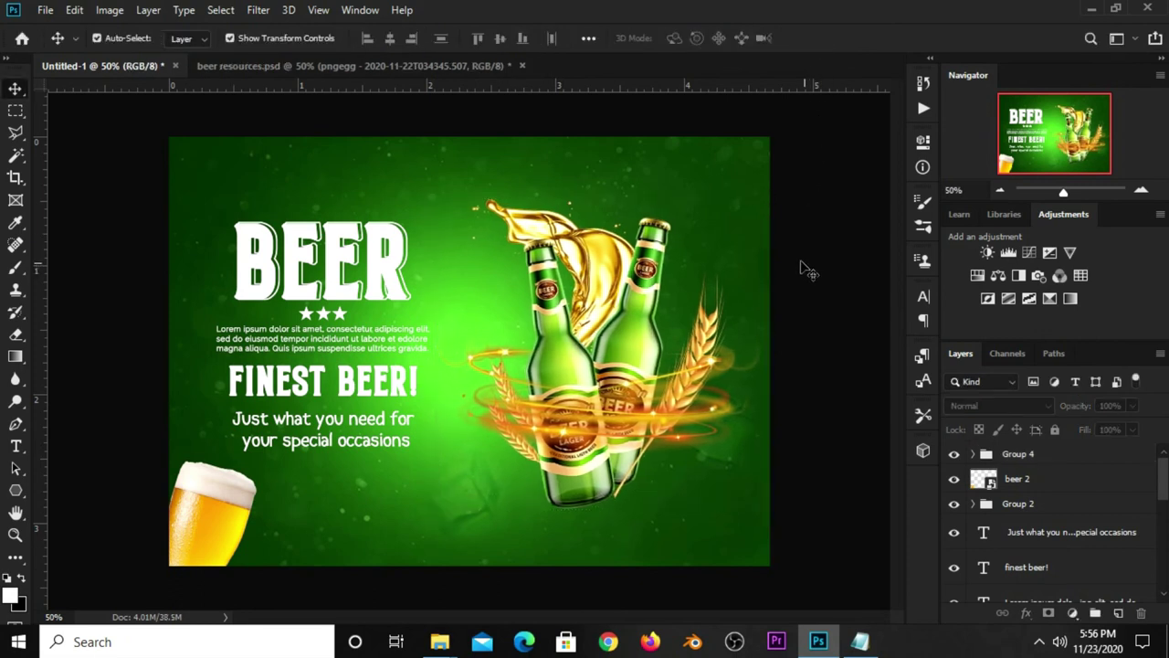
Draw a small rectangle near the poster's top-left corner with a white fill.
left_click_drag(15, 490, 55, 493)
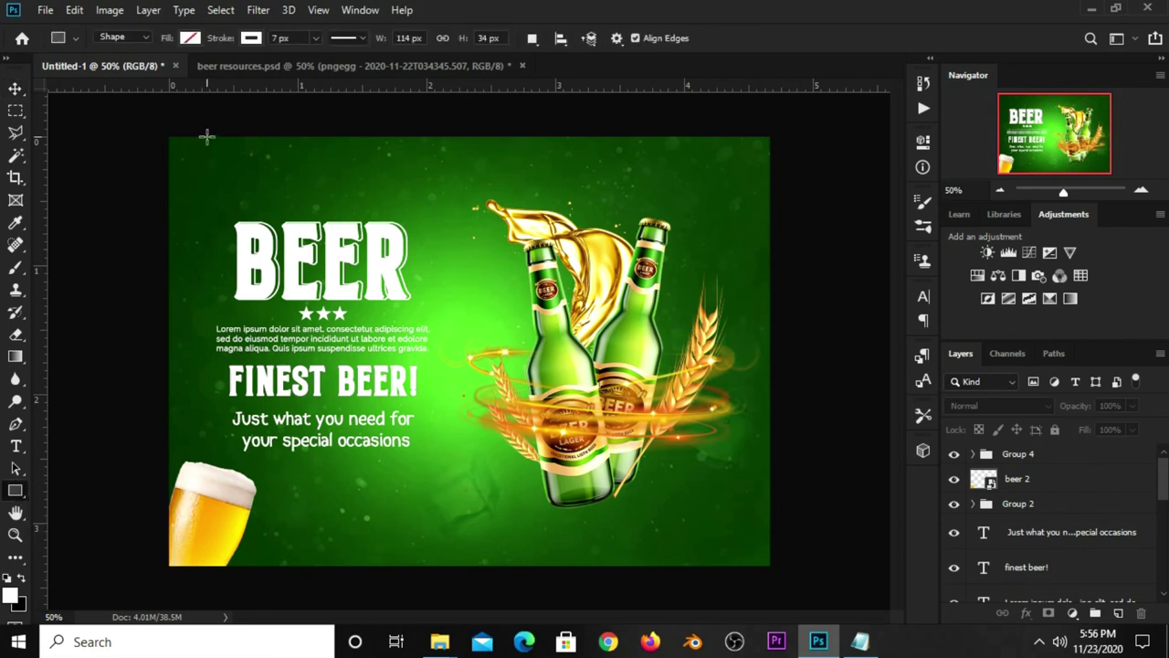
left_click_drag(208, 137, 274, 176)
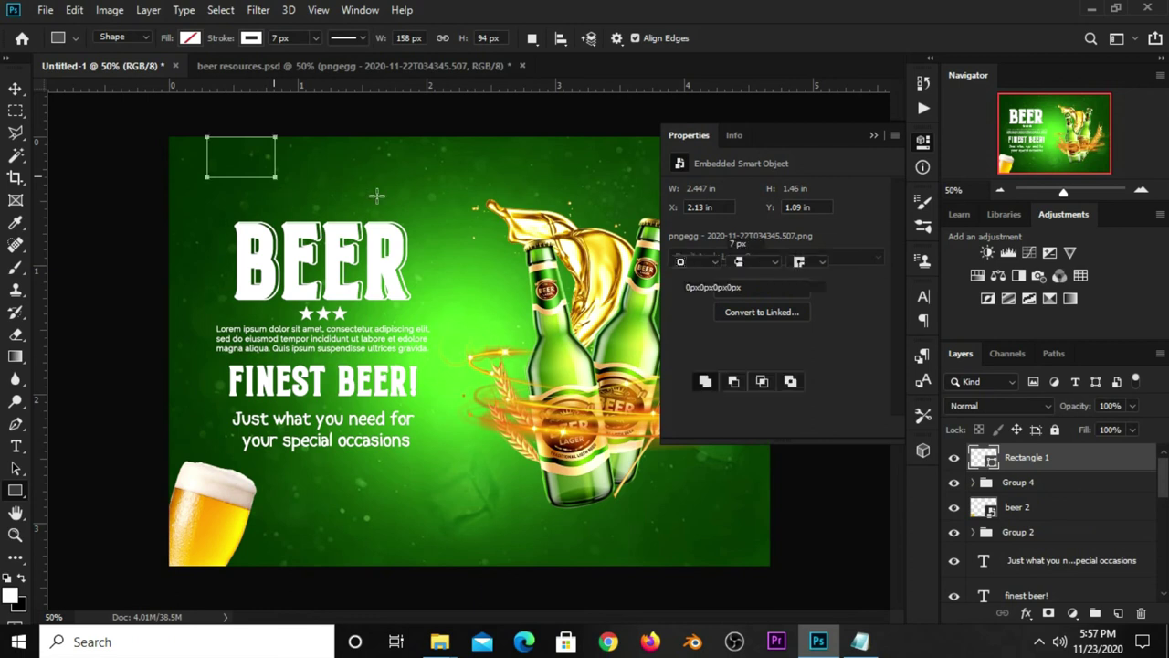
left_click(680, 243)
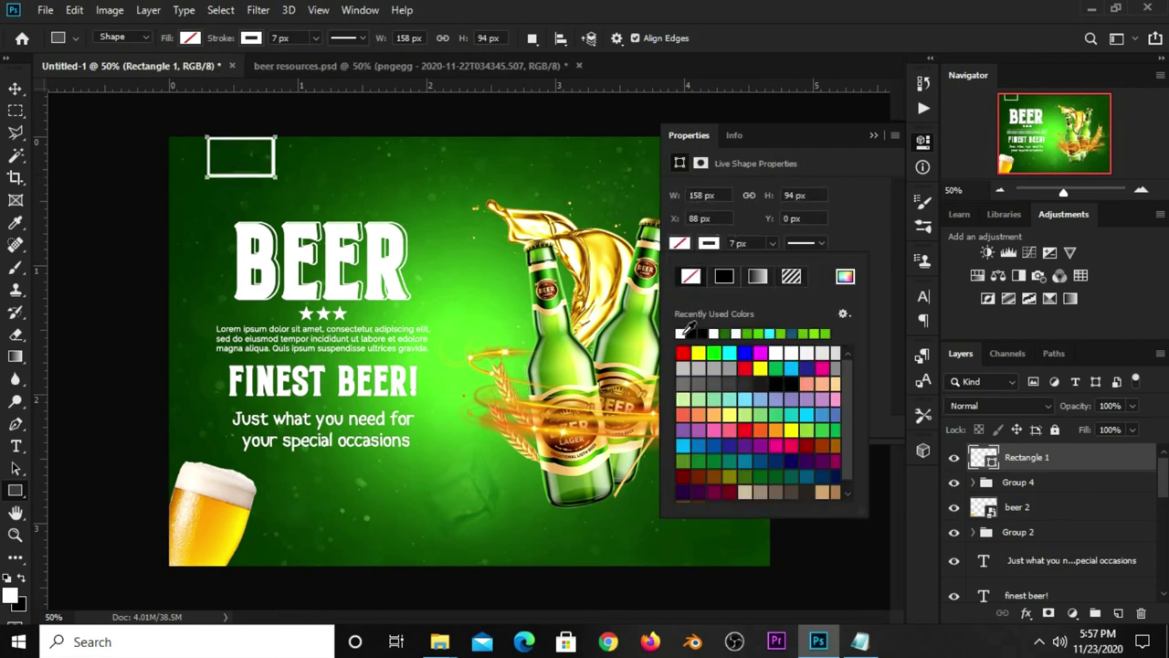
left_click(680, 331)
left_click(867, 196)
left_click(874, 134)
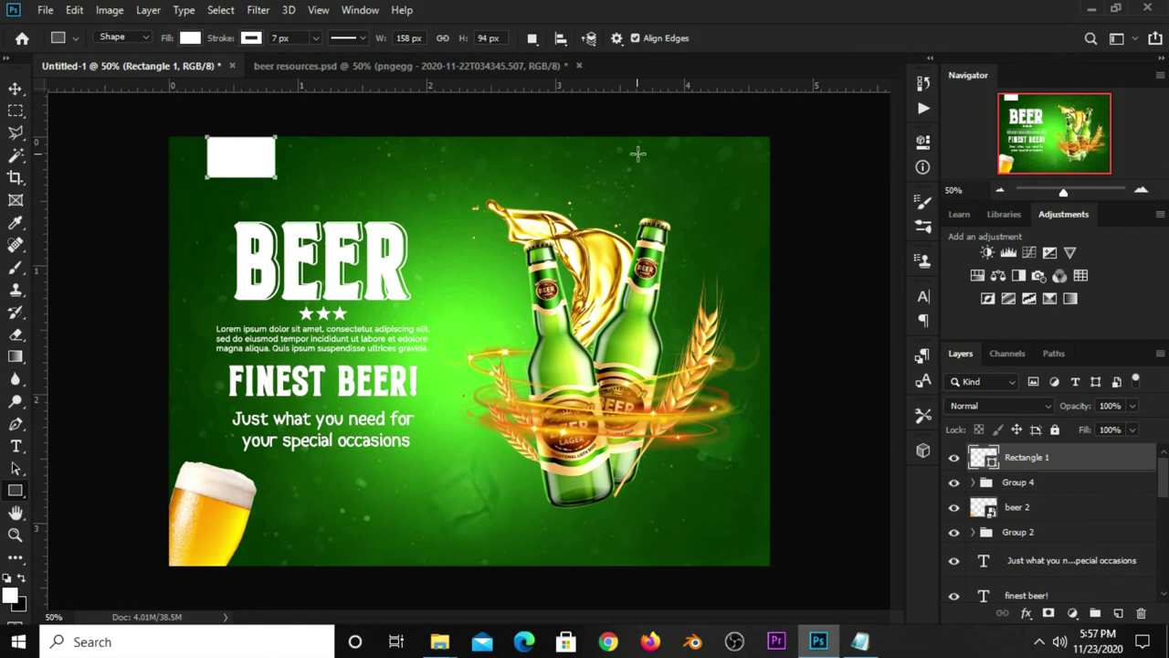
Stretch the white rectangle slightly taller and nudge it flush against the top edge.
key("v")
left_click_drag(255, 153, 239, 174)
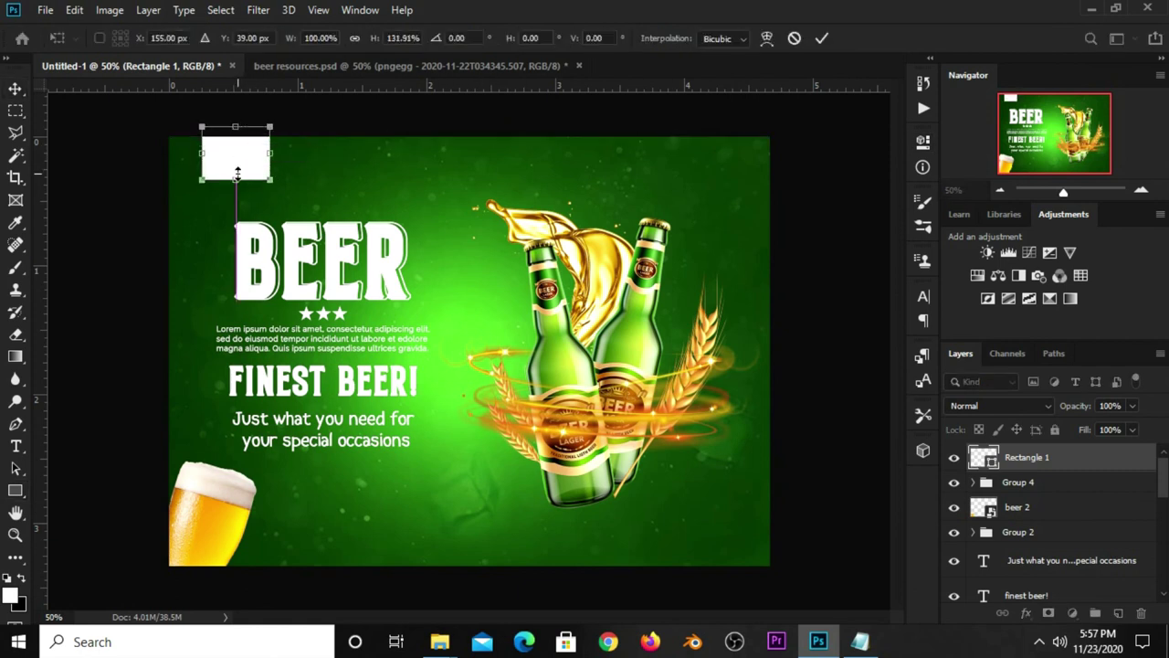
key("Return")
left_click(310, 119)
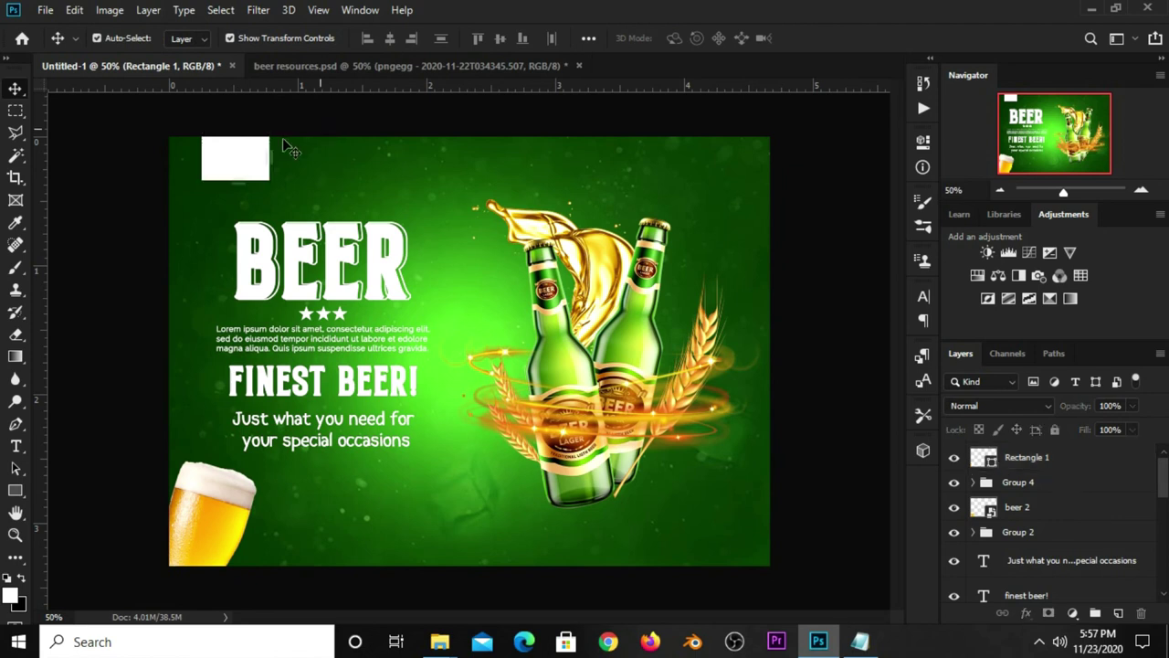
left_click(234, 162)
left_click_drag(232, 162, 237, 161)
left_click(330, 121)
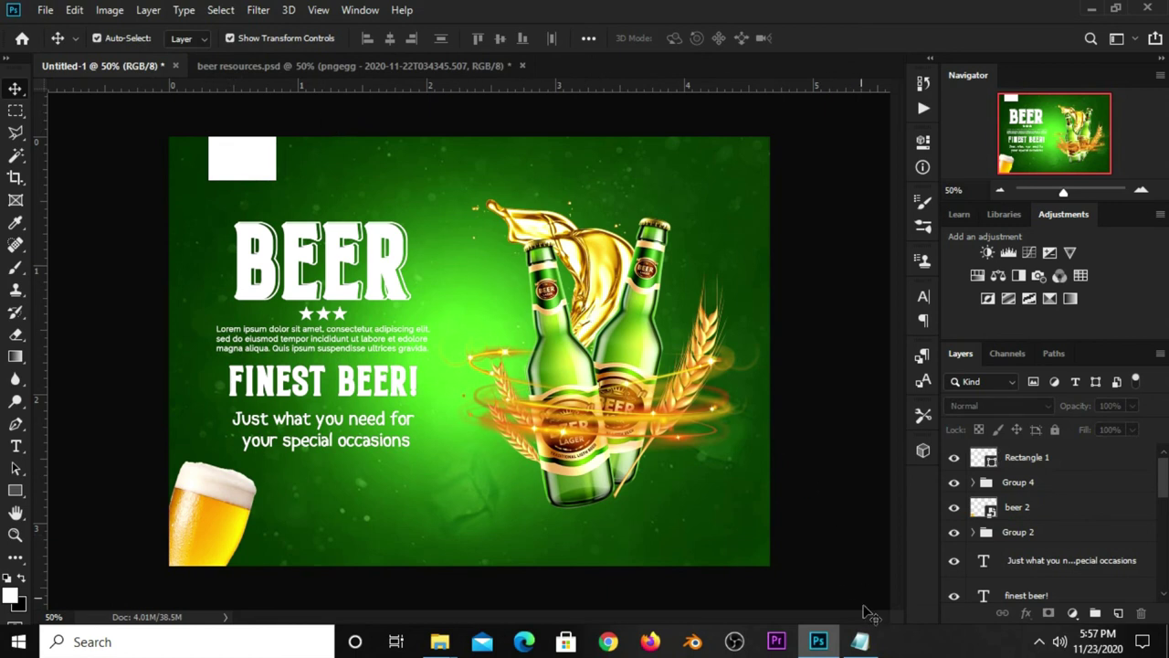
Set the type colour to dark green sampled from the poster background.
left_click(16, 447)
left_click(55, 447)
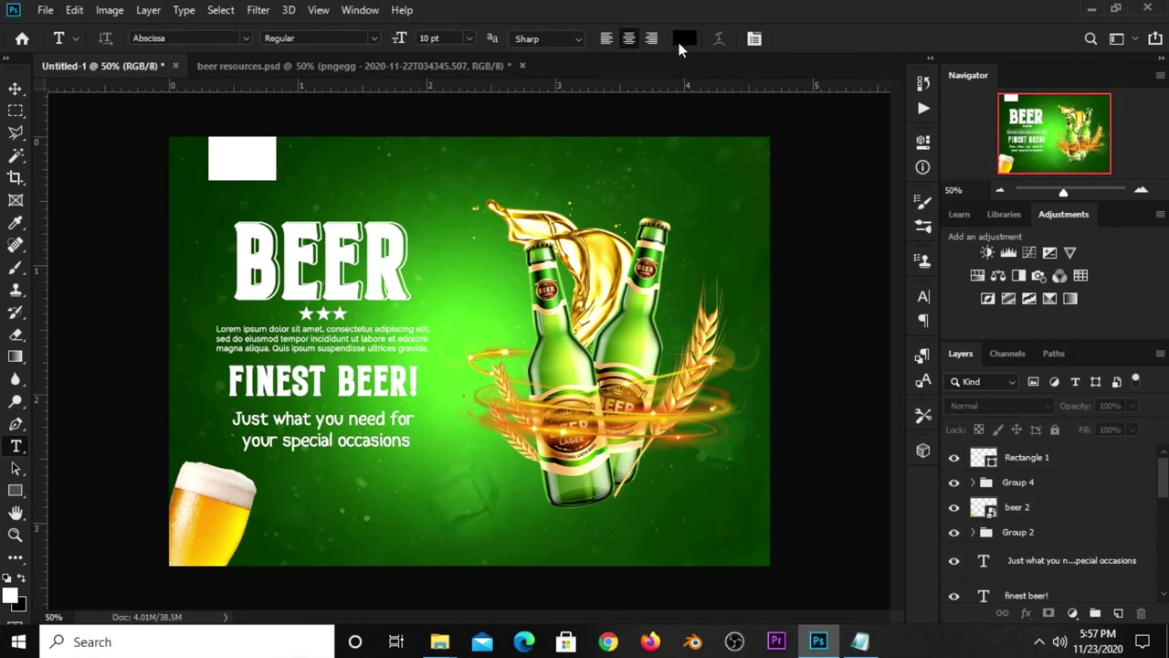
left_click(684, 38)
left_click(197, 186)
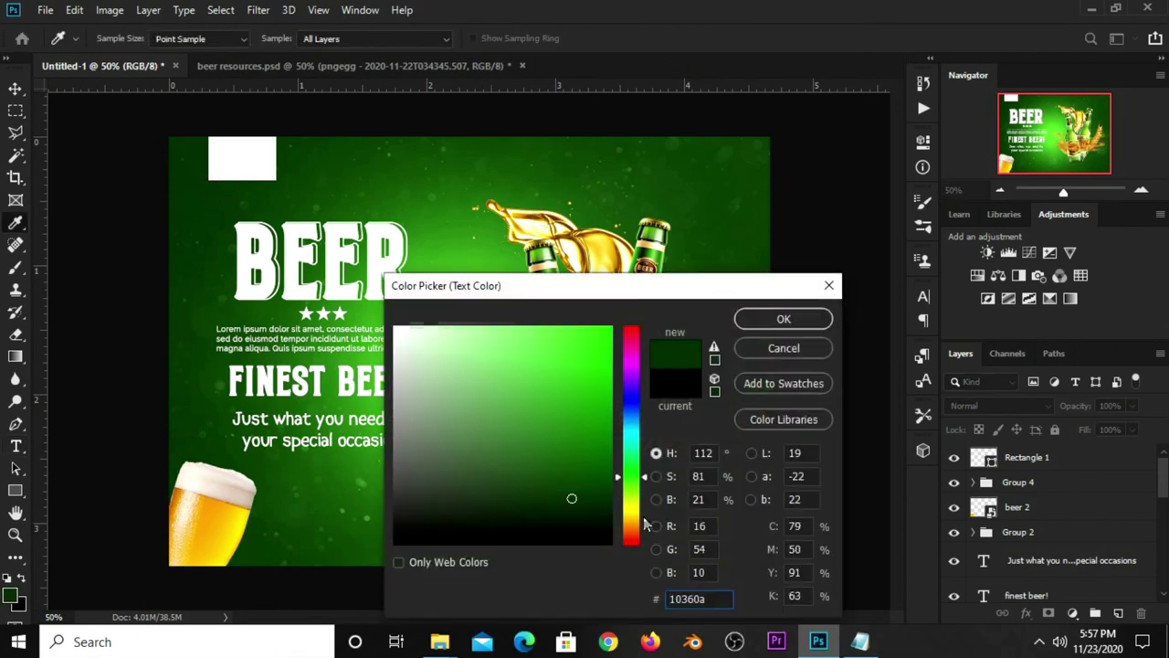
left_click_drag(719, 607, 658, 599)
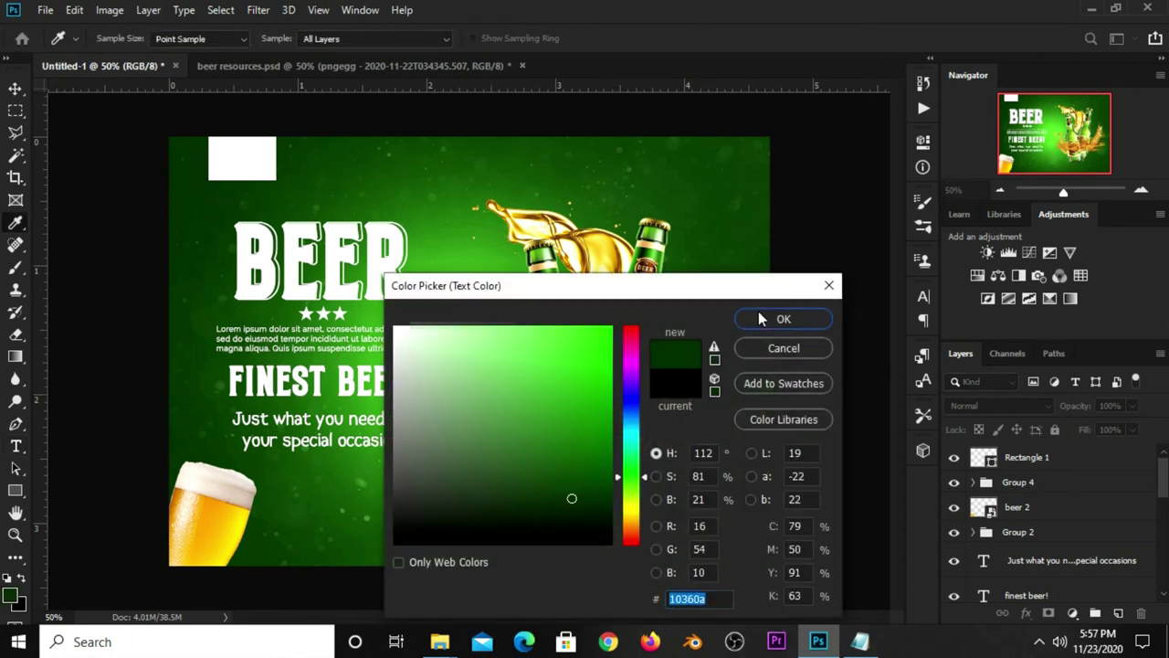
left_click(774, 318)
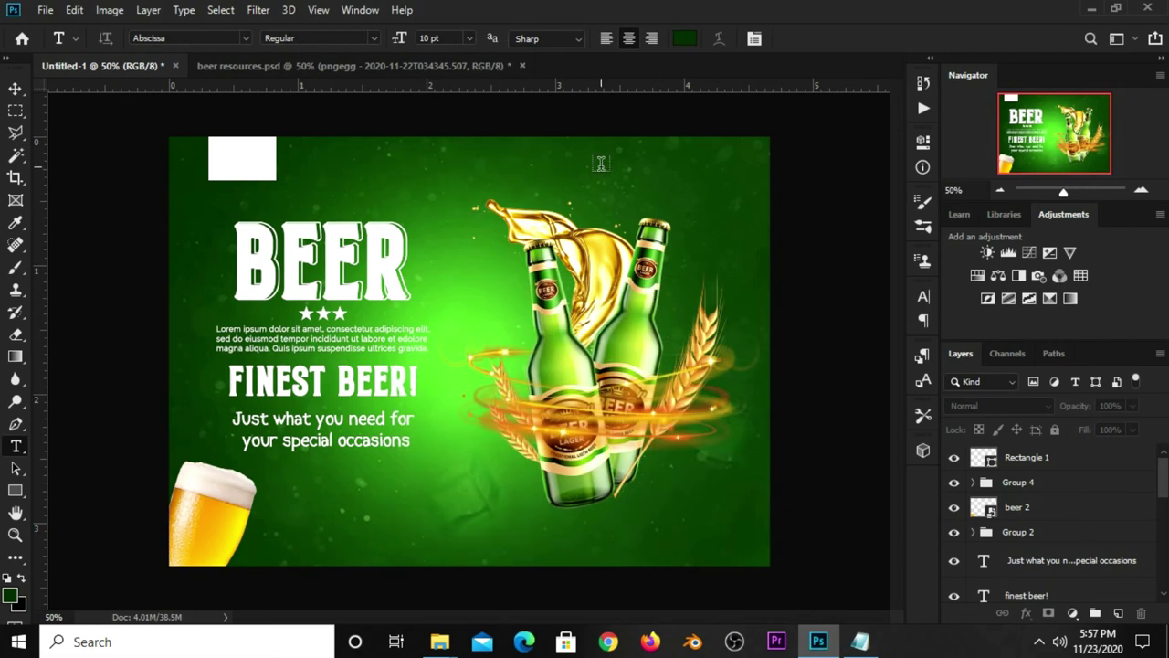
Type the two-line LOGO HERE text near the top of the poster.
left_click(470, 169)
key("BackSpace")
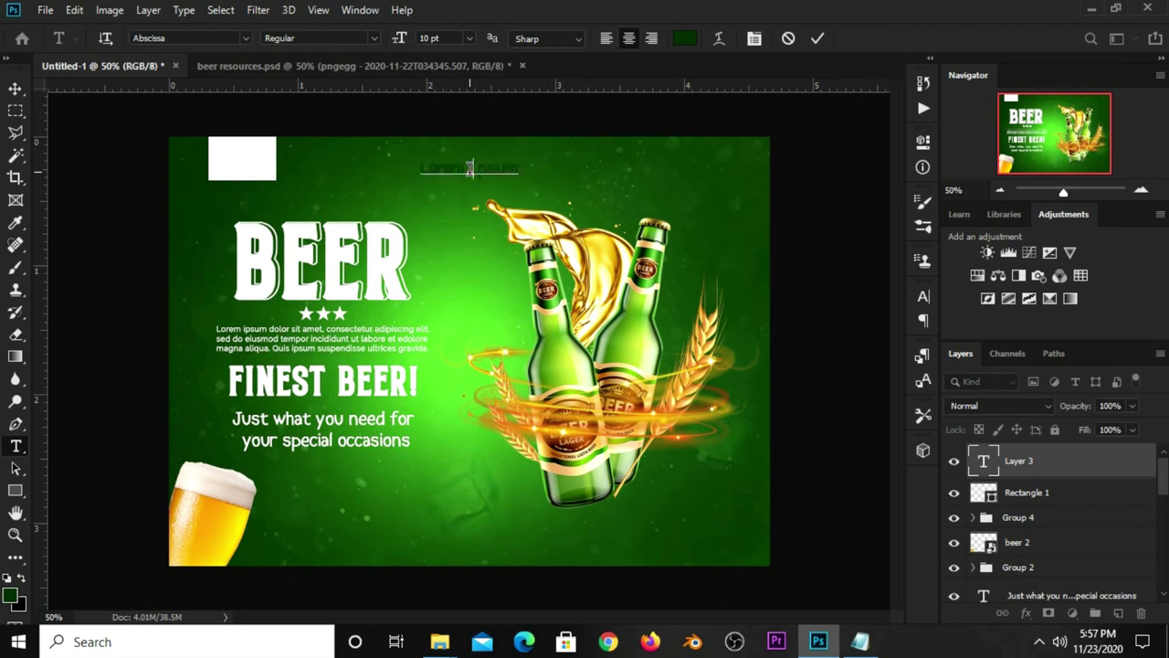
type("HERE")
left_click(811, 39)
key("v")
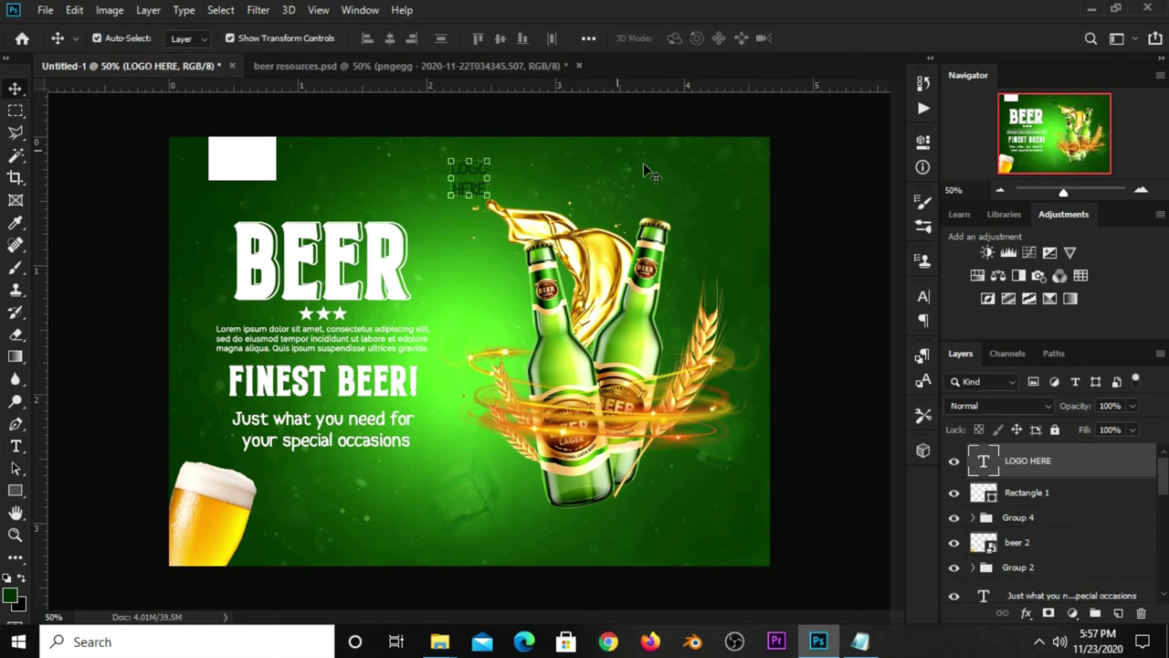
left_click(924, 299)
Set LOGO HERE in the Adlinnaka font and scale it down into the white box.
left_click(817, 321)
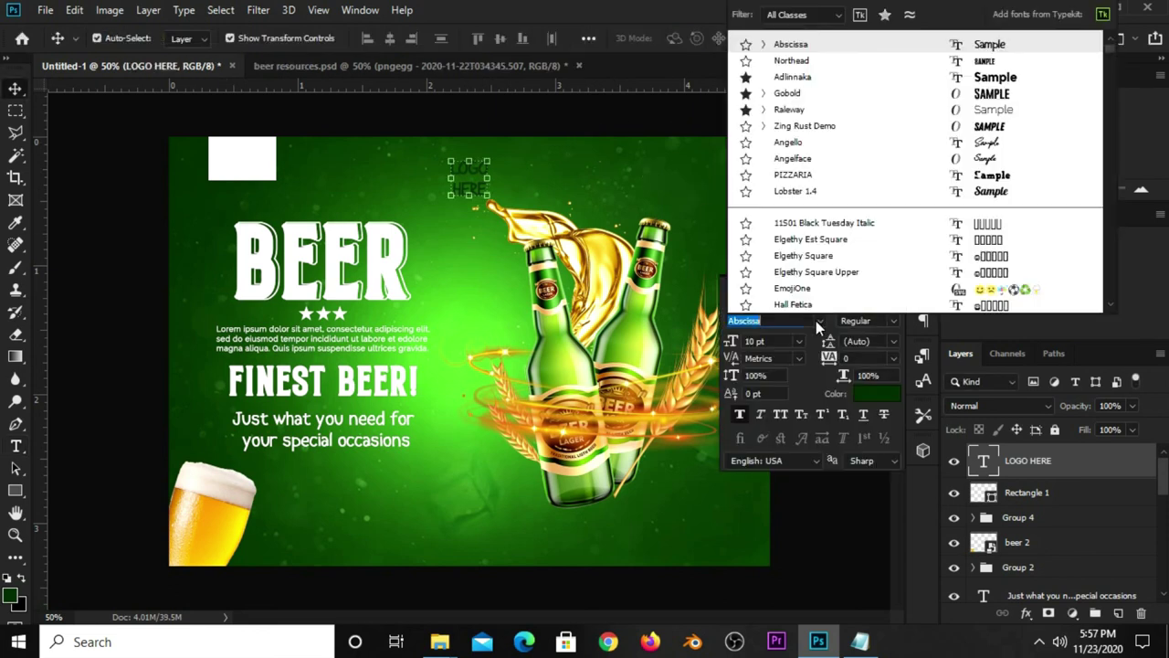
left_click(797, 79)
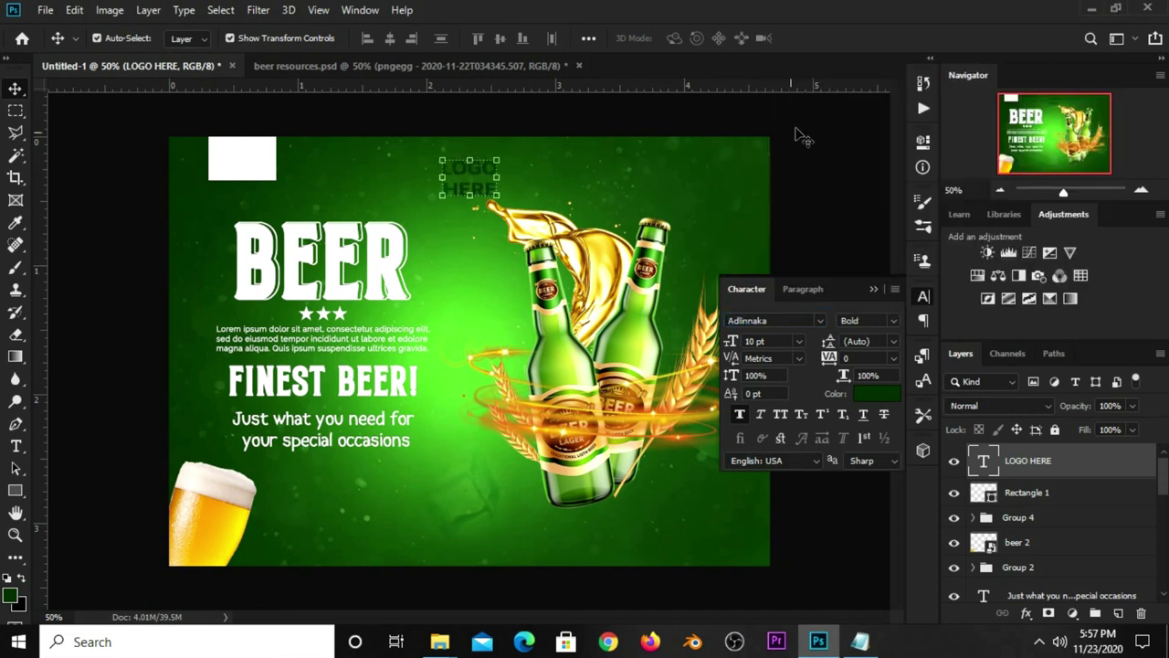
key("ctrl+t")
left_click_drag(498, 160, 263, 178)
key("Return")
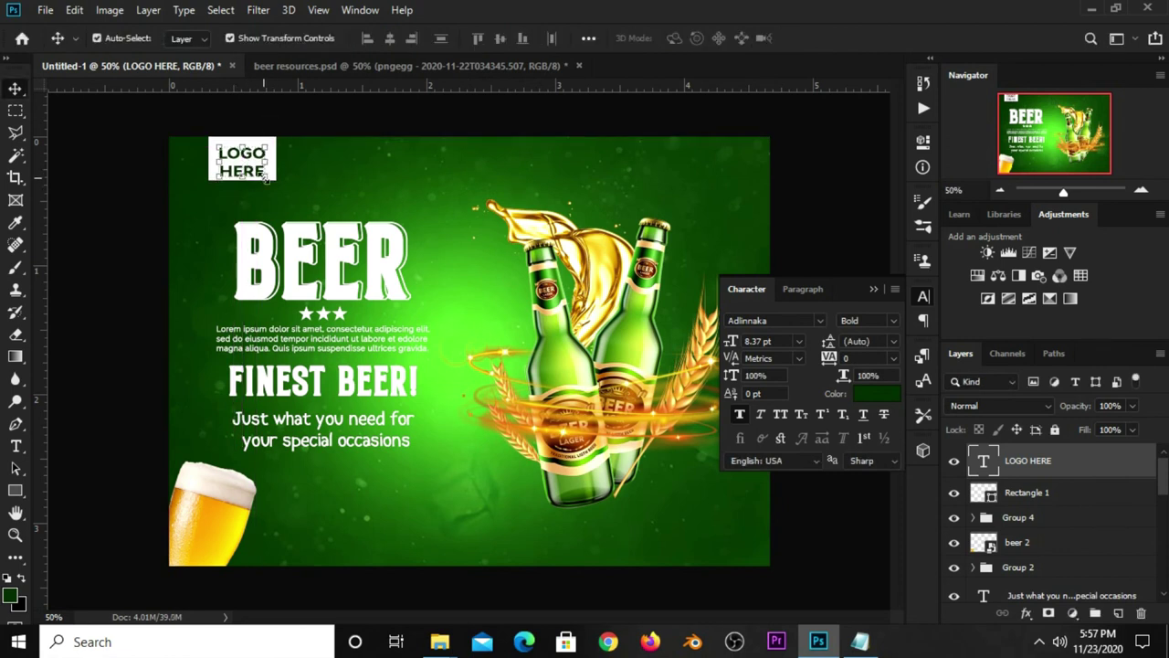
key("ctrl+t")
left_click_drag(265, 177, 265, 178)
key("Return")
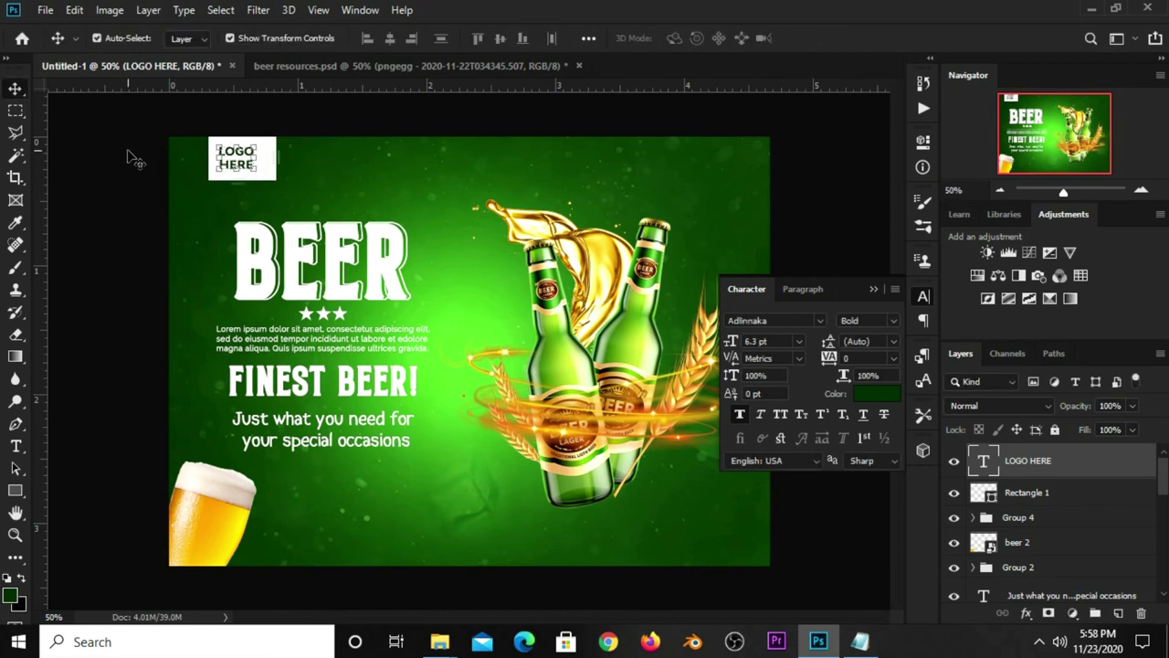
Narrow the white Rectangle 1 to fit snugly around the text.
left_click(270, 167)
key("ctrl+t")
left_click_drag(276, 158, 229, 170)
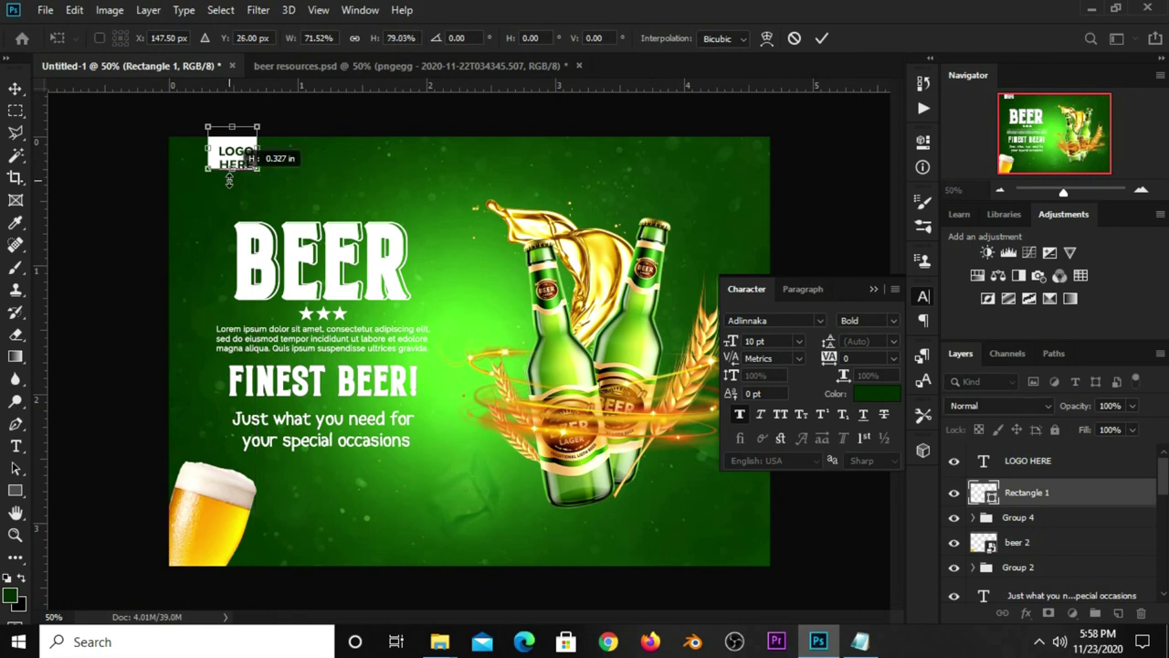
key("Return")
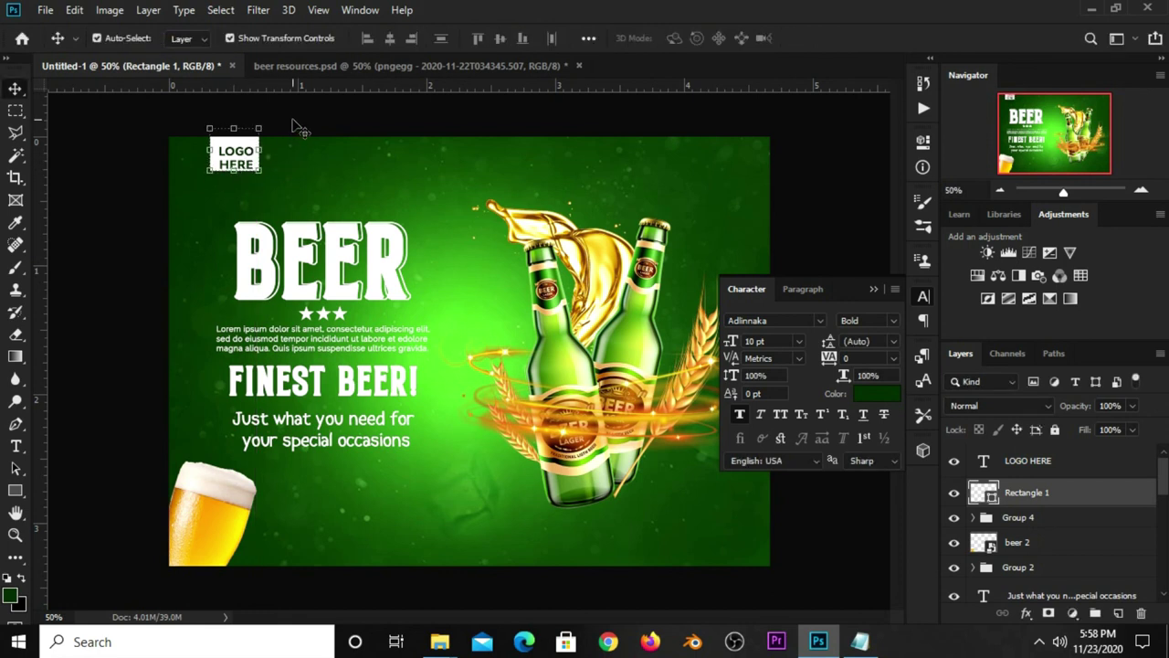
Align LOGO HERE and Rectangle 1 by their vertical and horizontal centres.
left_click(239, 164)
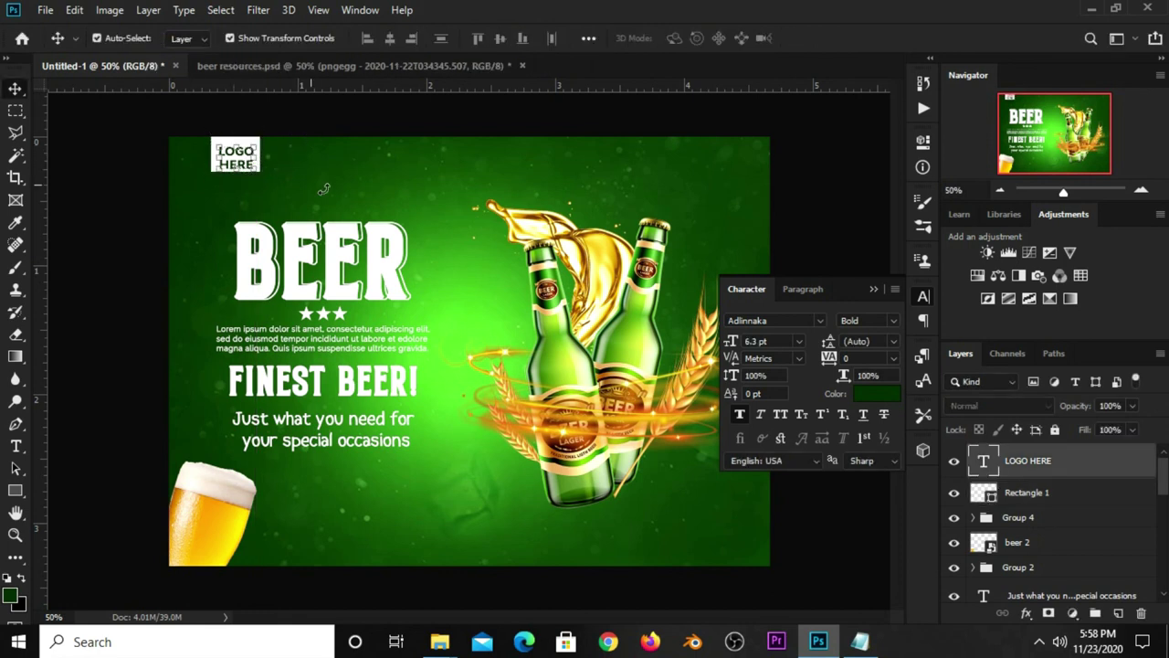
left_click(1025, 494, "shift")
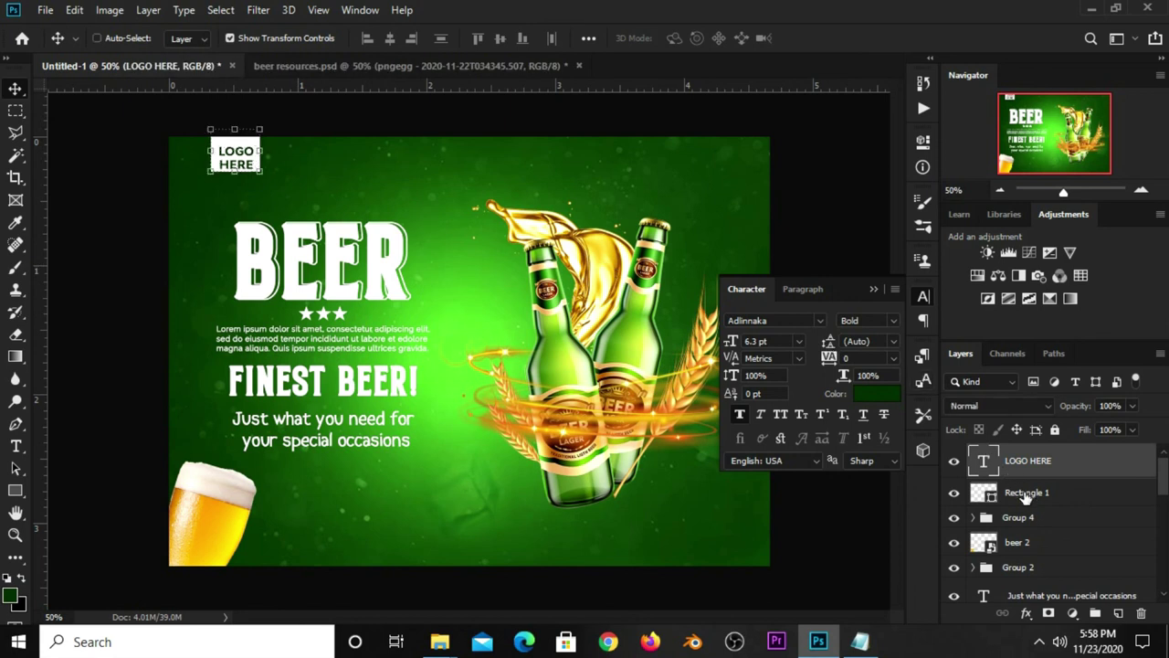
left_click(587, 37)
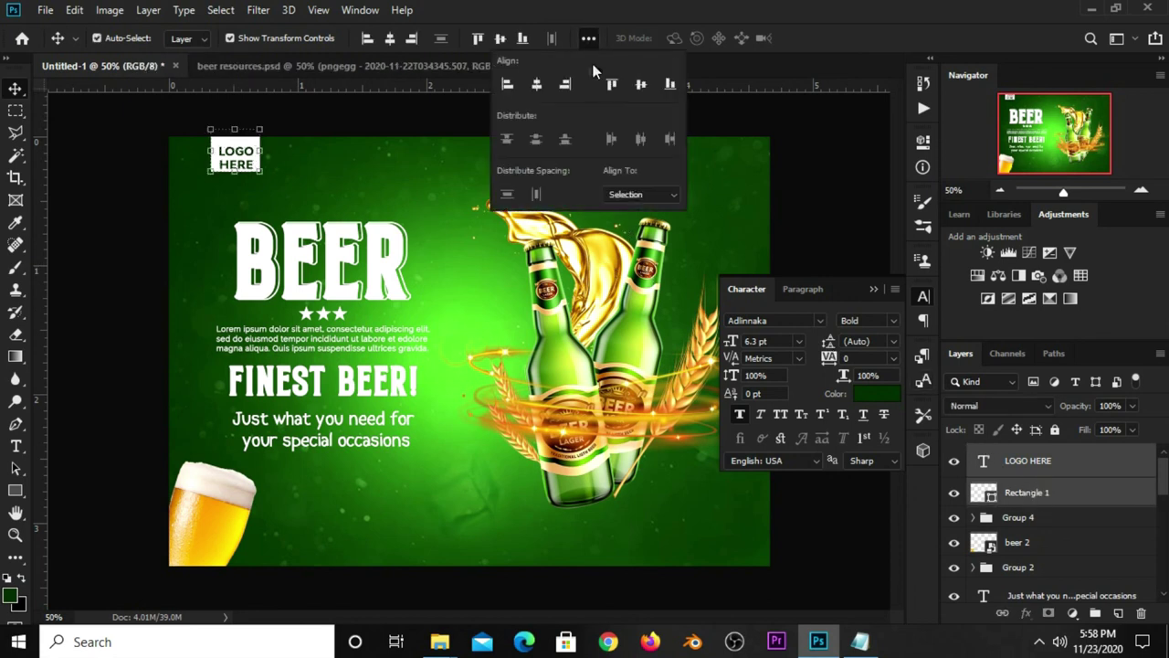
left_click(643, 86)
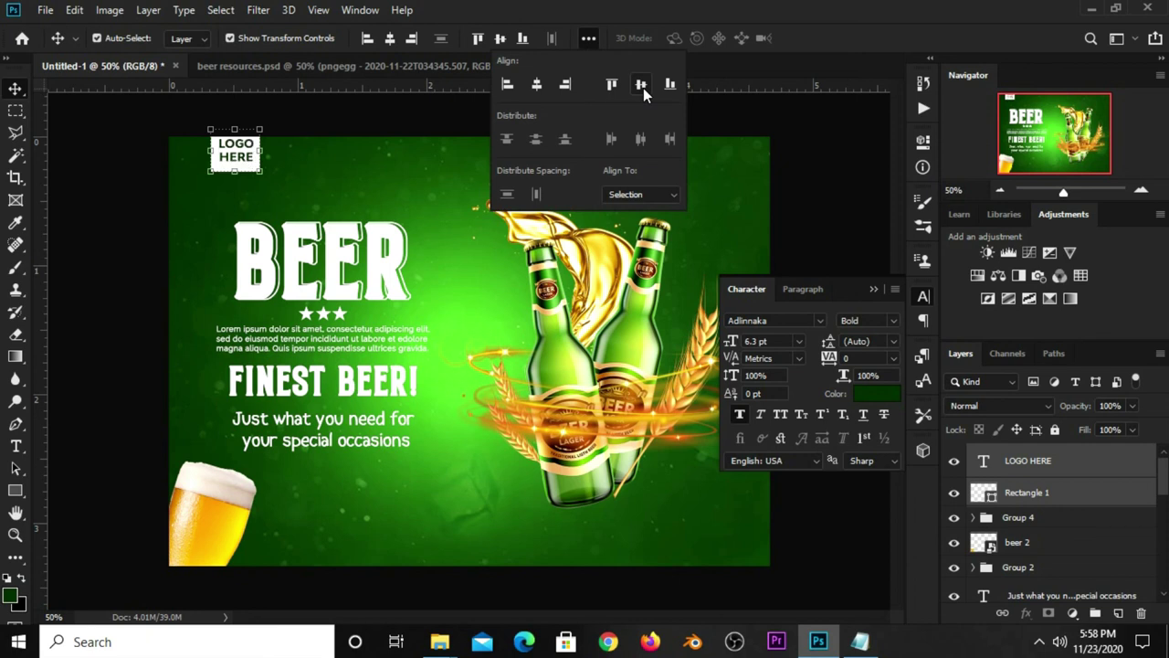
left_click(542, 86)
left_click(300, 133)
left_click(249, 160)
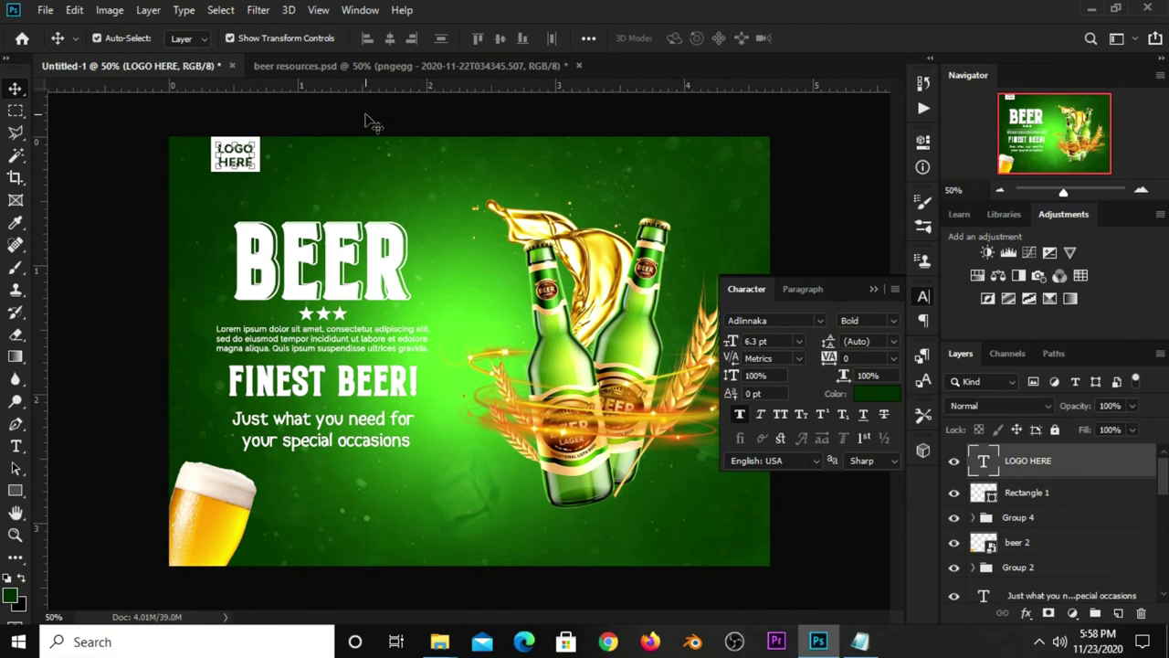
left_click(724, 197)
left_click(874, 288)
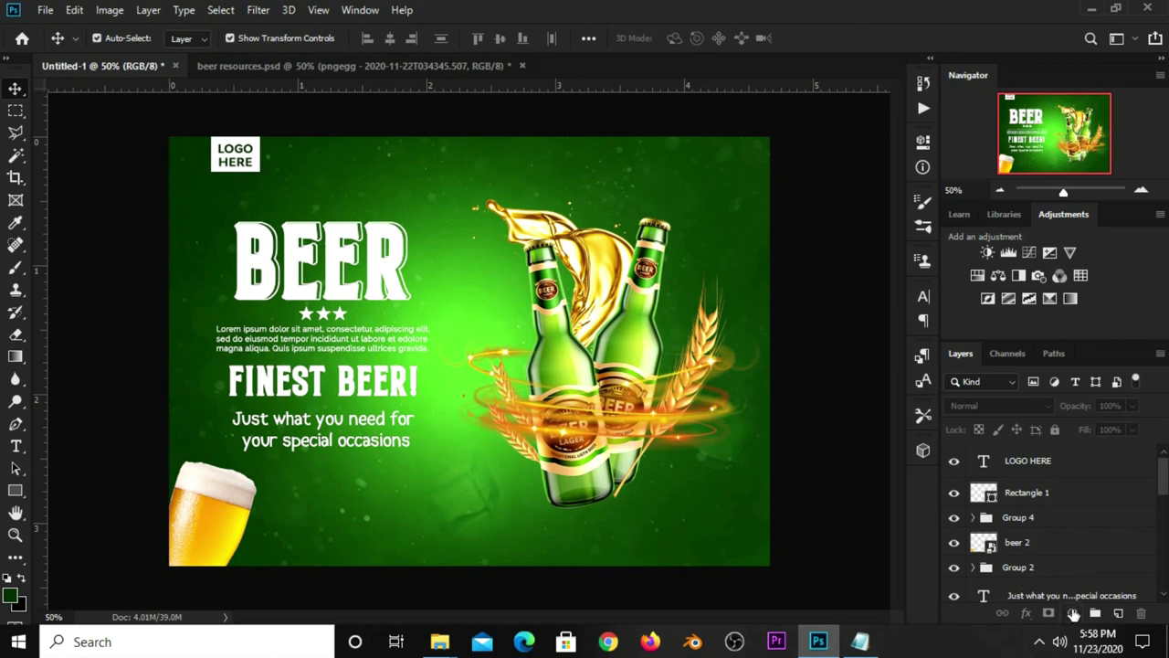
Add a Brightness/Contrast adjustment with brightness 26 and raised contrast.
left_click(1072, 612)
left_click(1069, 361)
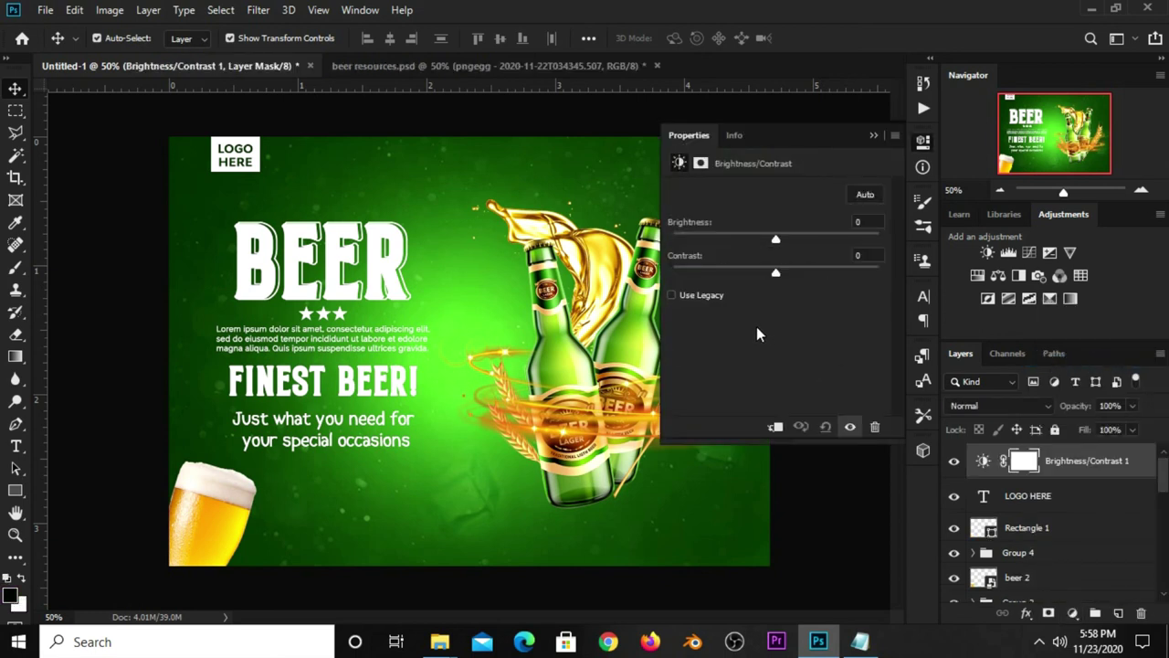
left_click_drag(775, 240, 791, 241)
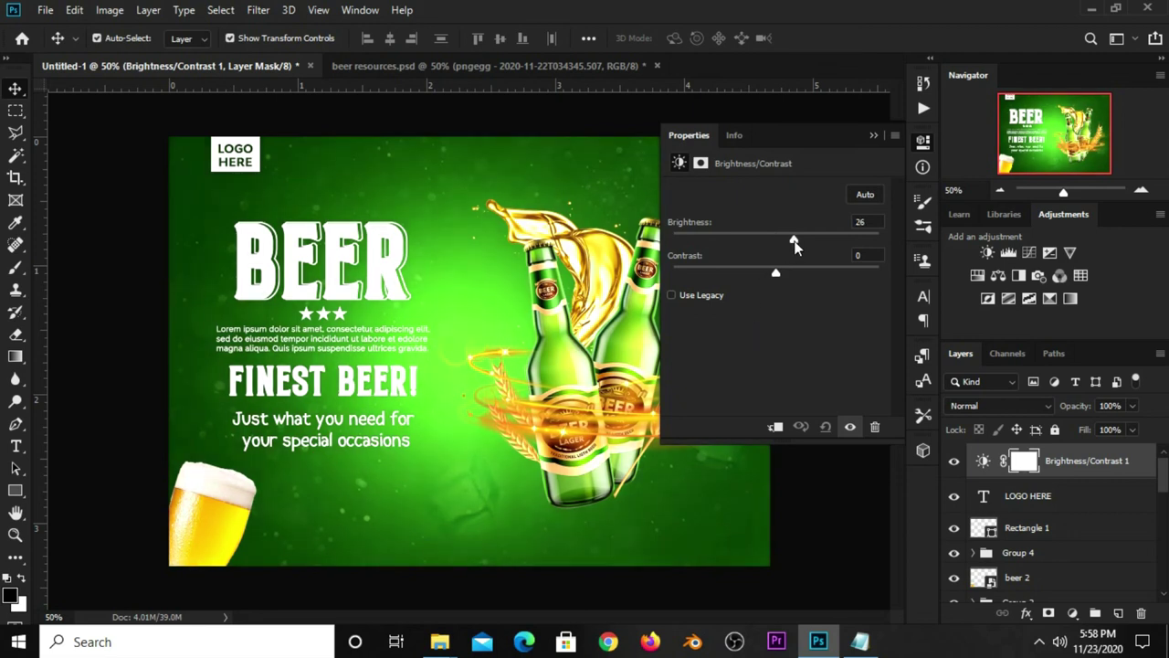
left_click_drag(775, 272, 813, 276)
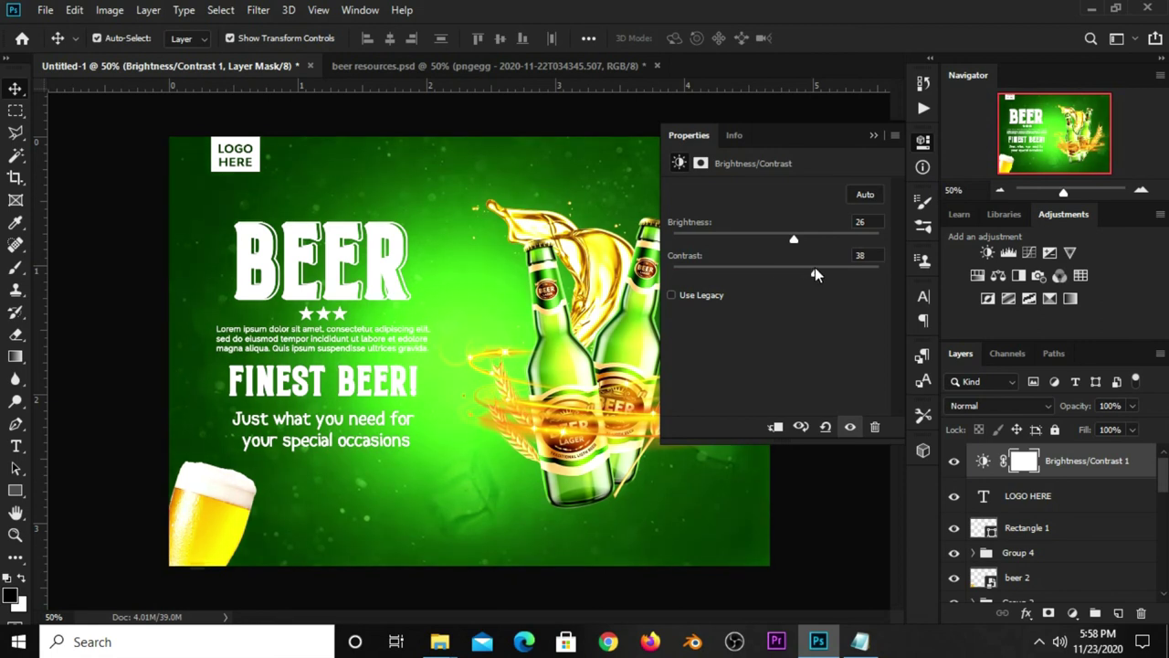
left_click_drag(814, 273, 827, 276)
left_click(851, 221)
Make Brightness/Contrast 1 visible again at 55% layer opacity.
left_click(873, 137)
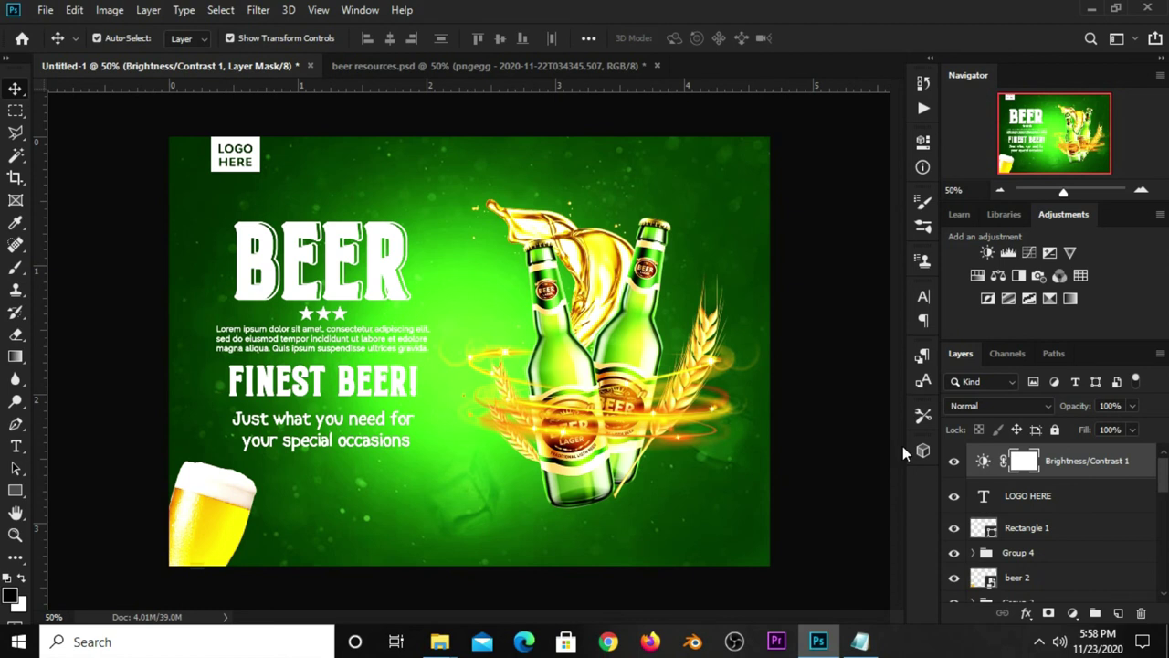
left_click(955, 465)
left_click(1131, 405)
left_click_drag(1131, 426, 1104, 425)
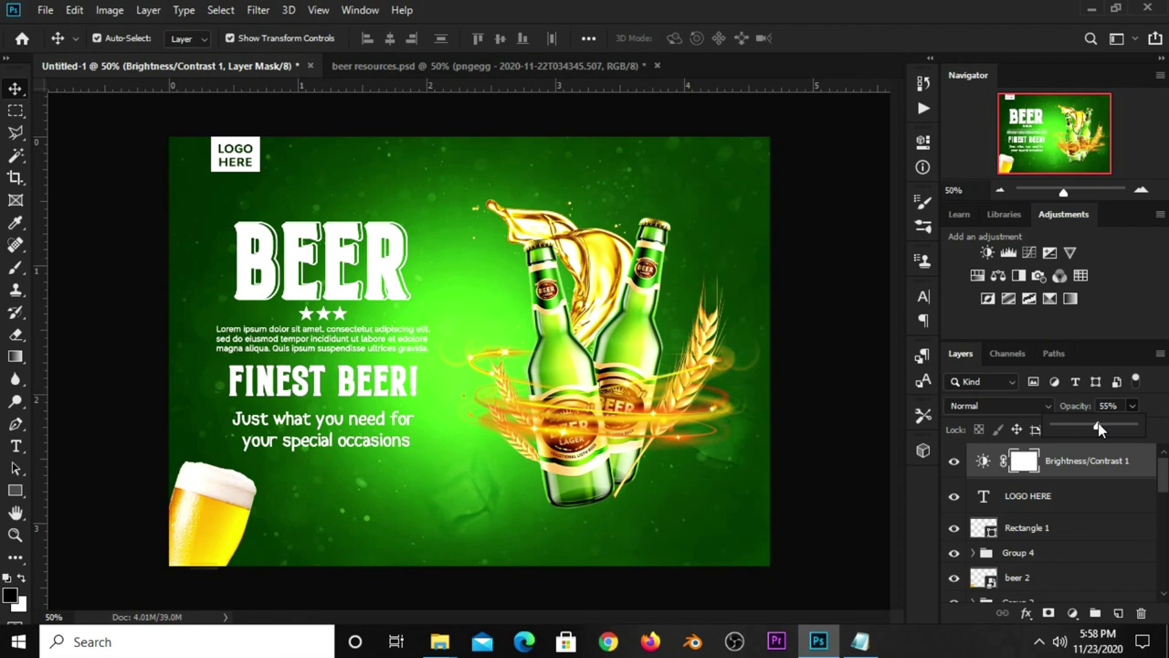
left_click(1025, 461)
left_click(15, 266)
Set up a black foreground brush at 75% opacity on the poster.
left_click(92, 267)
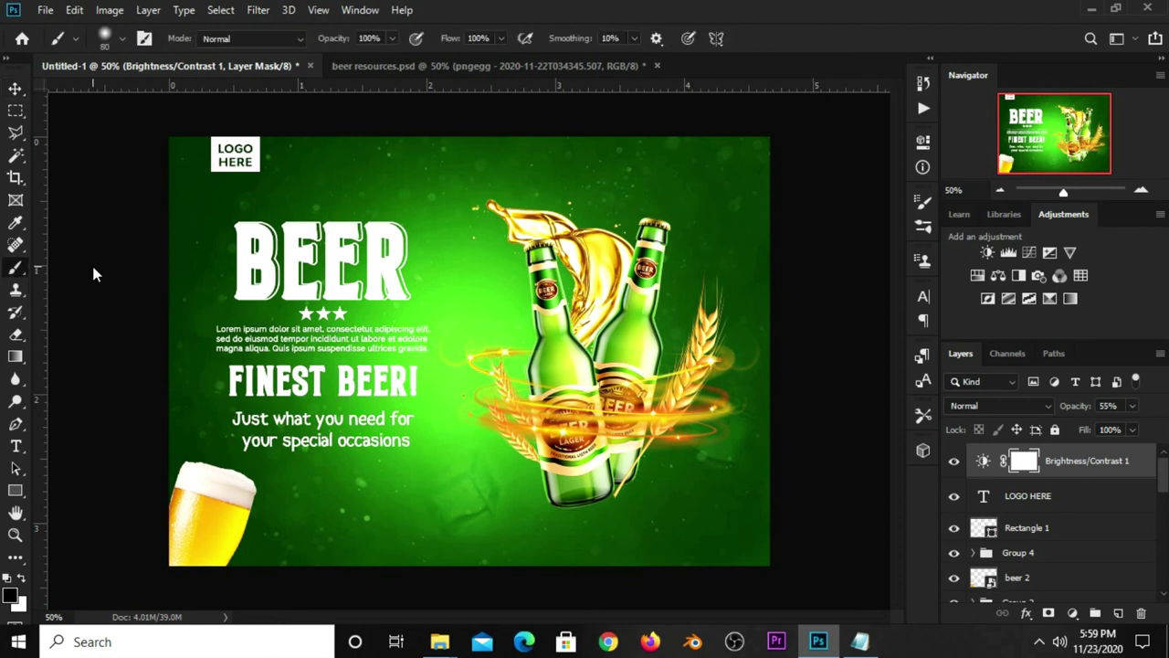
left_click(11, 598)
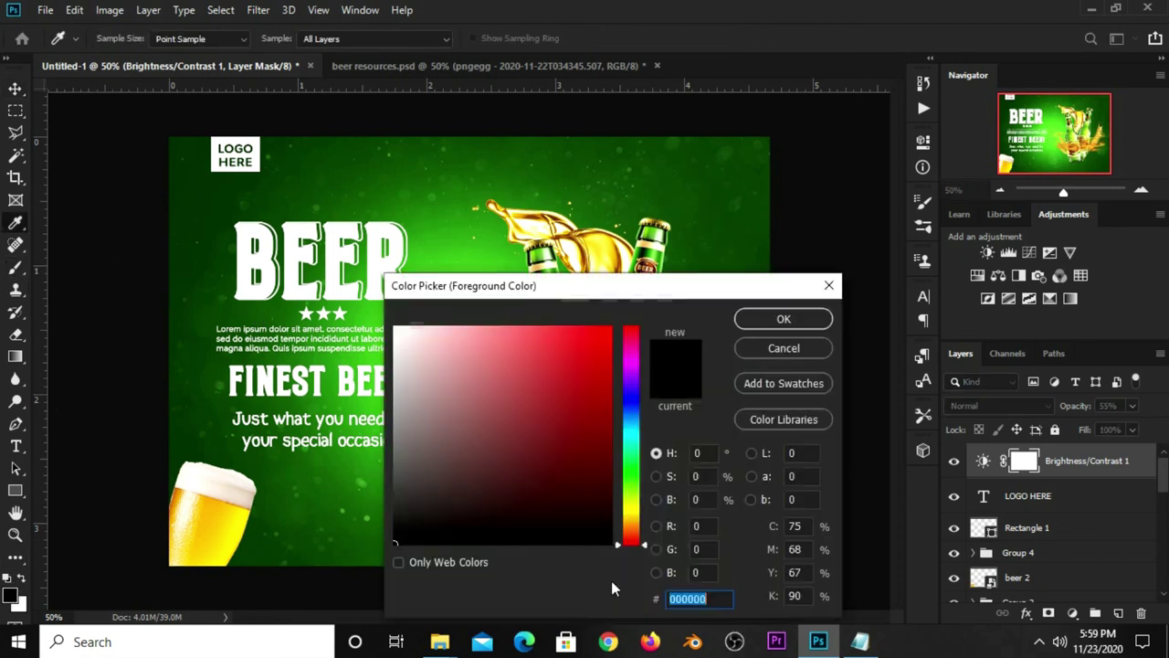
left_click(777, 319)
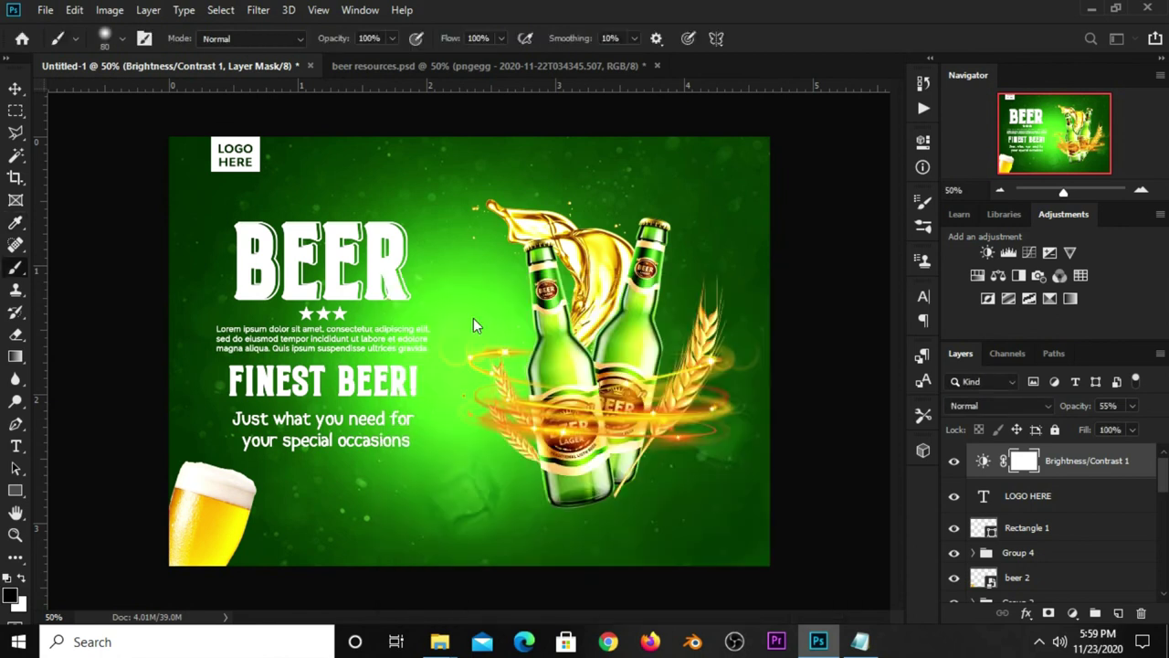
left_click_drag(392, 38, 453, 71)
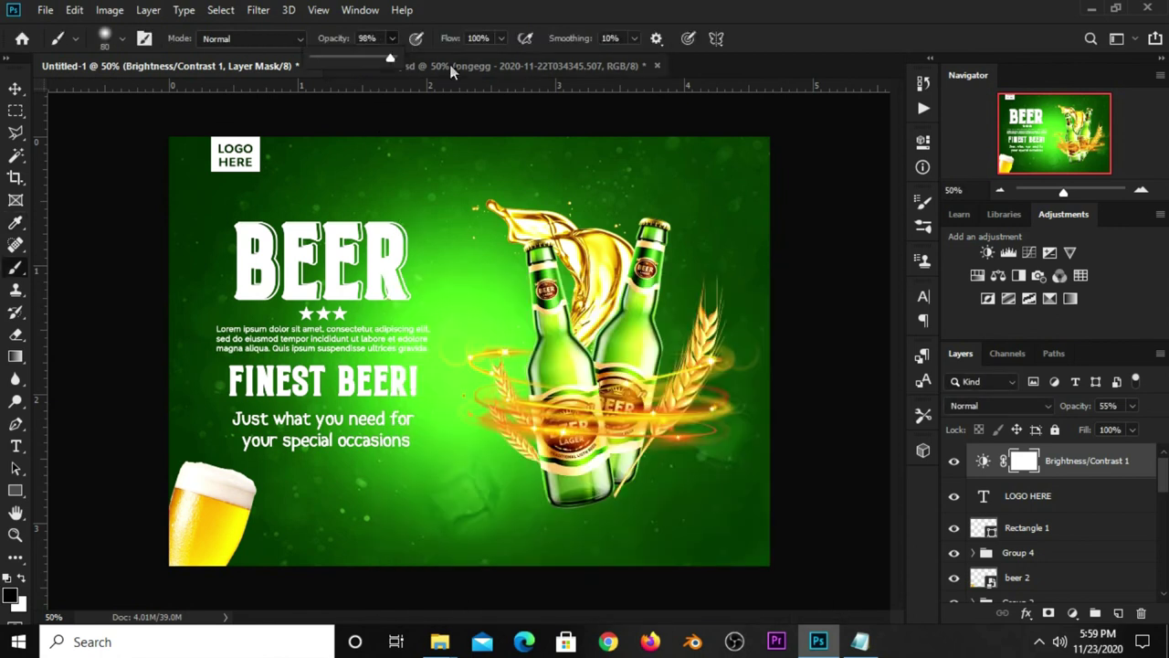
key("ctrl+Tab")
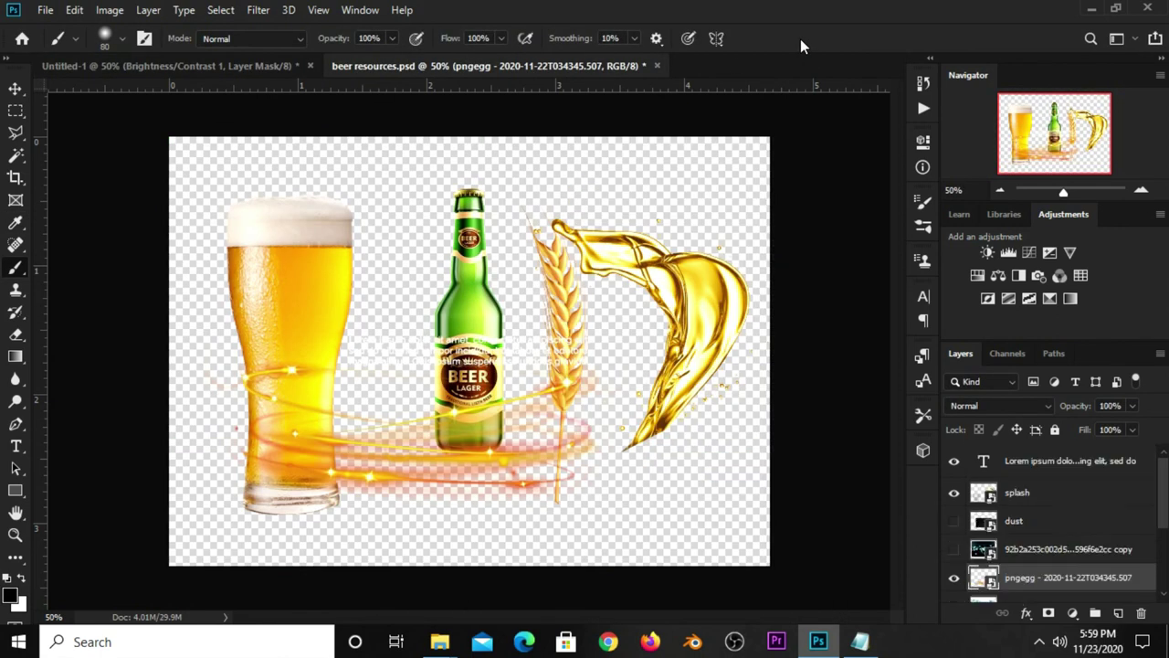
left_click(262, 66)
left_click(391, 38)
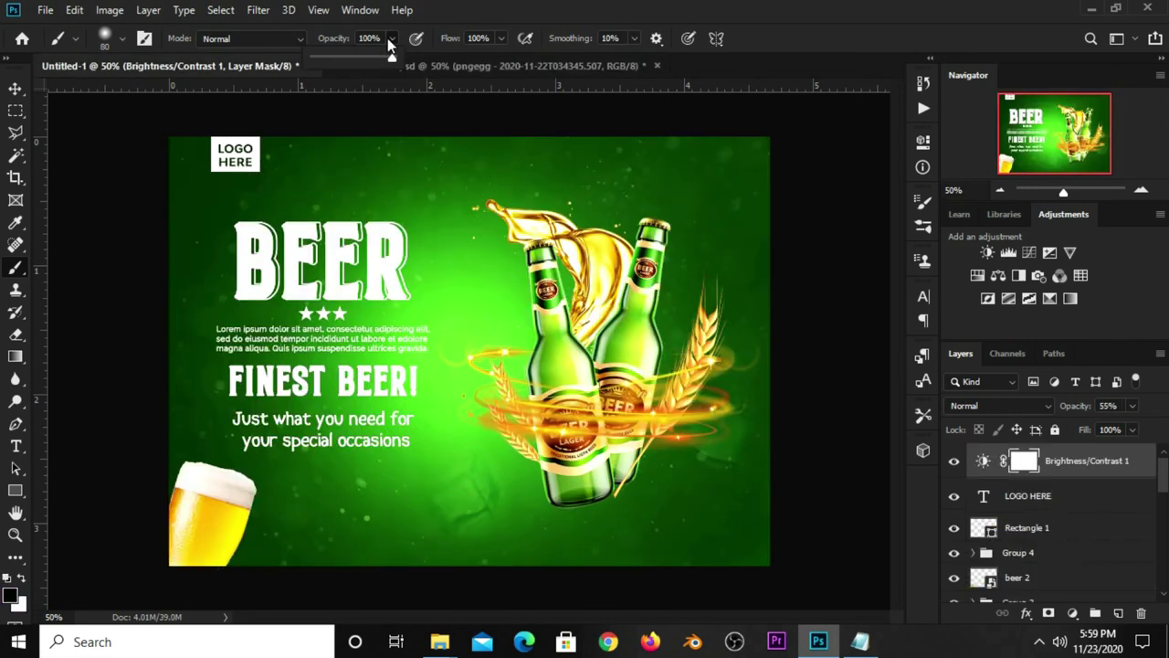
left_click(779, 65)
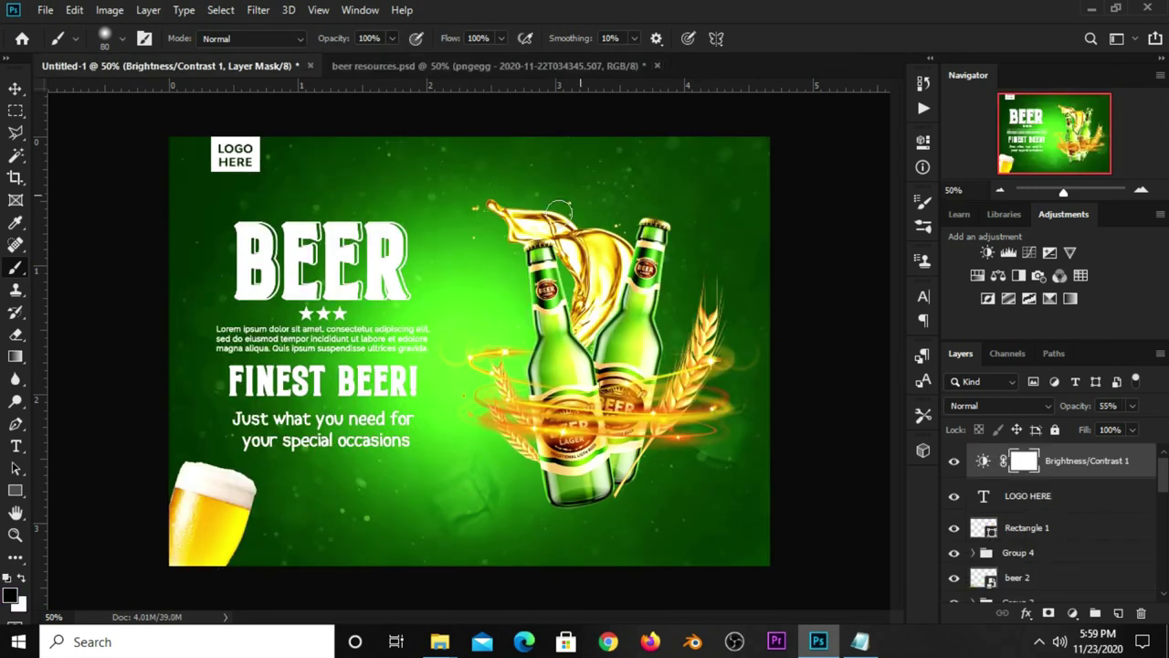
Paint the Brightness/Contrast mask centre black with a size-1200 brush.
key("bracketright")
key("bracketright")
key("bracketright")
key("bracketleft")
key("bracketleft")
key("bracketleft")
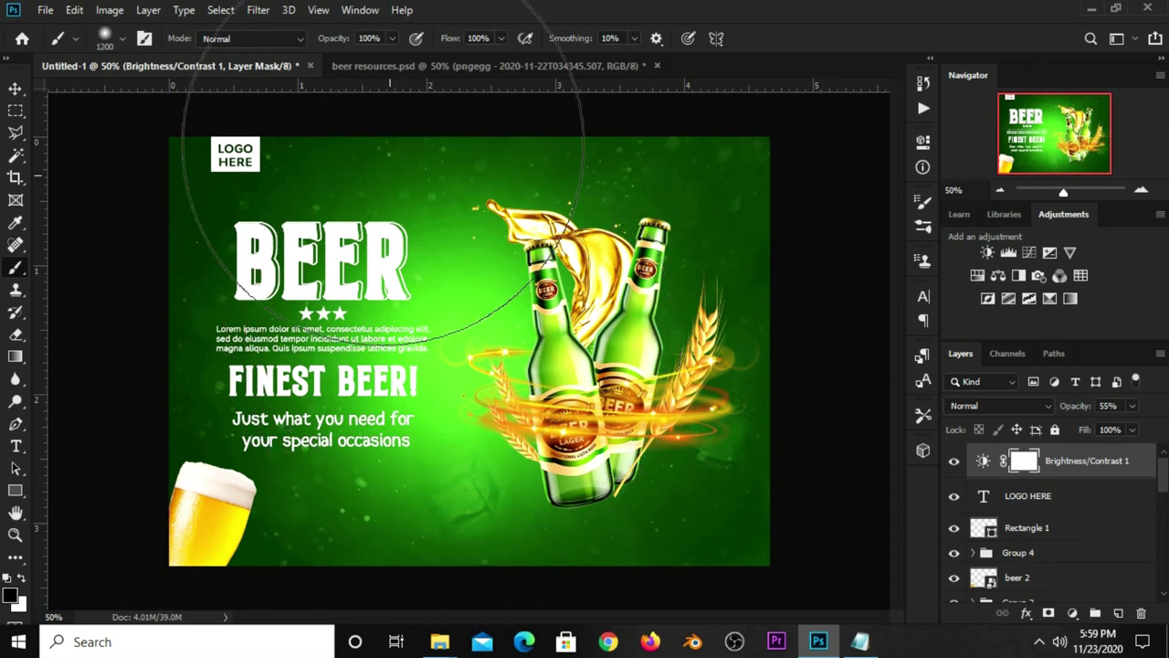
left_click(392, 39)
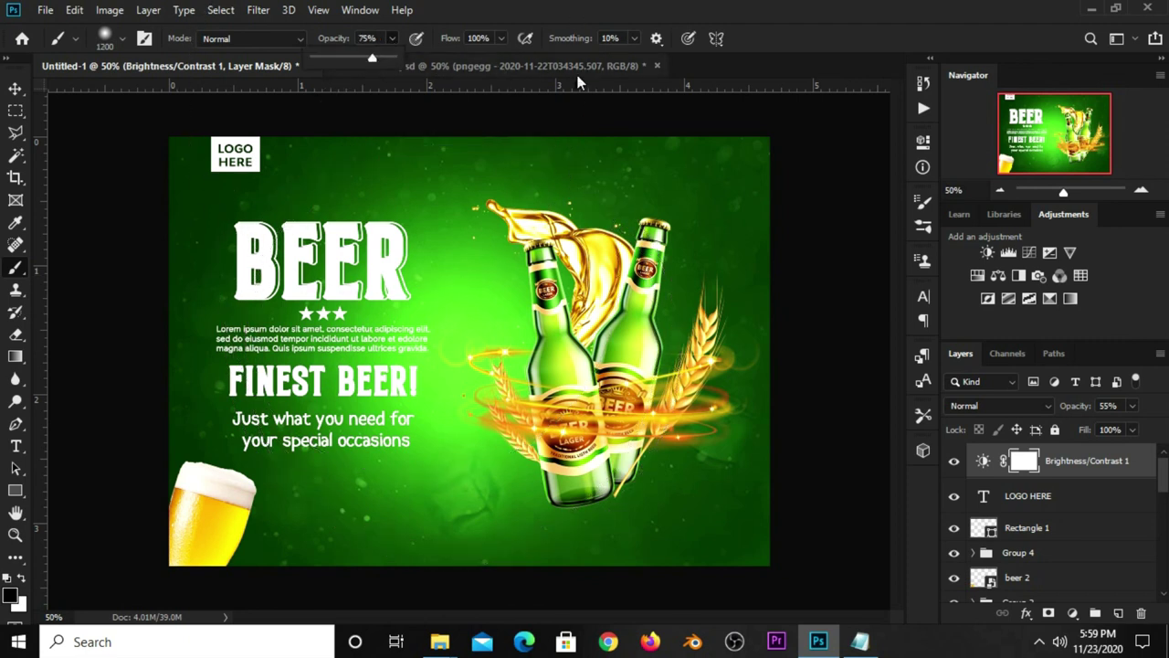
left_click(474, 338)
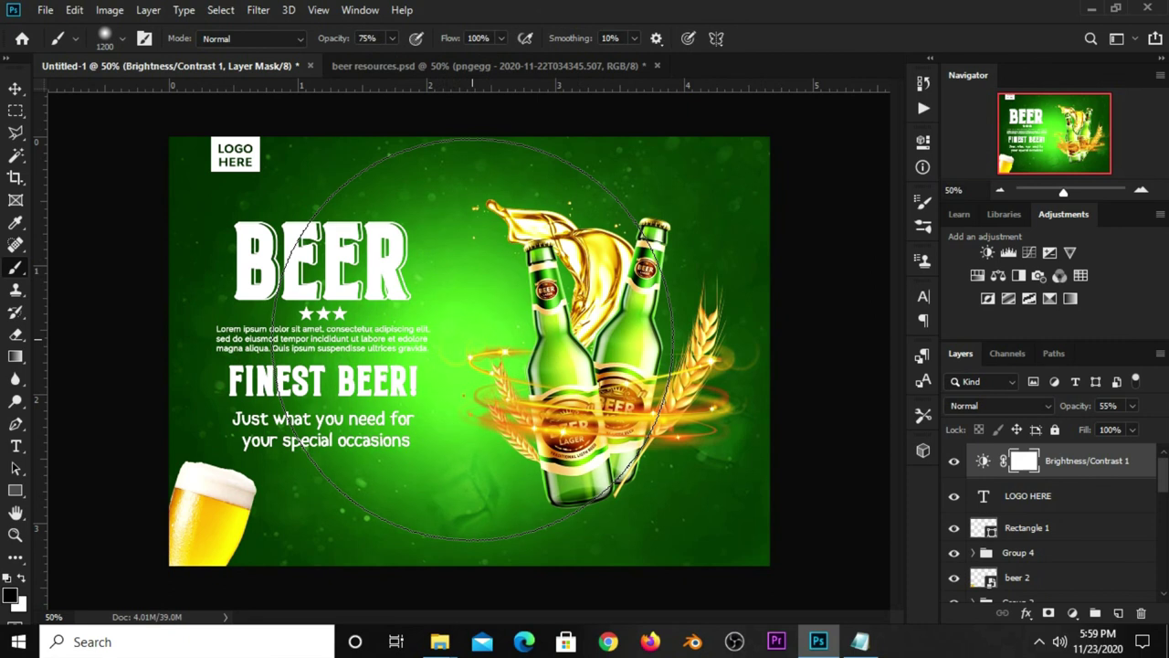
left_click(15, 89)
Raise Brightness/Contrast 1 to 73% opacity, hide it, and add a Curves adjustment layer.
left_click(87, 230)
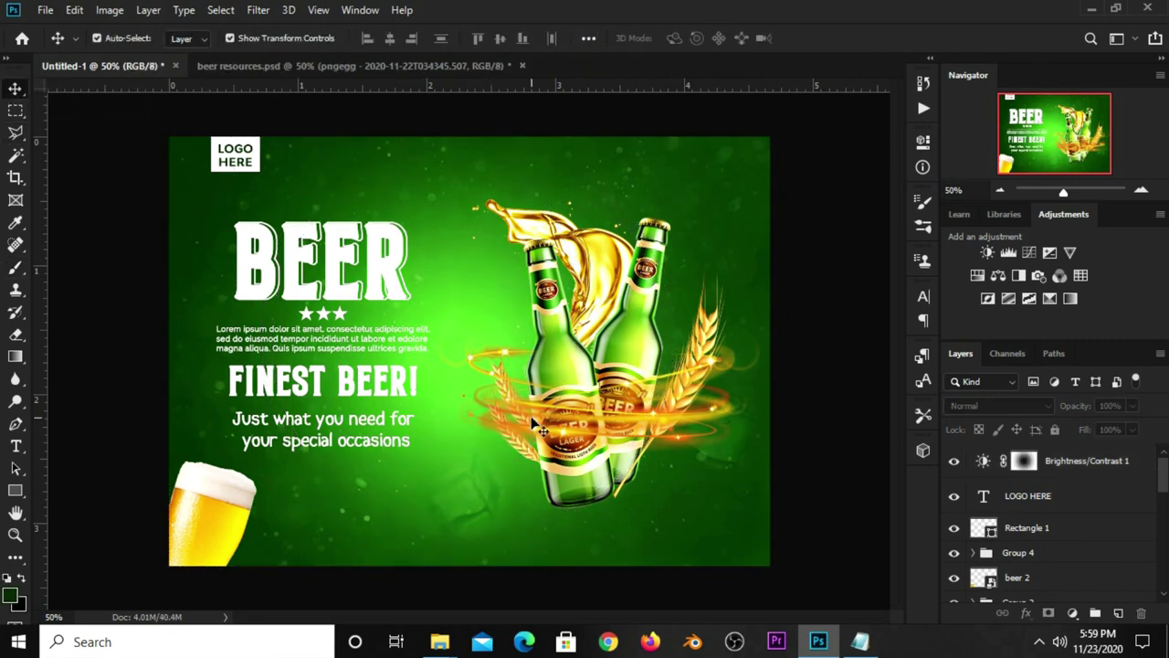
left_click(953, 462)
left_click(1096, 460)
left_click_drag(1132, 405, 1125, 427)
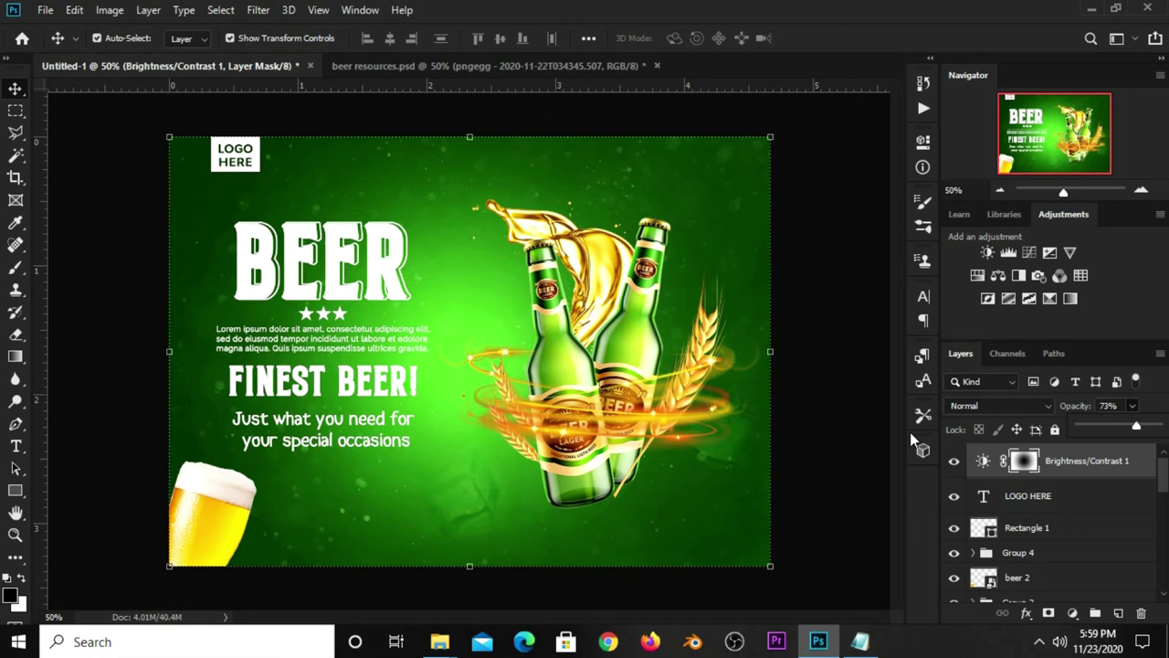
left_click(843, 439)
left_click(954, 462)
left_click(954, 463)
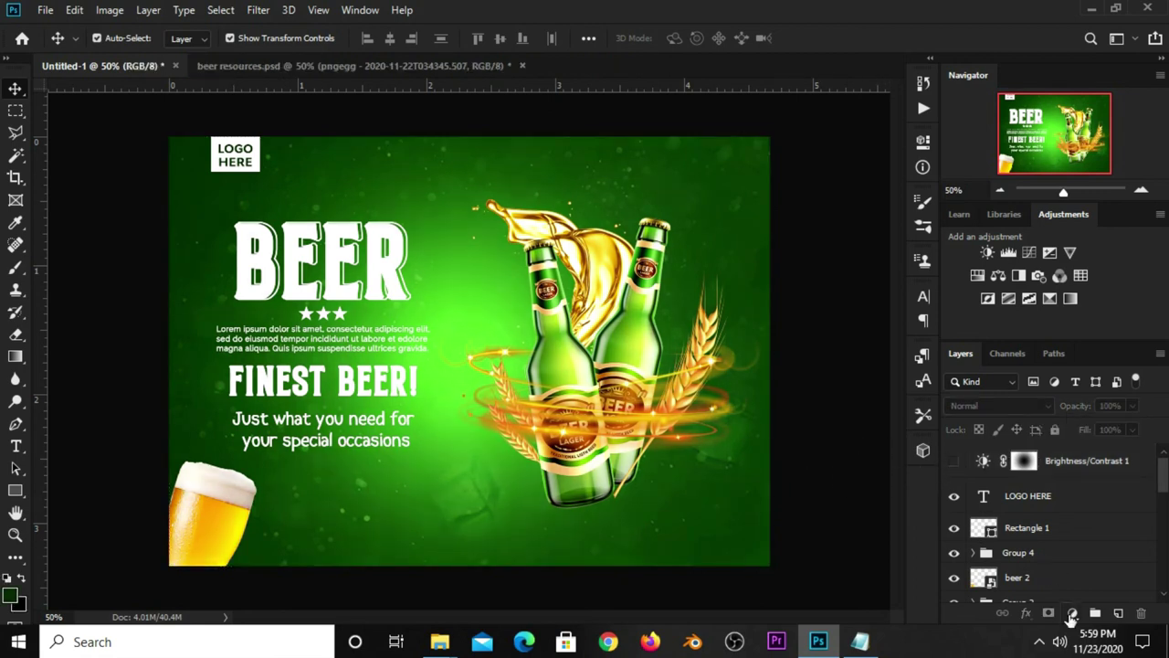
left_click(1072, 613)
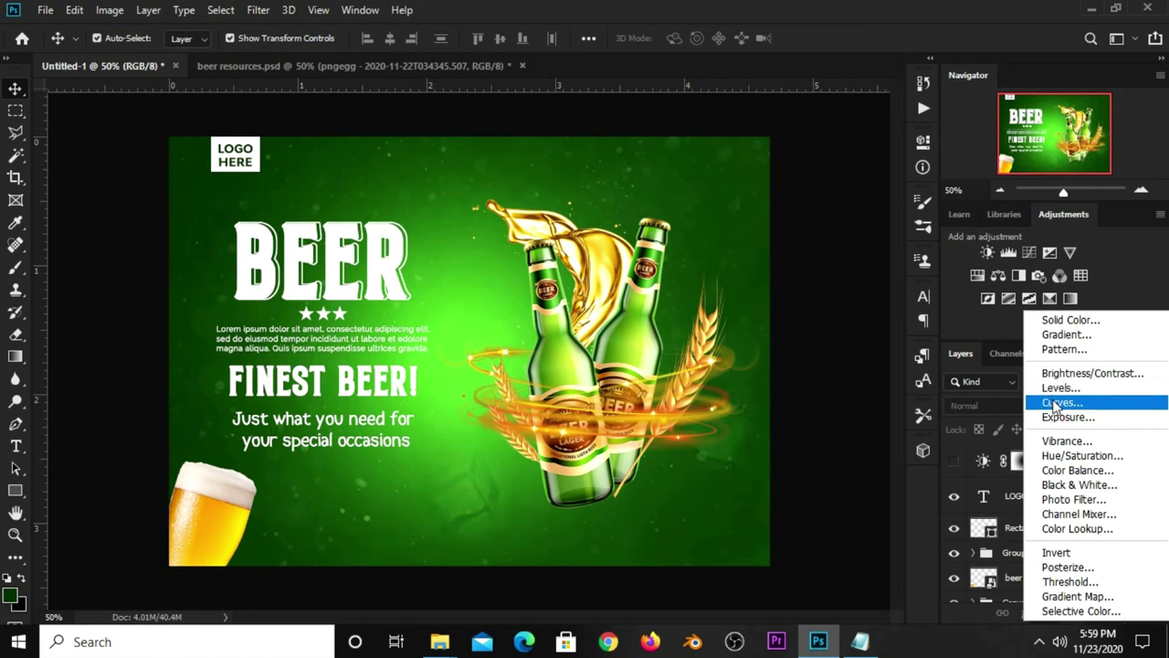
left_click(1057, 403)
Pull the RGB curve midpoint down to slightly darken the poster.
left_click(766, 354)
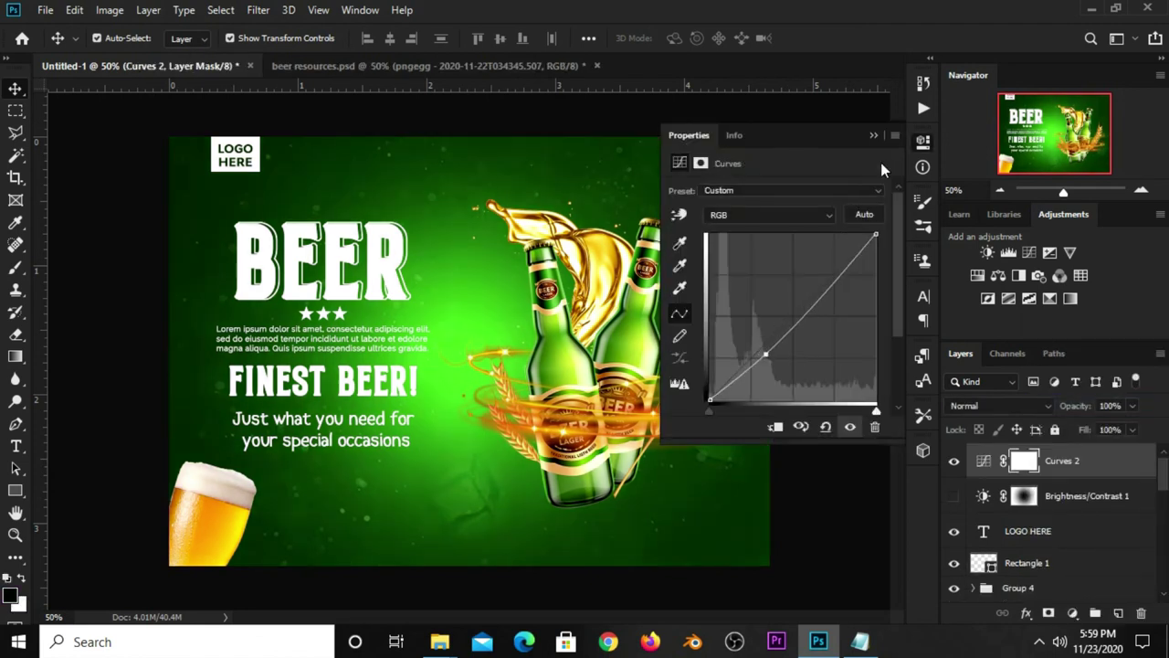
left_click(893, 125)
left_click(953, 461)
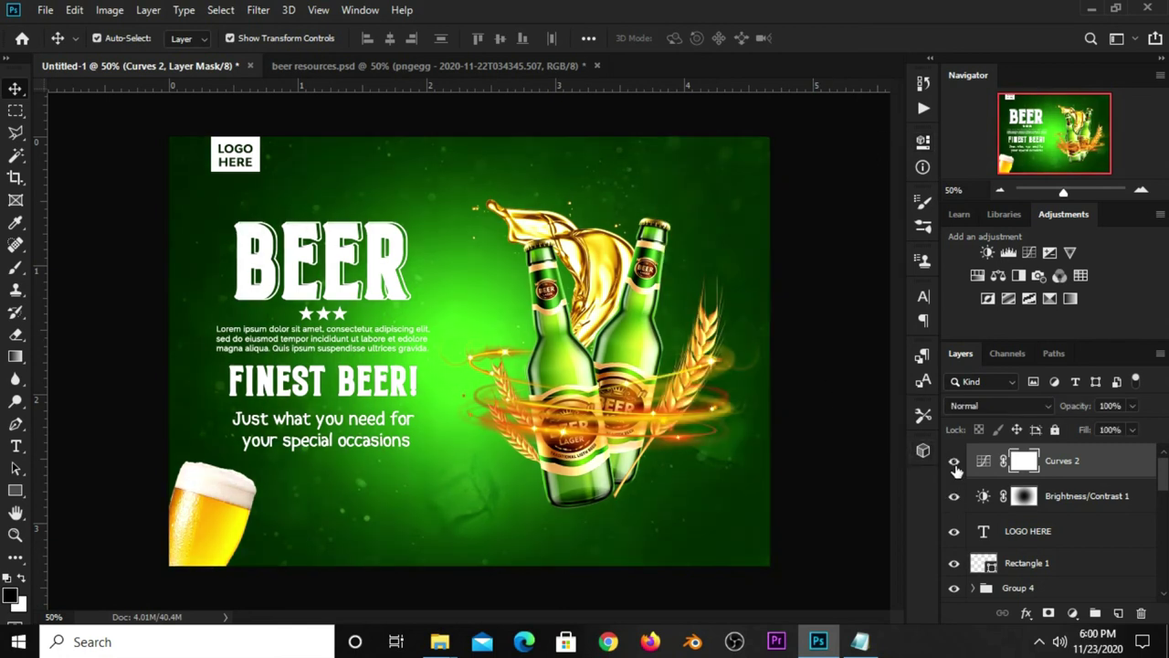
left_click(954, 463)
left_click(954, 462)
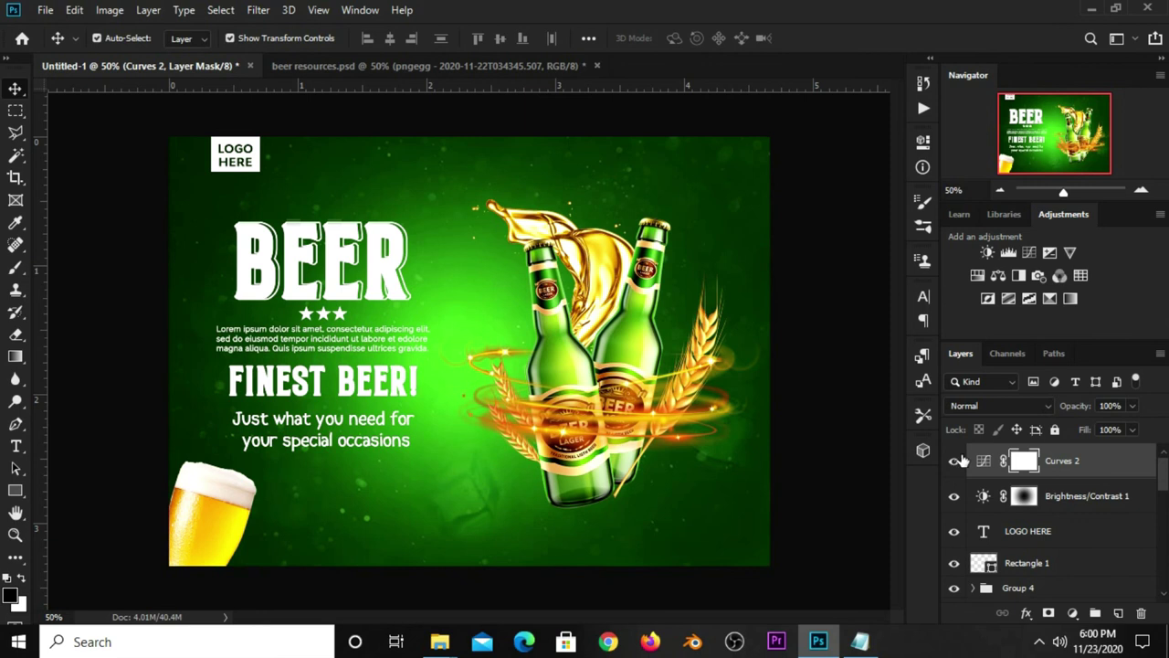
Lower Curves 2 opacity to 60%, comparing the poster with it on and off.
left_click(1131, 406)
left_click(1114, 426)
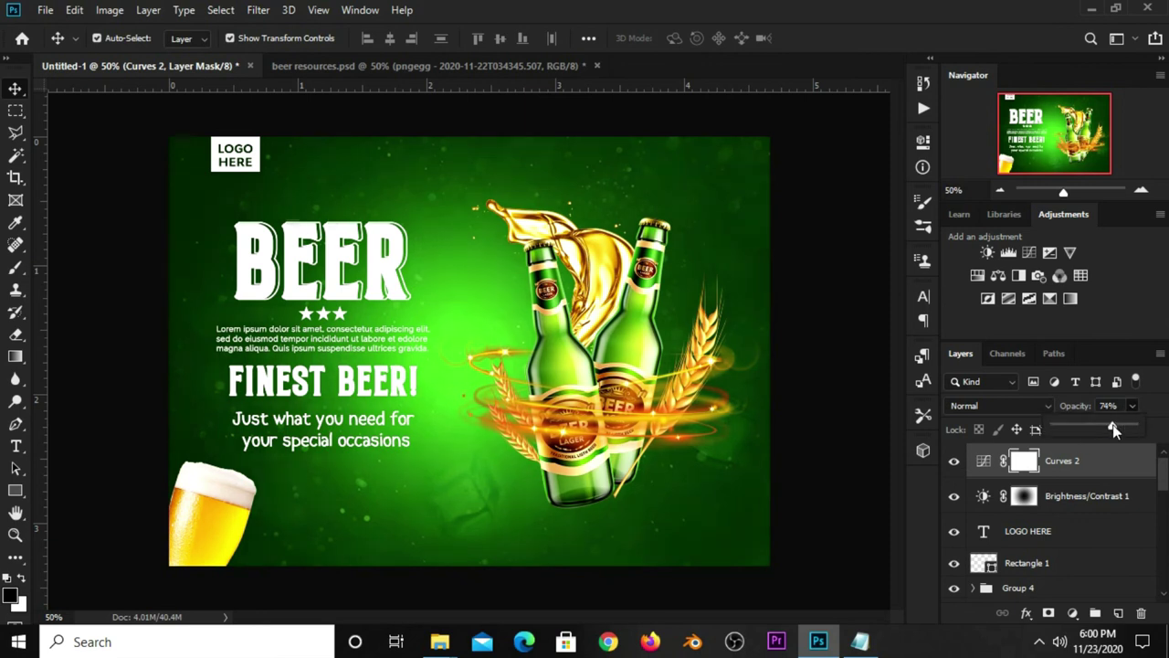
left_click(859, 469)
left_click(953, 461)
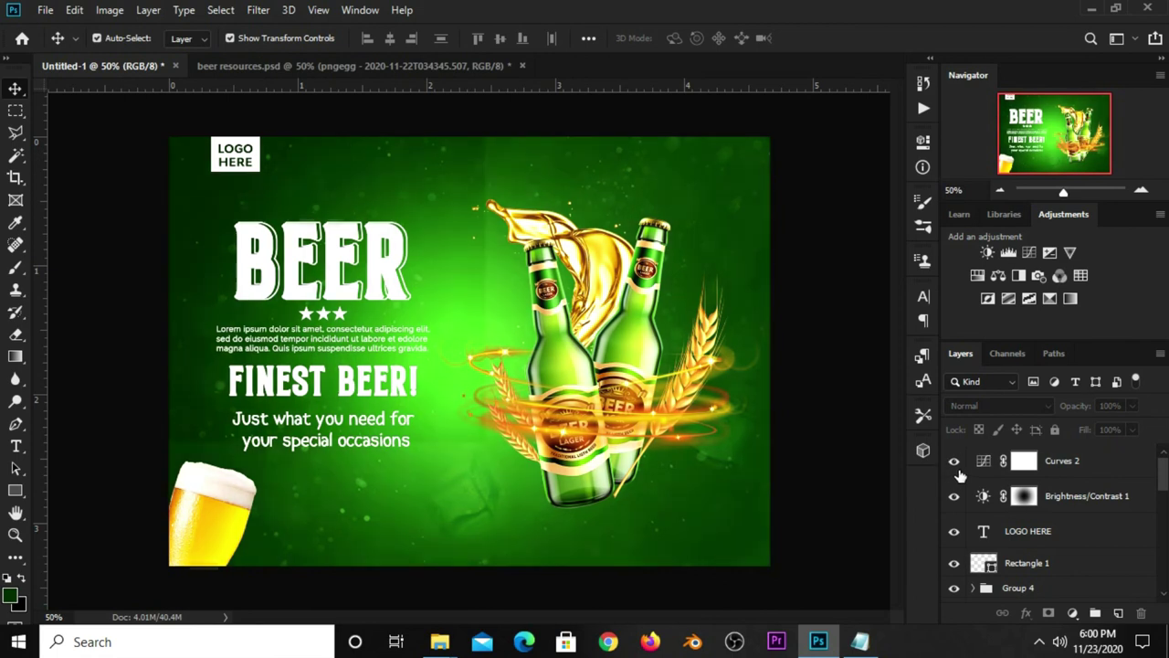
left_click(1075, 471)
left_click(1132, 406)
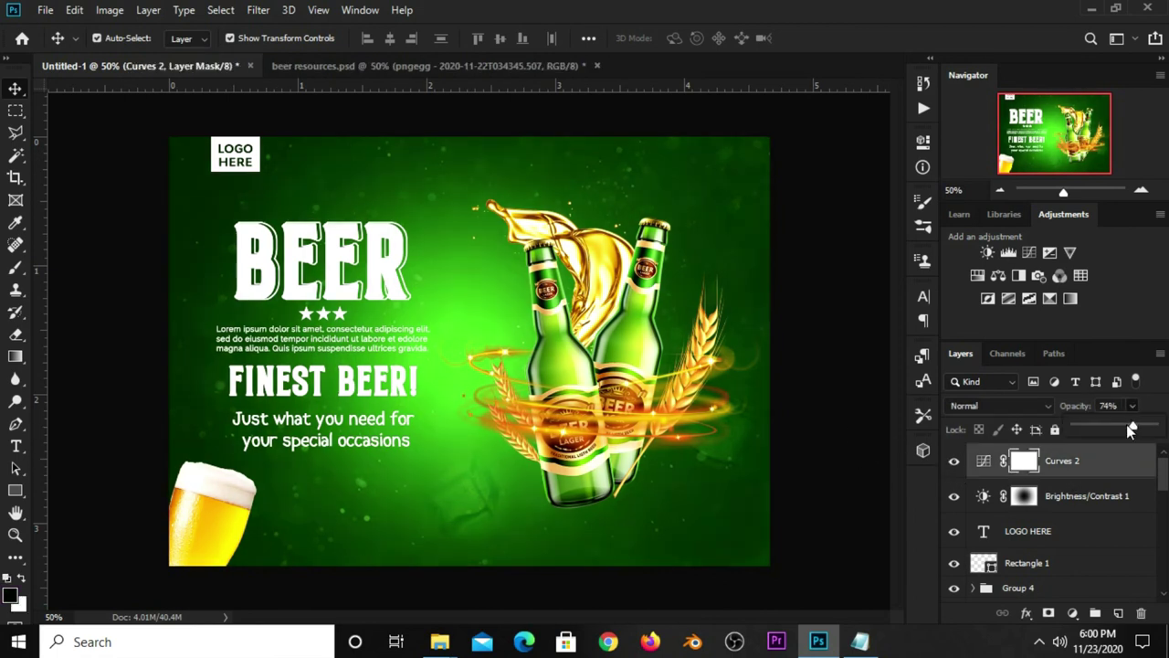
left_click(861, 483)
left_click(954, 466)
left_click(954, 461)
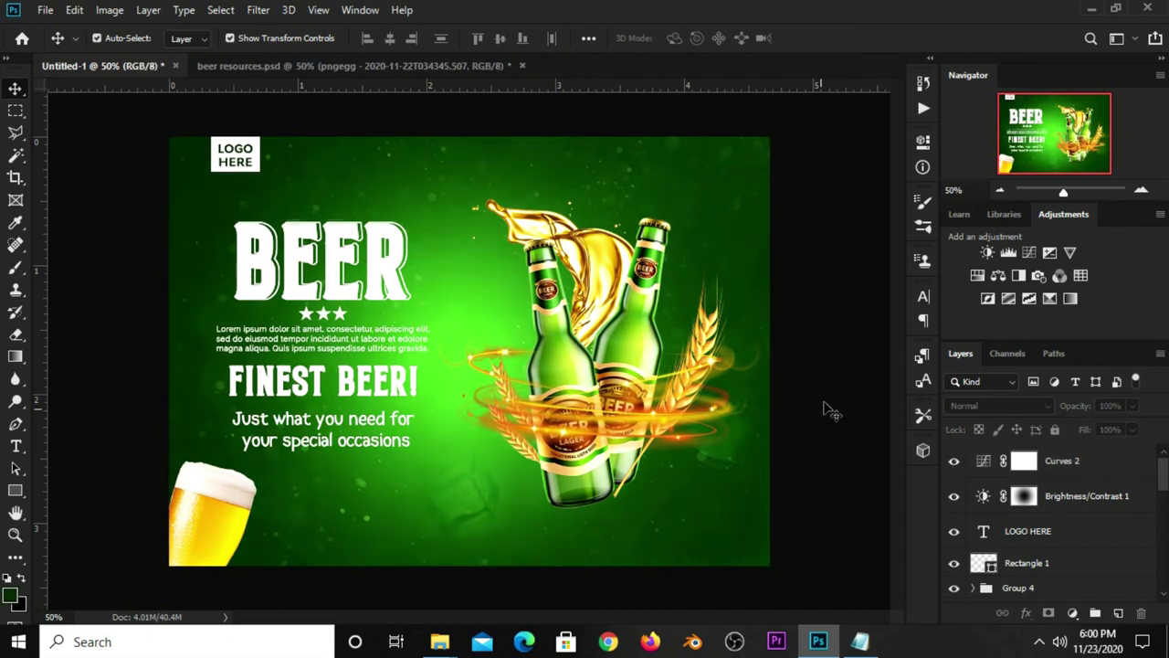
key("ctrl+plus")
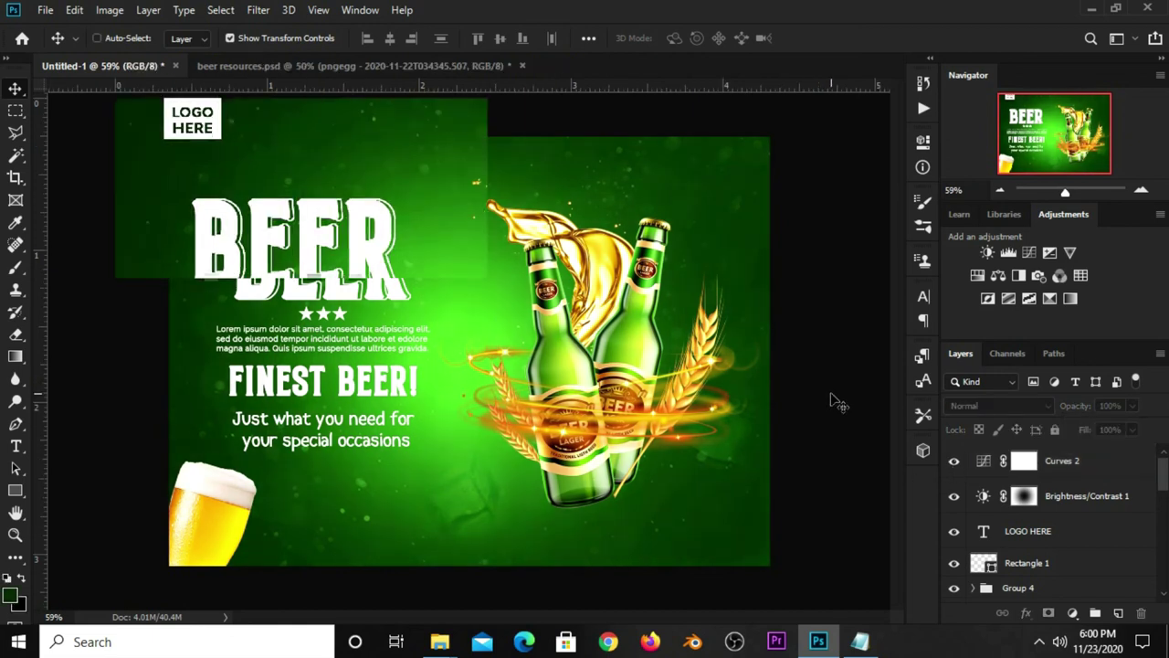
key("ctrl+plus")
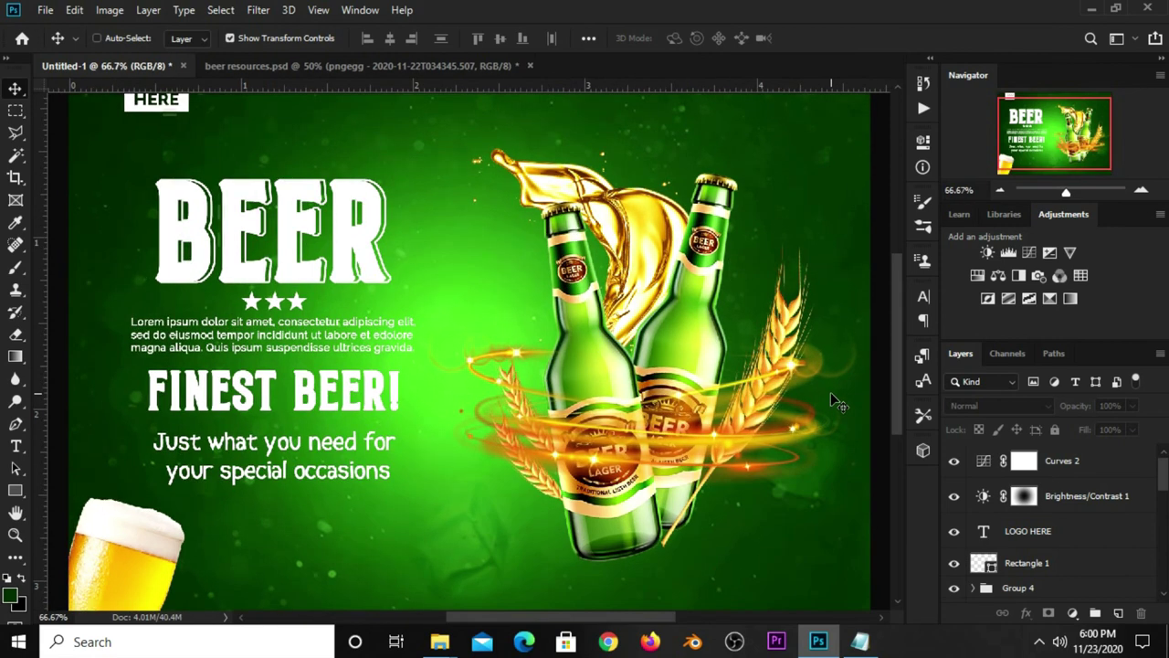
key("ctrl+minus")
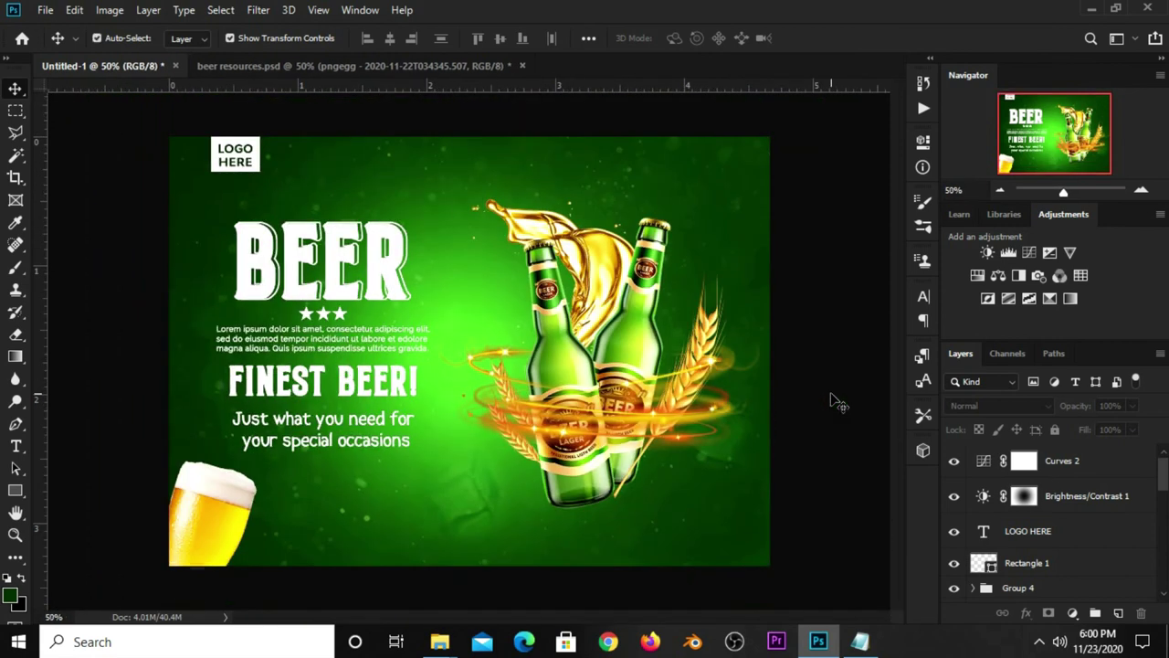